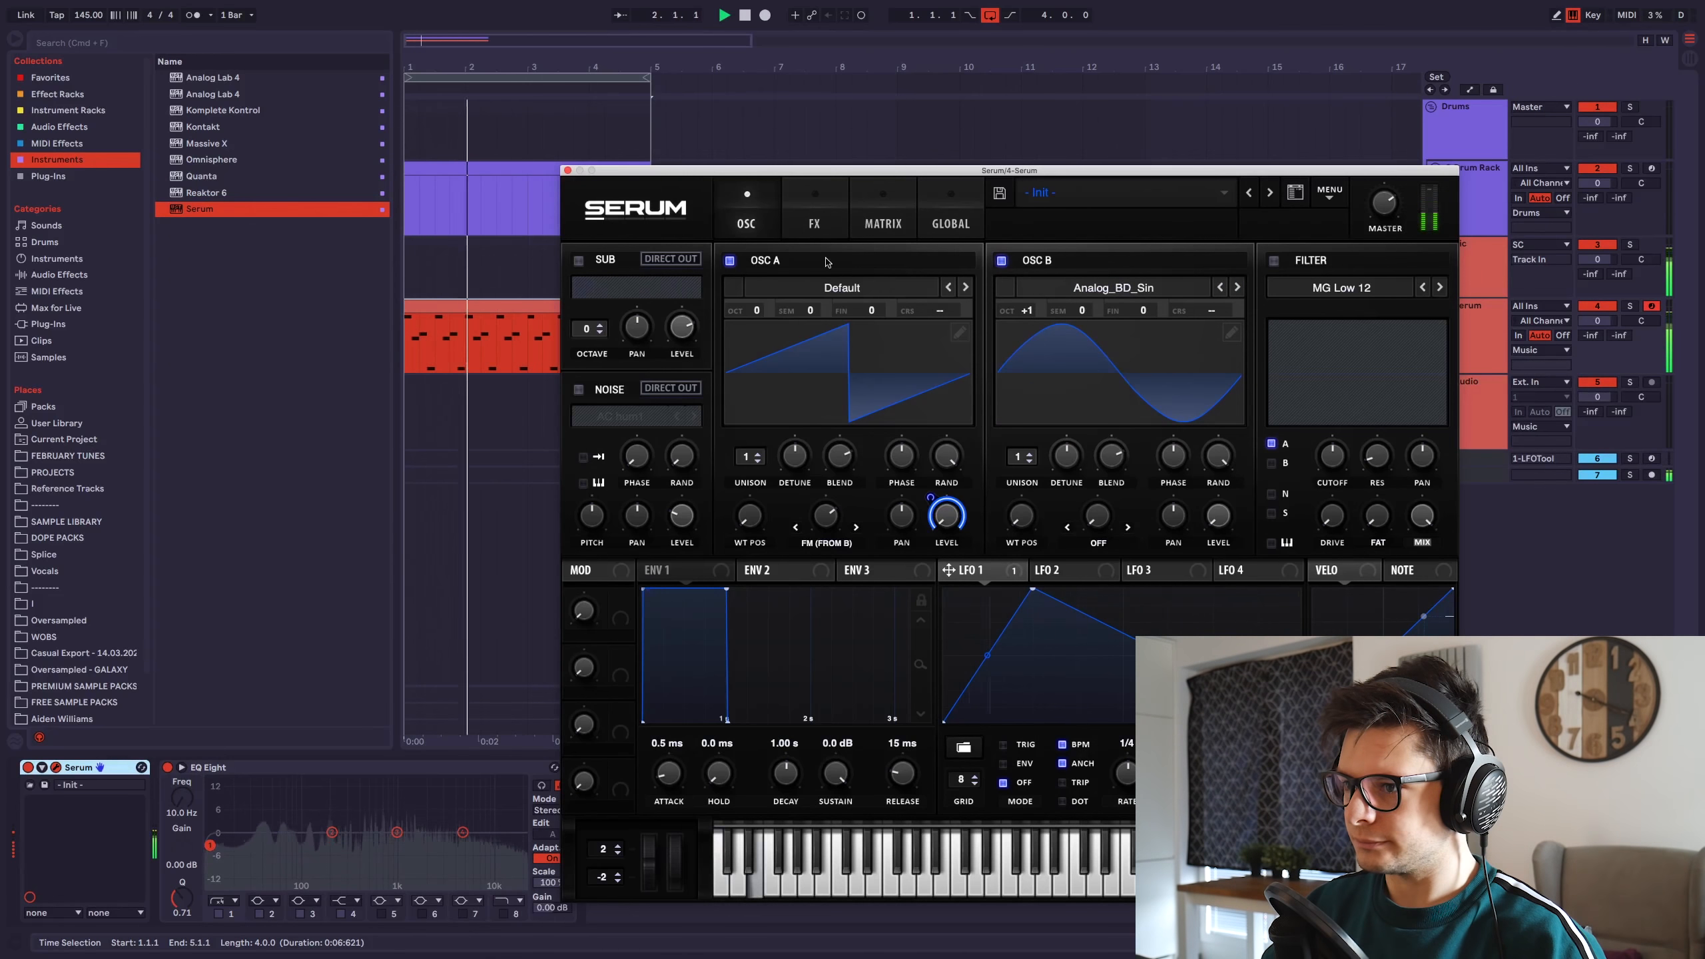
# Lower the Serum track volume to -2.8 dB and add a multiband compressor after the distortion in the effects rack, adjusting its gain.
pyautogui.click(814, 224)
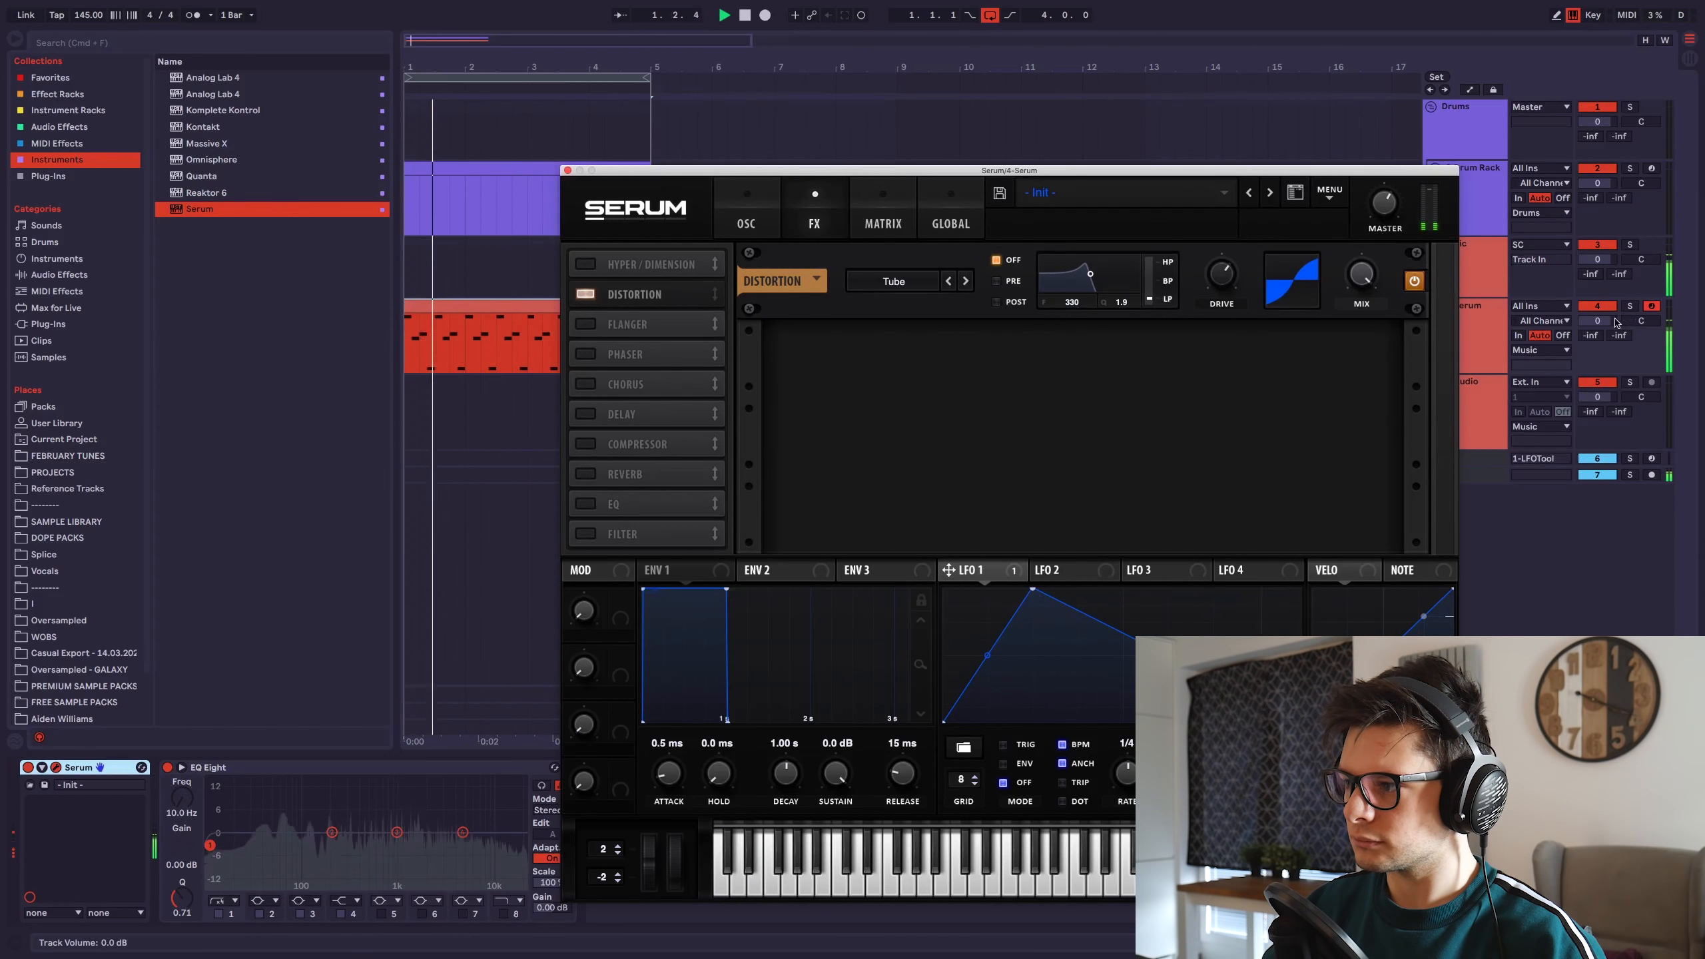
pyautogui.moveTo(1597, 321); pyautogui.dragTo(1597, 335)
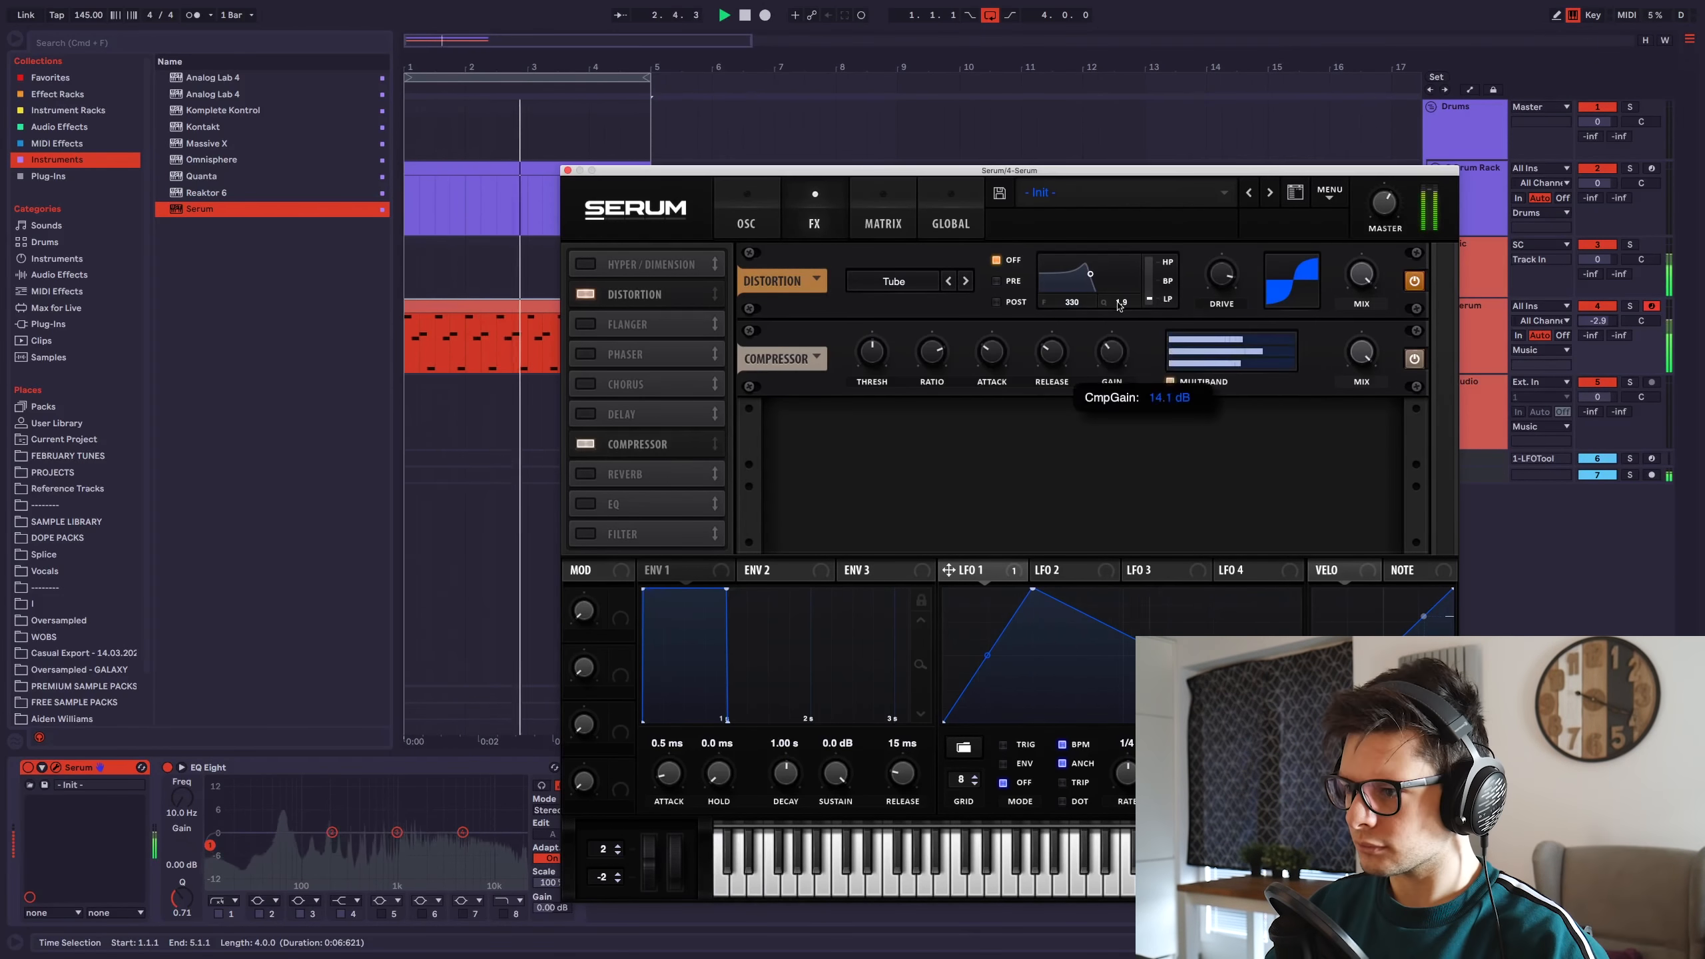
pyautogui.moveTo(1119, 306); pyautogui.dragTo(1068, 294)
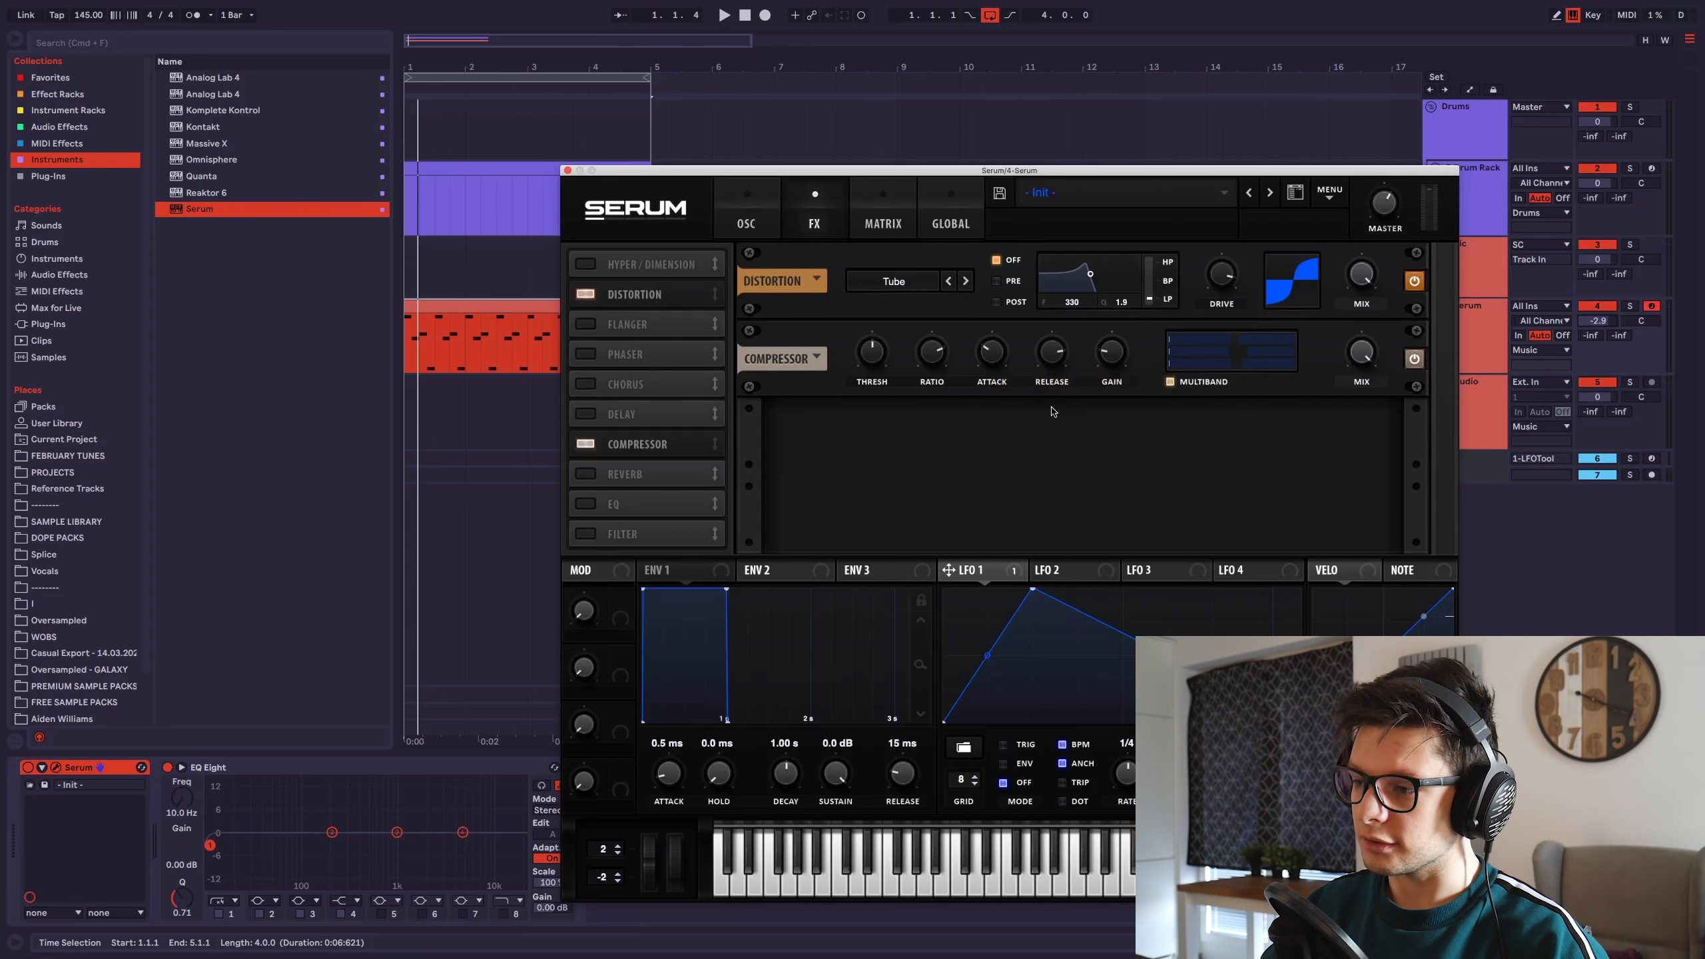
# Adjust the compressor's release time while playing the loop.
pyautogui.moveTo(1050, 381); pyautogui.dragTo(1048, 425)
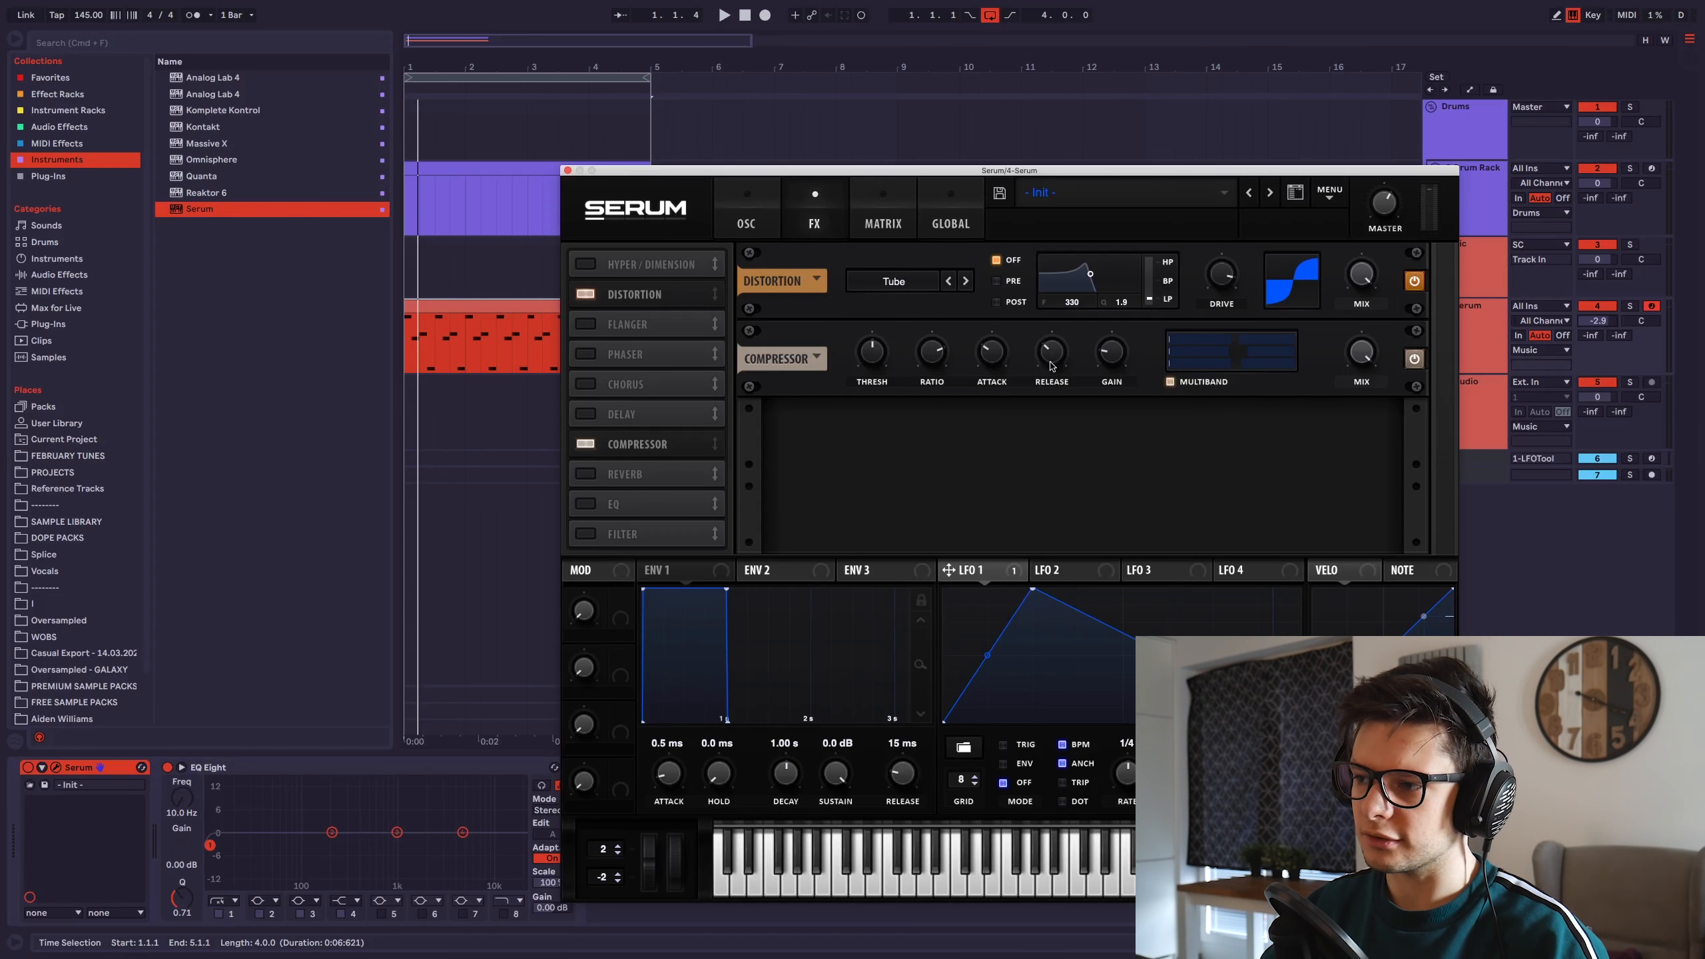
pyautogui.moveTo(1052, 367); pyautogui.dragTo(1038, 382)
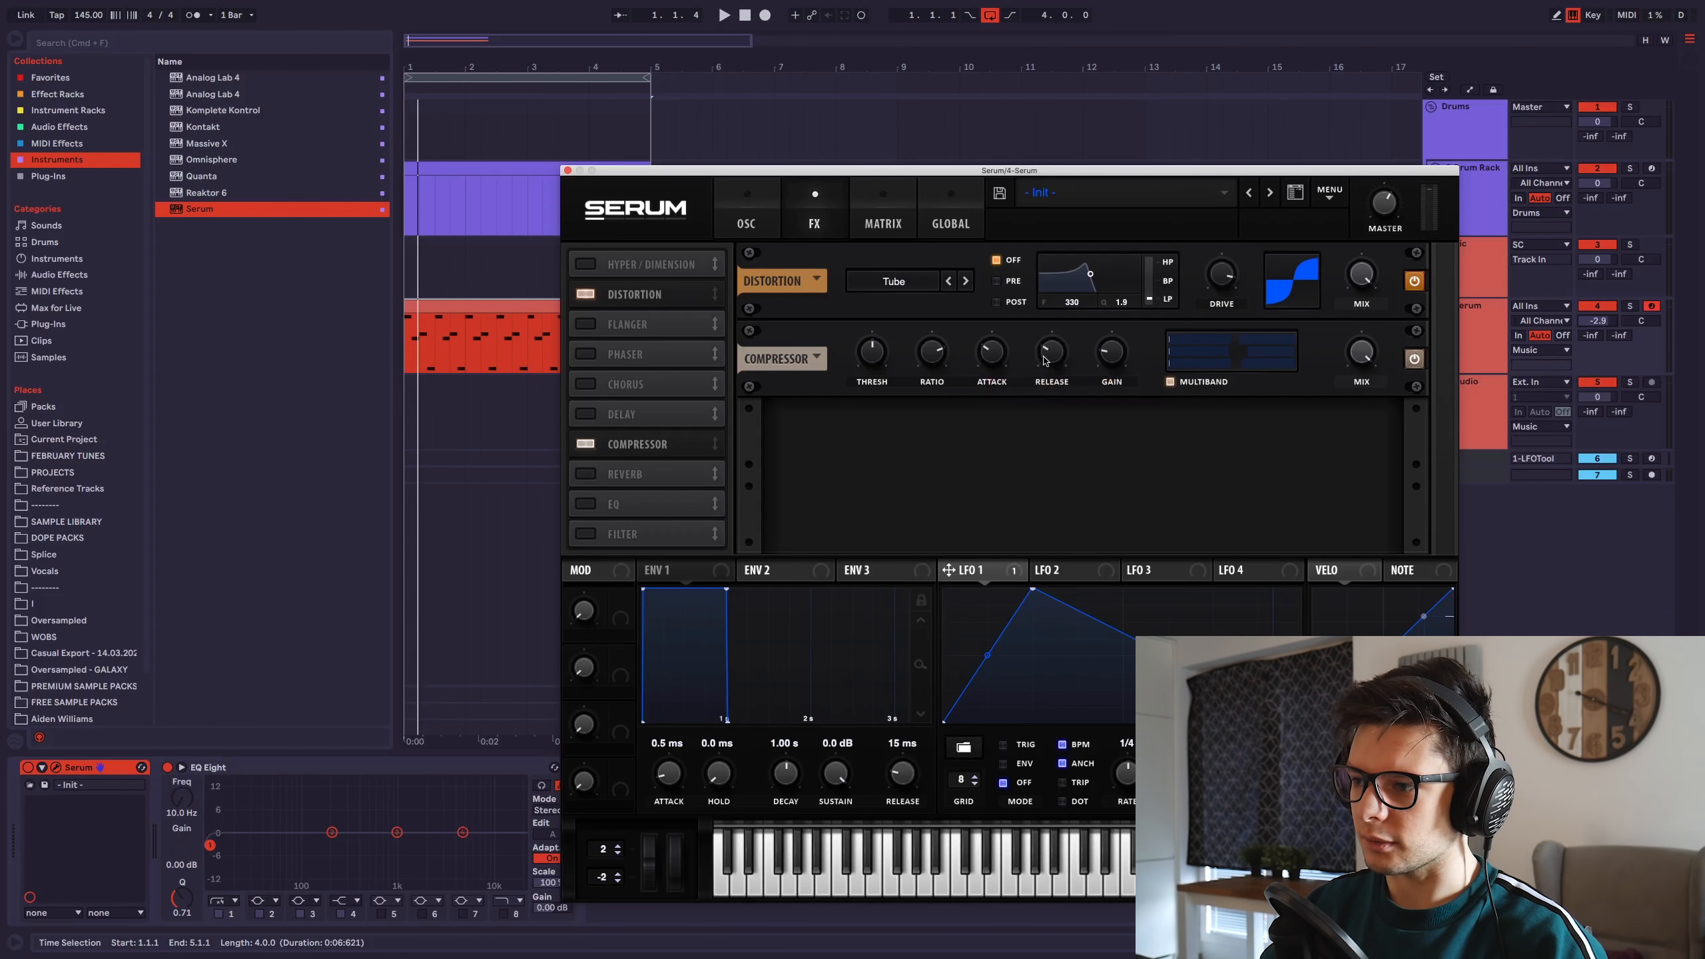
pyautogui.press('space')
pyautogui.moveTo(1045, 361); pyautogui.dragTo(1052, 289)
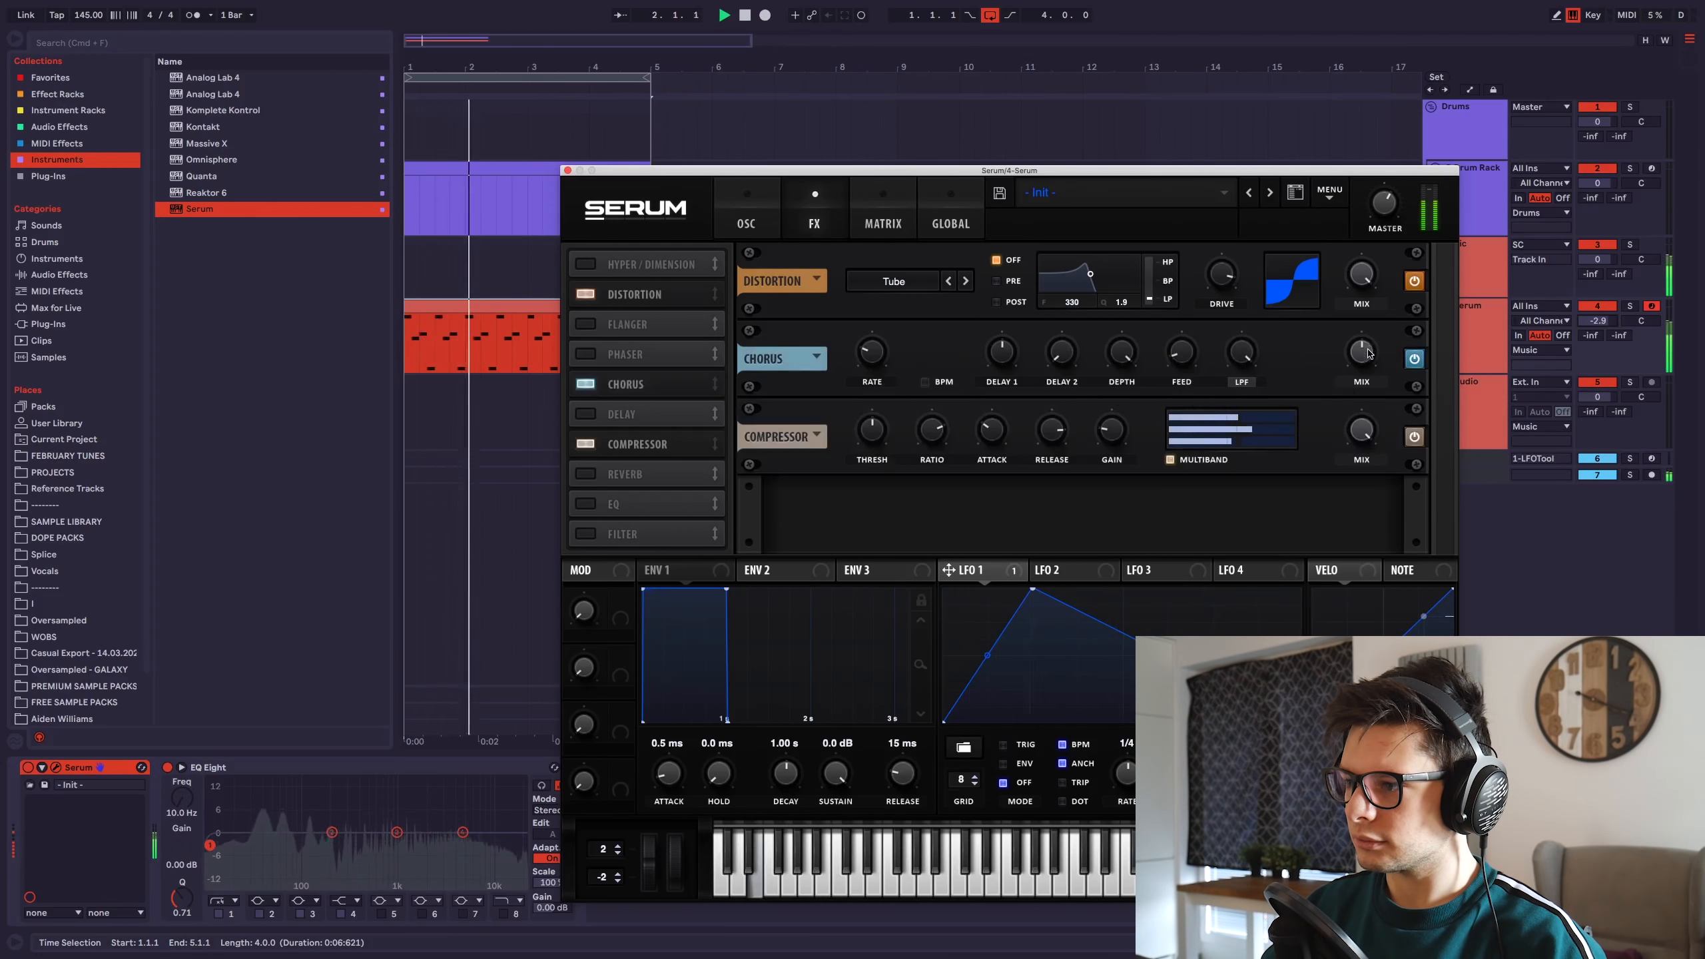
# Add a chorus before the compressor and modulate its mix with LFO 1, setting the mix to 86%.
pyautogui.moveTo(1367, 353)
pyautogui.mouseDown()
pyautogui.moveTo(1367, 375)
pyautogui.moveTo(1356, 354)
pyautogui.mouseUp()
pyautogui.moveTo(946, 569); pyautogui.dragTo(1379, 322)
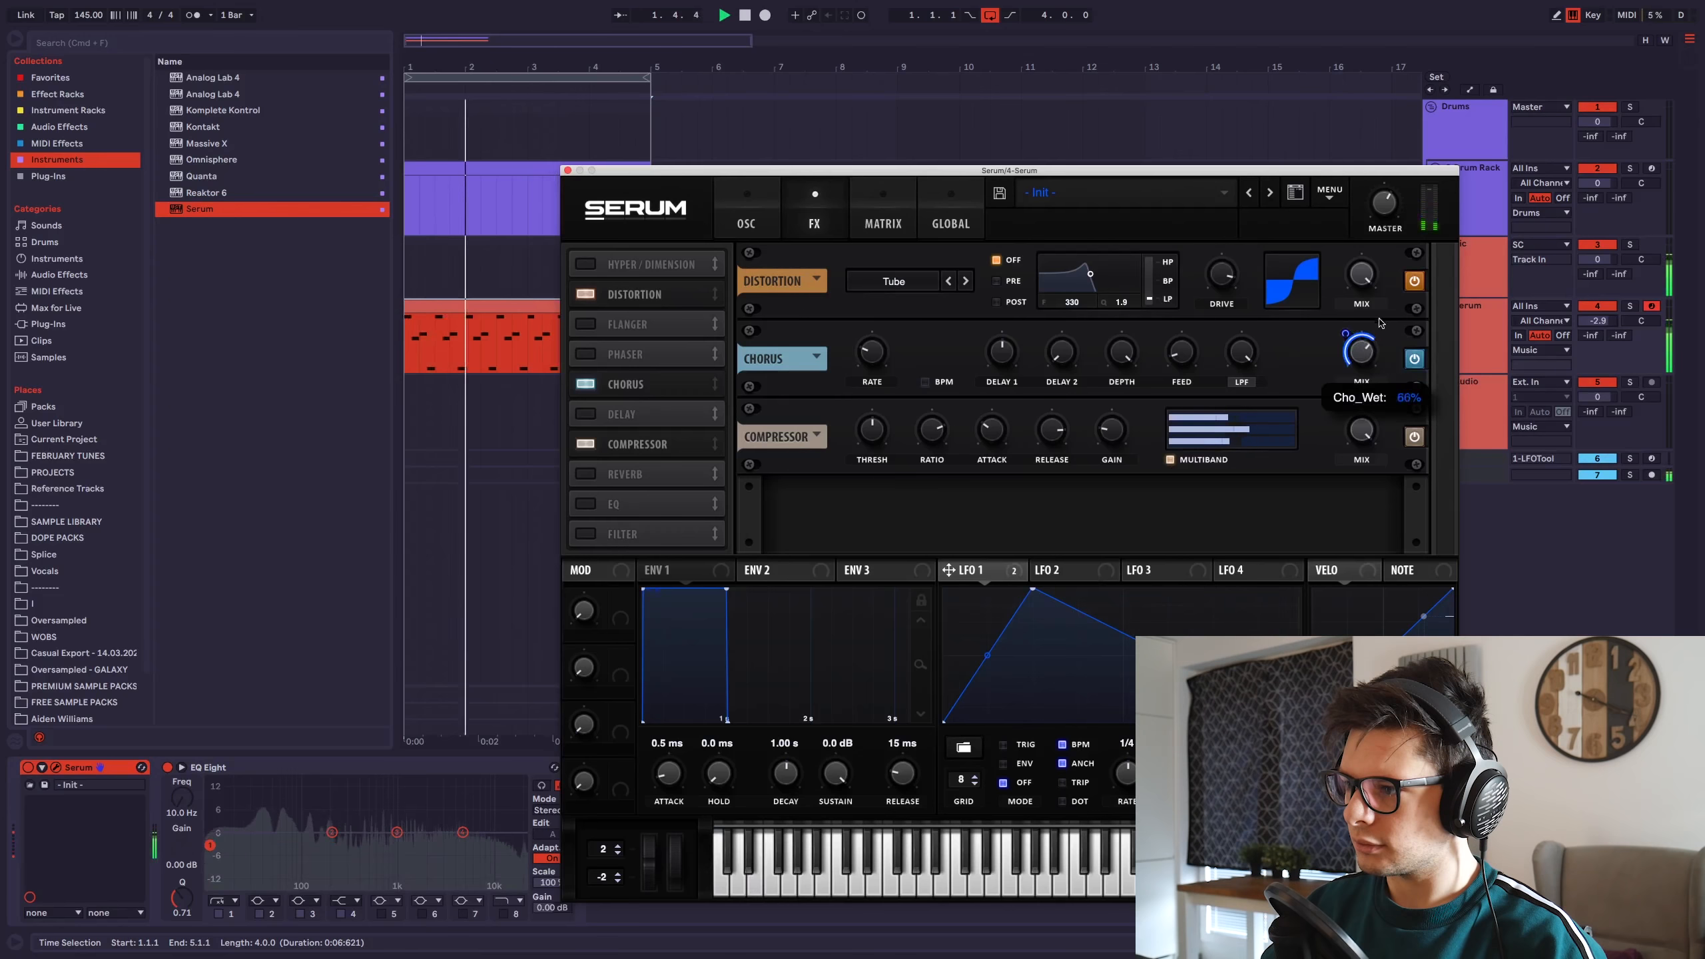
# Place the delay after the compressor and enable it unsynced with linked times of 18.02, its filter at 804 and the mix at 48%.
pyautogui.moveTo(599, 413); pyautogui.dragTo(599, 476)
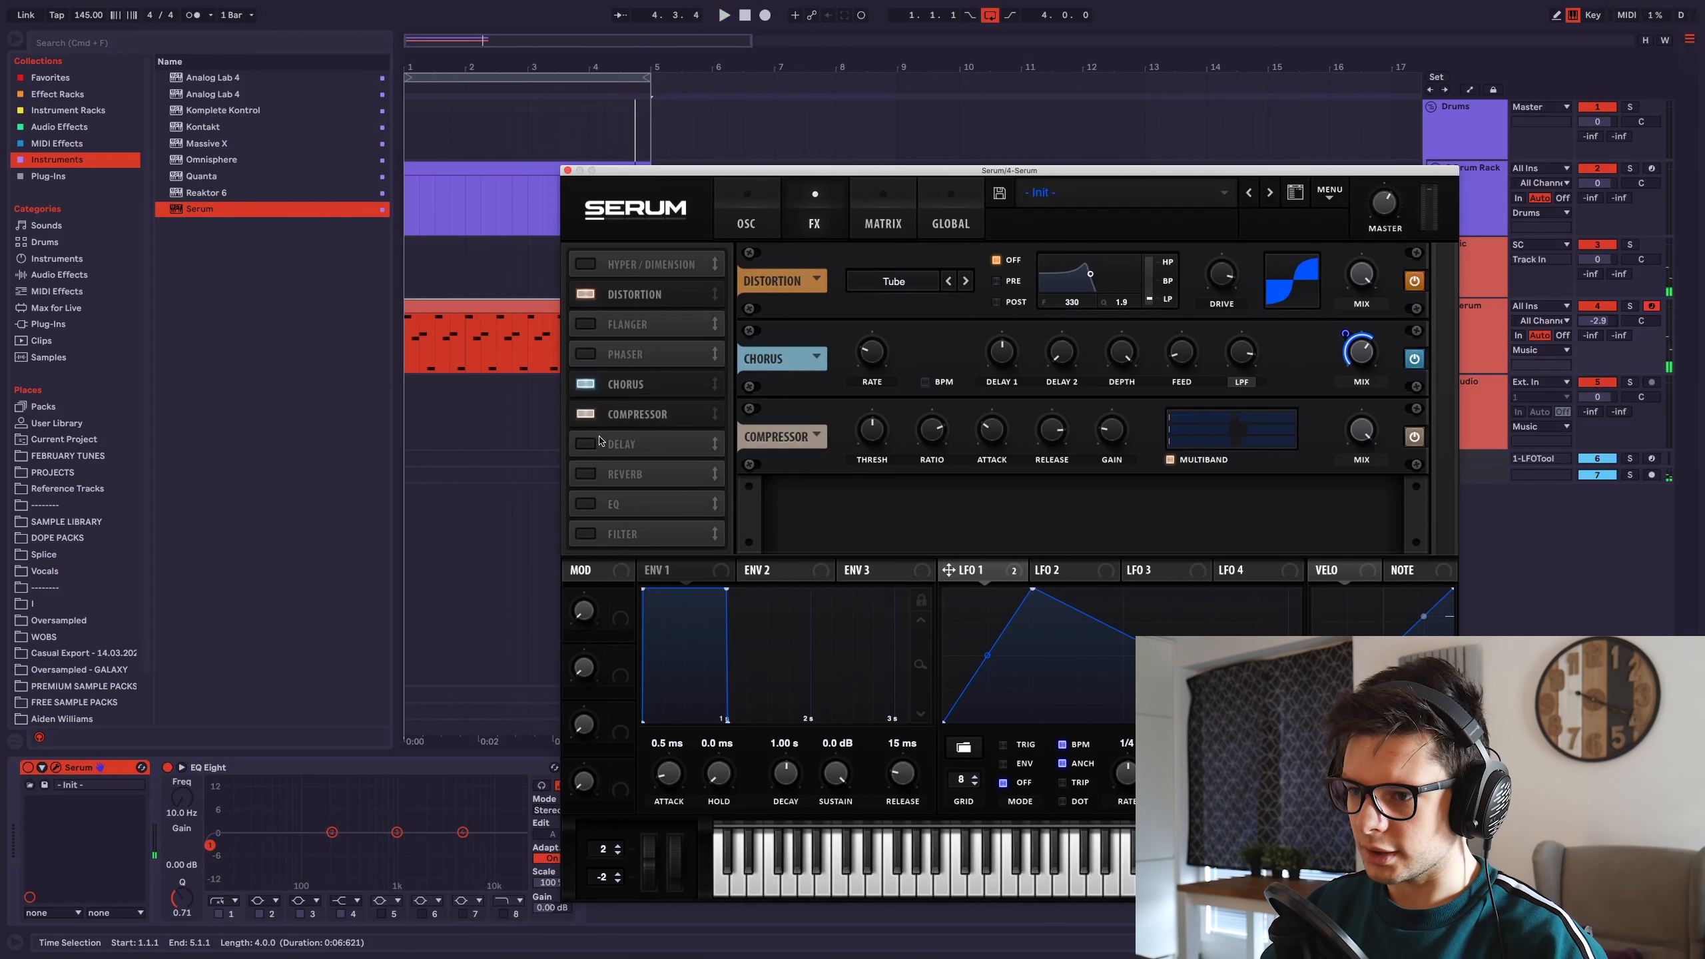
pyautogui.click(585, 443)
pyautogui.click(926, 518)
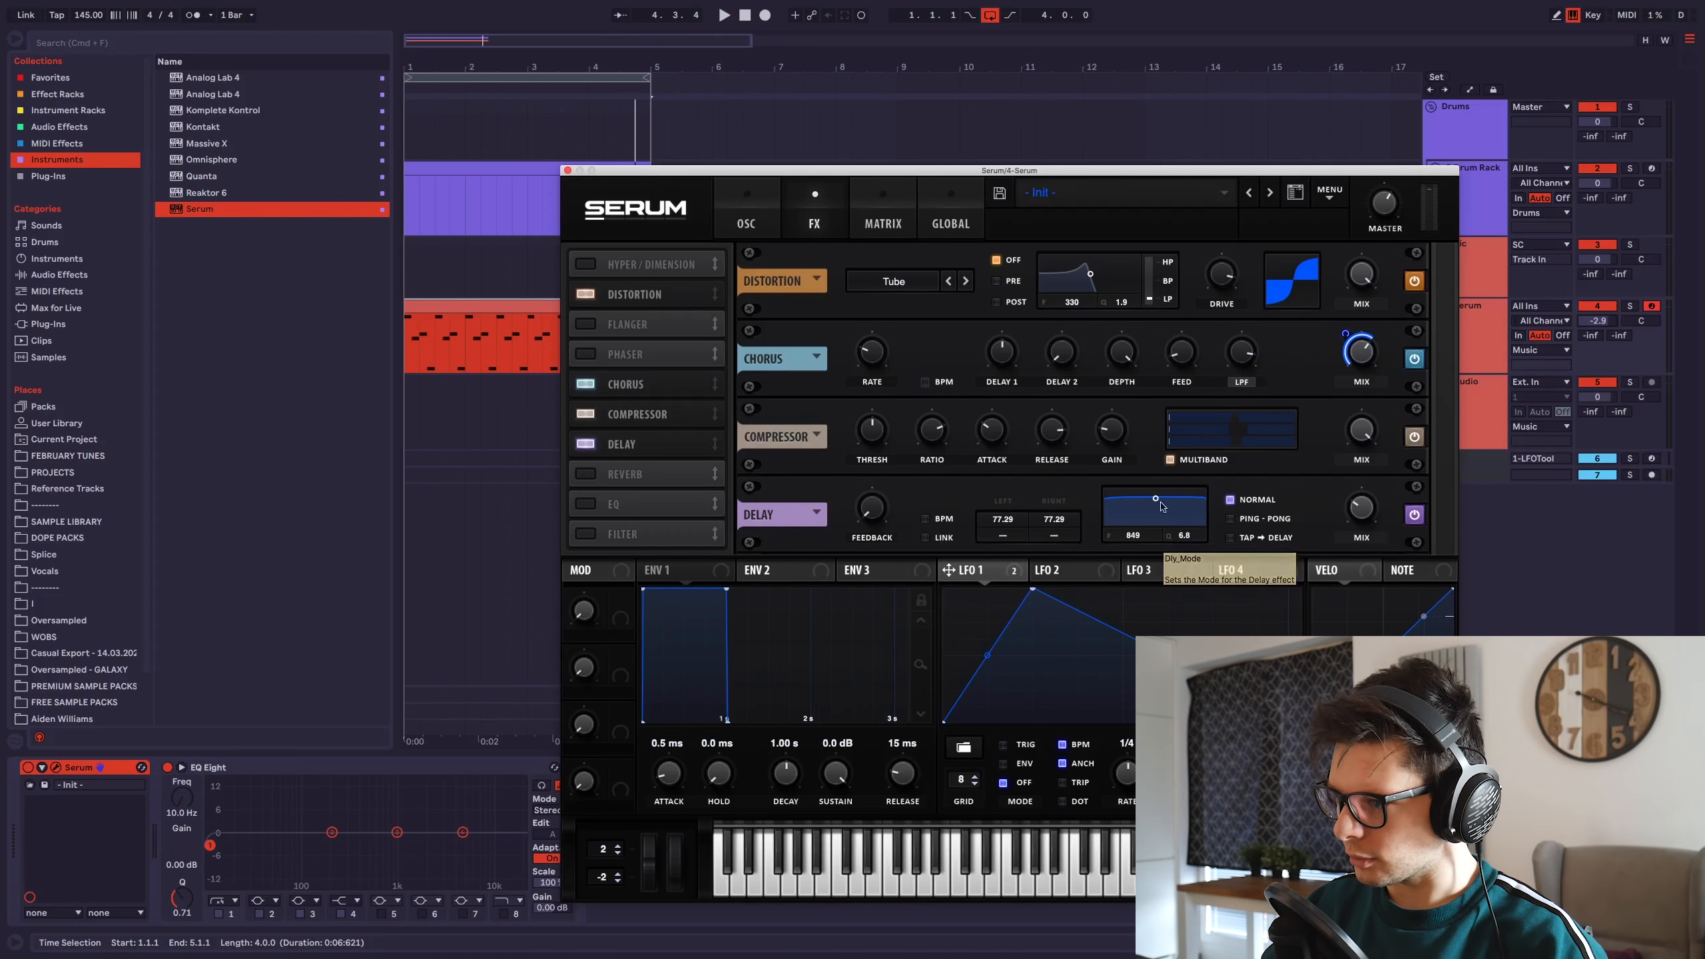
pyautogui.moveTo(1052, 520); pyautogui.dragTo(1059, 538)
pyautogui.click(927, 537)
pyautogui.moveTo(1362, 509); pyautogui.dragTo(1364, 494)
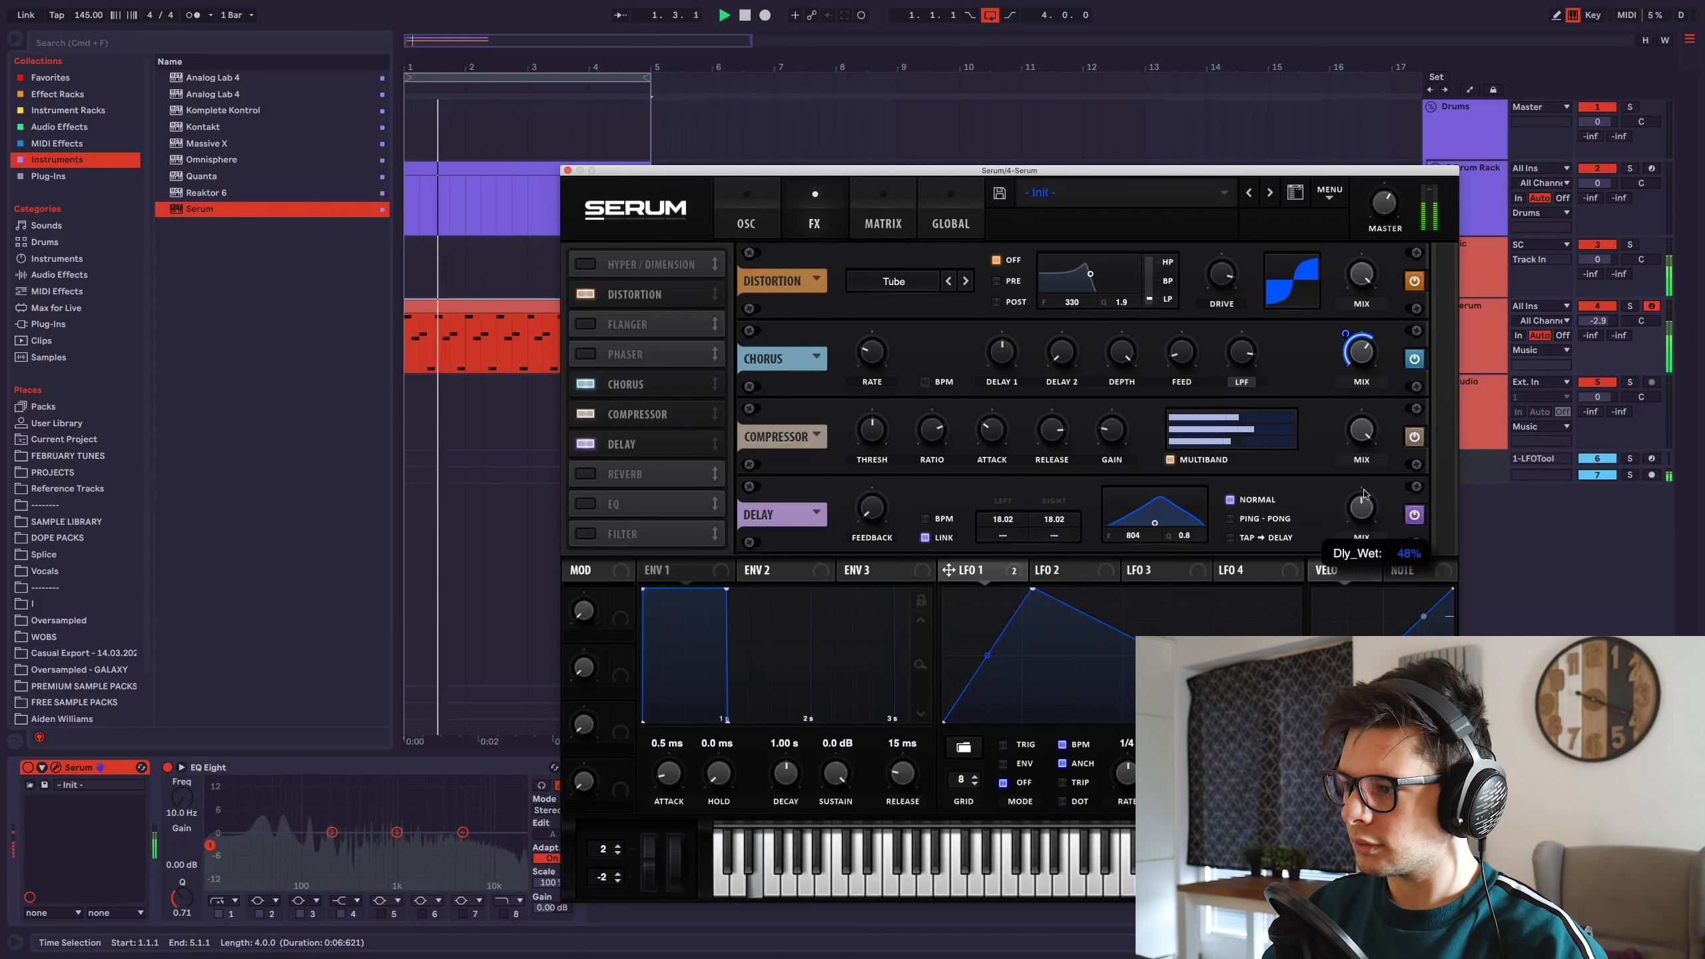
# Set the delay times to 62.02, raise the feedback, move its filter to 1516, and modulate the mix with LFO 1 at 55%.
pyautogui.moveTo(1059, 520); pyautogui.dragTo(1063, 496)
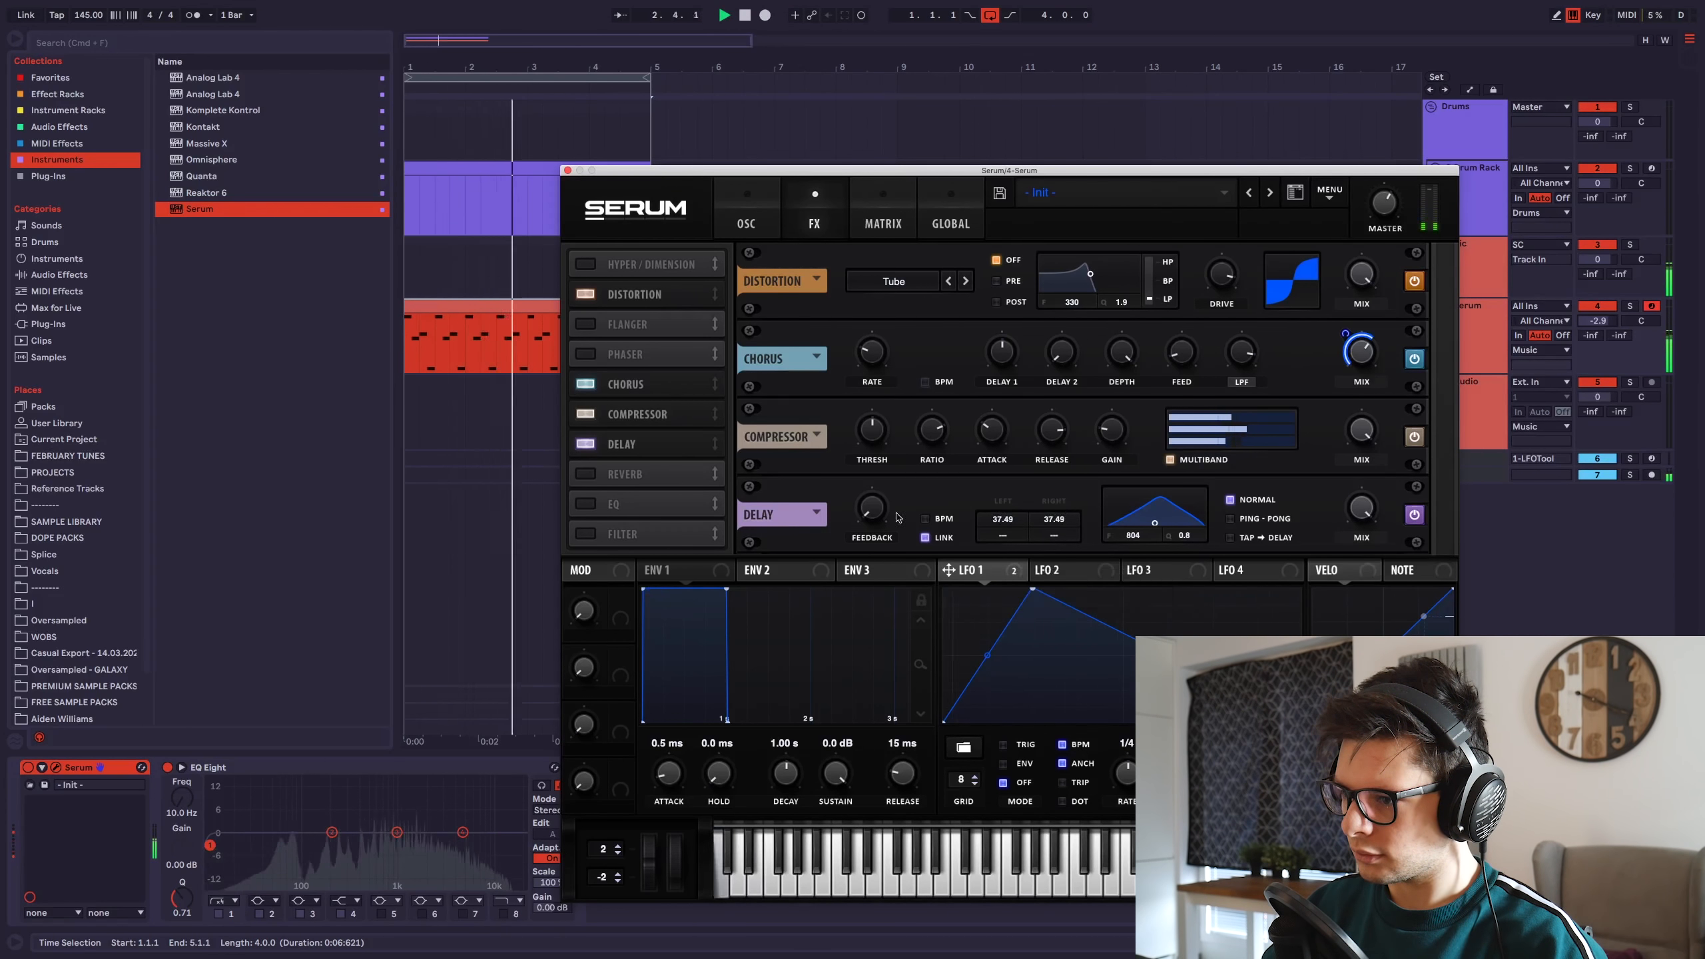
pyautogui.moveTo(871, 508); pyautogui.dragTo(891, 446)
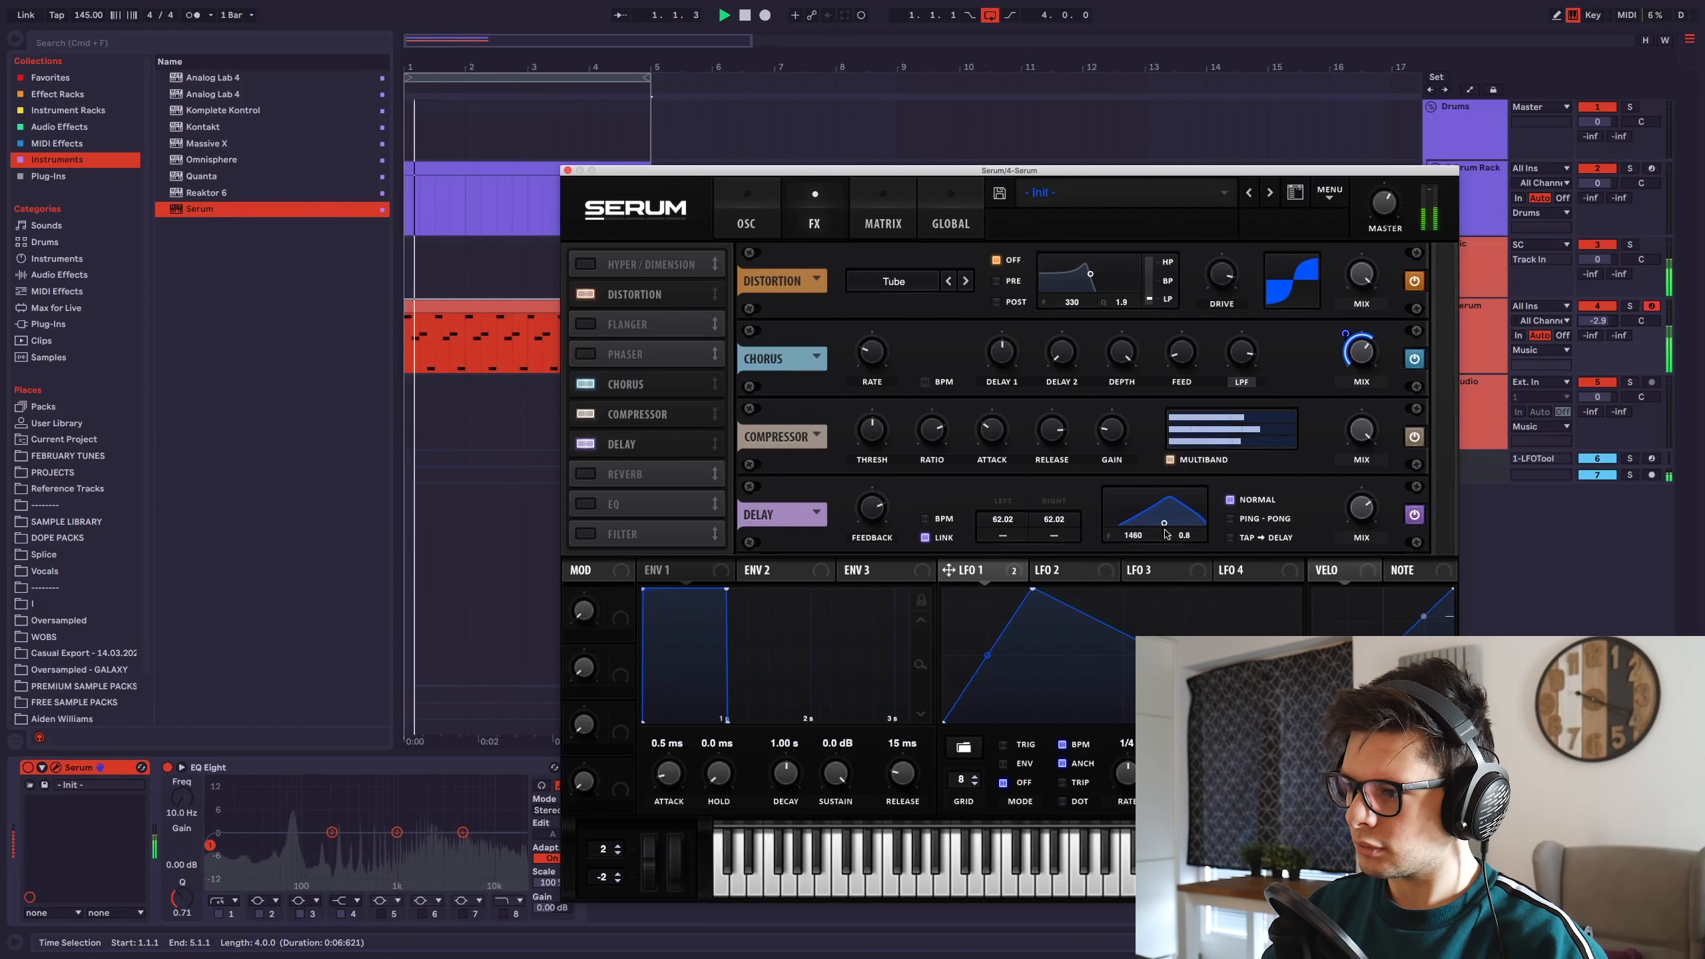
pyautogui.moveTo(1166, 534); pyautogui.dragTo(1166, 533)
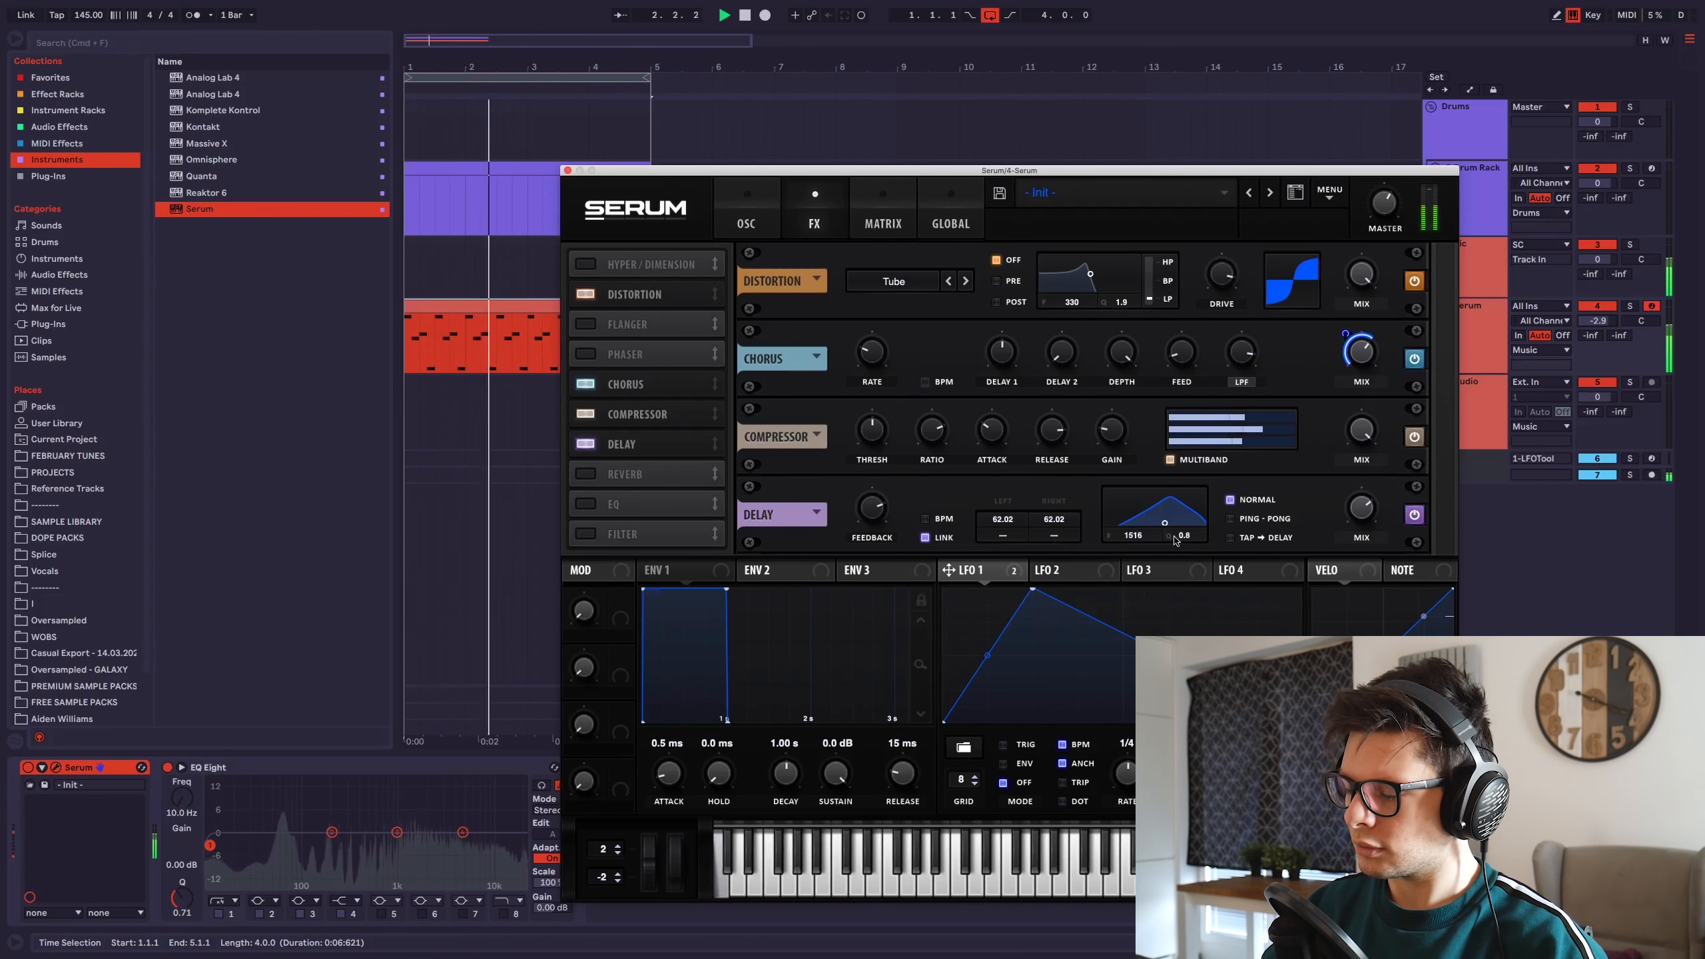
pyautogui.moveTo(1361, 514)
pyautogui.mouseDown()
pyautogui.moveTo(1356, 475)
pyautogui.moveTo(1361, 514)
pyautogui.mouseUp()
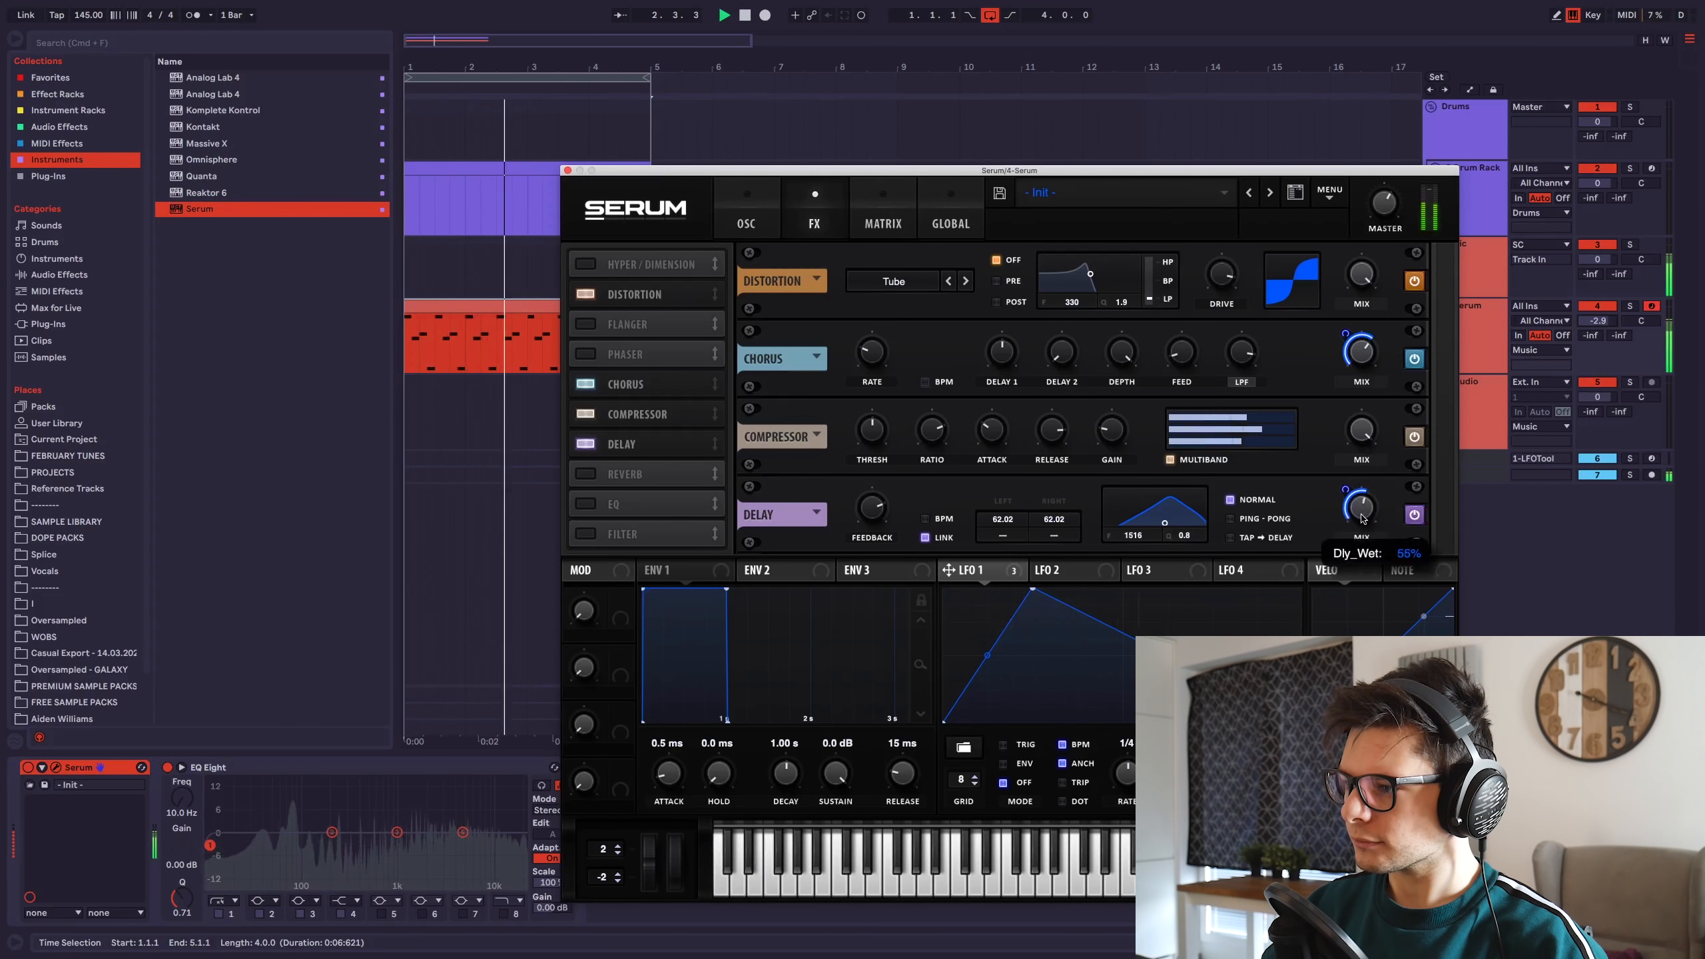
# Move the distortion directly before the chorus, then enable the filter effect after the delay with the Flg HL6- type.
pyautogui.moveTo(634, 294); pyautogui.dragTo(630, 355)
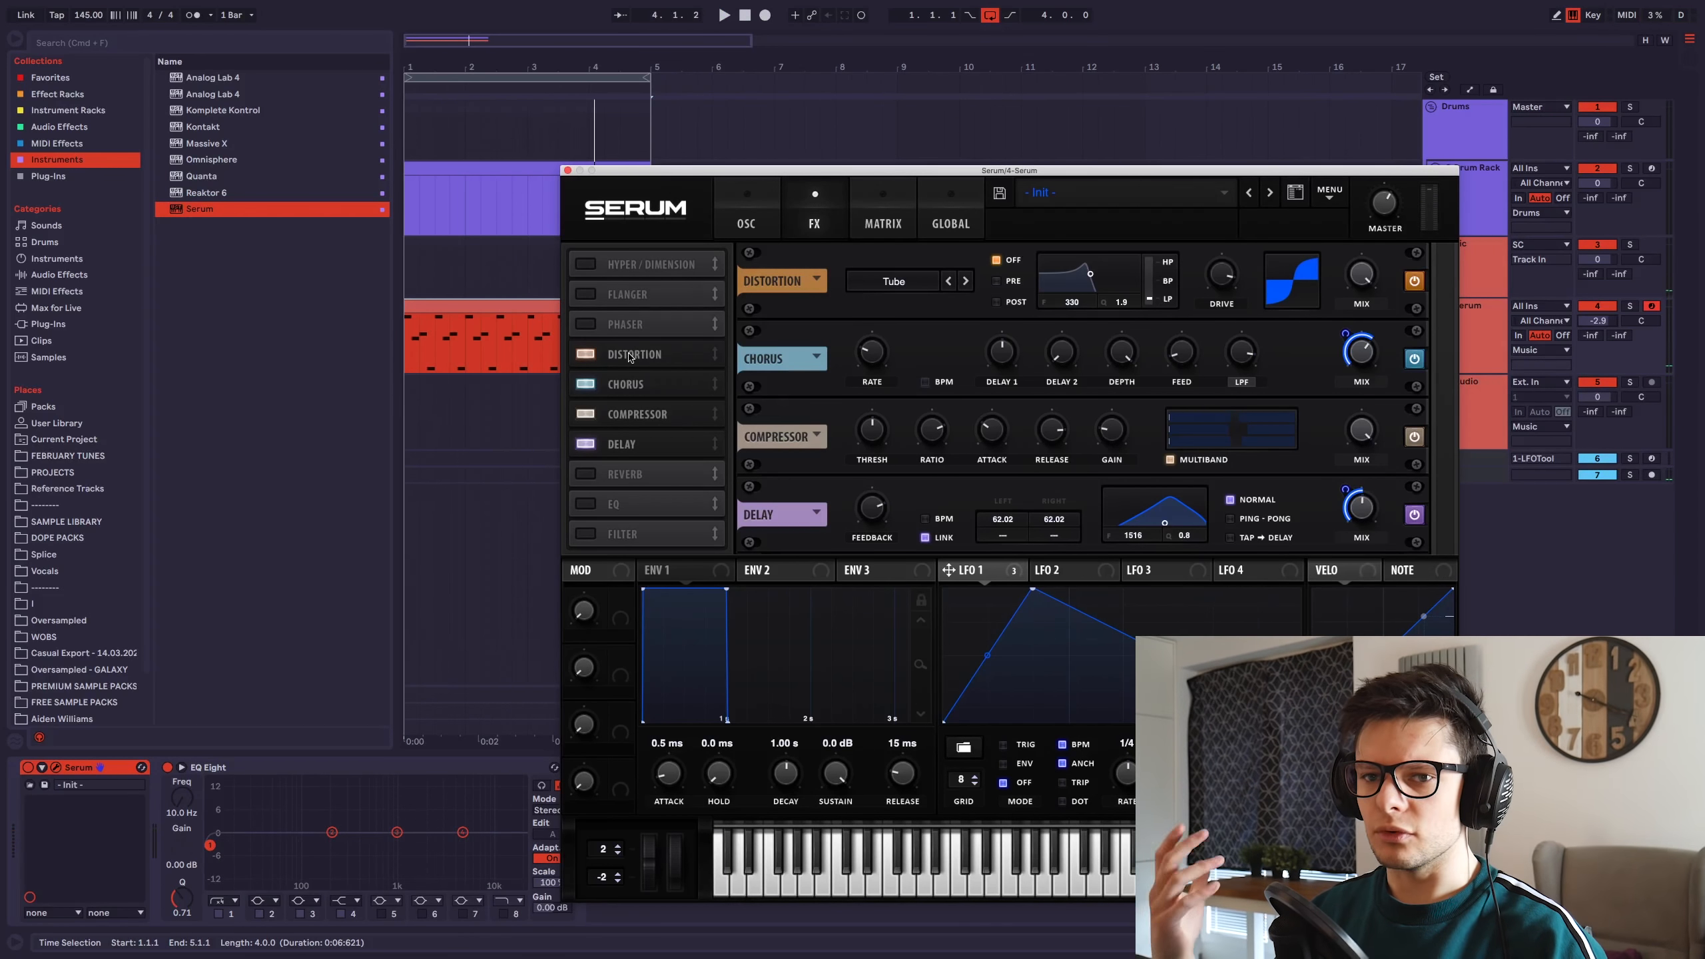
pyautogui.moveTo(647, 538); pyautogui.dragTo(648, 481)
pyautogui.click(894, 518)
pyautogui.moveTo(892, 569)
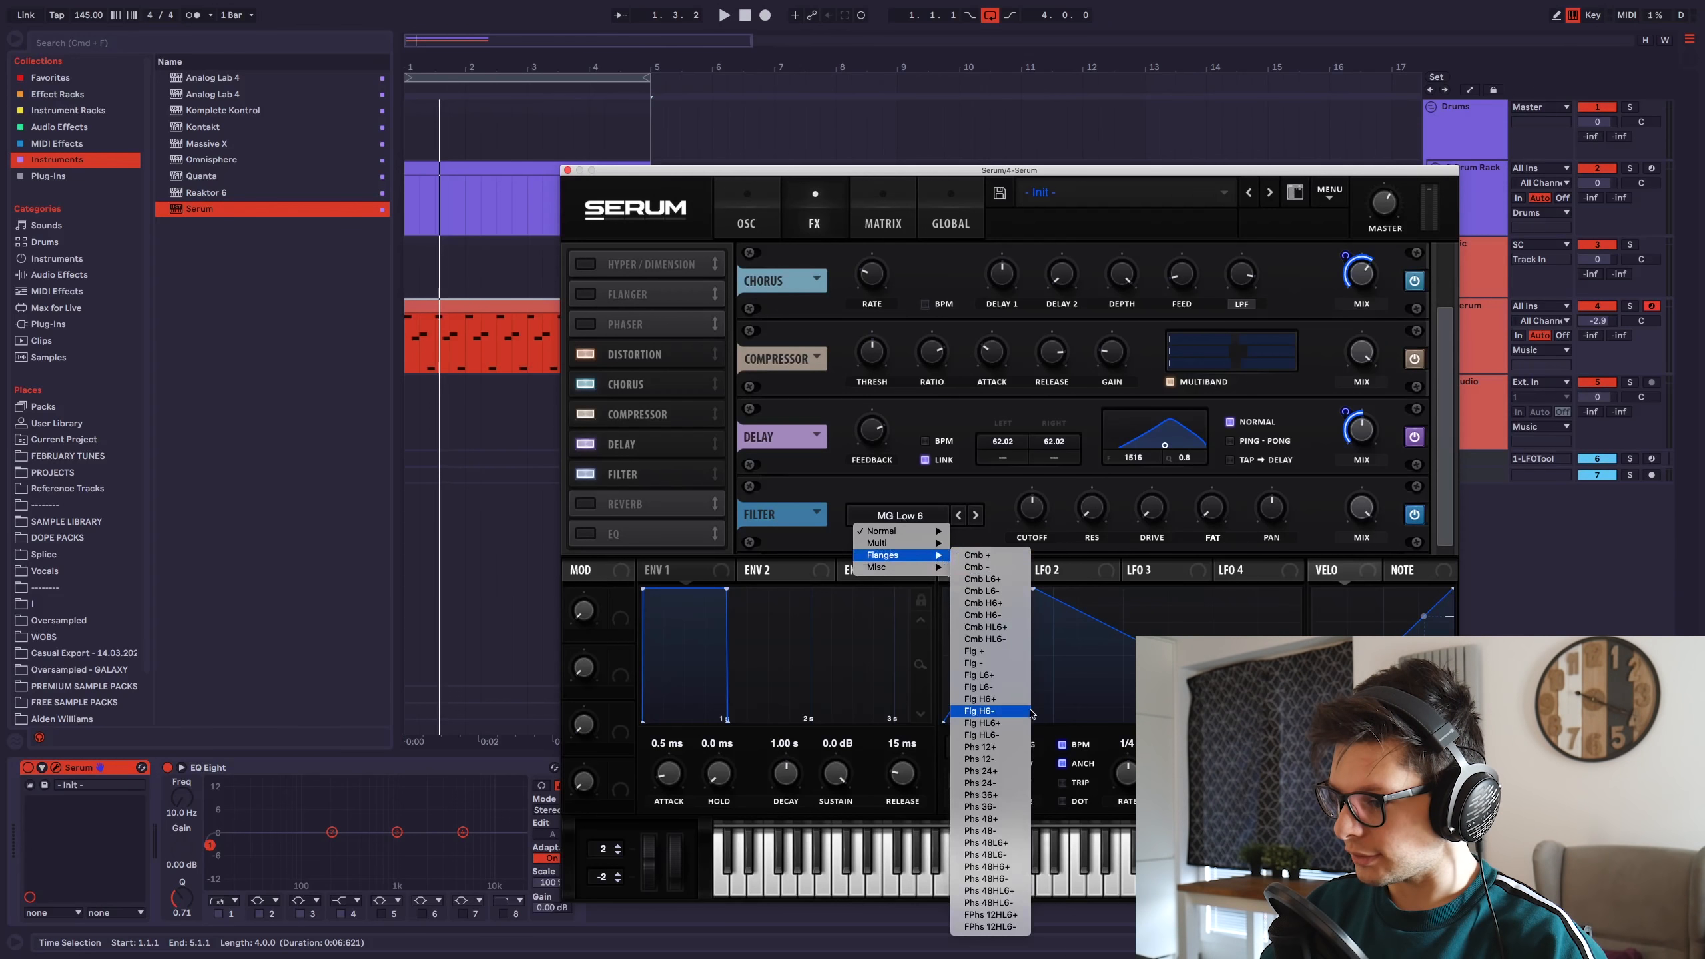
pyautogui.click(1007, 736)
pyautogui.press('space')
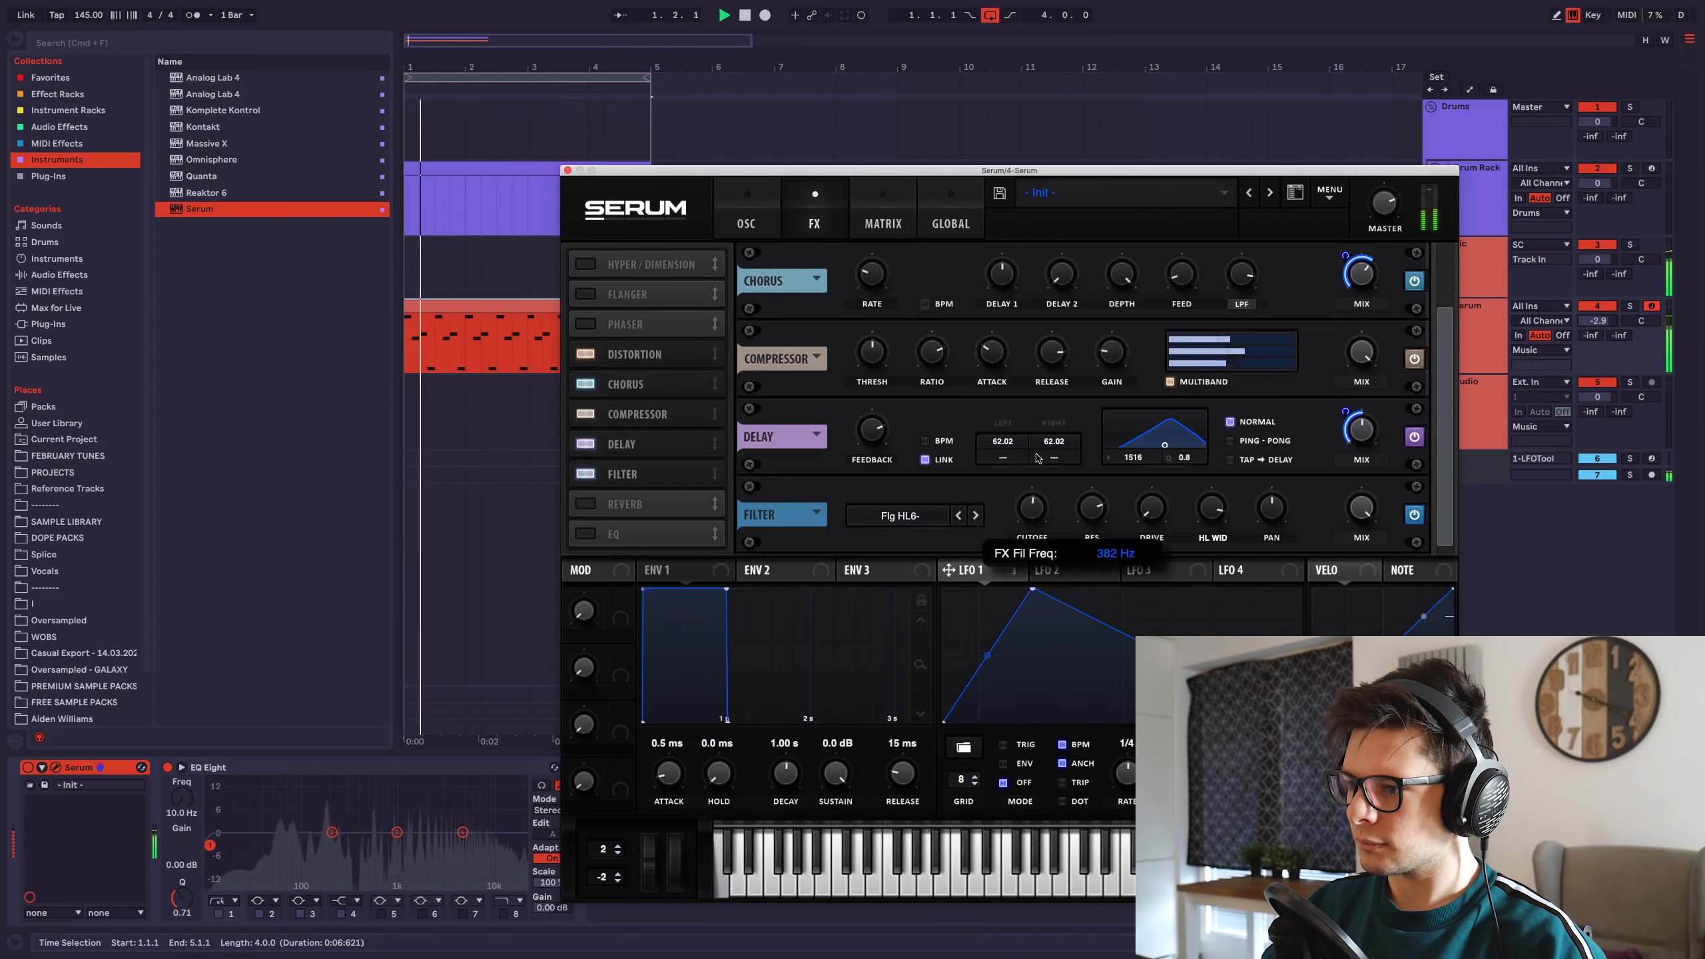
# Modulate the effects filter's cutoff with LFO 2, shaping LFO 2 into a four-level stepped pattern at a 1/2 rate.
pyautogui.moveTo(1040, 569); pyautogui.dragTo(1022, 491)
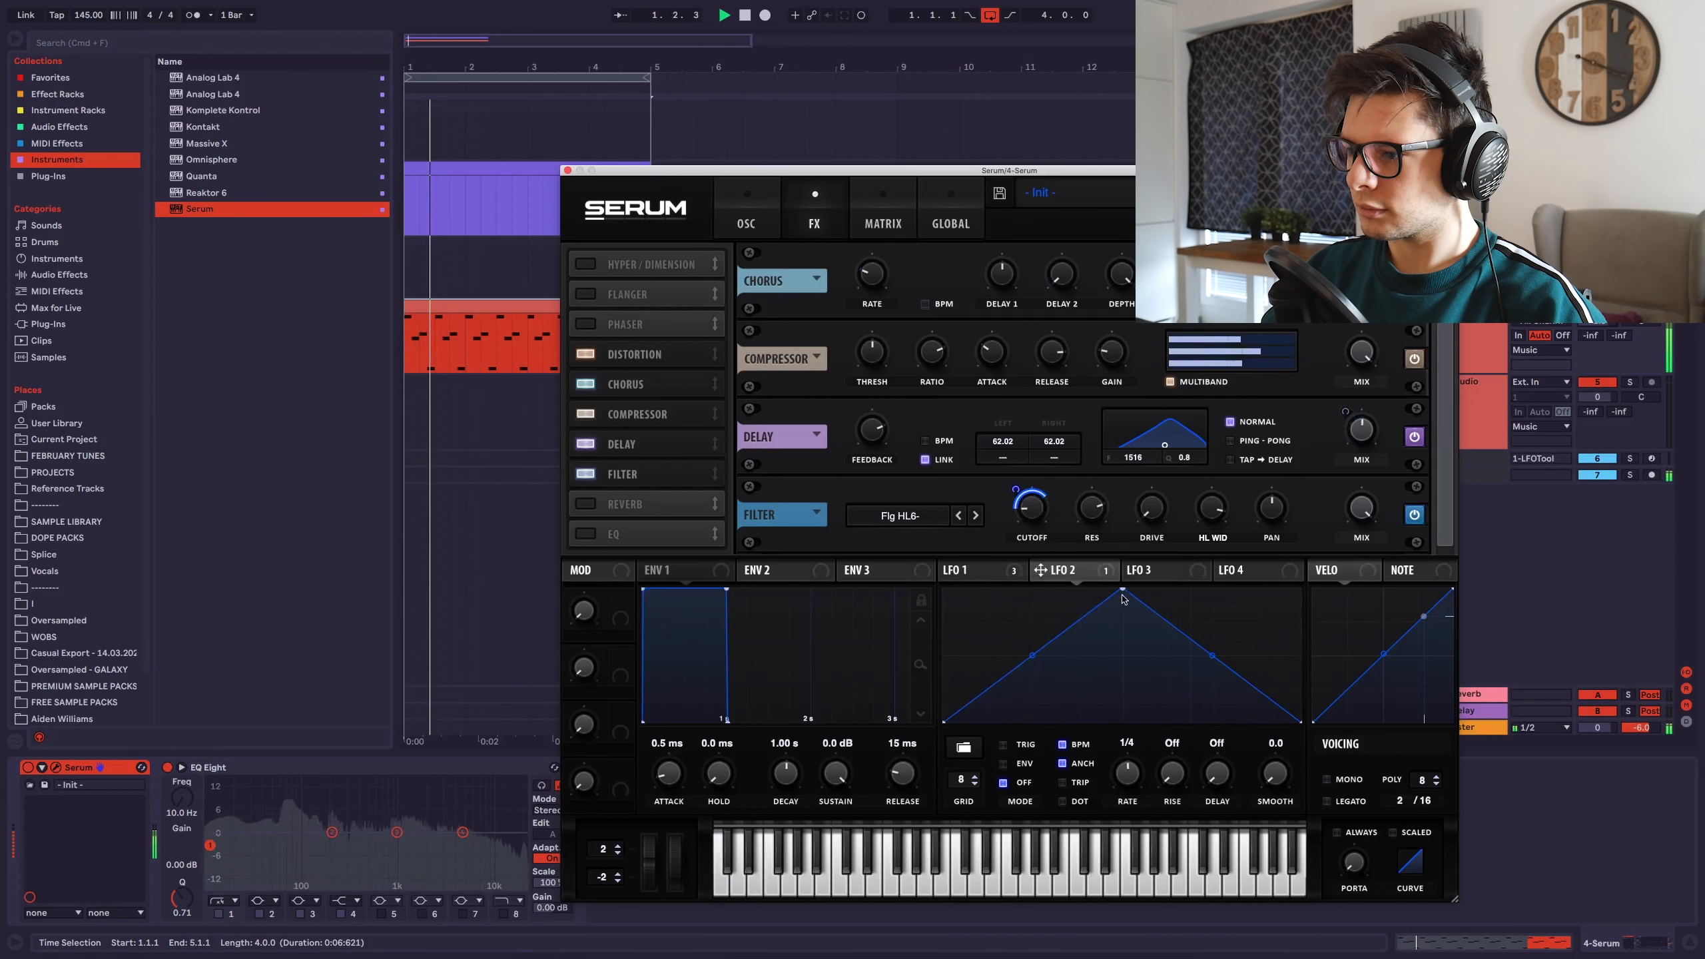
pyautogui.moveTo(1122, 589); pyautogui.dragTo(944, 589)
pyautogui.moveTo(1127, 774); pyautogui.dragTo(1127, 787)
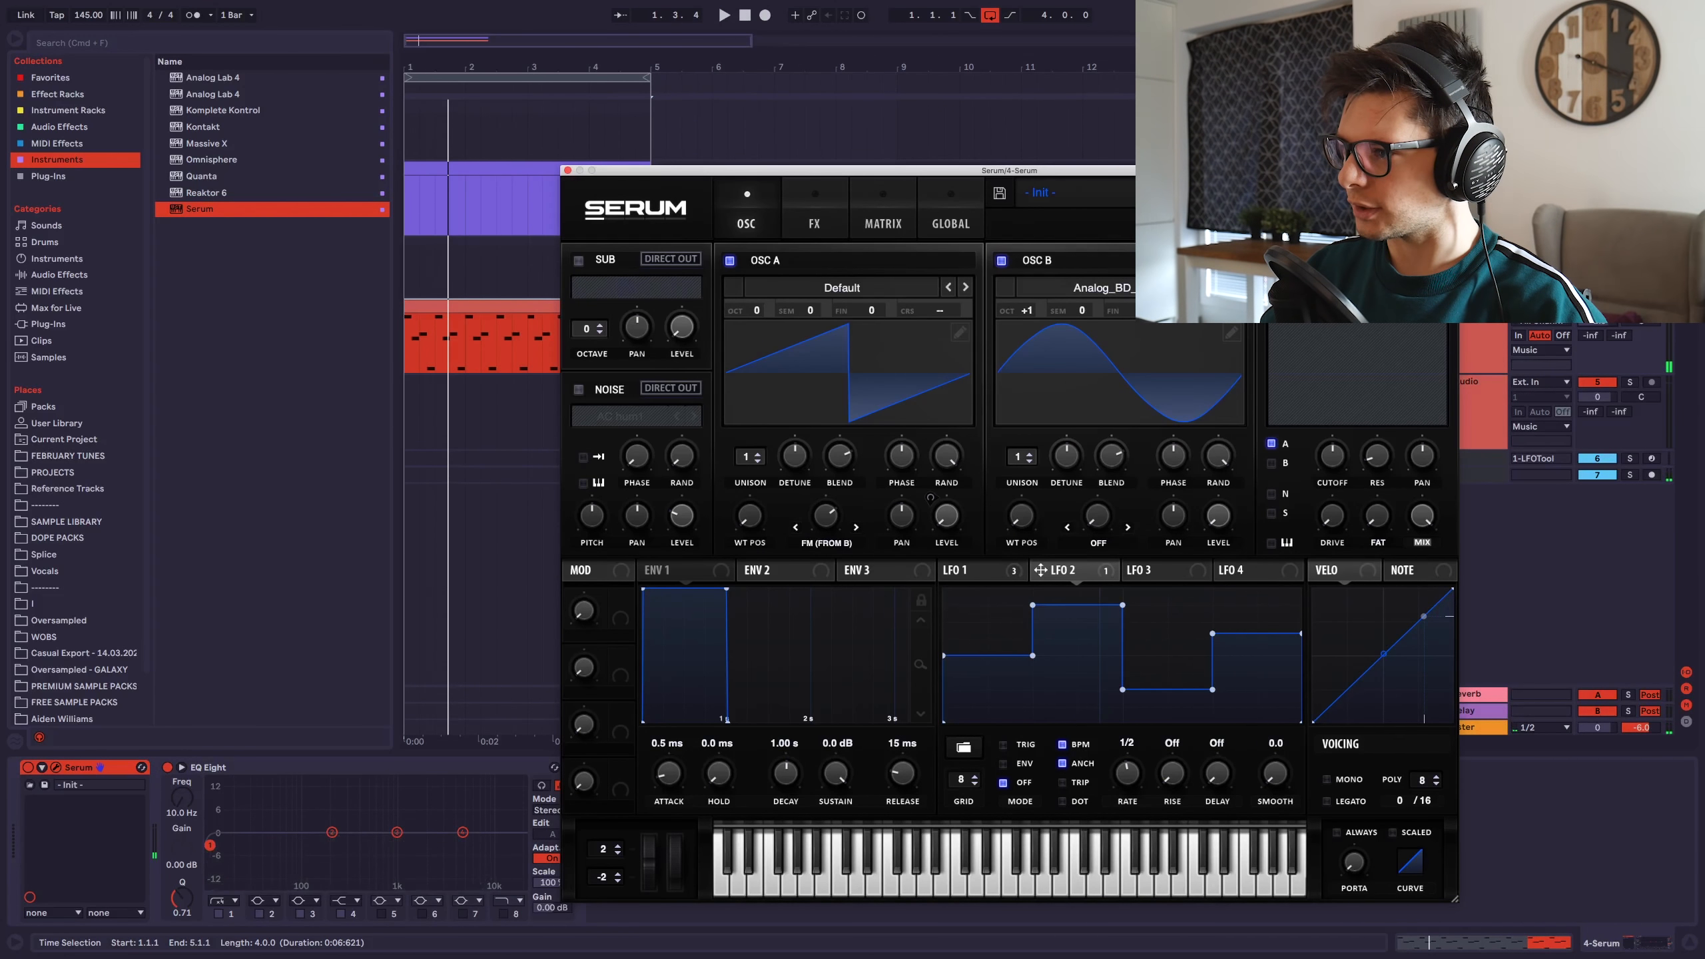
# Modulate the cutoff of the MG Low 12 oscillator filter with LFO 1 and play the loop.
pyautogui.moveTo(948, 569); pyautogui.dragTo(1318, 469)
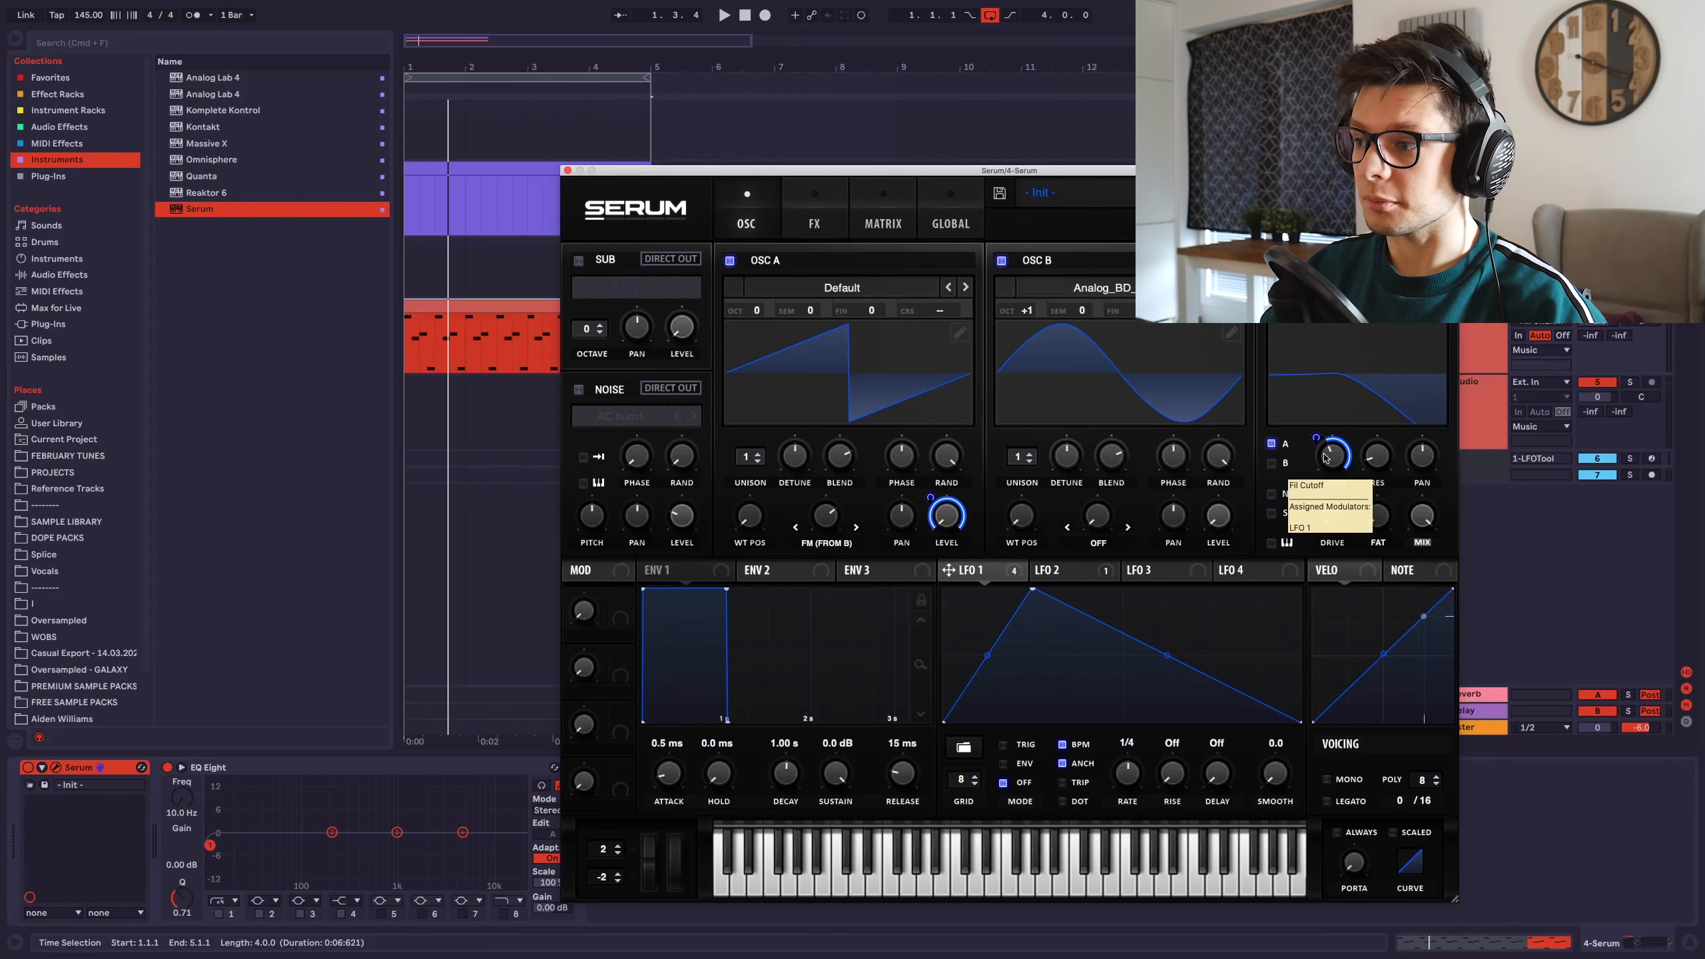
pyautogui.press('space')
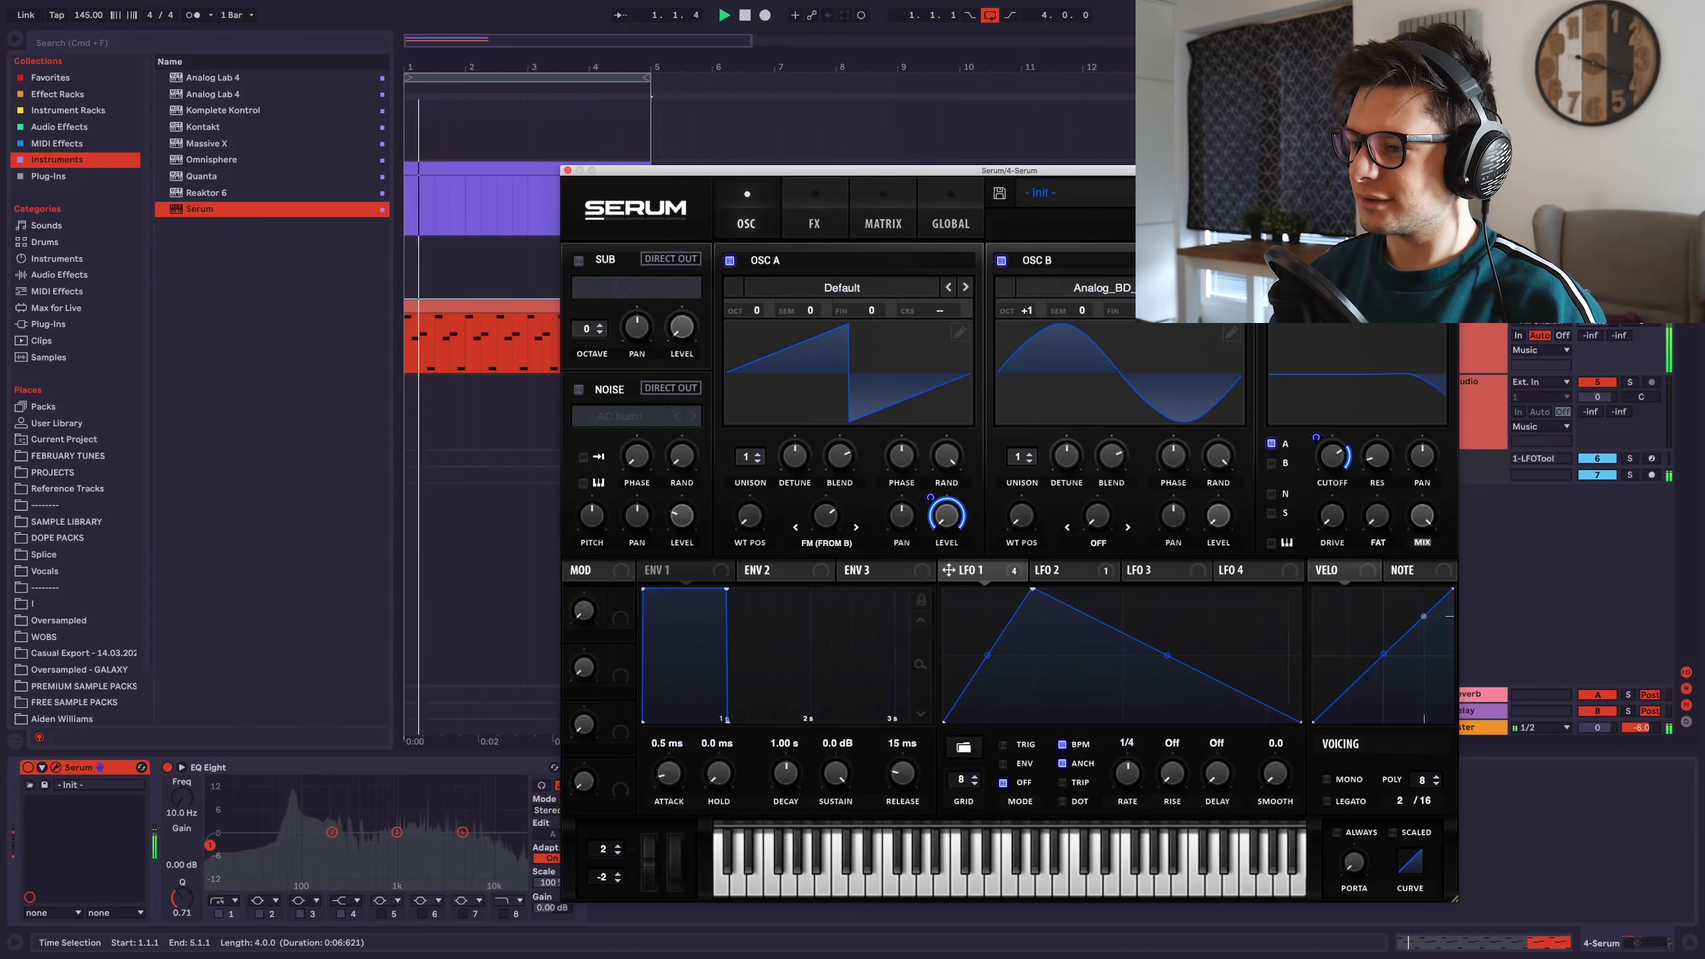
# Enable the noise oscillator with the J 60 sample routed to Direct Out and modulate its level with LFO 1.
pyautogui.click(619, 416)
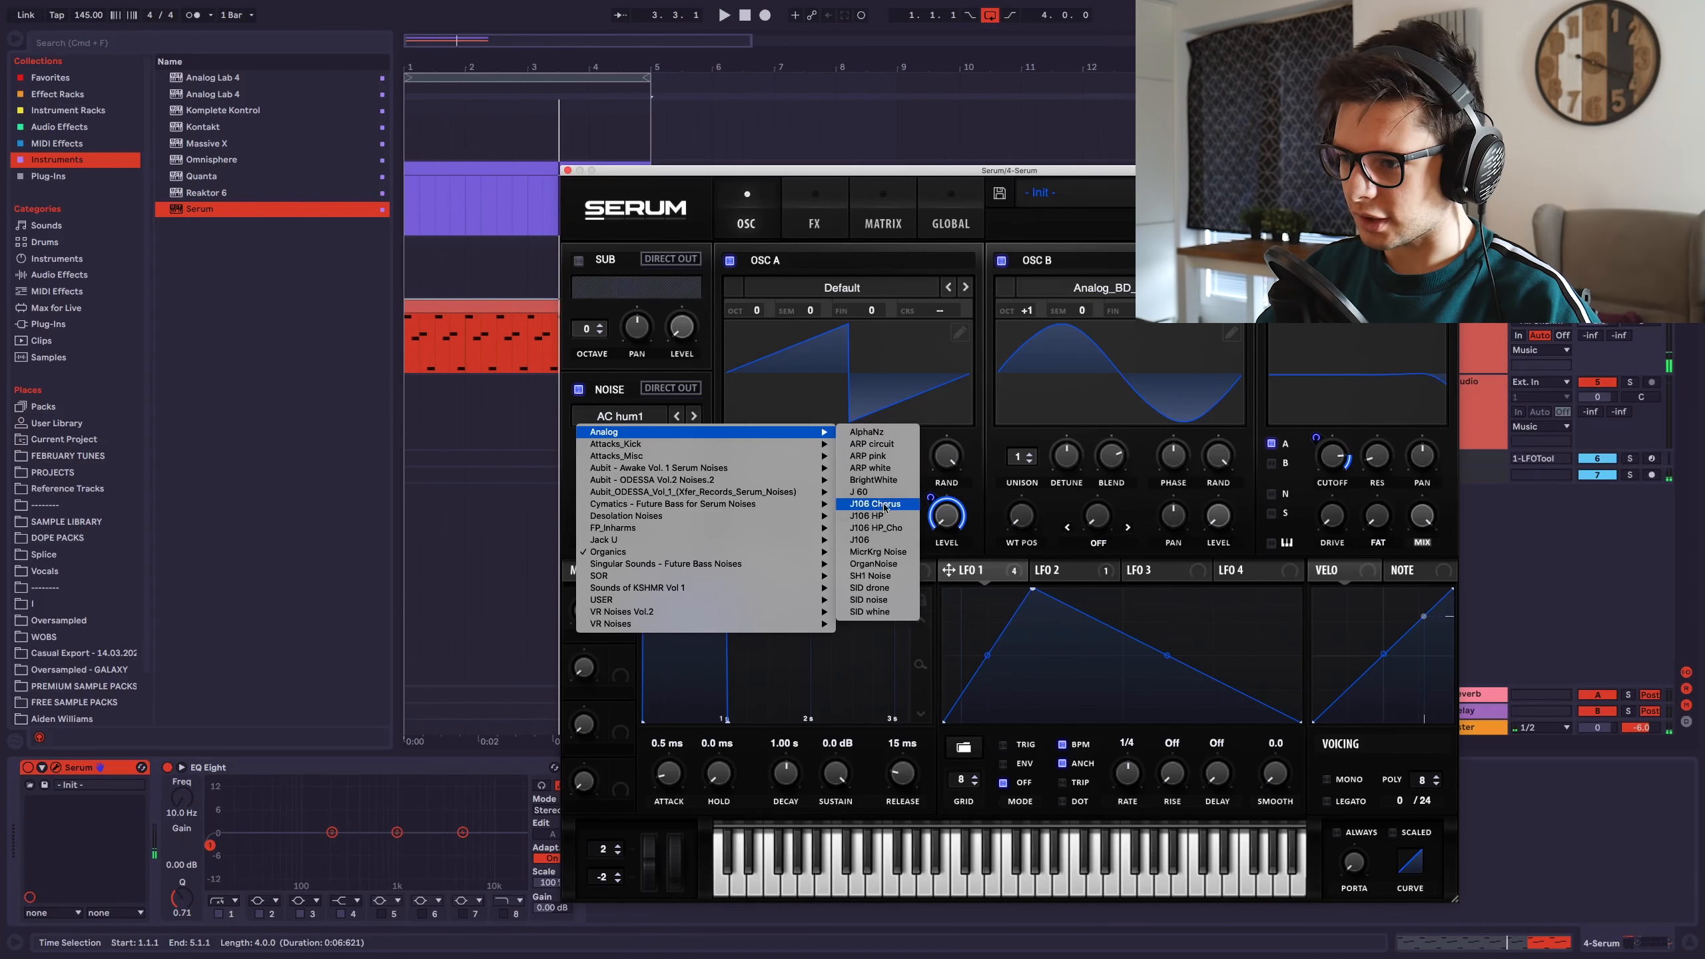
pyautogui.click(872, 501)
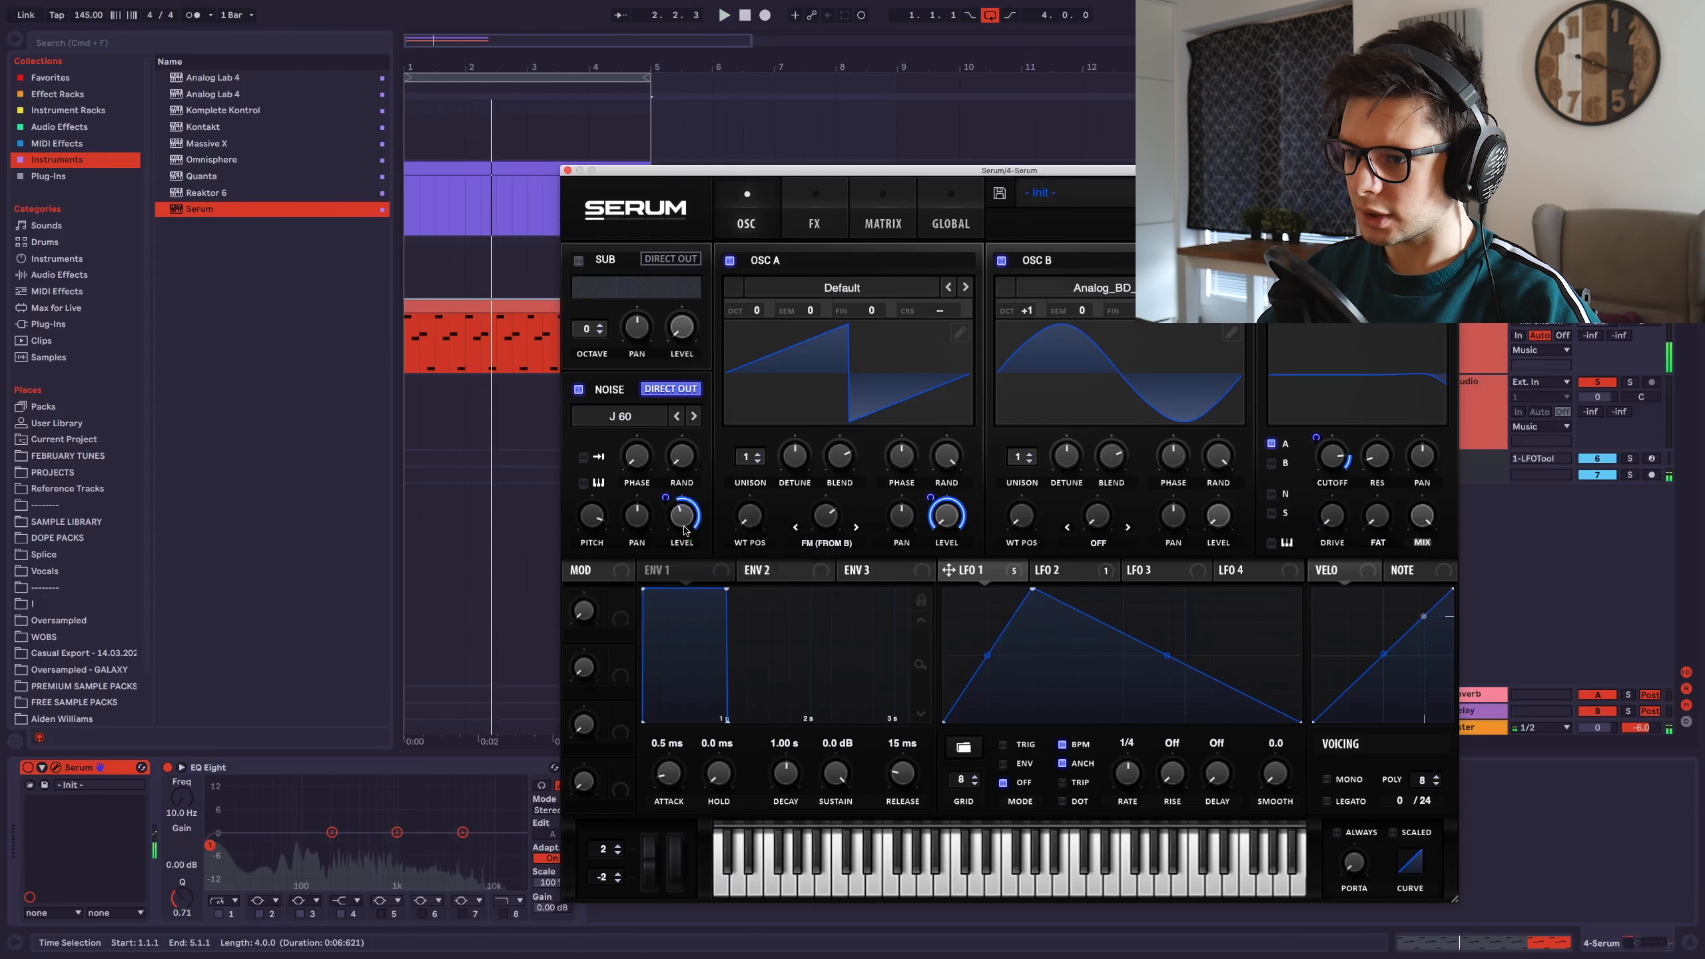
pyautogui.moveTo(670, 505); pyautogui.dragTo(673, 522)
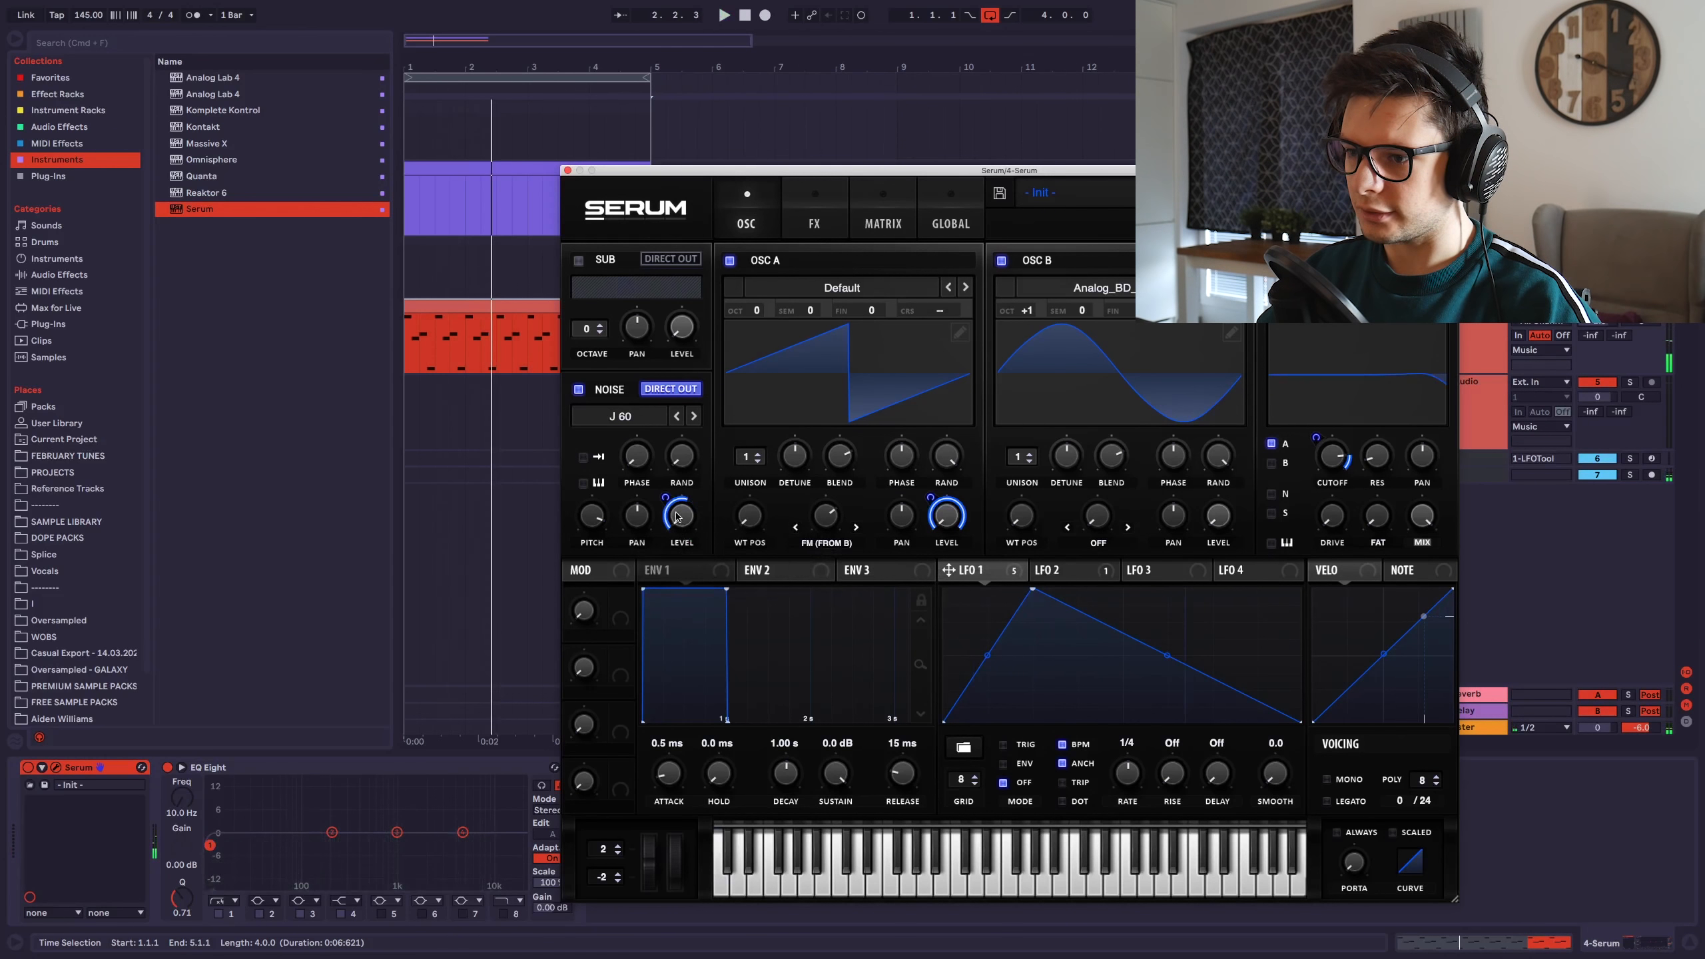
pyautogui.press('space')
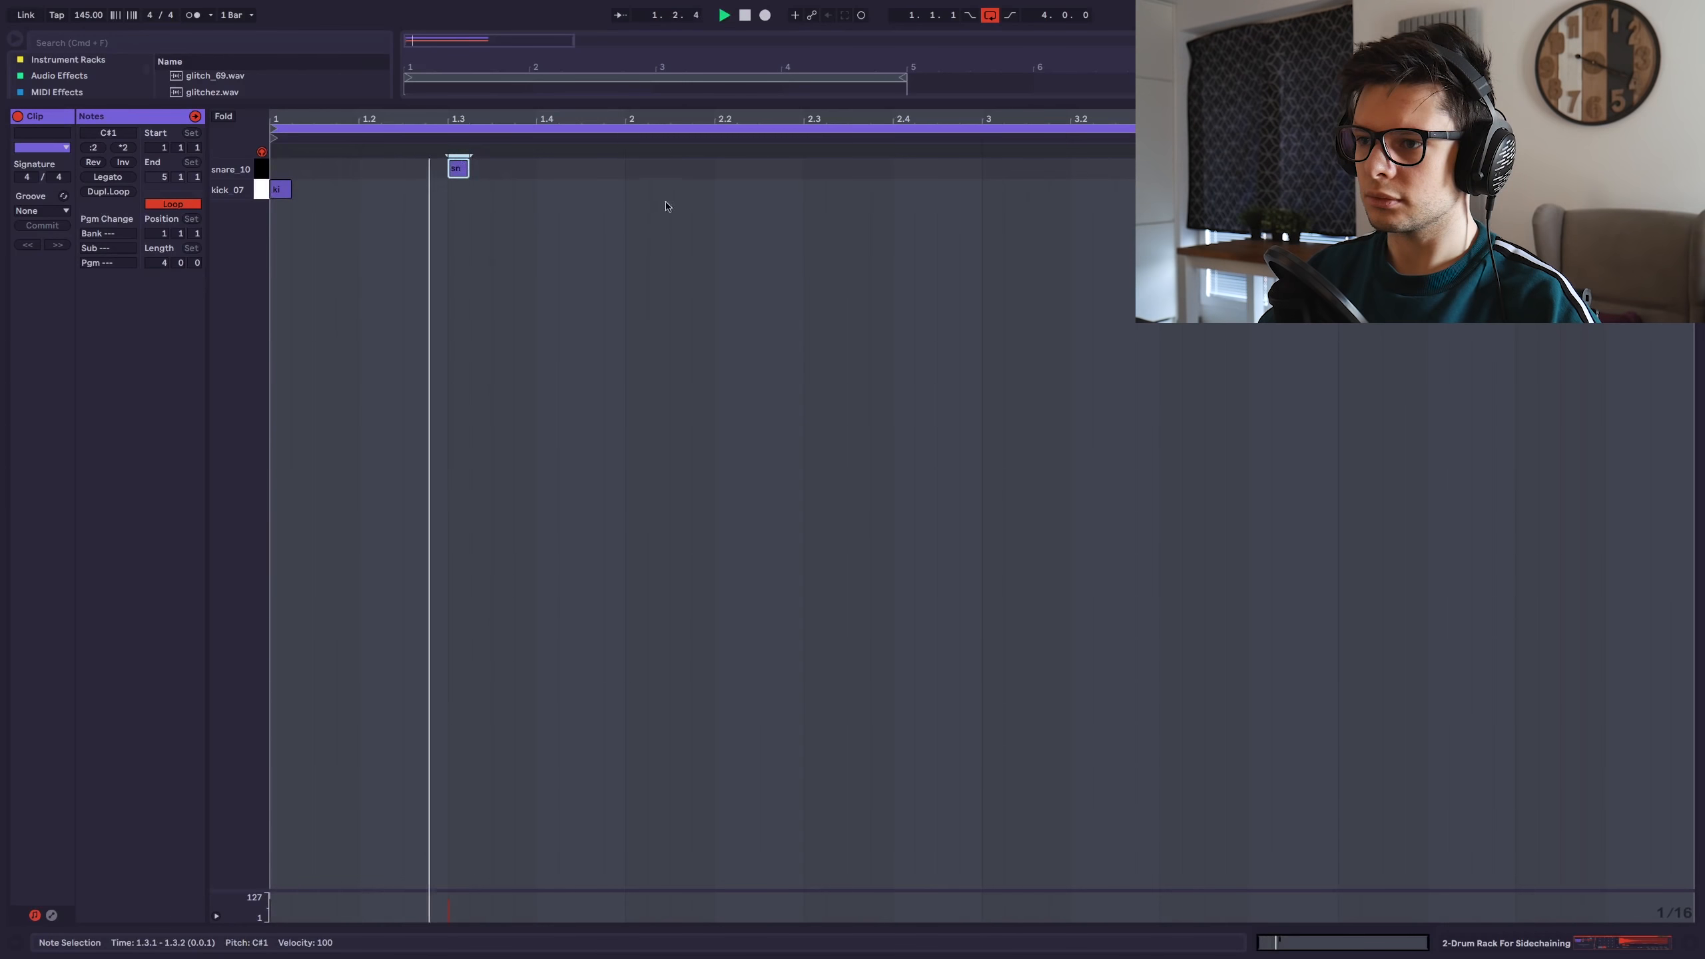
# Add a kick_07 note at beat 2.2 and a snare_10 note at beat 2.3 in the drum clip.
pyautogui.click(729, 188)
pyautogui.click(814, 168)
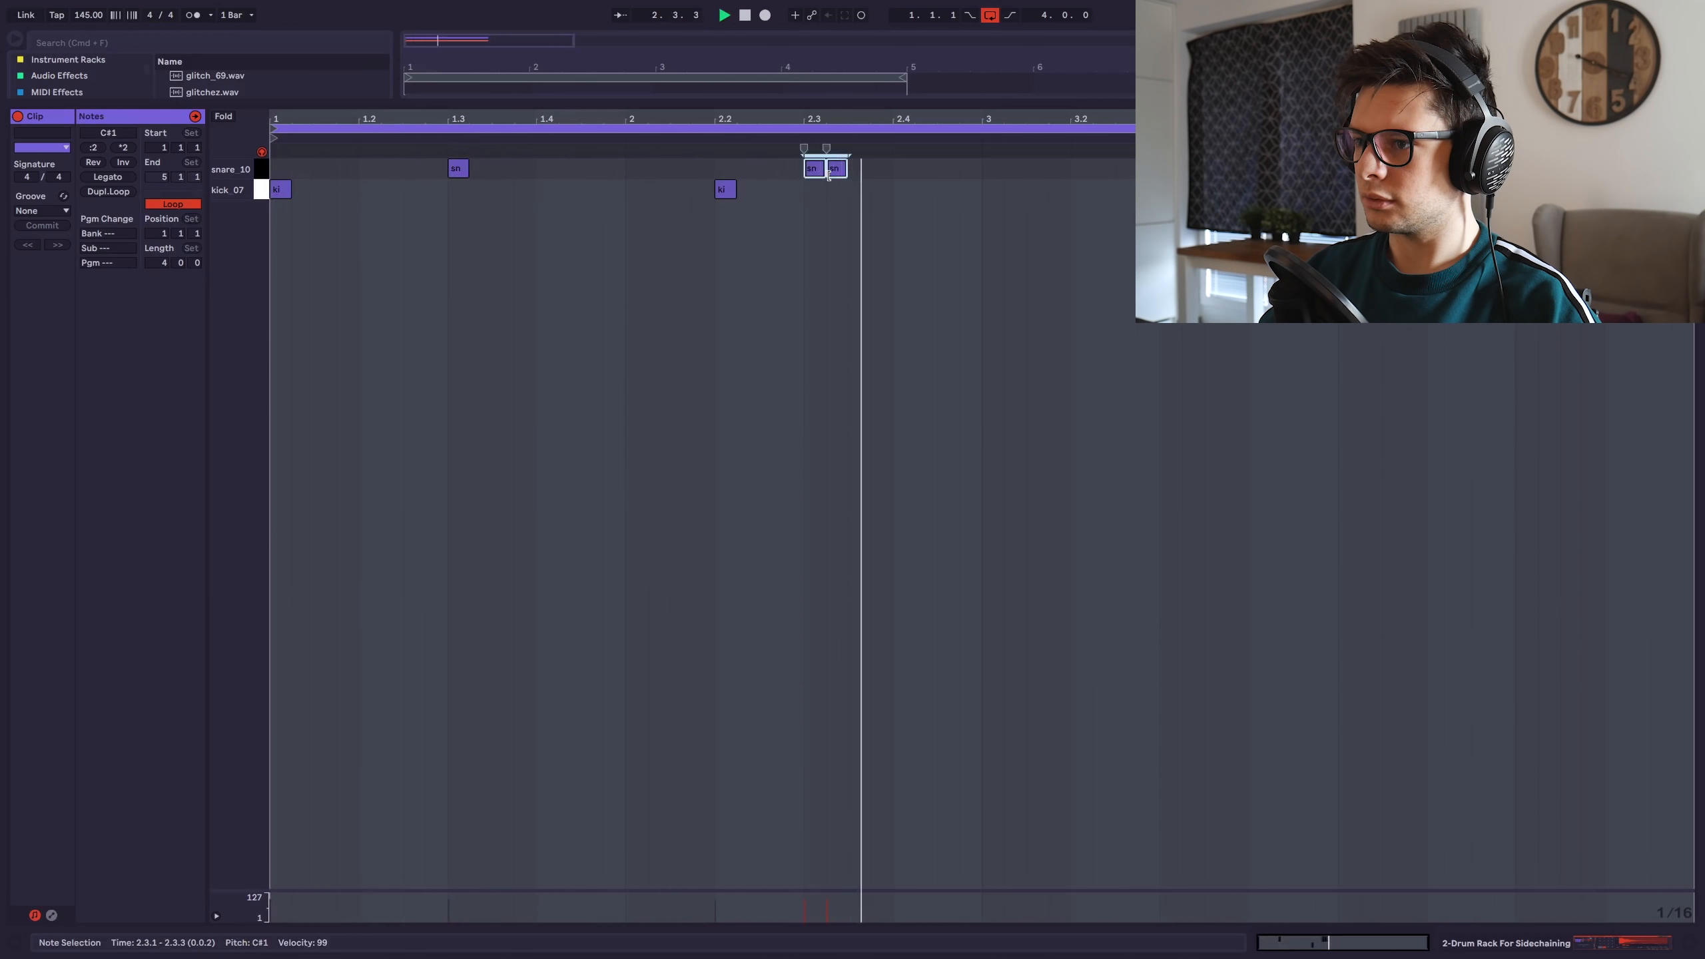
pyautogui.click(848, 202)
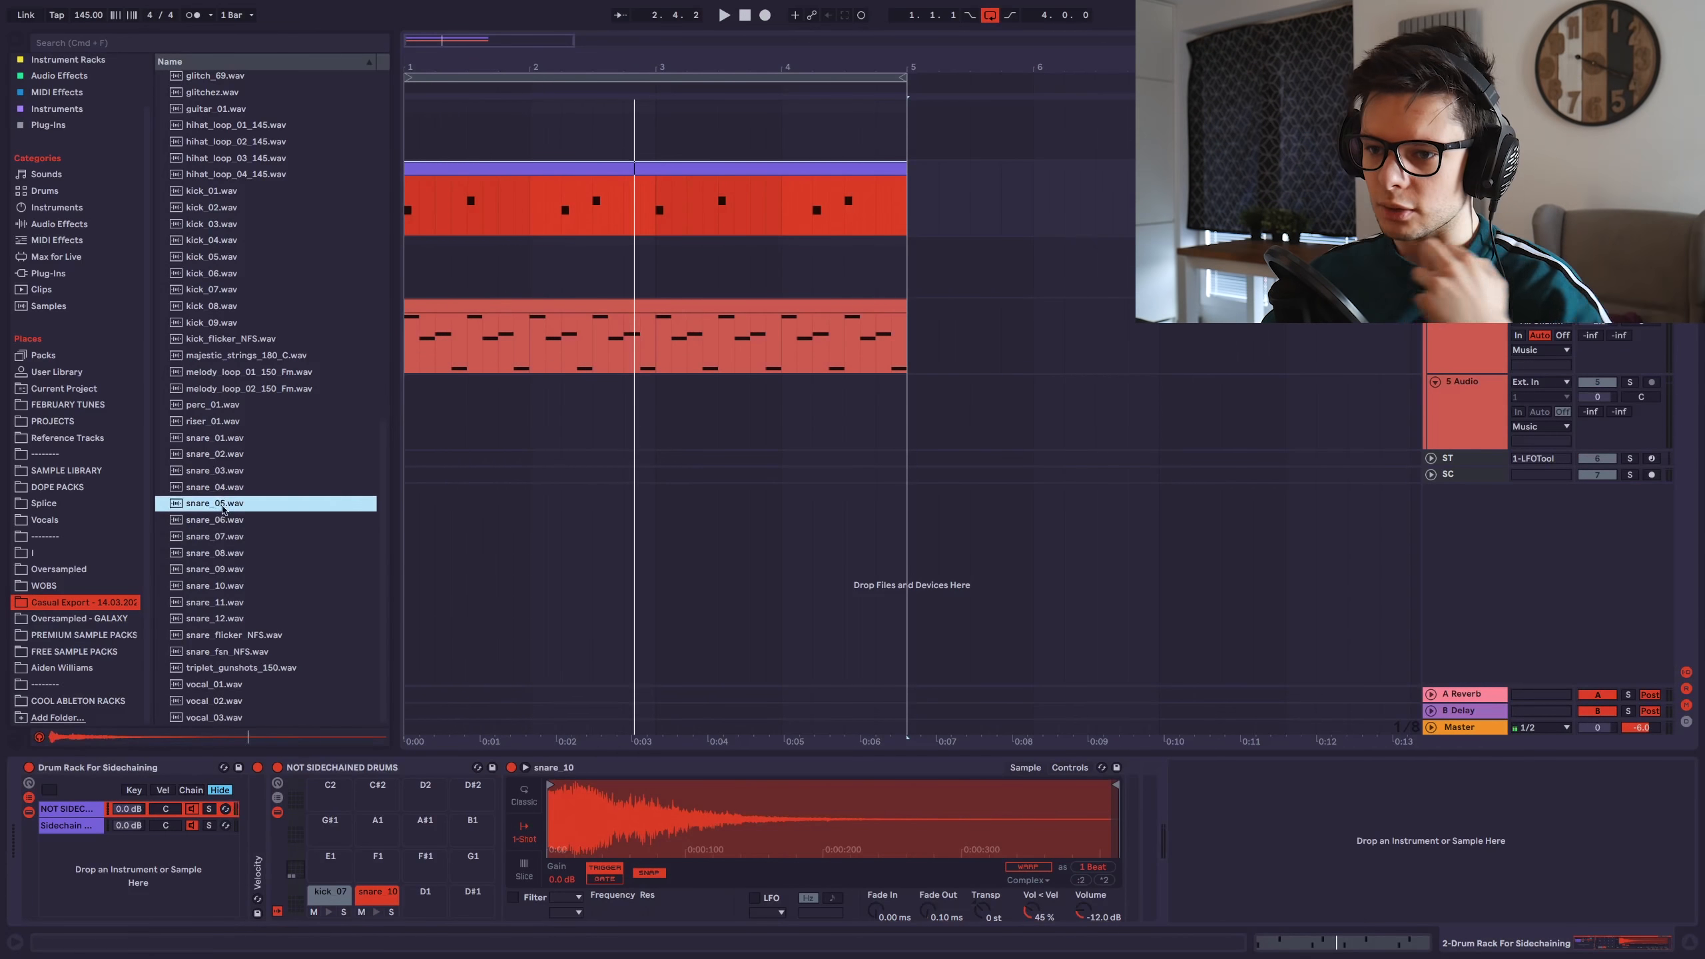
# Load snare_05.wav onto the empty pad beside snare_10 and layer its notes over the existing snare hits.
pyautogui.moveTo(225, 504); pyautogui.dragTo(419, 888)
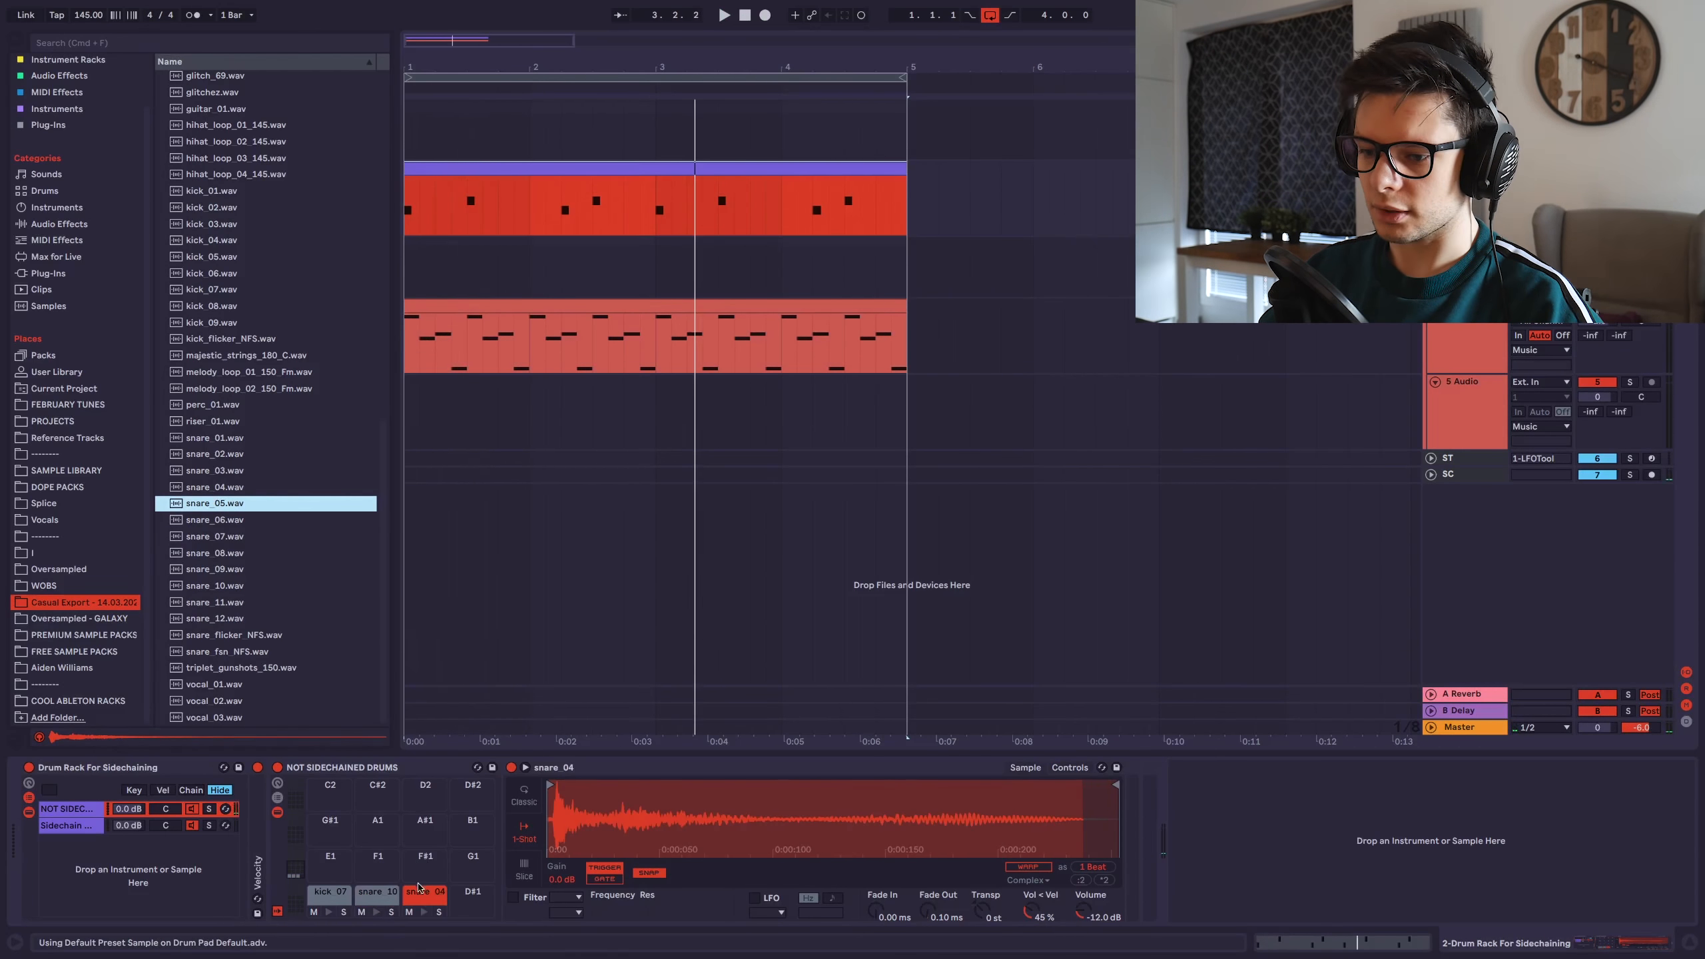
pyautogui.click(424, 892)
pyautogui.press('Delete')
pyautogui.moveTo(255, 503); pyautogui.dragTo(424, 898)
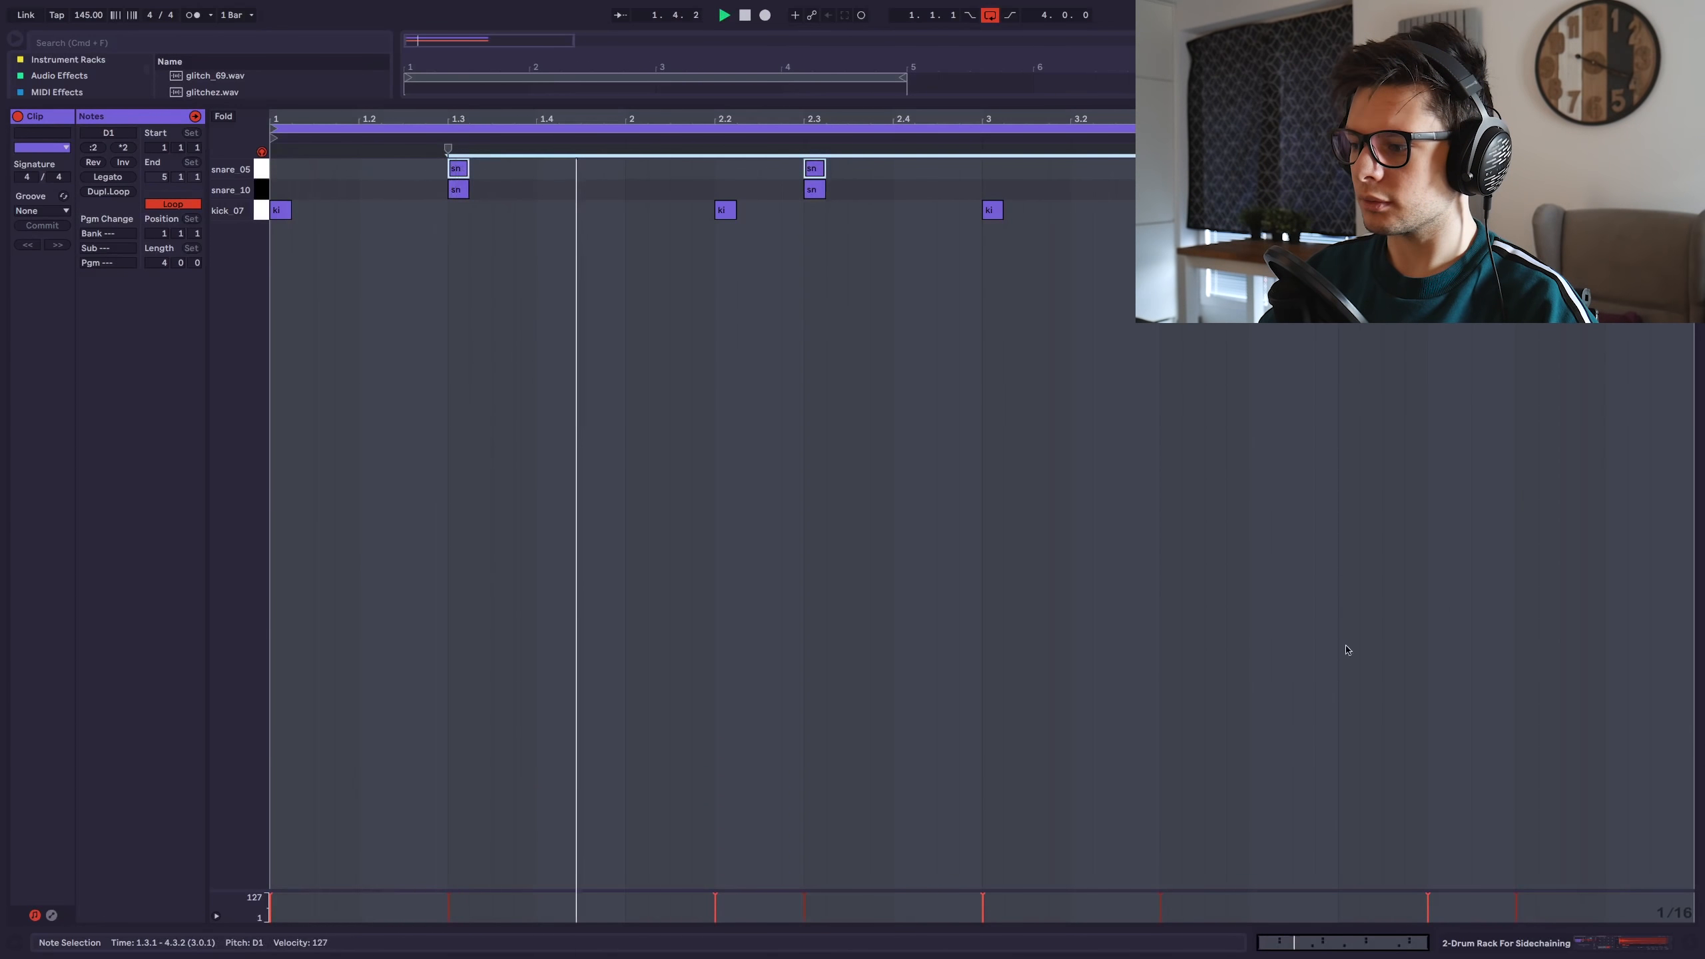
pyautogui.click(1672, 944)
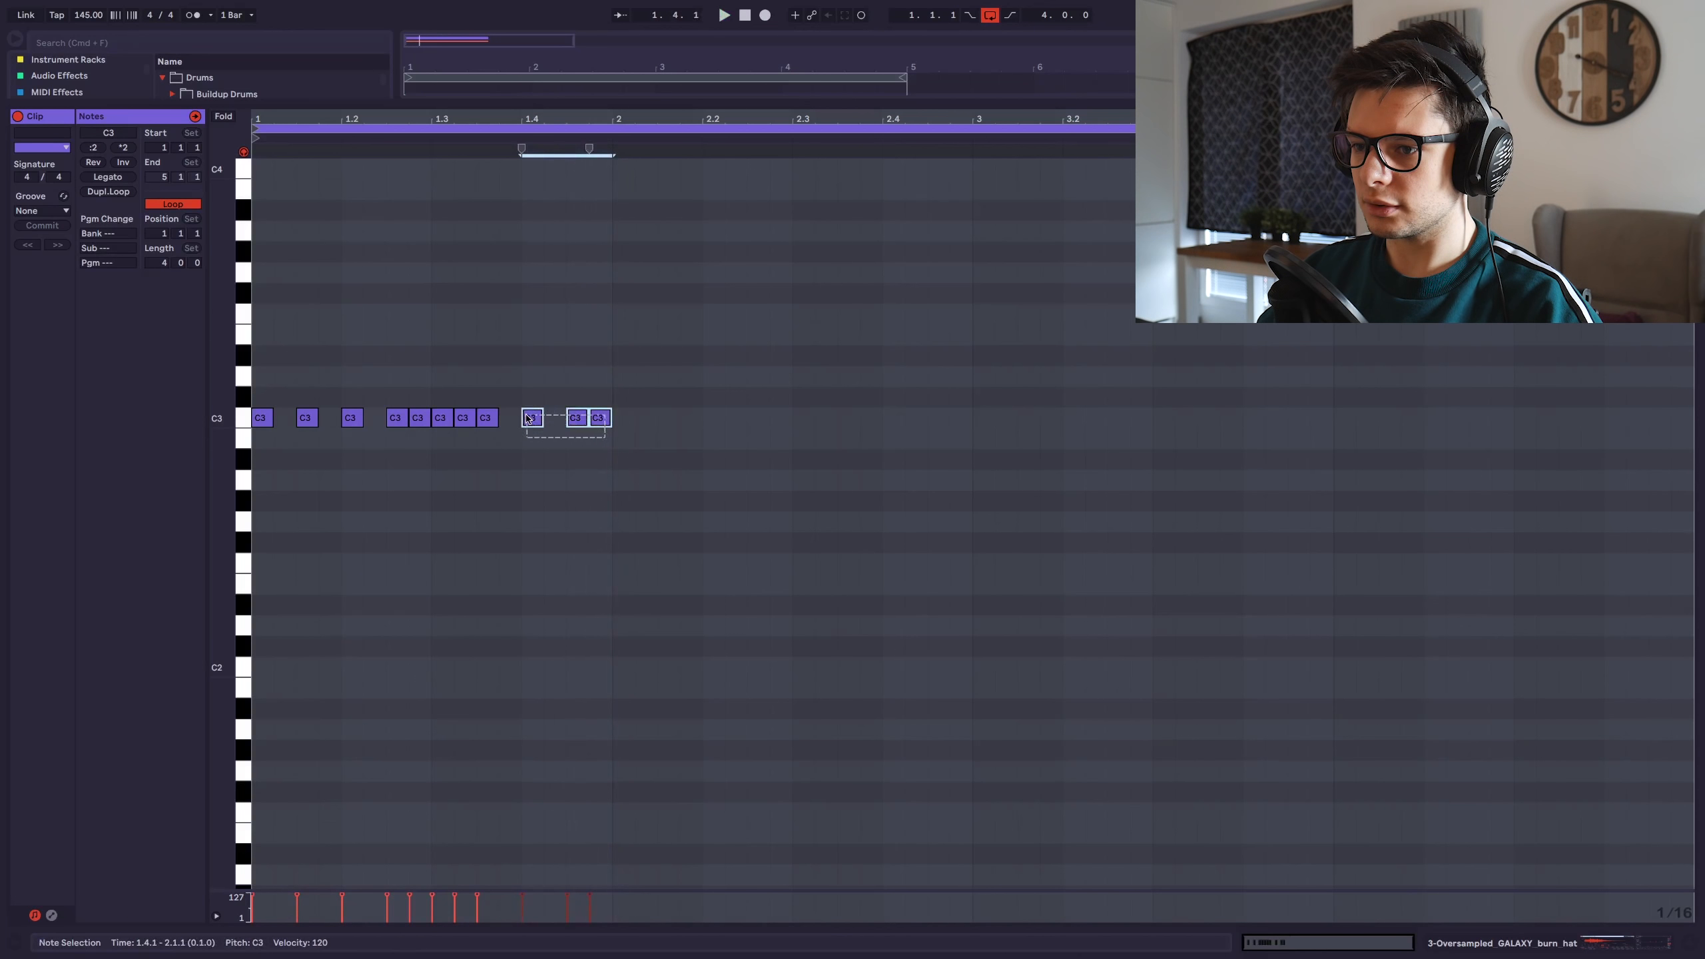
# Duplicate the selected C3 hi-hat notes to fill bars 1 and 2, then play and select the whole pattern.
pyautogui.press('super+d')
pyautogui.press('super+d')
pyautogui.press('space')
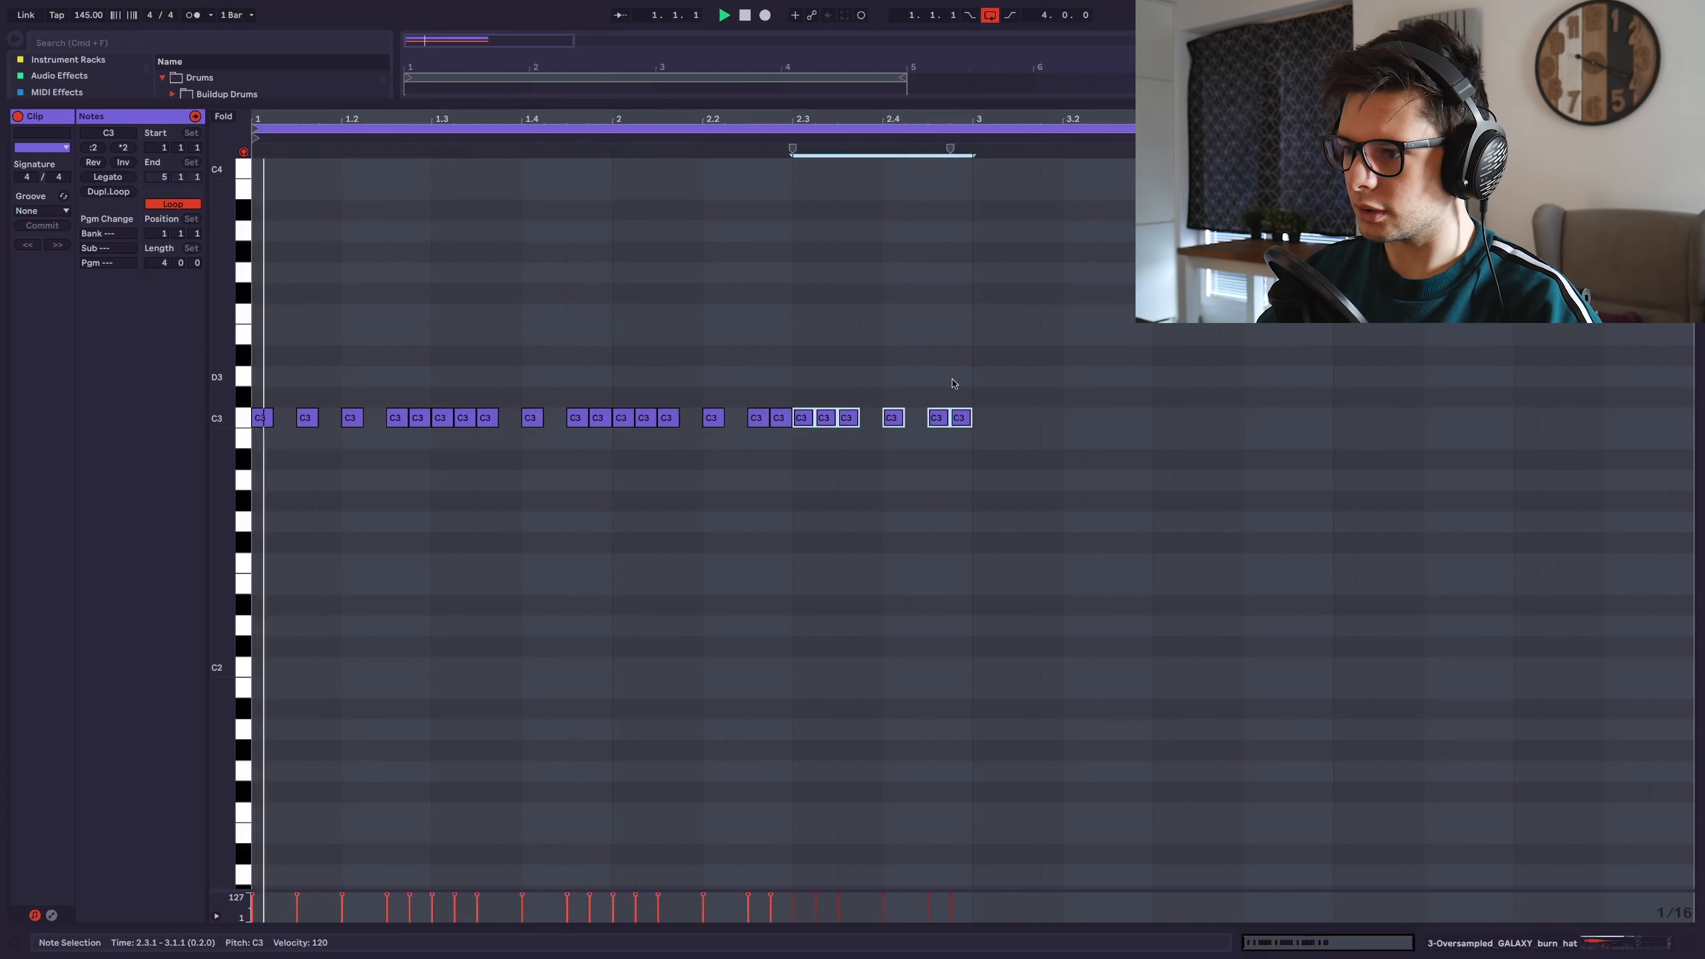
pyautogui.moveTo(970, 473); pyautogui.dragTo(268, 400)
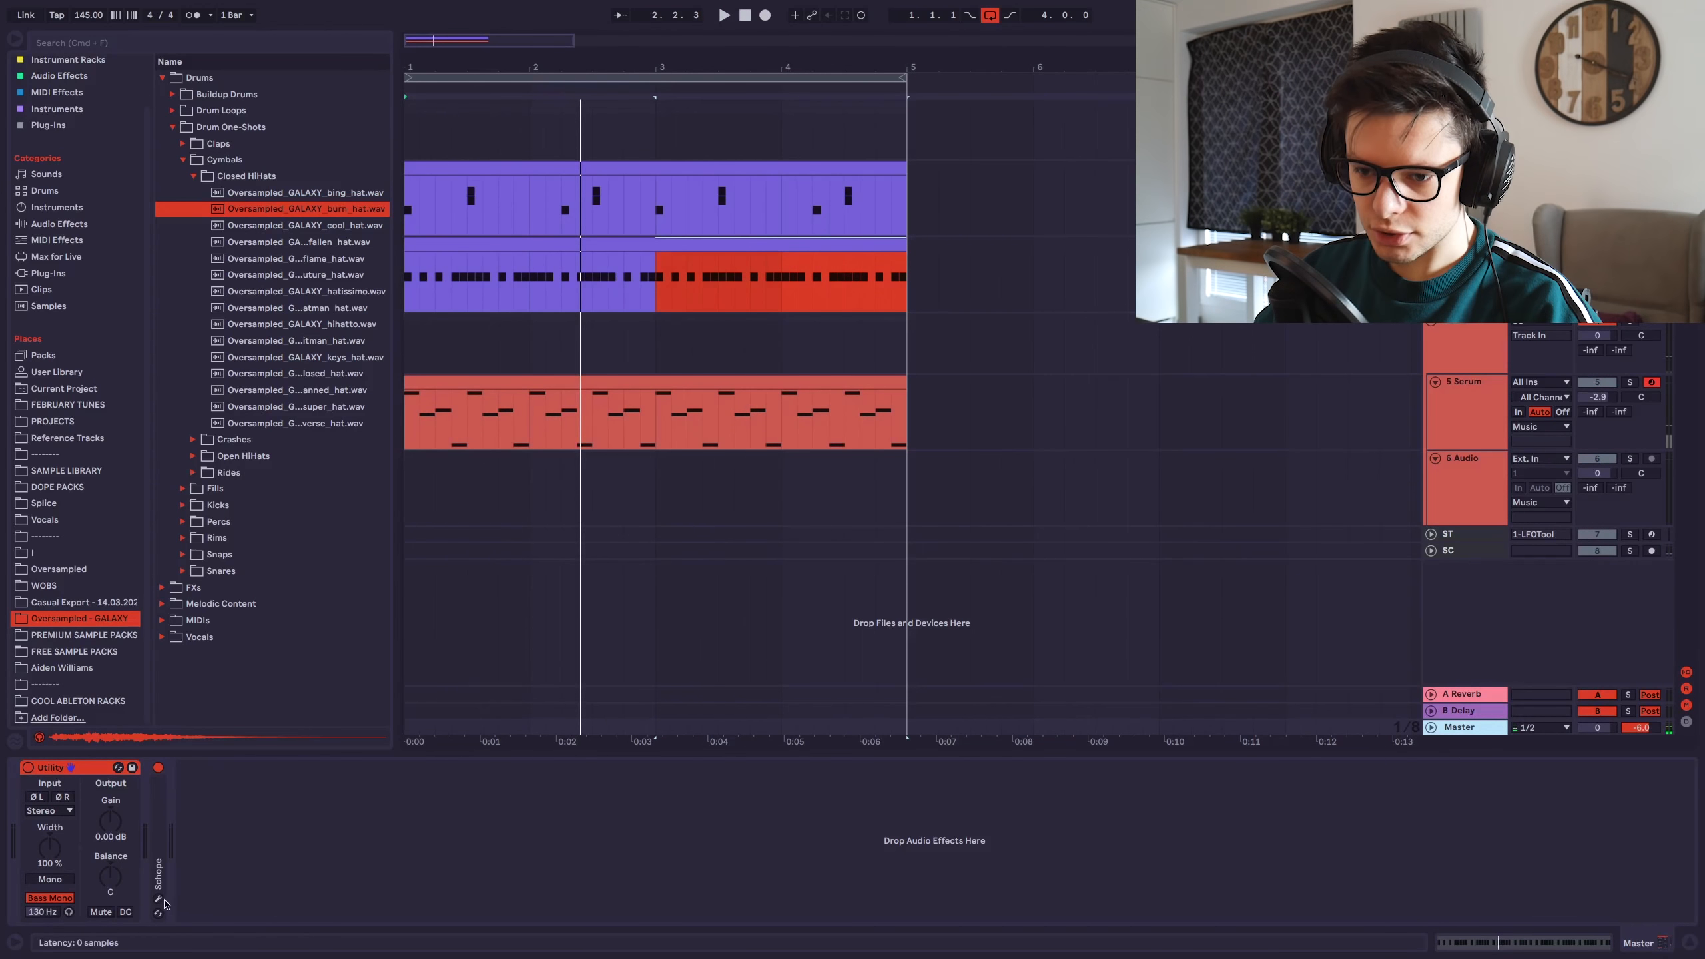
# Open the Schope oscilloscope on the master track and add the Free Clip effect to the Drums group.
pyautogui.click(159, 899)
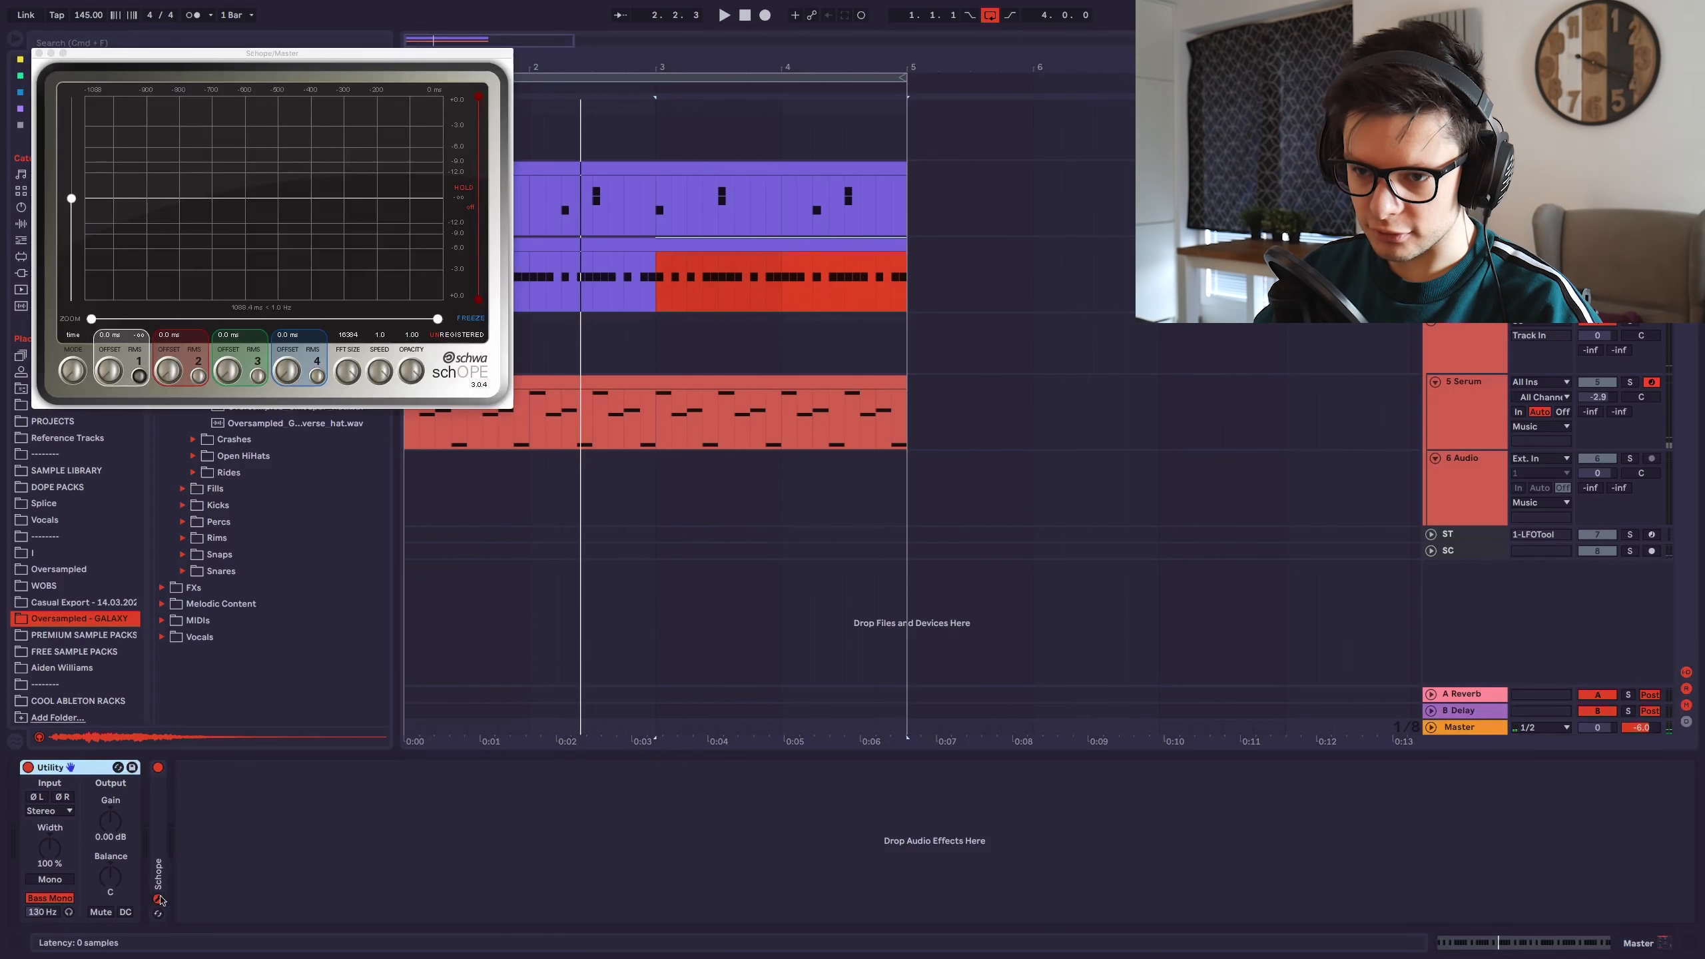
pyautogui.click(59, 75)
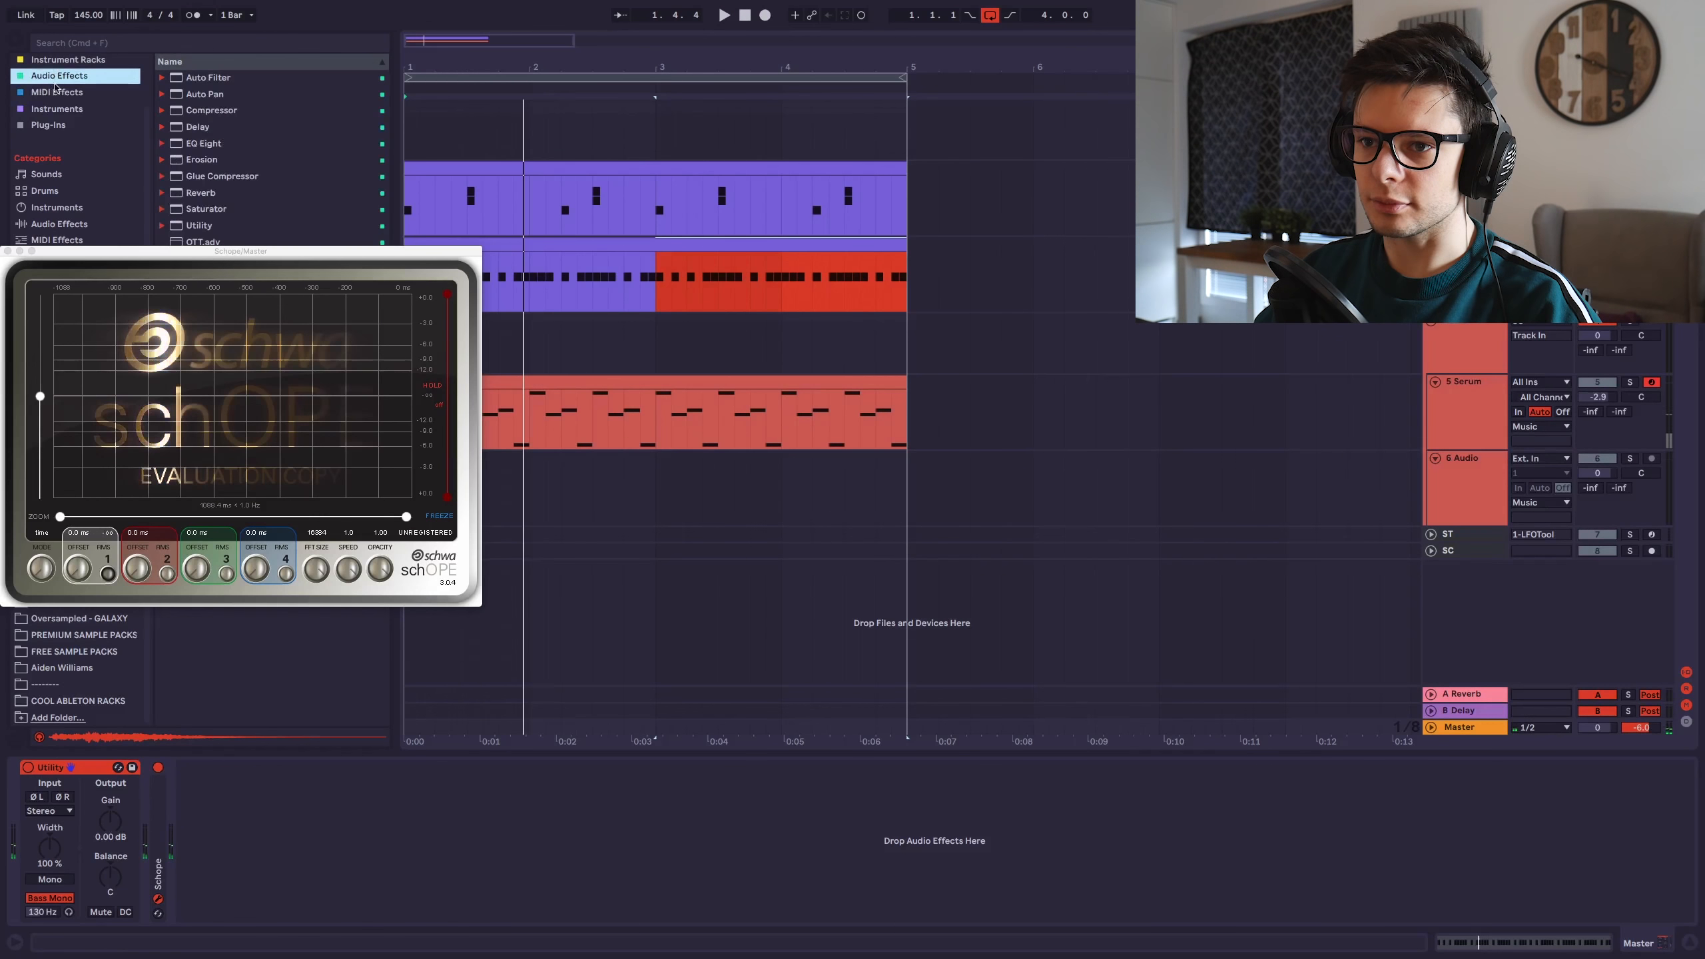
pyautogui.doubleClick(204, 308)
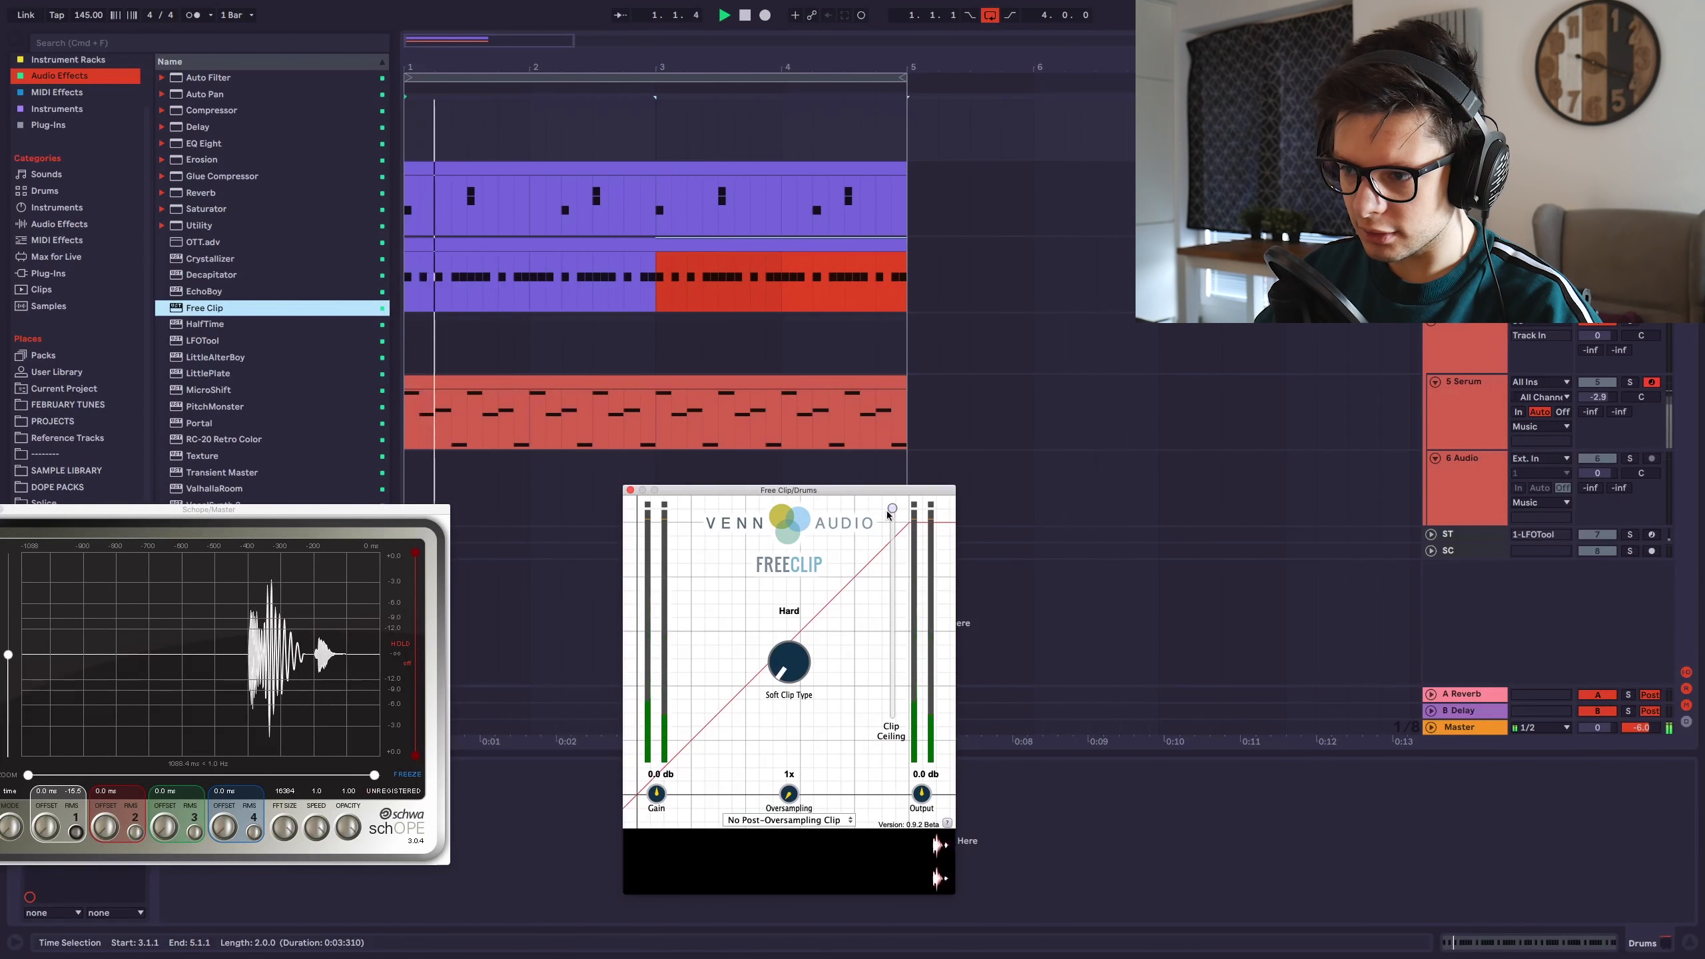
# Lower Free Clip's clip ceiling on the Drums group and toggle playback to judge the clipping.
pyautogui.moveTo(890, 508); pyautogui.dragTo(889, 546)
pyautogui.press('space')
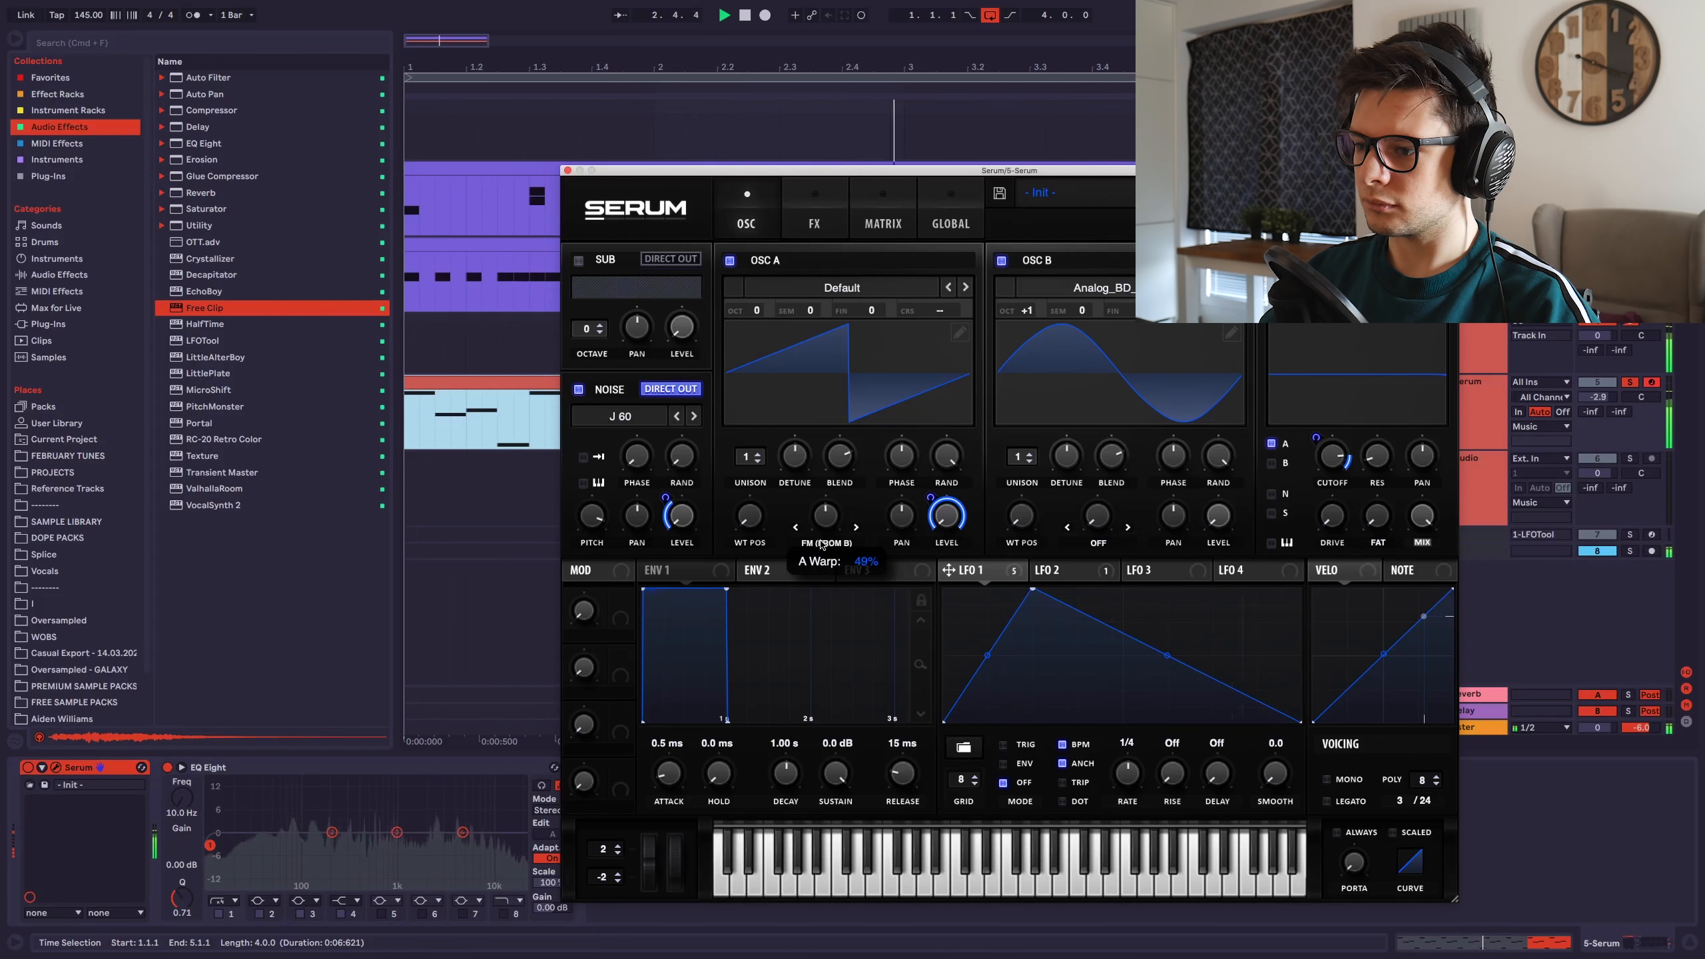
# Raise oscillator B's octave to +3 in the 5 Serum patch and set the 6 Serum bass track's volume to -9.7.
pyautogui.moveTo(1026, 310); pyautogui.dragTo(1045, 250)
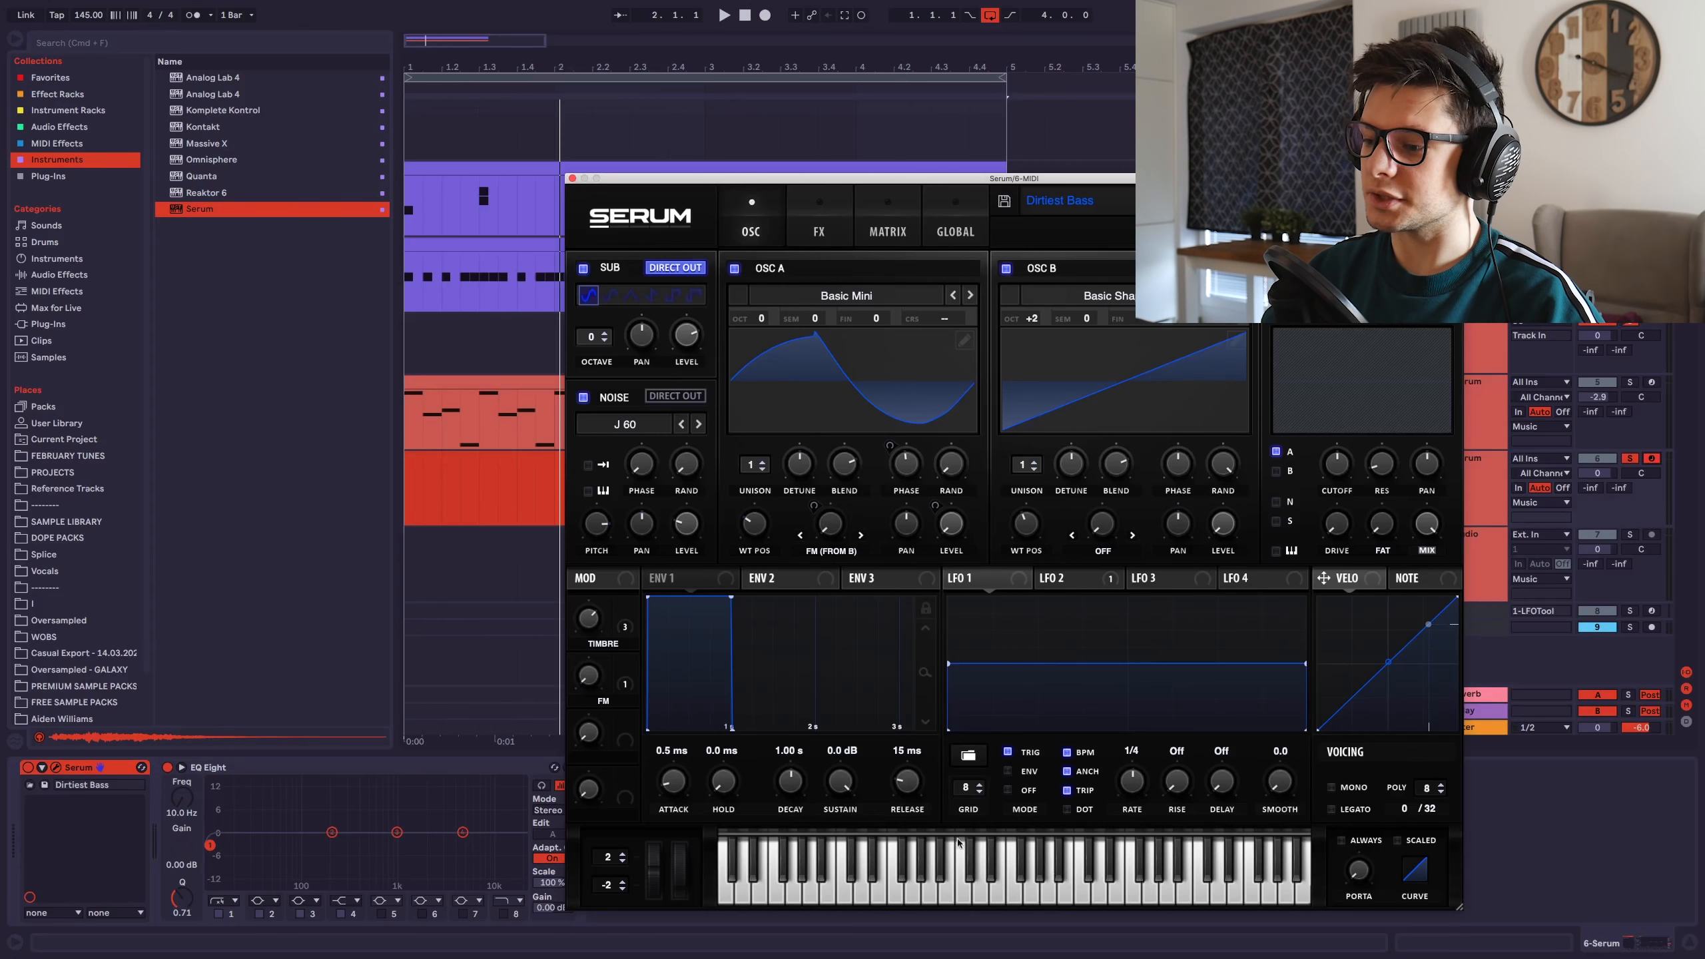
pyautogui.click(1117, 898)
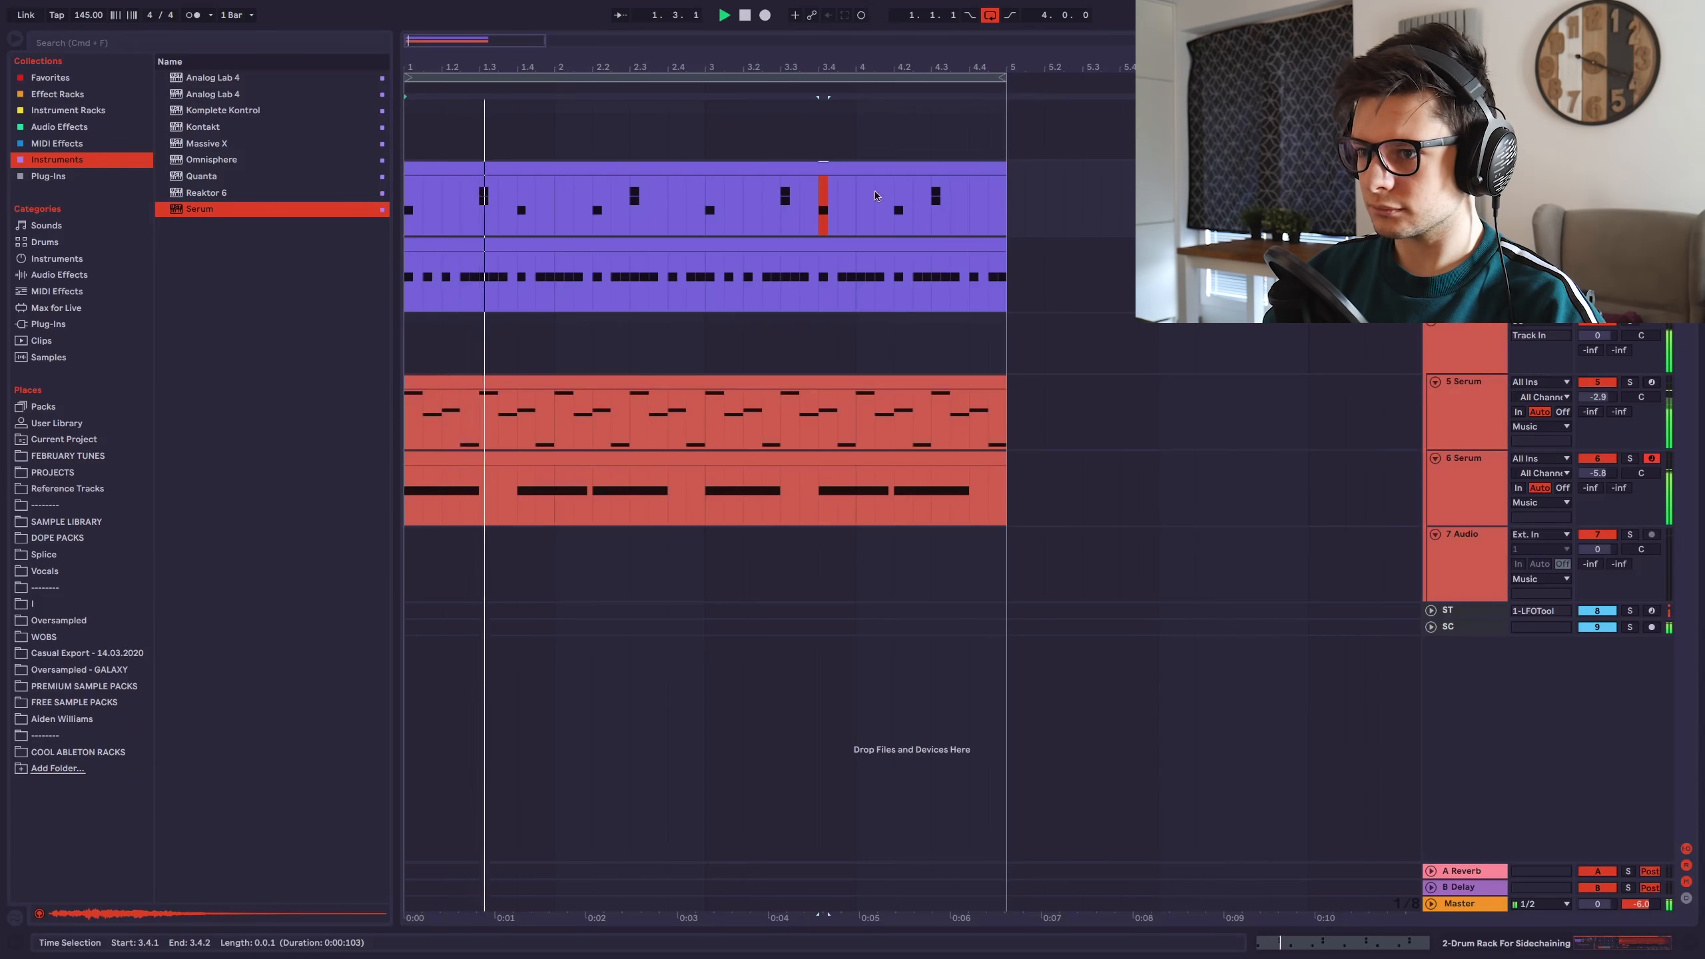
pyautogui.moveTo(1601, 473); pyautogui.dragTo(1607, 476)
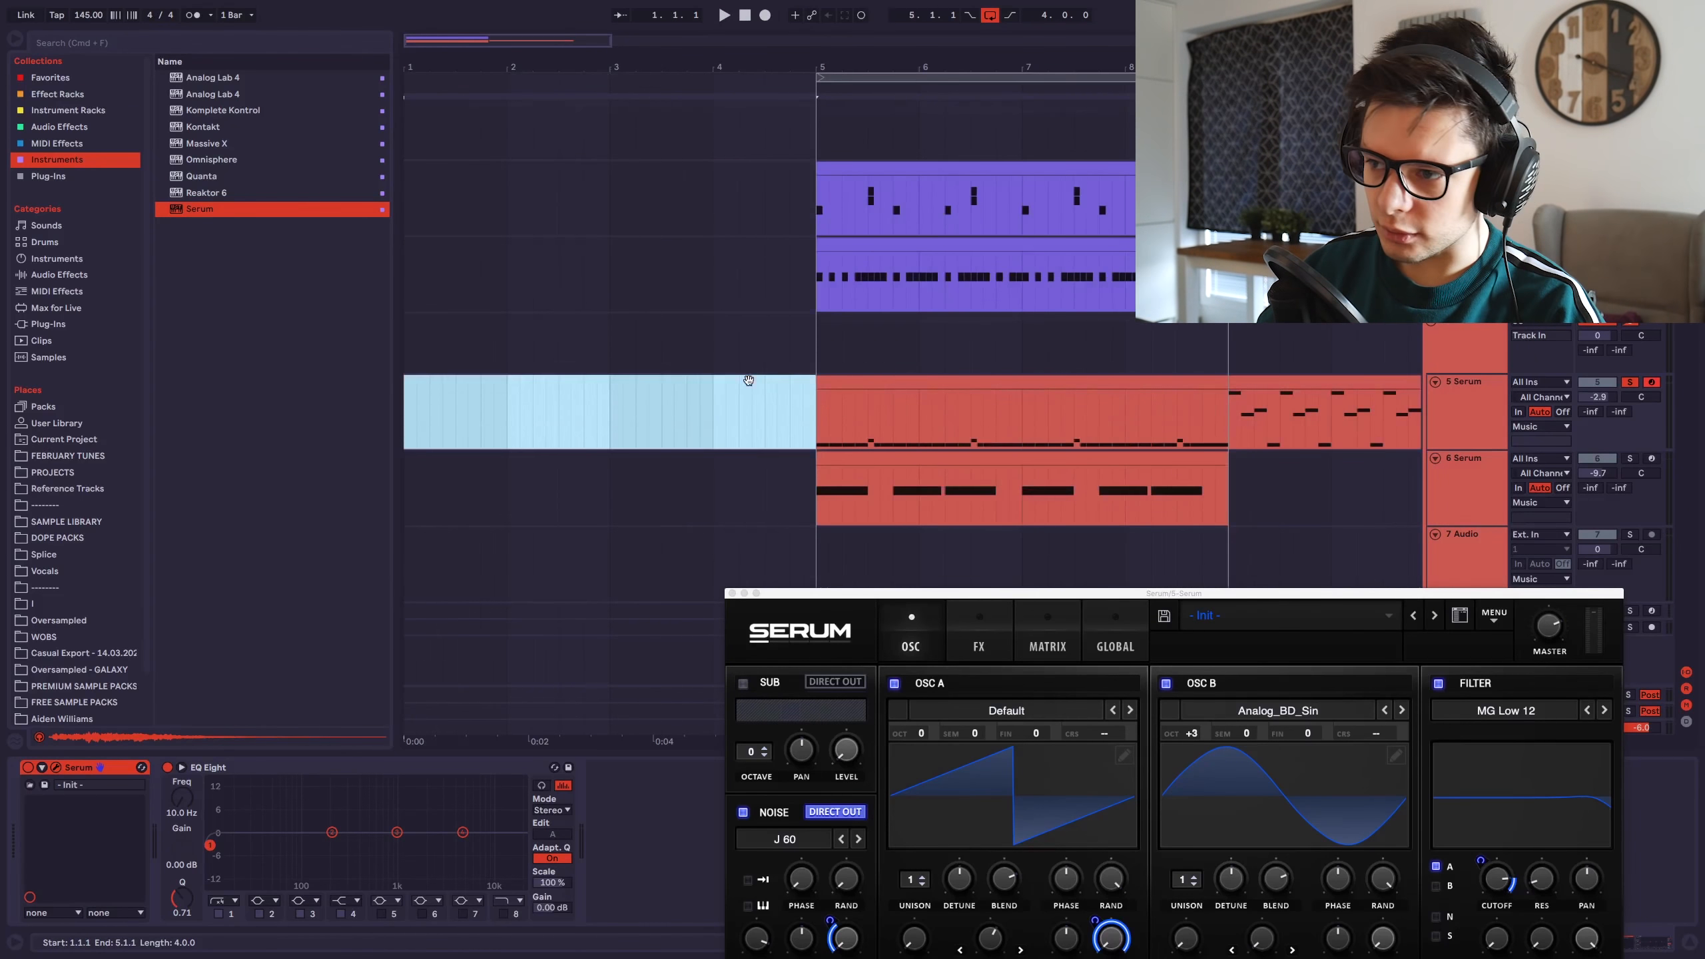
# Move the 5 Serum clip from bar 5 to bar 1, play it, and close the Serum window.
pyautogui.click(870, 348)
pyautogui.moveTo(872, 383); pyautogui.dragTo(460, 383)
pyautogui.press('space')
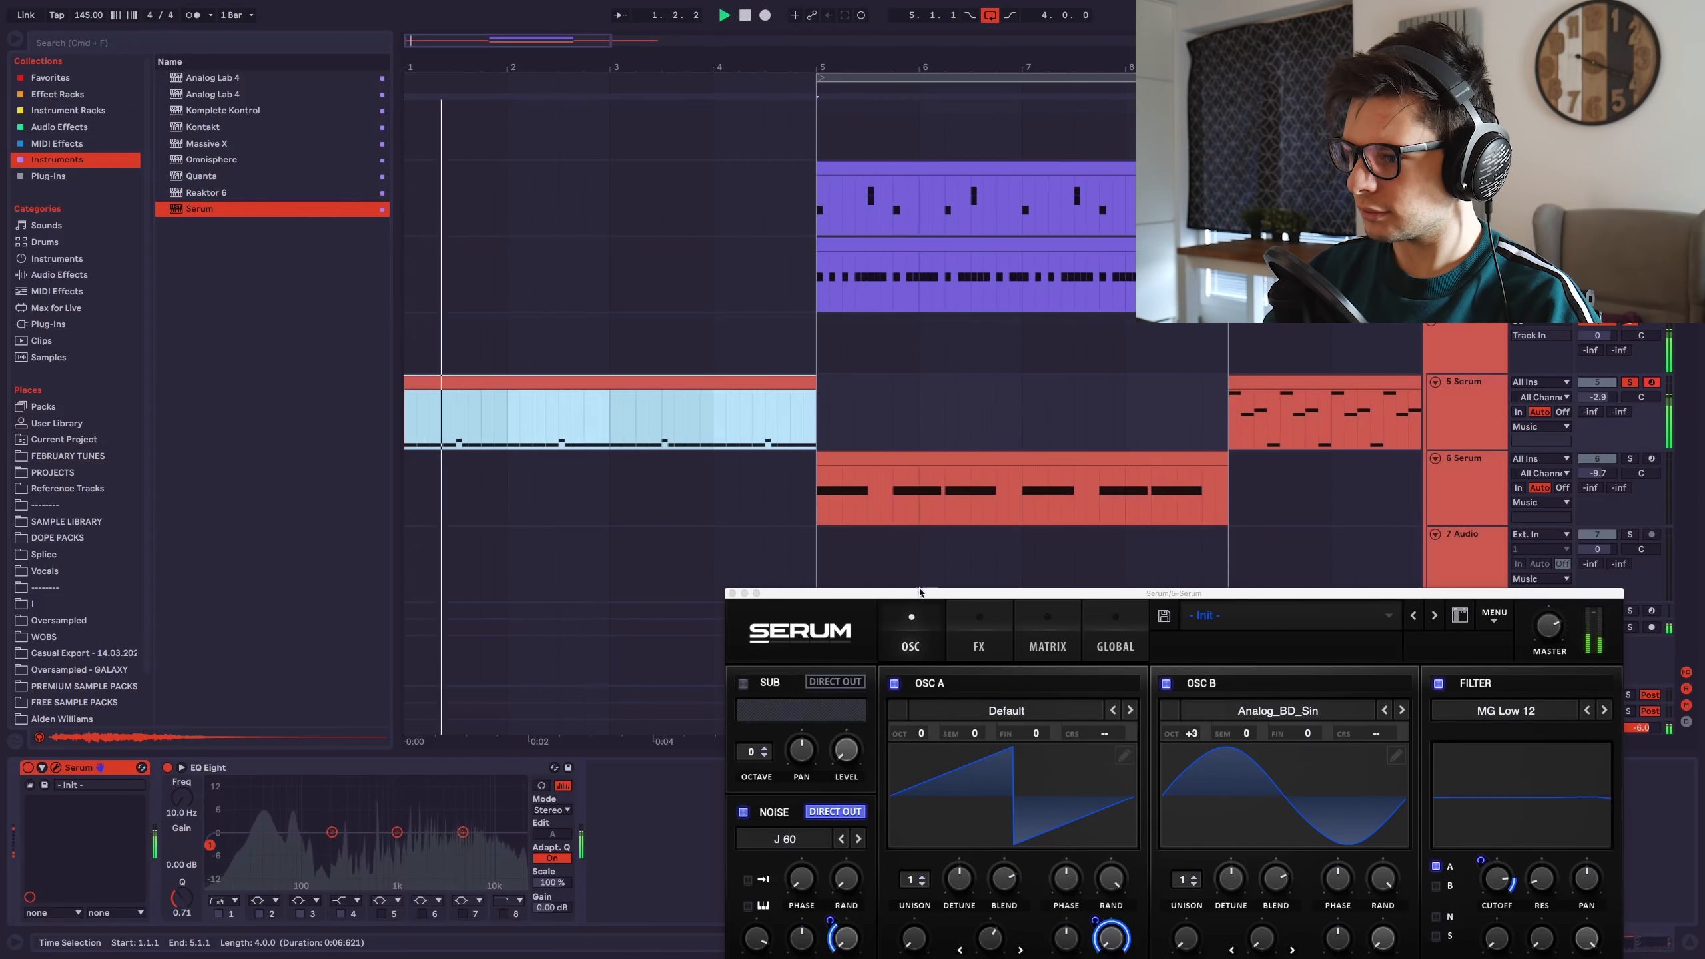
pyautogui.click(733, 593)
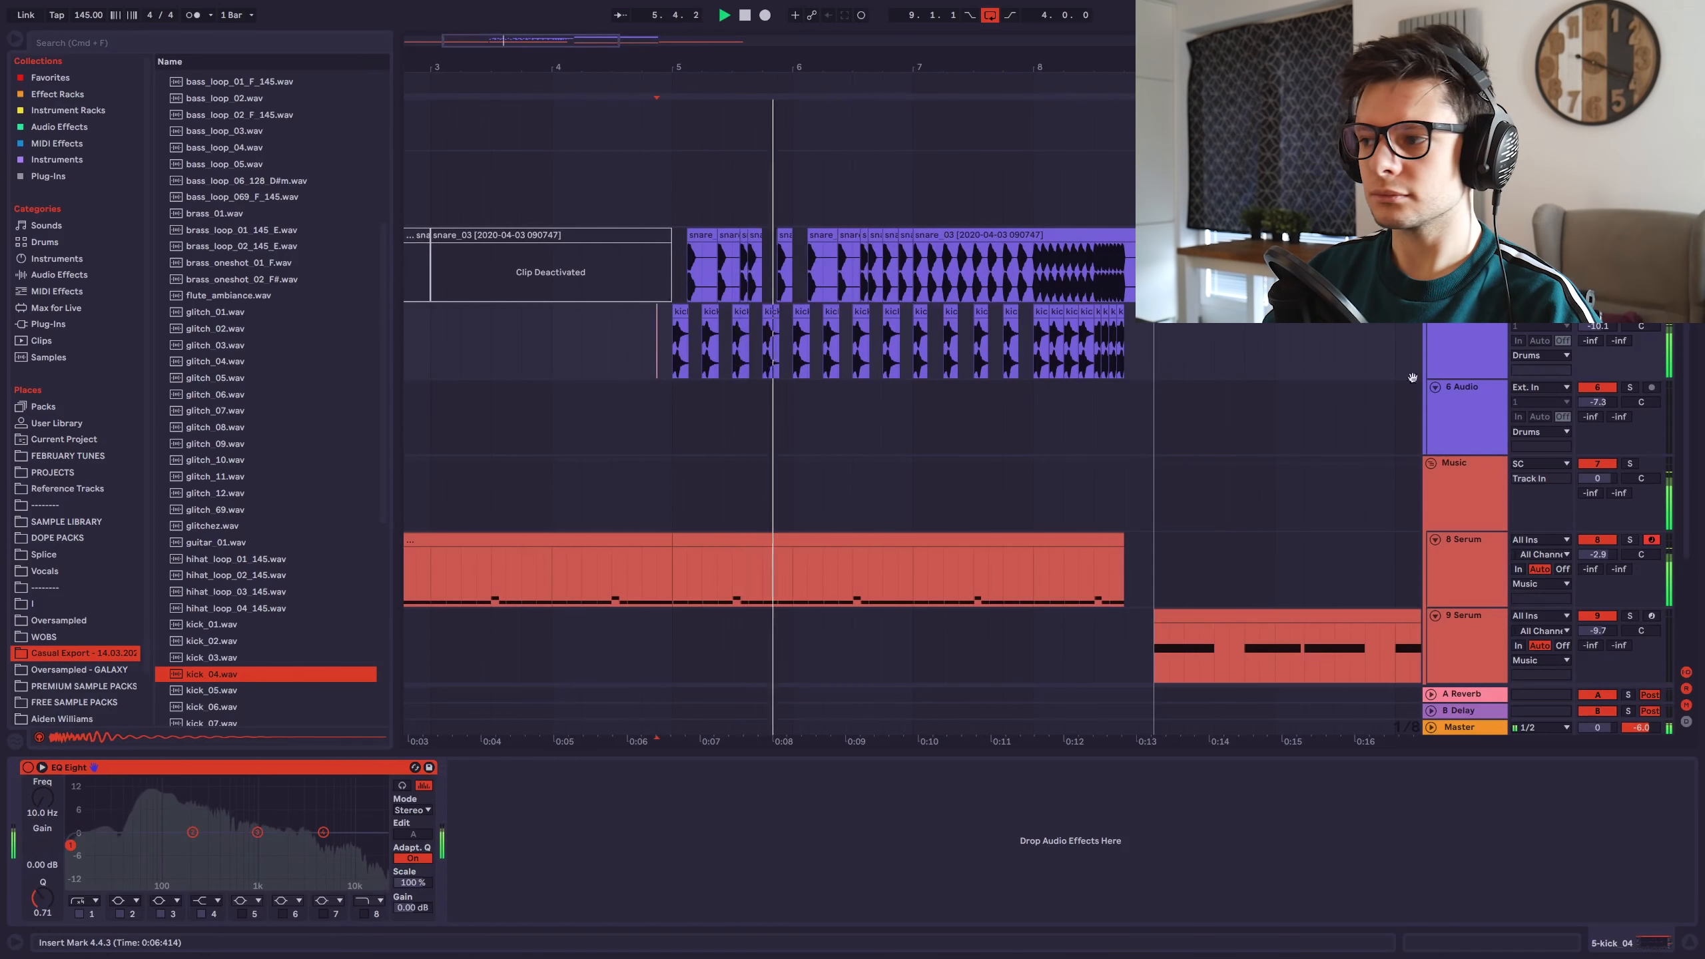
# Play the snare and kick build-up from around beat 7.2.3.
pyautogui.scroll(5, 240, 430)
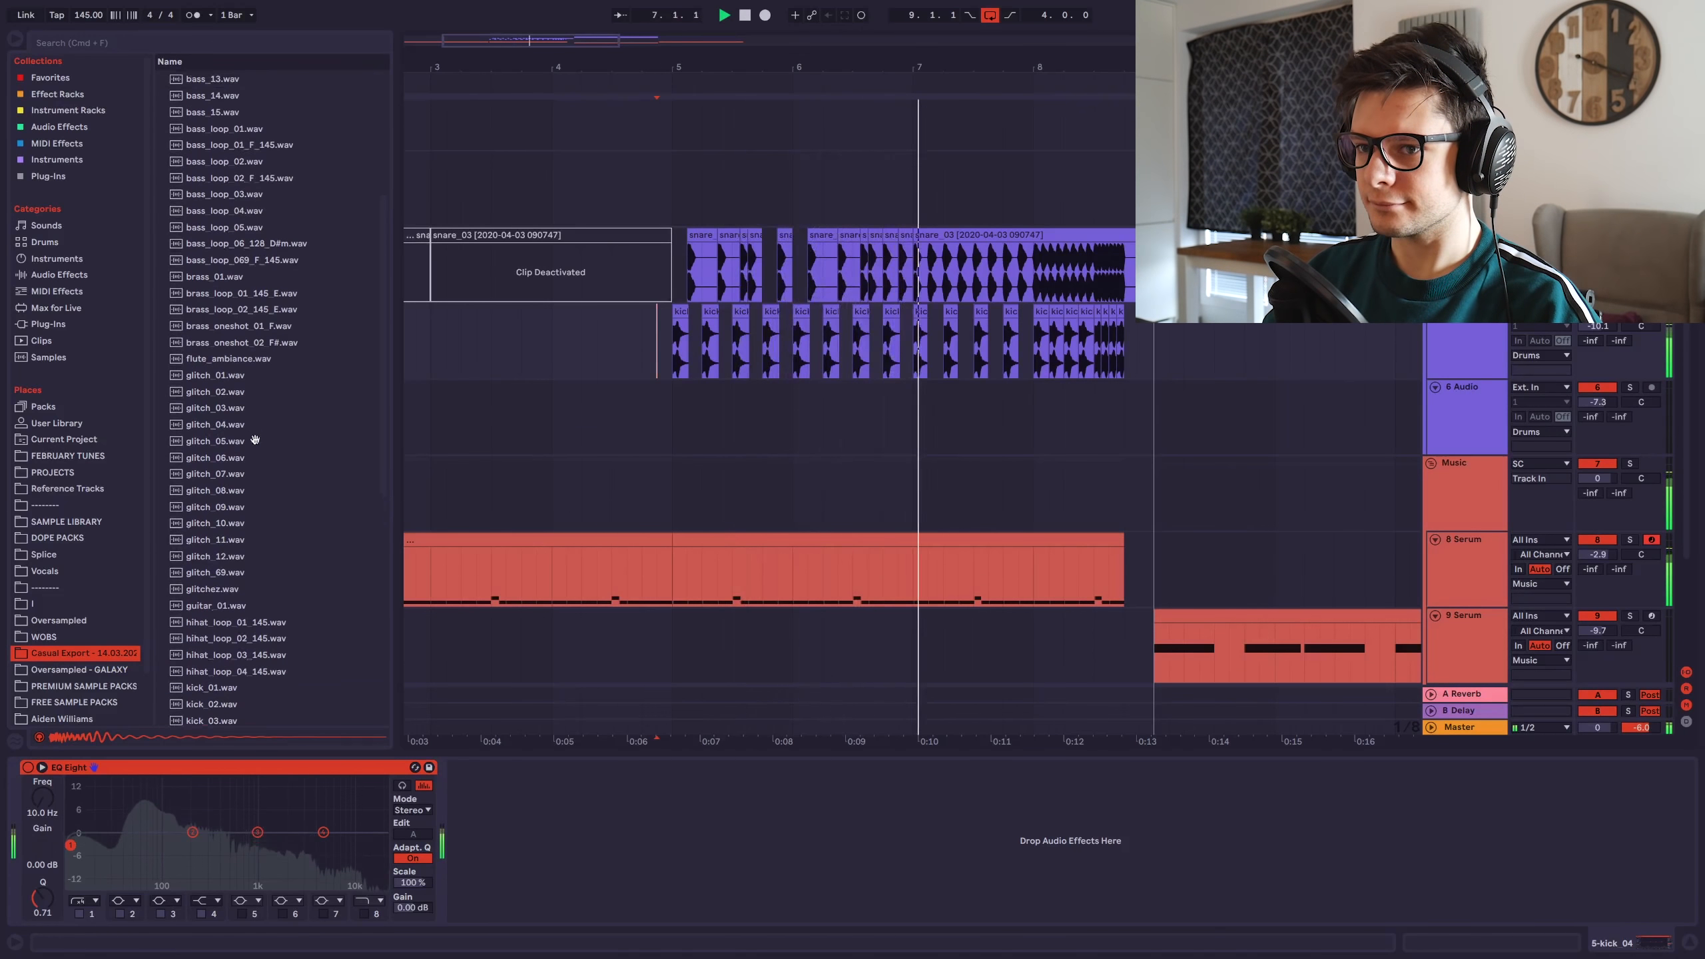
pyautogui.press('space')
pyautogui.click(960, 336)
pyautogui.scroll(3, 972, 335)
pyautogui.press('space')
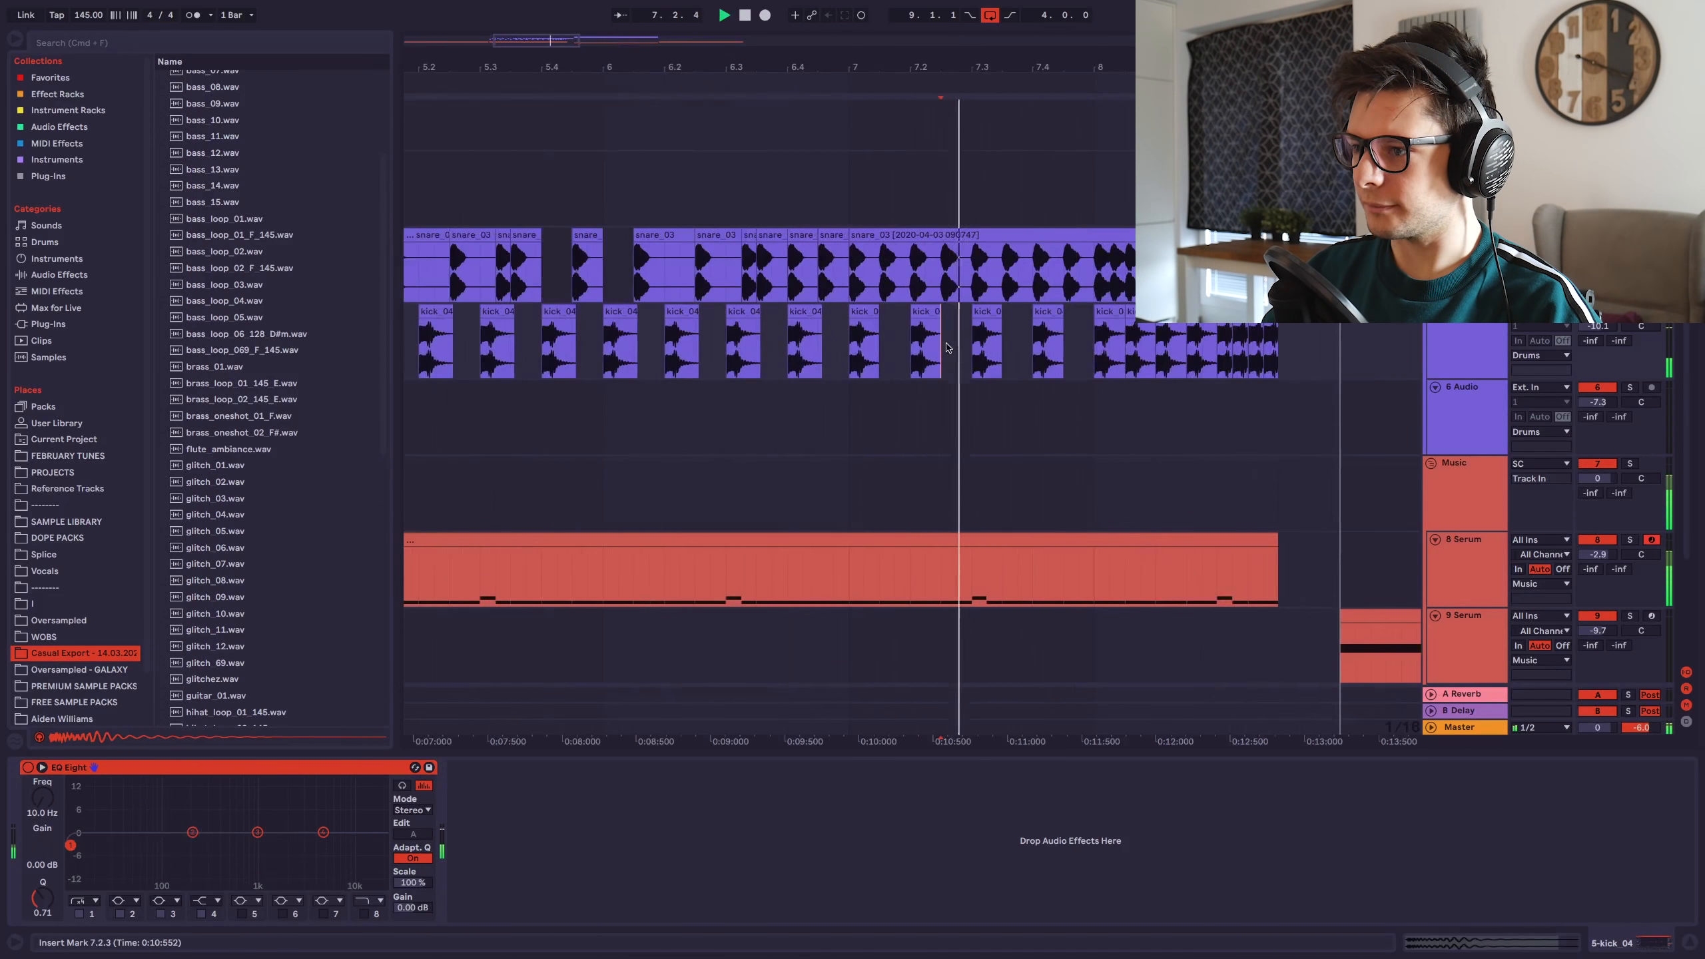
# Duplicate a 1/16-note snare_03 slice just after beat 7.3 and play the build-up from bar 7.
pyautogui.scroll(3, 972, 334)
pyautogui.press('space')
pyautogui.moveTo(1000, 289); pyautogui.dragTo(973, 289)
pyautogui.press('super+d')
pyautogui.click(769, 289)
pyautogui.press('space')
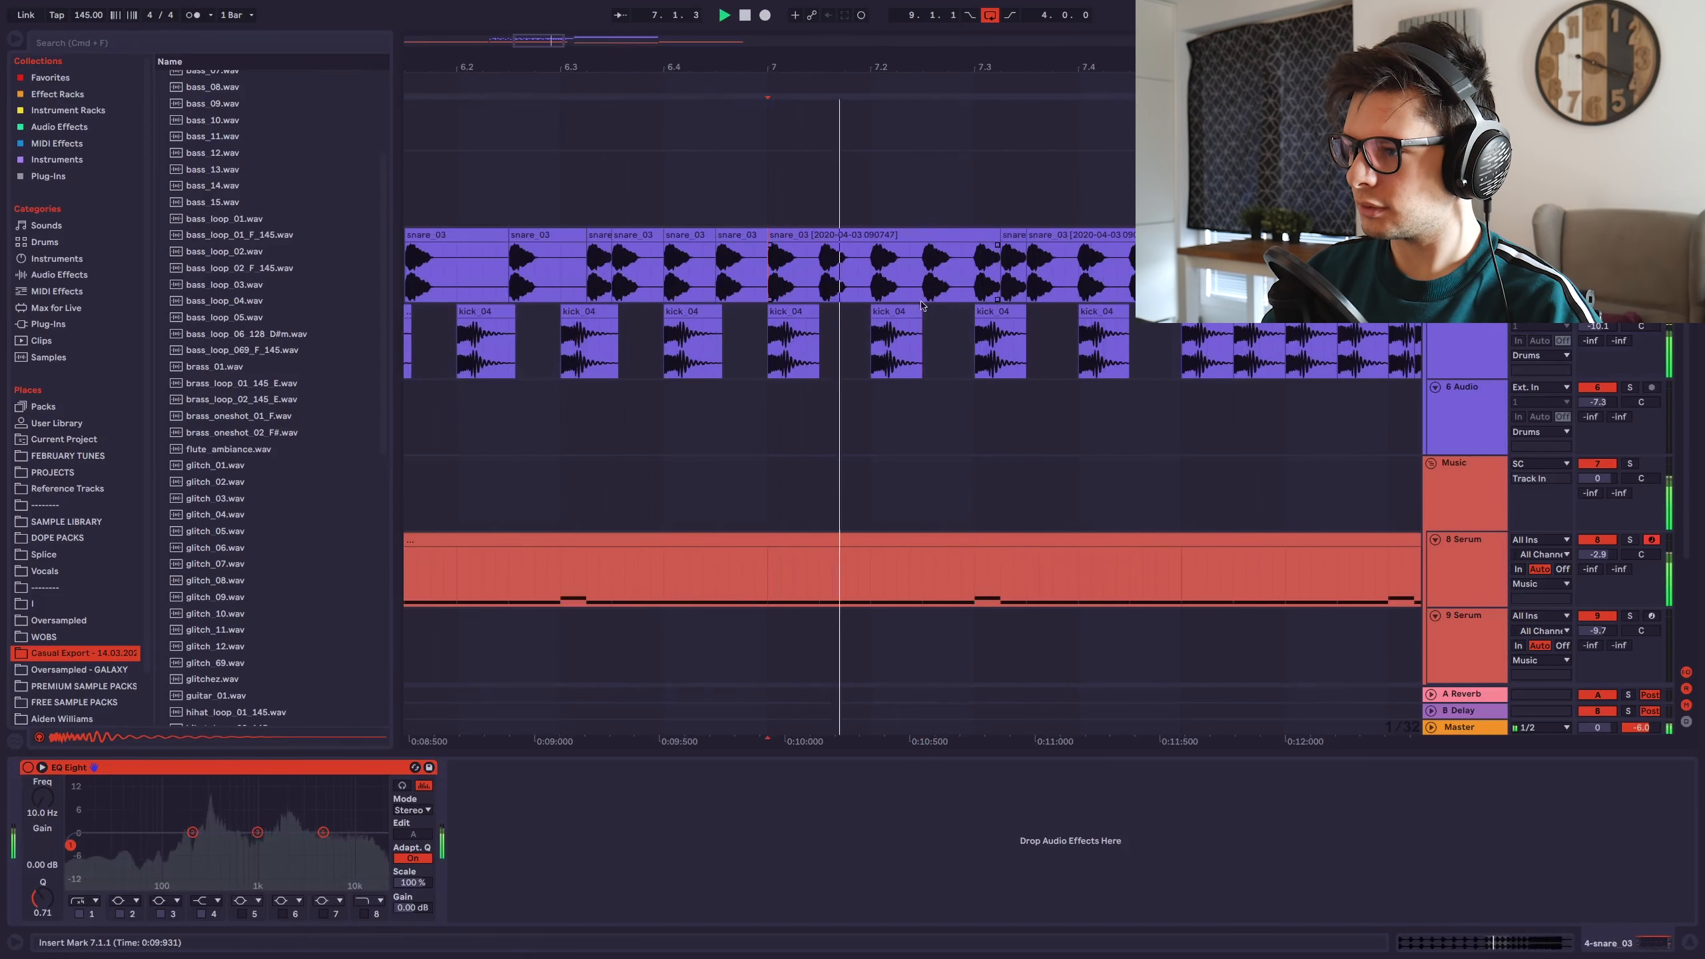
pyautogui.hscroll(3, 981, 337)
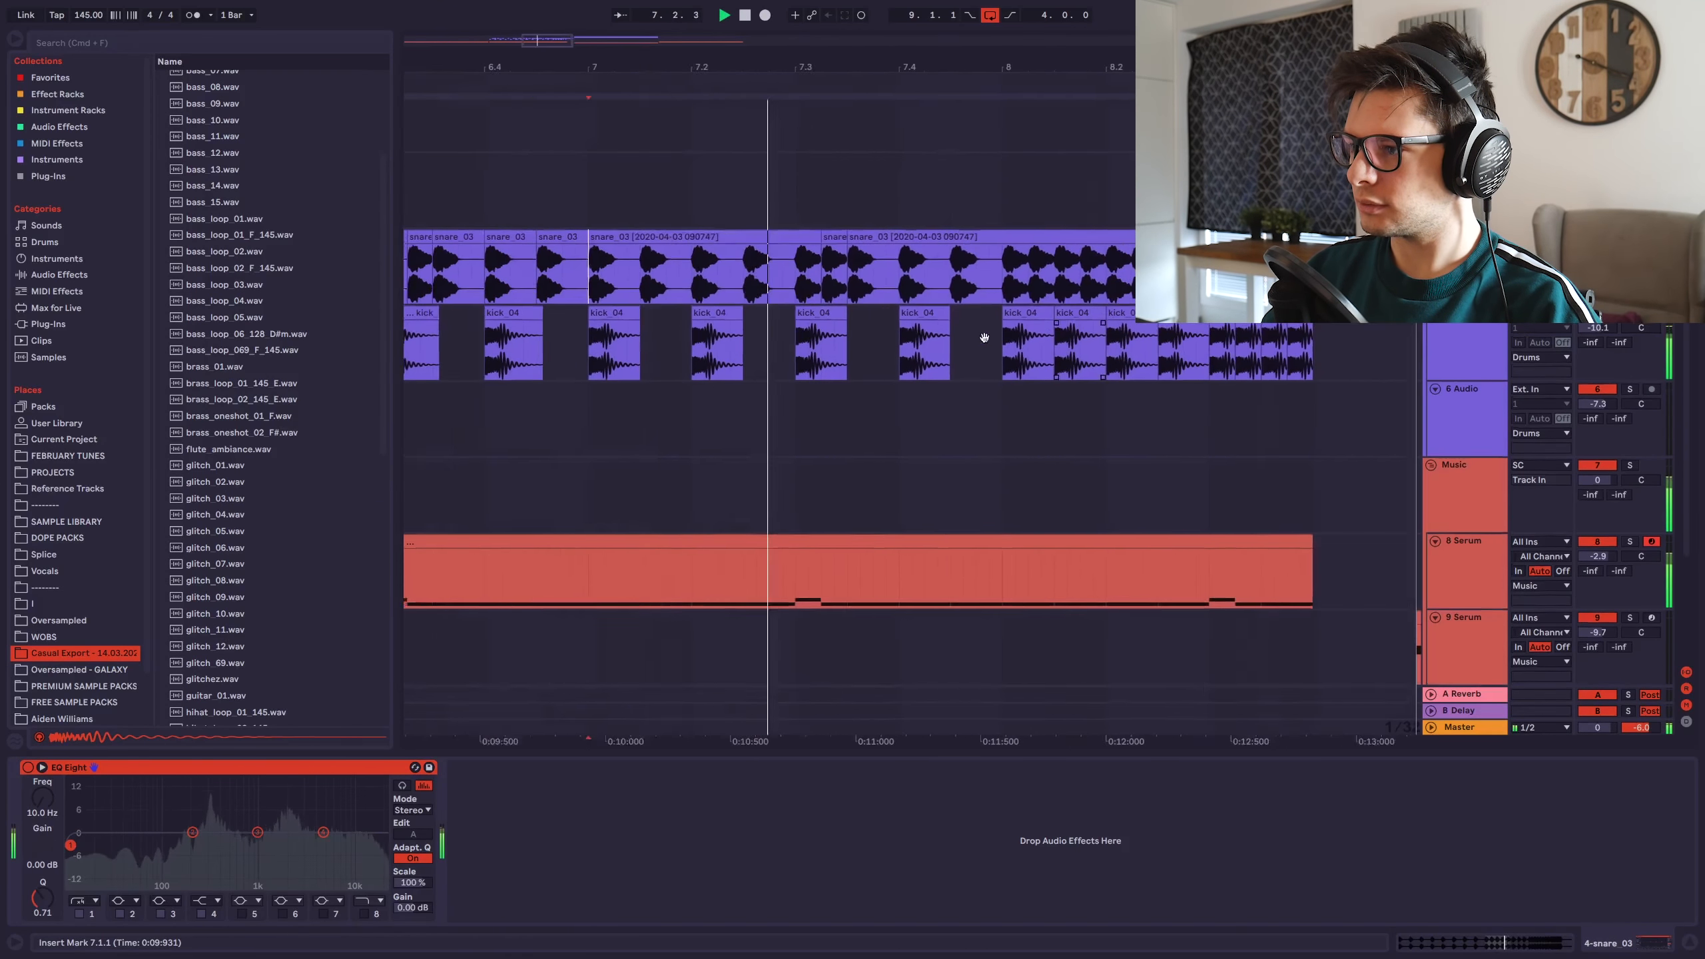
pyautogui.scroll(3, 978, 336)
pyautogui.click(847, 297)
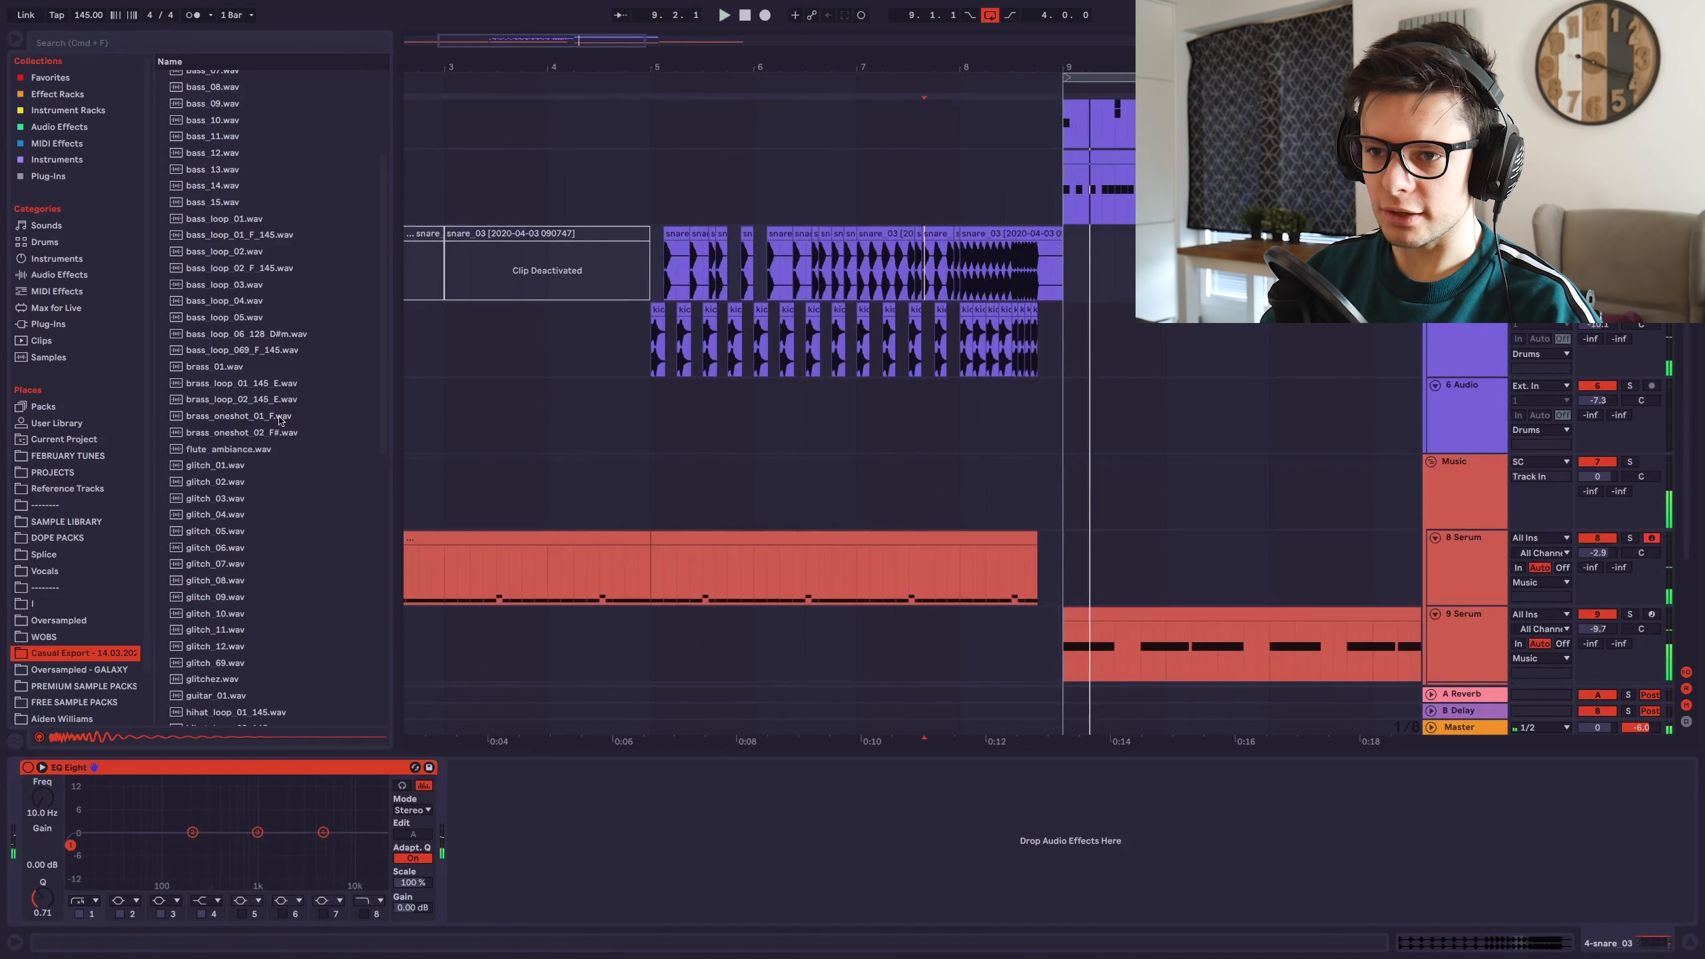
# Find and select hihat_loop_04_145.wav among the Casual Export samples.
pyautogui.scroll(-4, 253, 338)
pyautogui.click(253, 646)
pyautogui.scroll(-3, 253, 422)
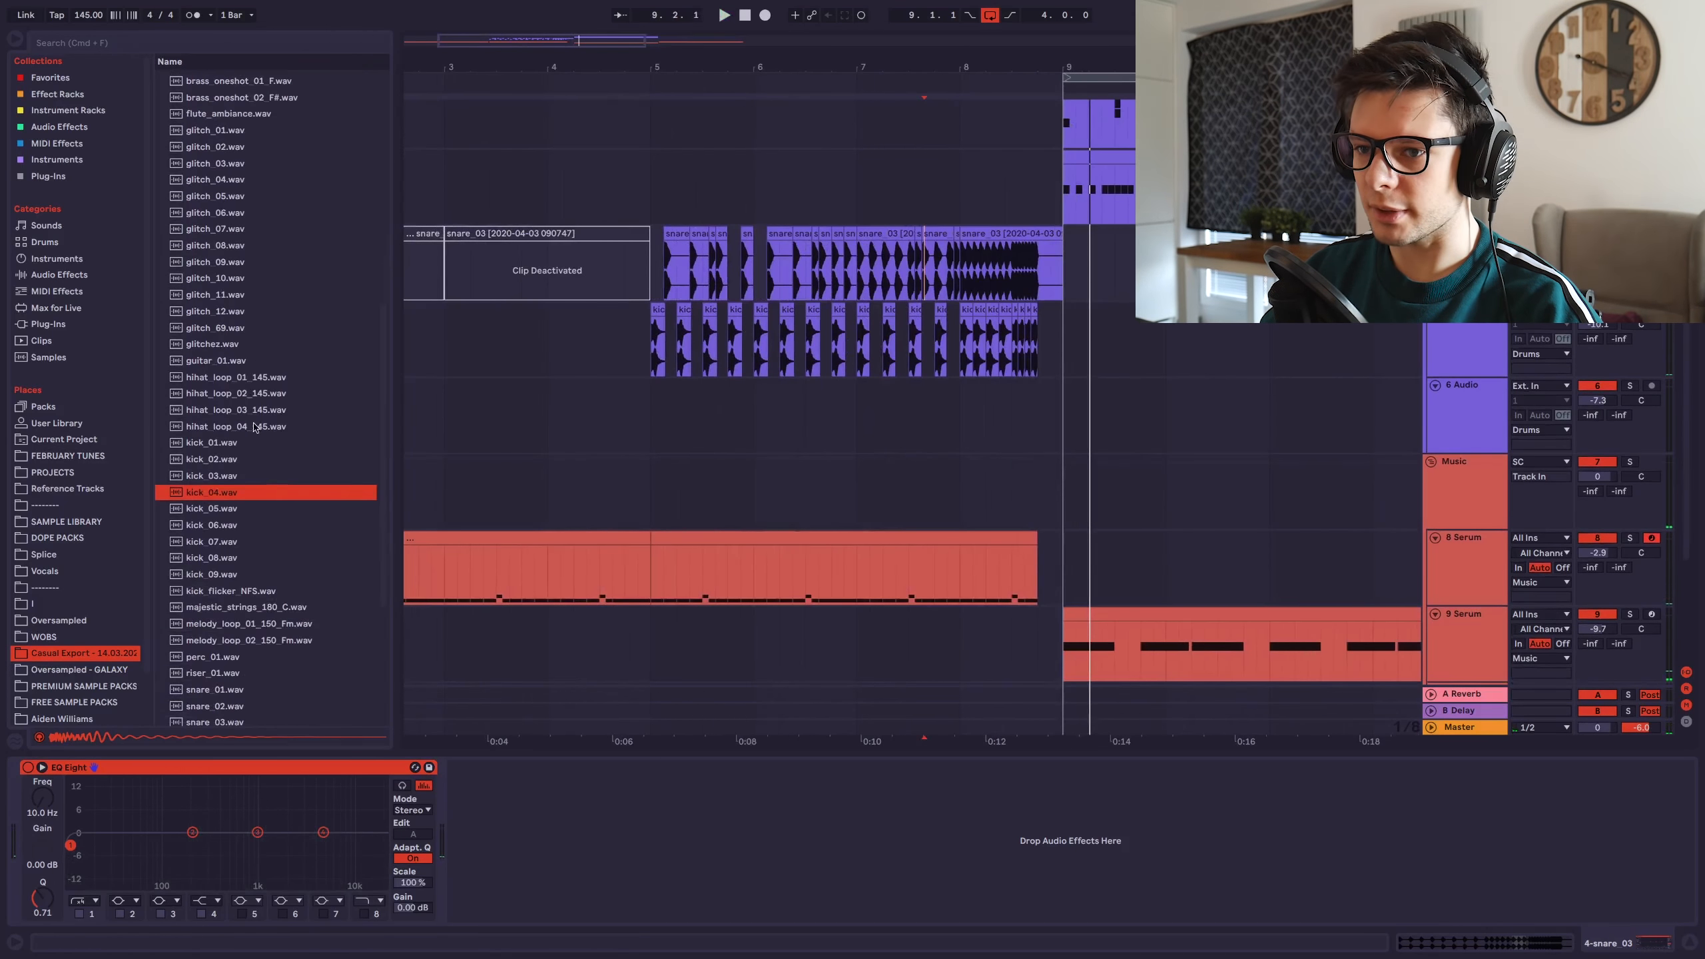
pyautogui.click(252, 423)
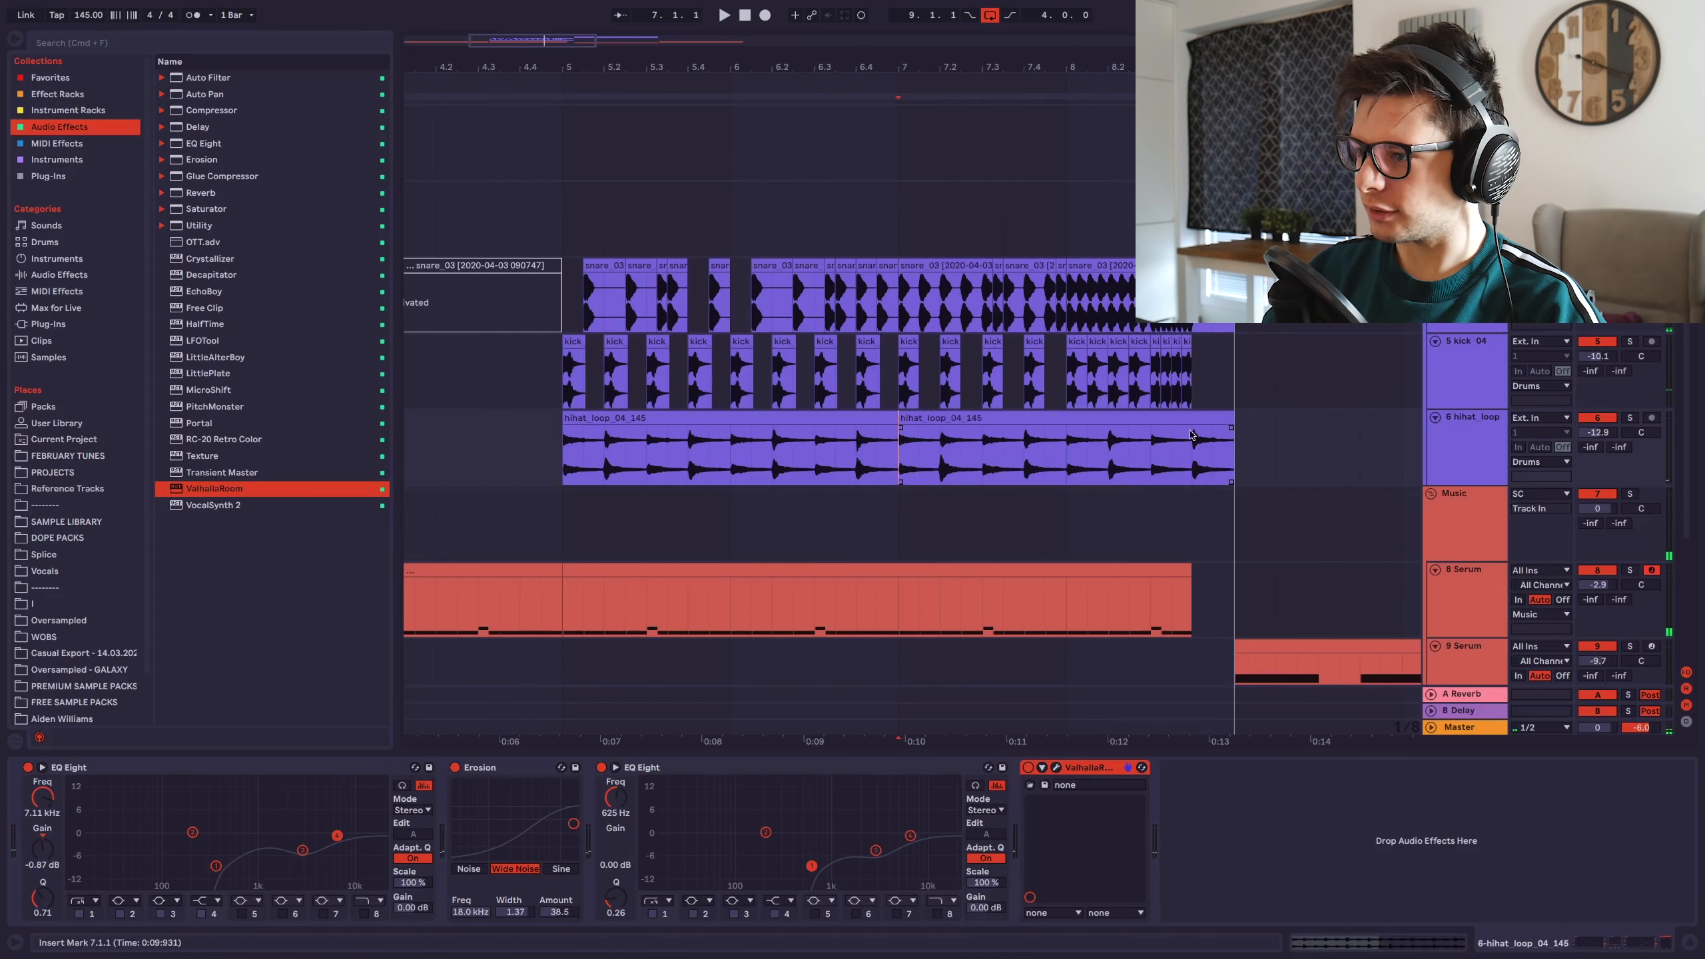
# Split off bar 8 of the hi-hat loop as a double-speed section and rework its last beat.
pyautogui.moveTo(1226, 421); pyautogui.dragTo(1060, 423)
pyautogui.press('super+d')
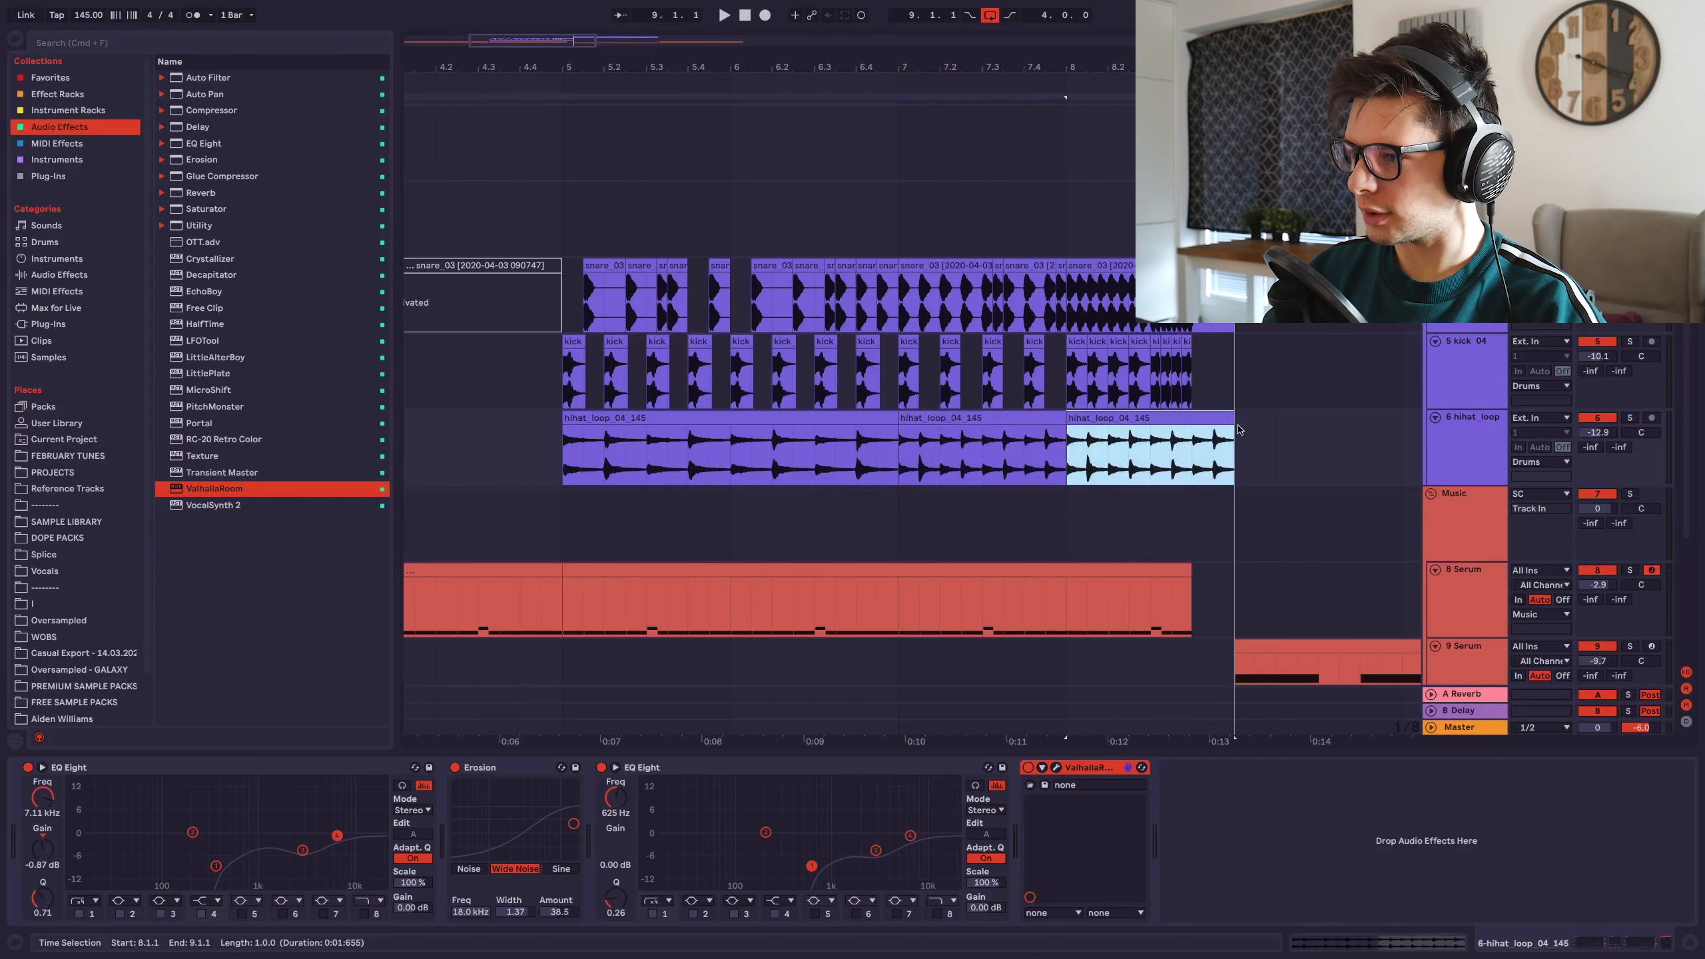
pyautogui.moveTo(1226, 417); pyautogui.dragTo(1185, 419)
pyautogui.press('super+d')
# Solo and play the hihat_loop track, then toggle its Erosion effect.
pyautogui.click(944, 419)
pyautogui.click(1628, 417)
pyautogui.press('space')
pyautogui.press('space')
pyautogui.press('space')
pyautogui.click(454, 768)
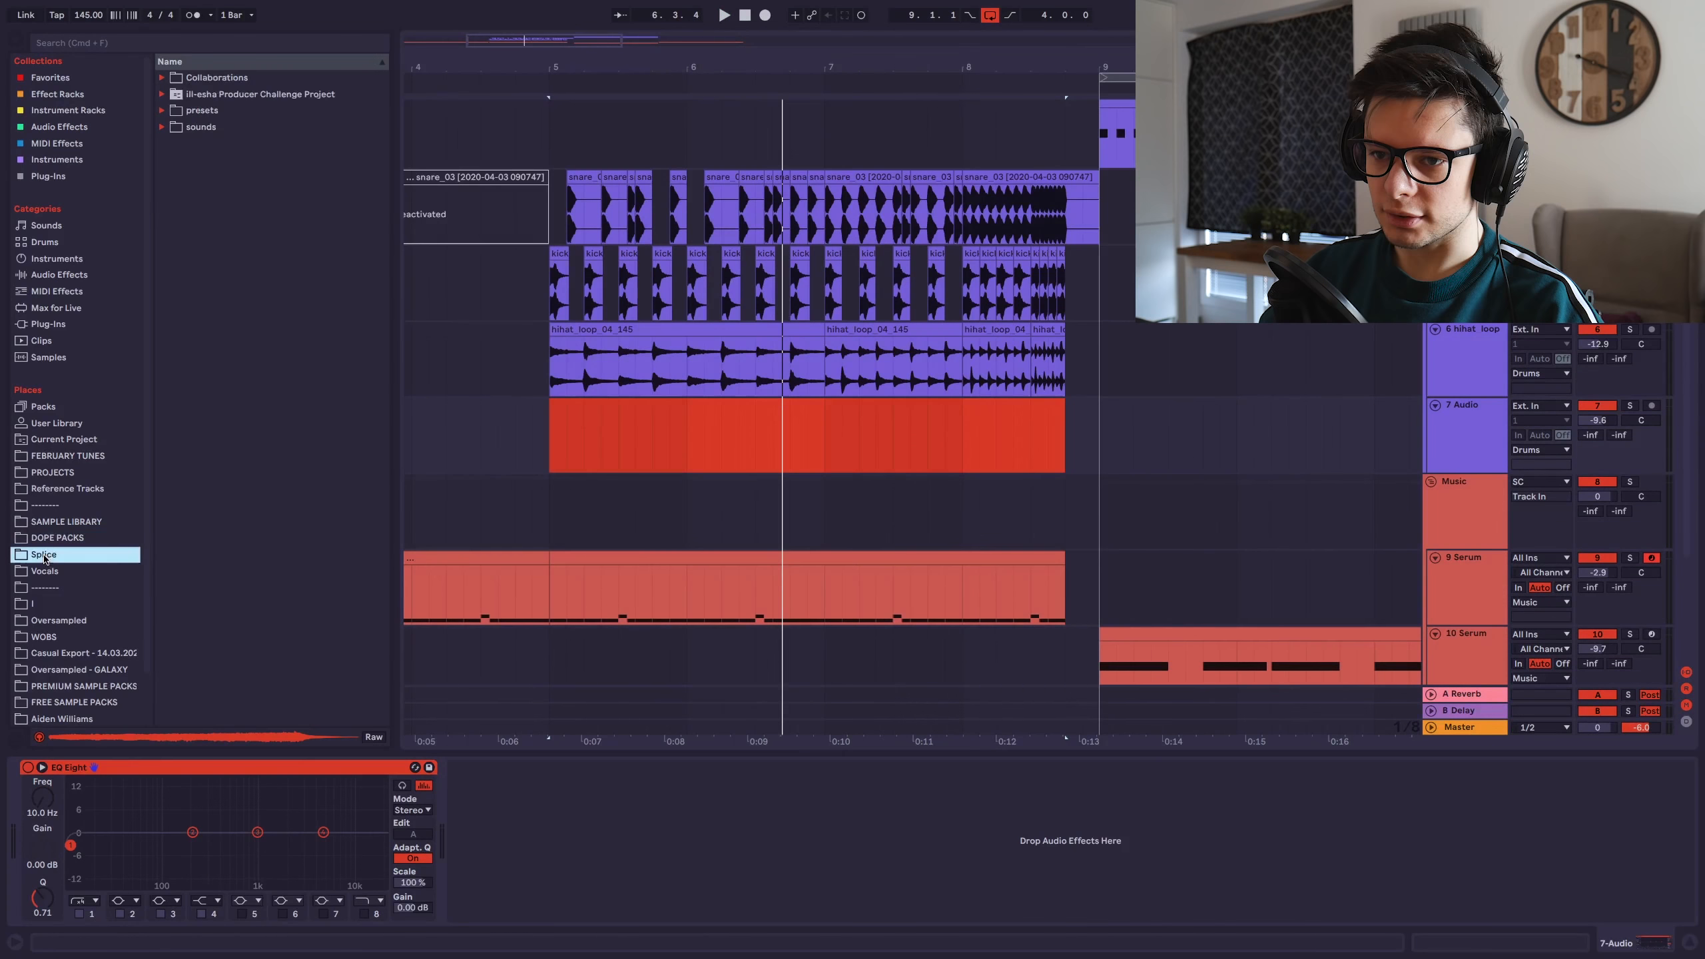
# Browse the DOPE PACKS folder and fade in V_RIOT_fx_riser_8bar_sustained_150 across the full length of its clip.
pyautogui.click(48, 538)
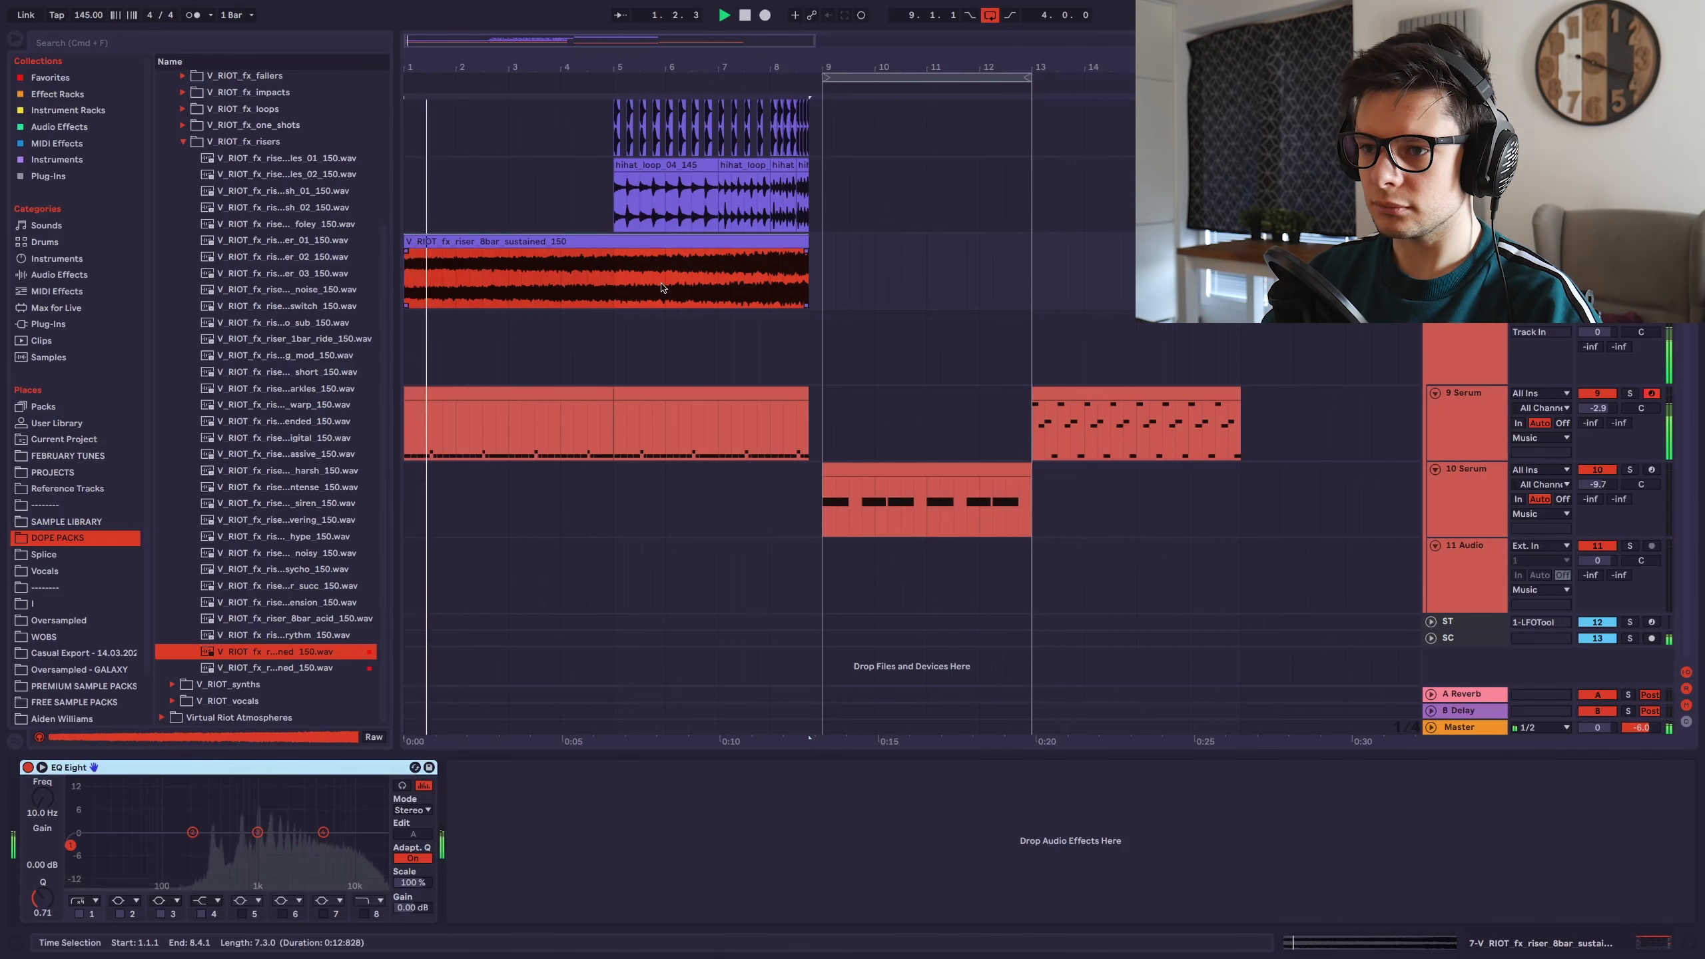
pyautogui.click(406, 254)
pyautogui.moveTo(406, 253); pyautogui.dragTo(809, 251)
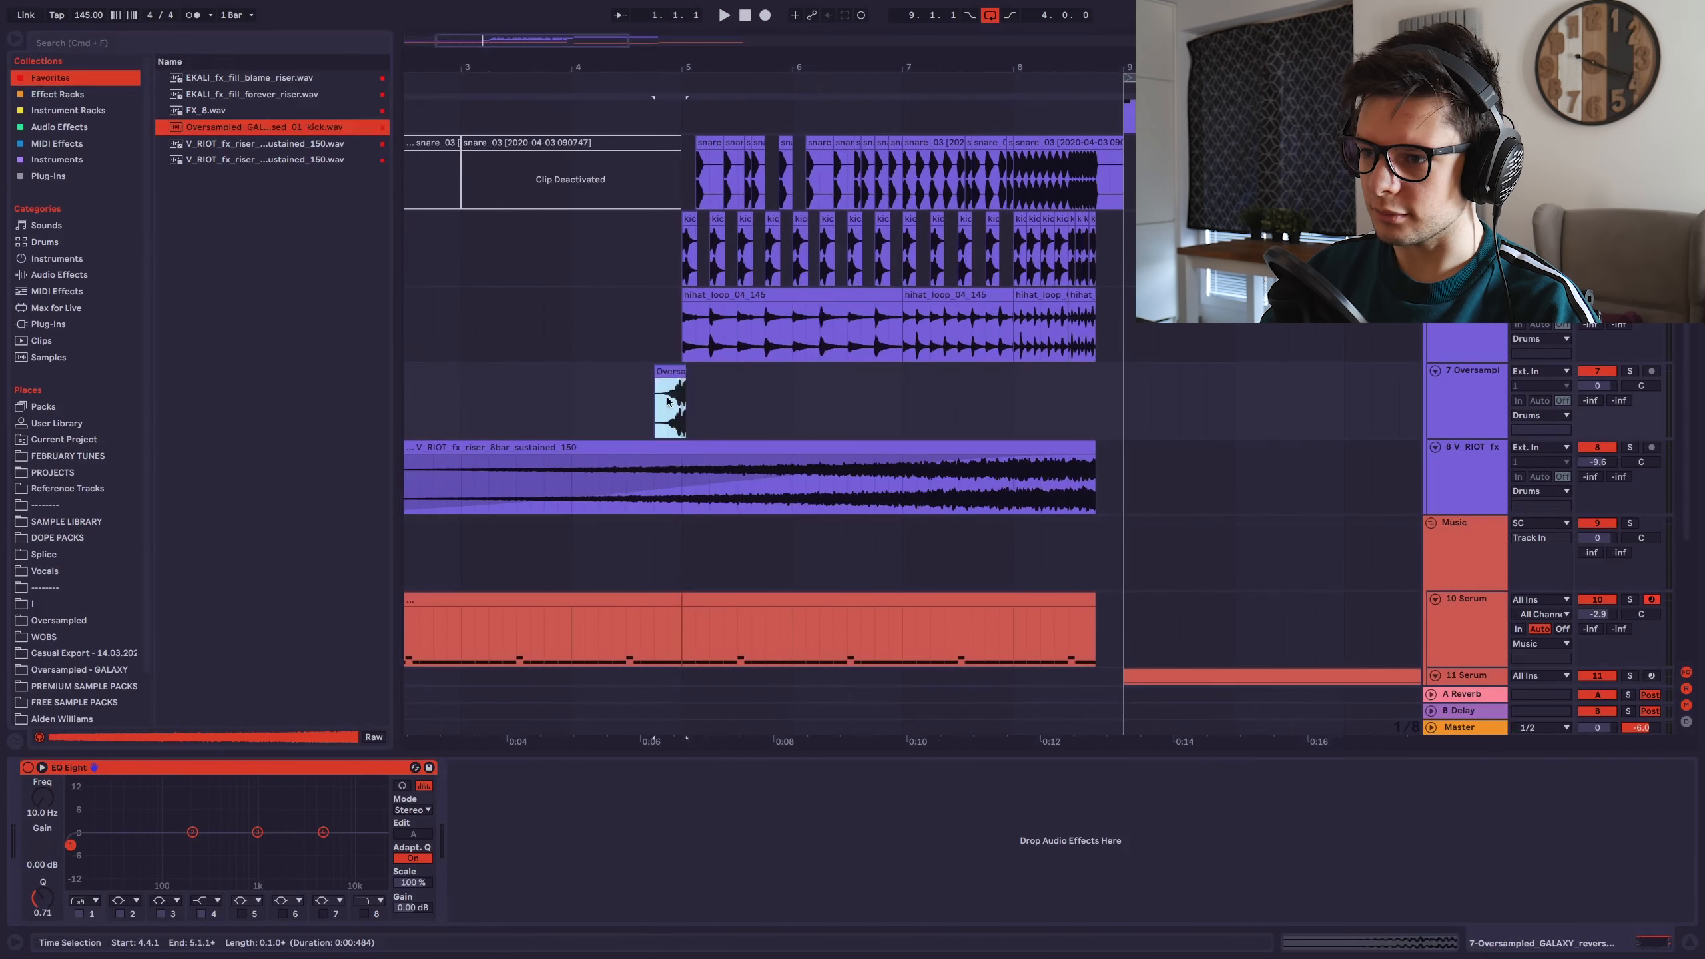
# Inspect the reversed kick clip leading into bar 5 and play it back.
pyautogui.scroll(5, 668, 402)
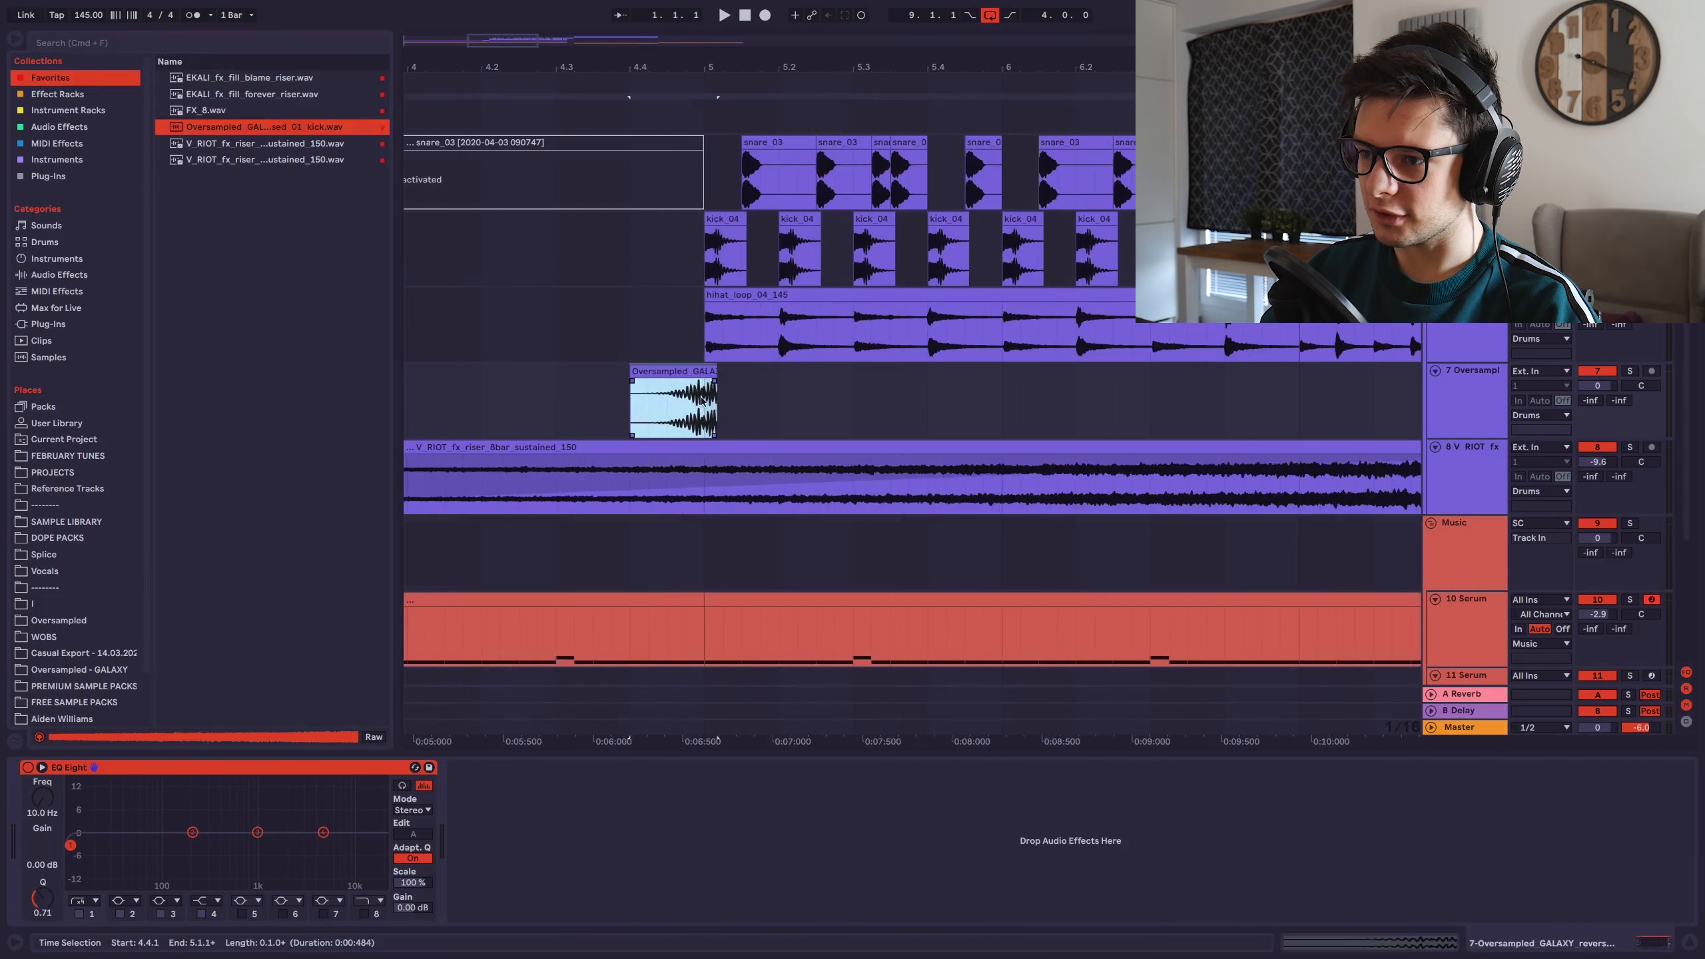
pyautogui.press('space')
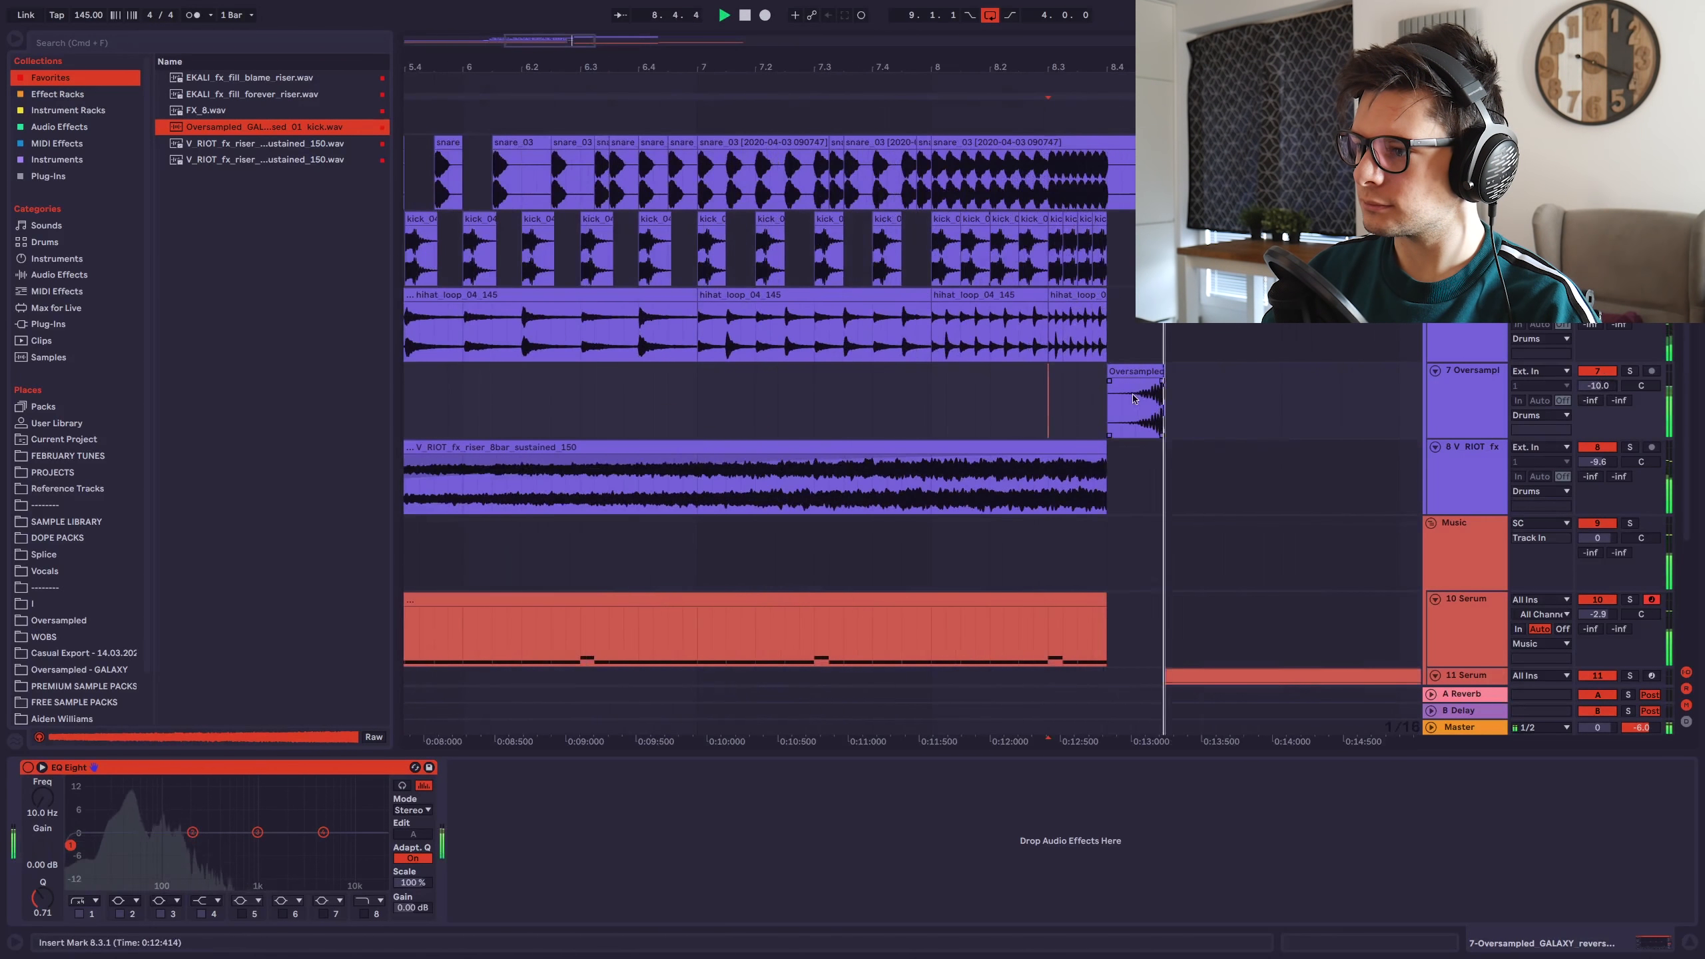
# Duplicate the 10 Serum track, clear bars 1 to 8 on the copy, and select the original's clip at bar 13.
pyautogui.press('-')
pyautogui.press('-')
pyautogui.press('-')
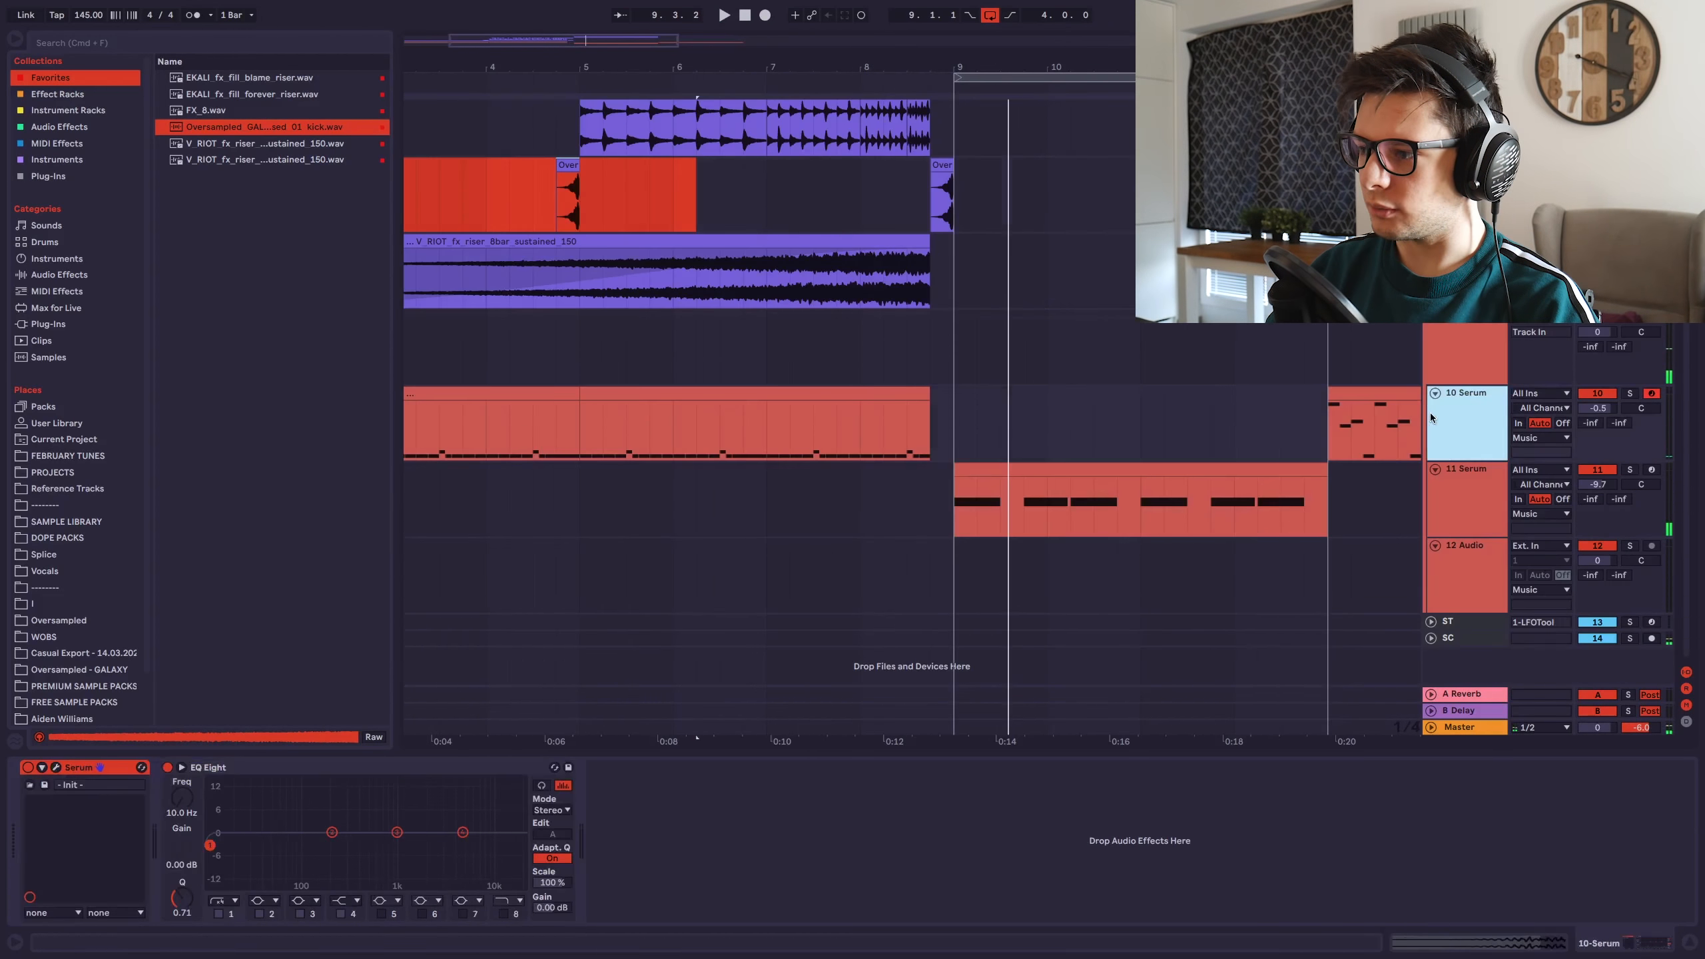
pyautogui.press('-')
pyautogui.press('-')
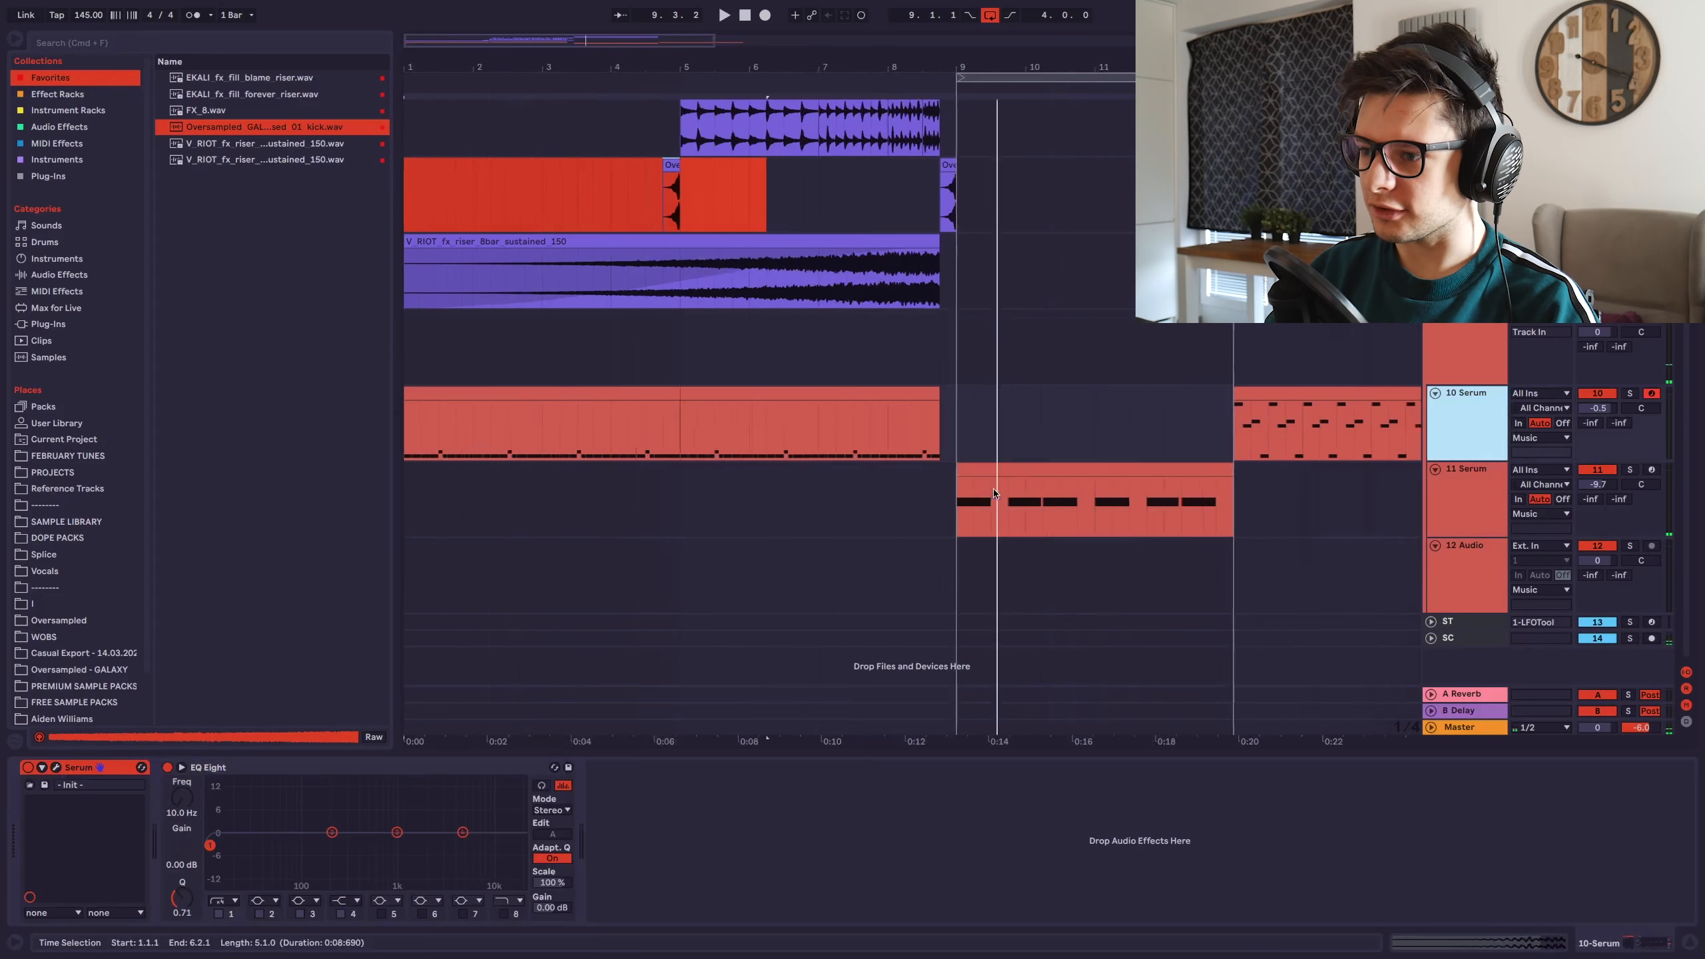
pyautogui.press('super+d')
pyautogui.moveTo(867, 507); pyautogui.dragTo(406, 506)
pyautogui.press('super+j')
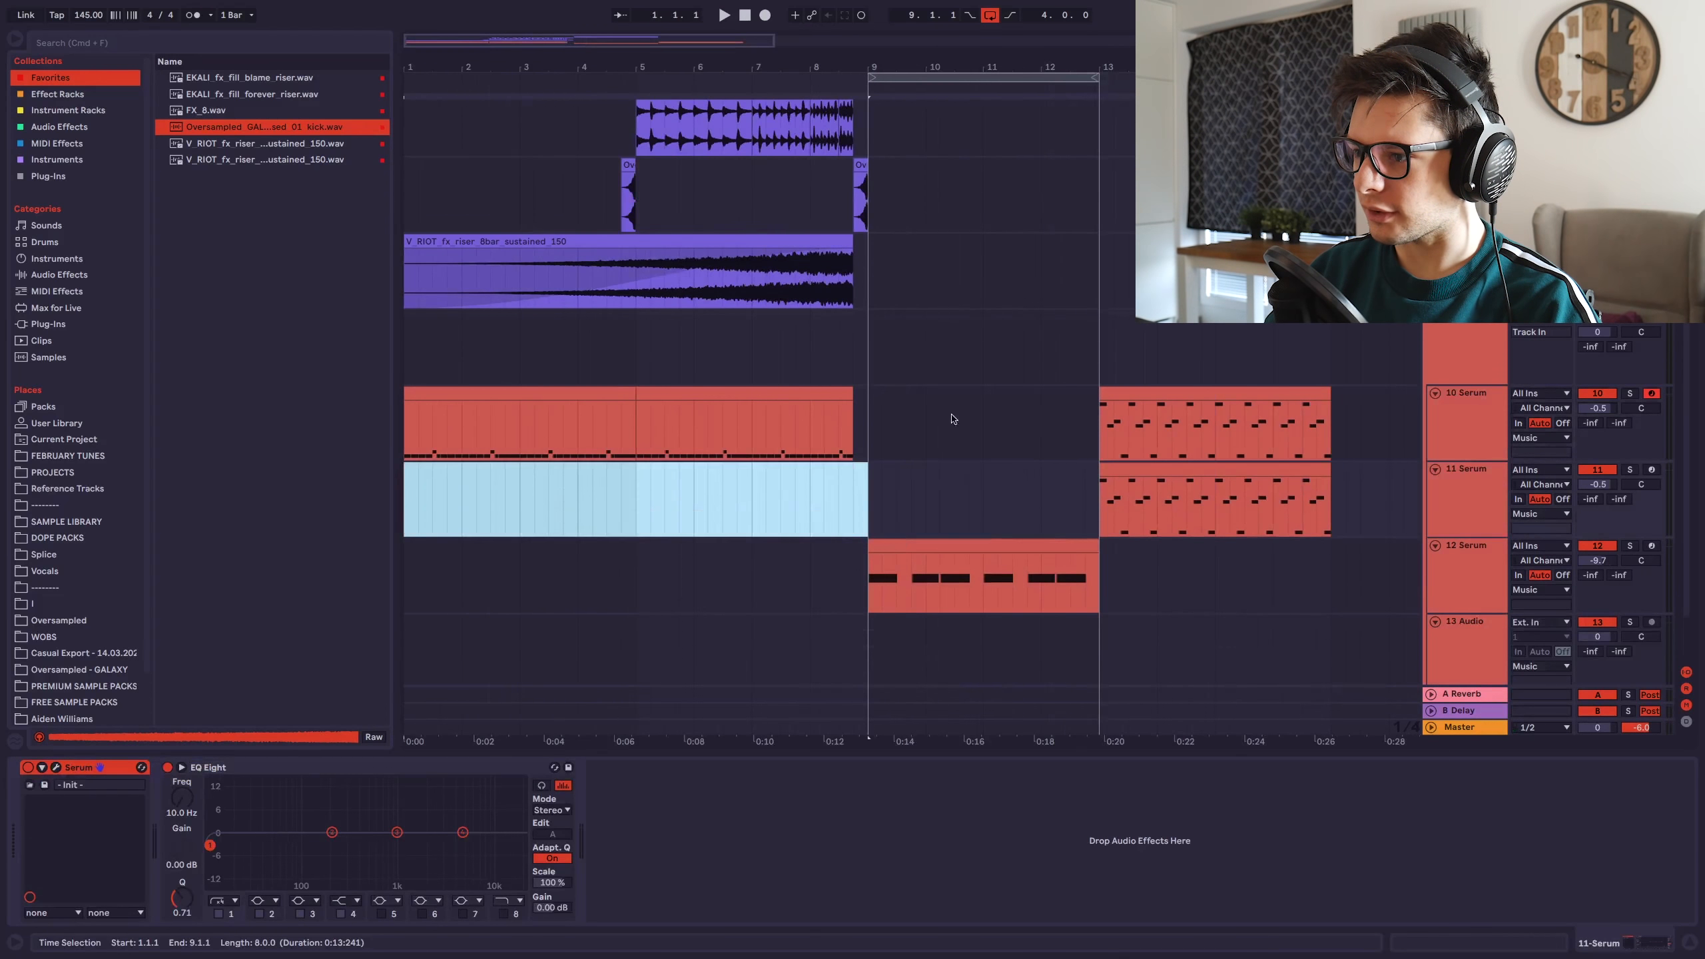
pyautogui.moveTo(1070, 423); pyautogui.dragTo(1411, 427)
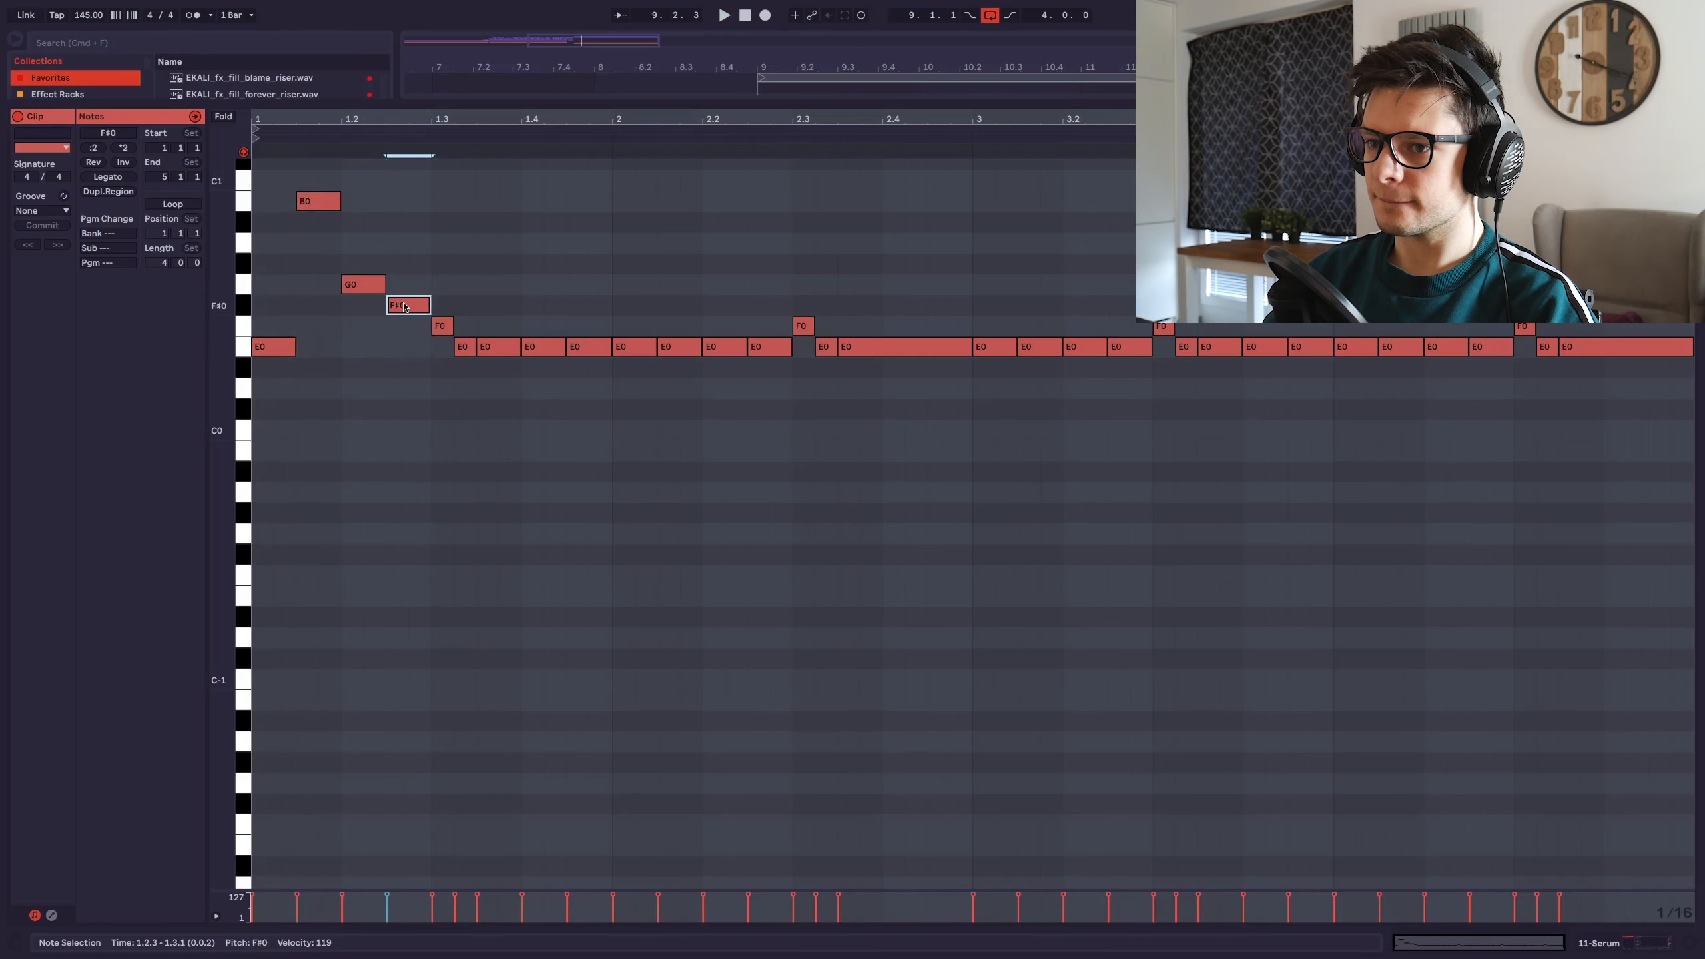
# Audition the four-note 11 Serum phrase at bar 9 from a start point shortly before it.
pyautogui.press('space')
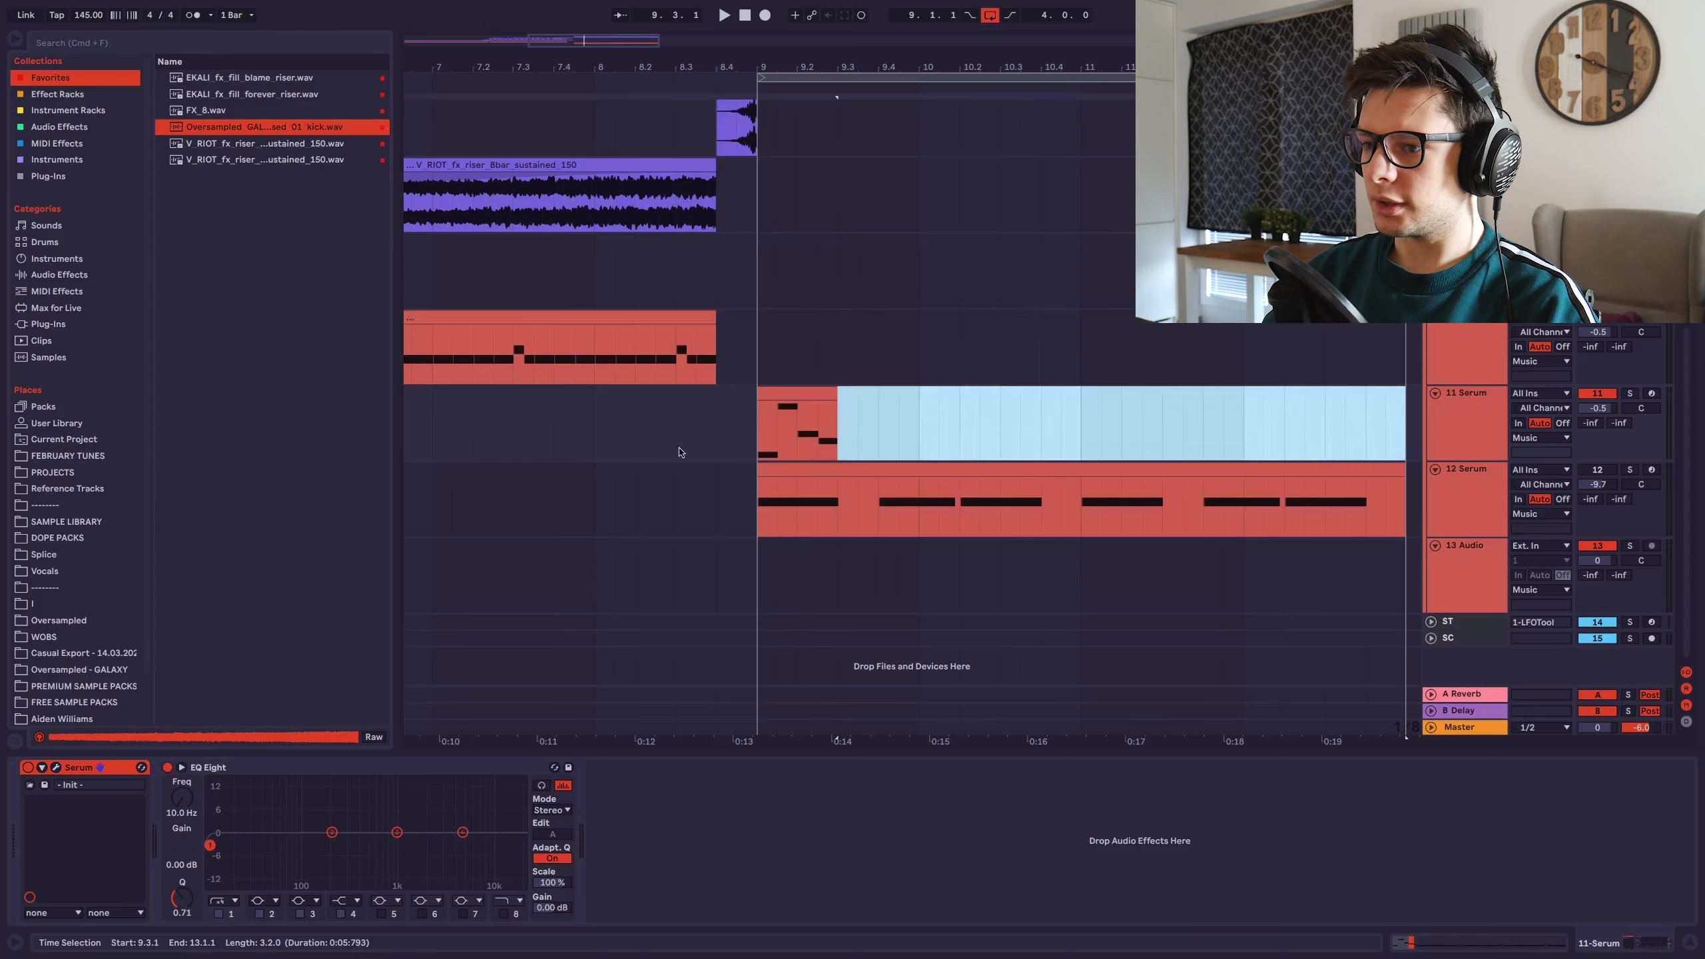
pyautogui.click(675, 430)
pyautogui.click(635, 441)
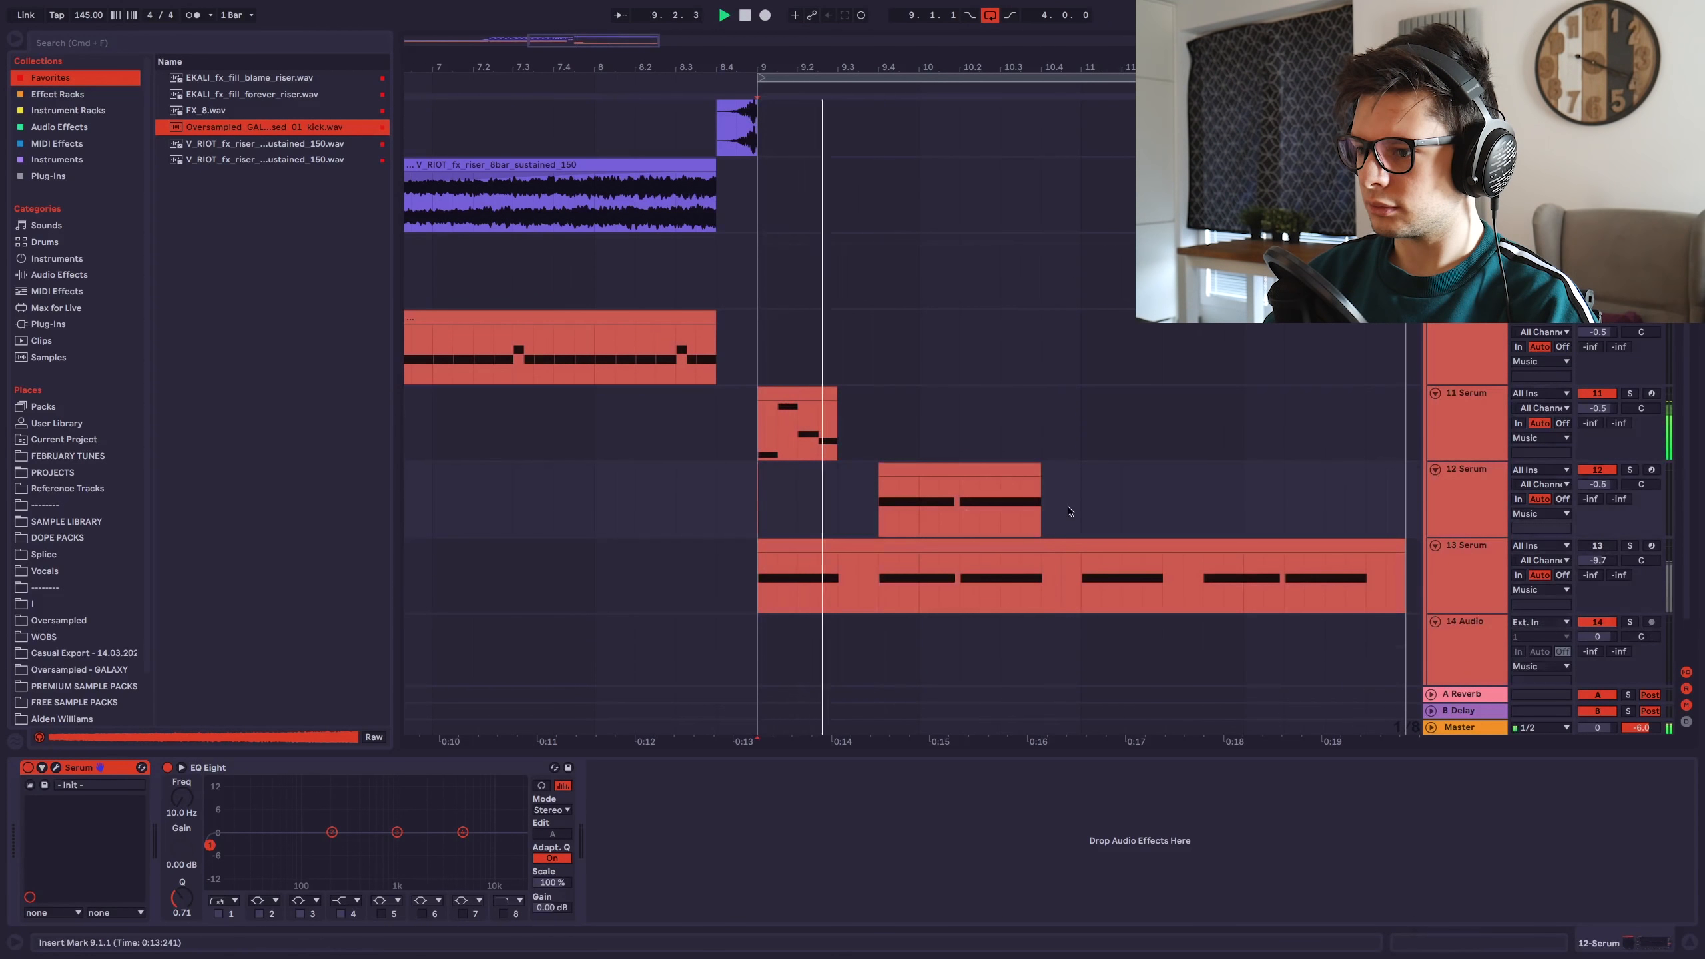
# Extend the 12 Serum clip to bar 11 and repeat the bar 9 to 10 phrases of 11 and 12 Serum from bar 11.
pyautogui.moveTo(879, 500); pyautogui.dragTo(959, 433)
pyautogui.press('space')
pyautogui.click(789, 497)
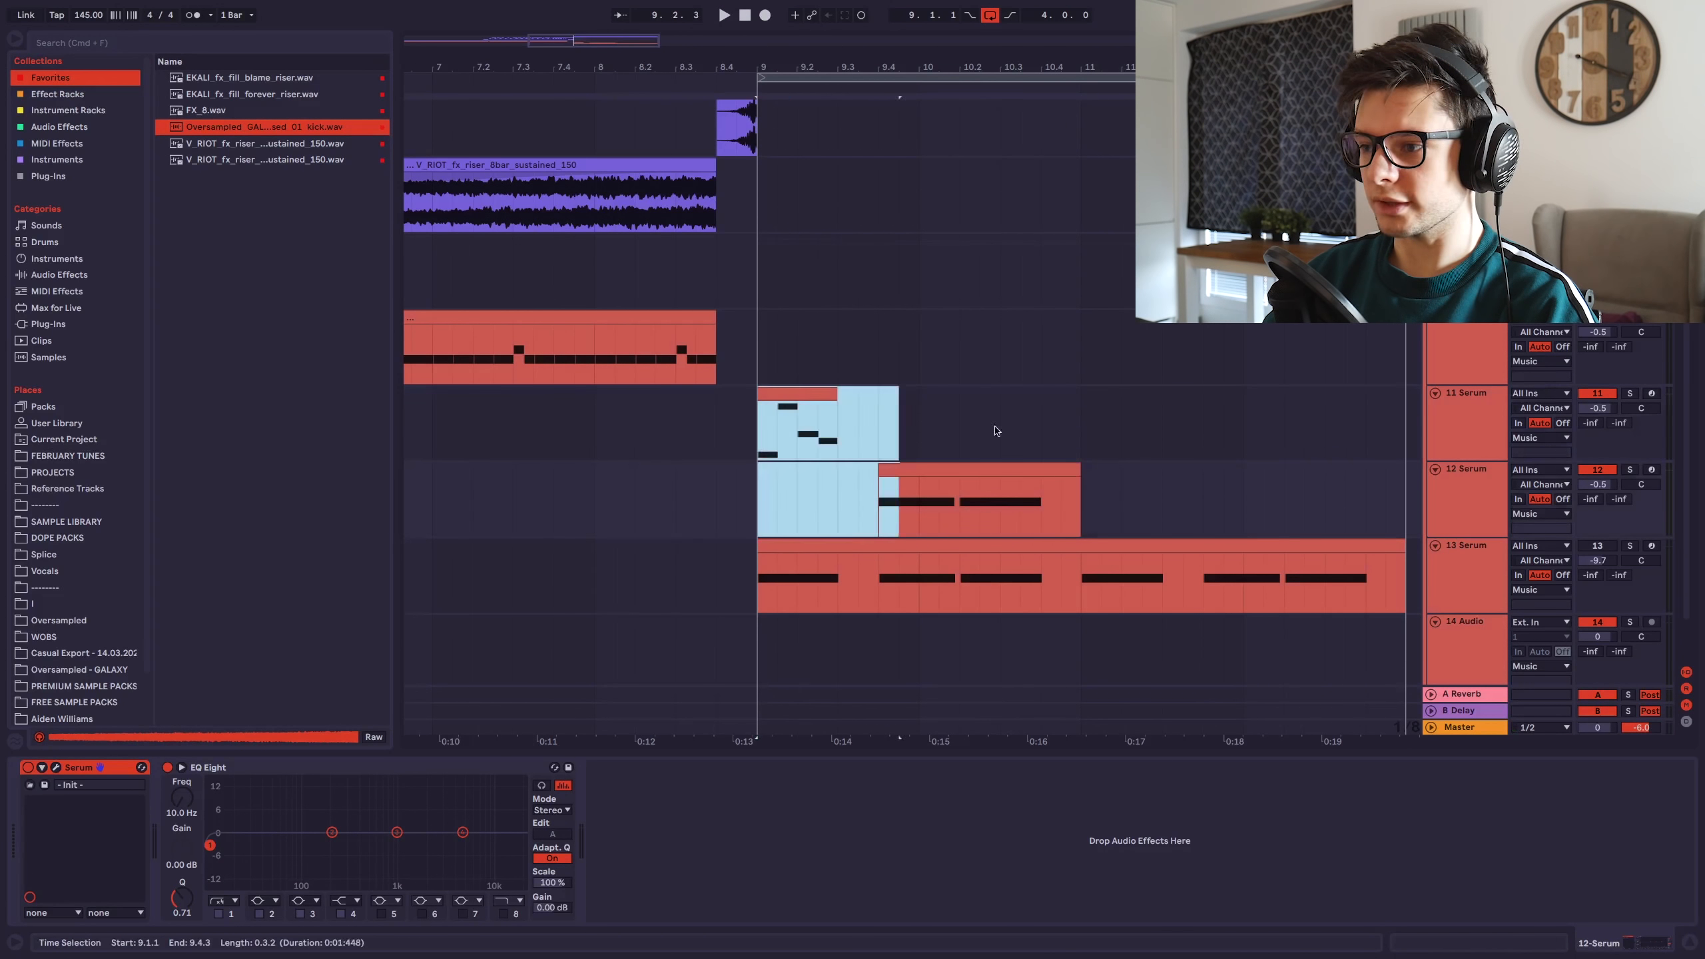
pyautogui.moveTo(959, 433); pyautogui.dragTo(1074, 433)
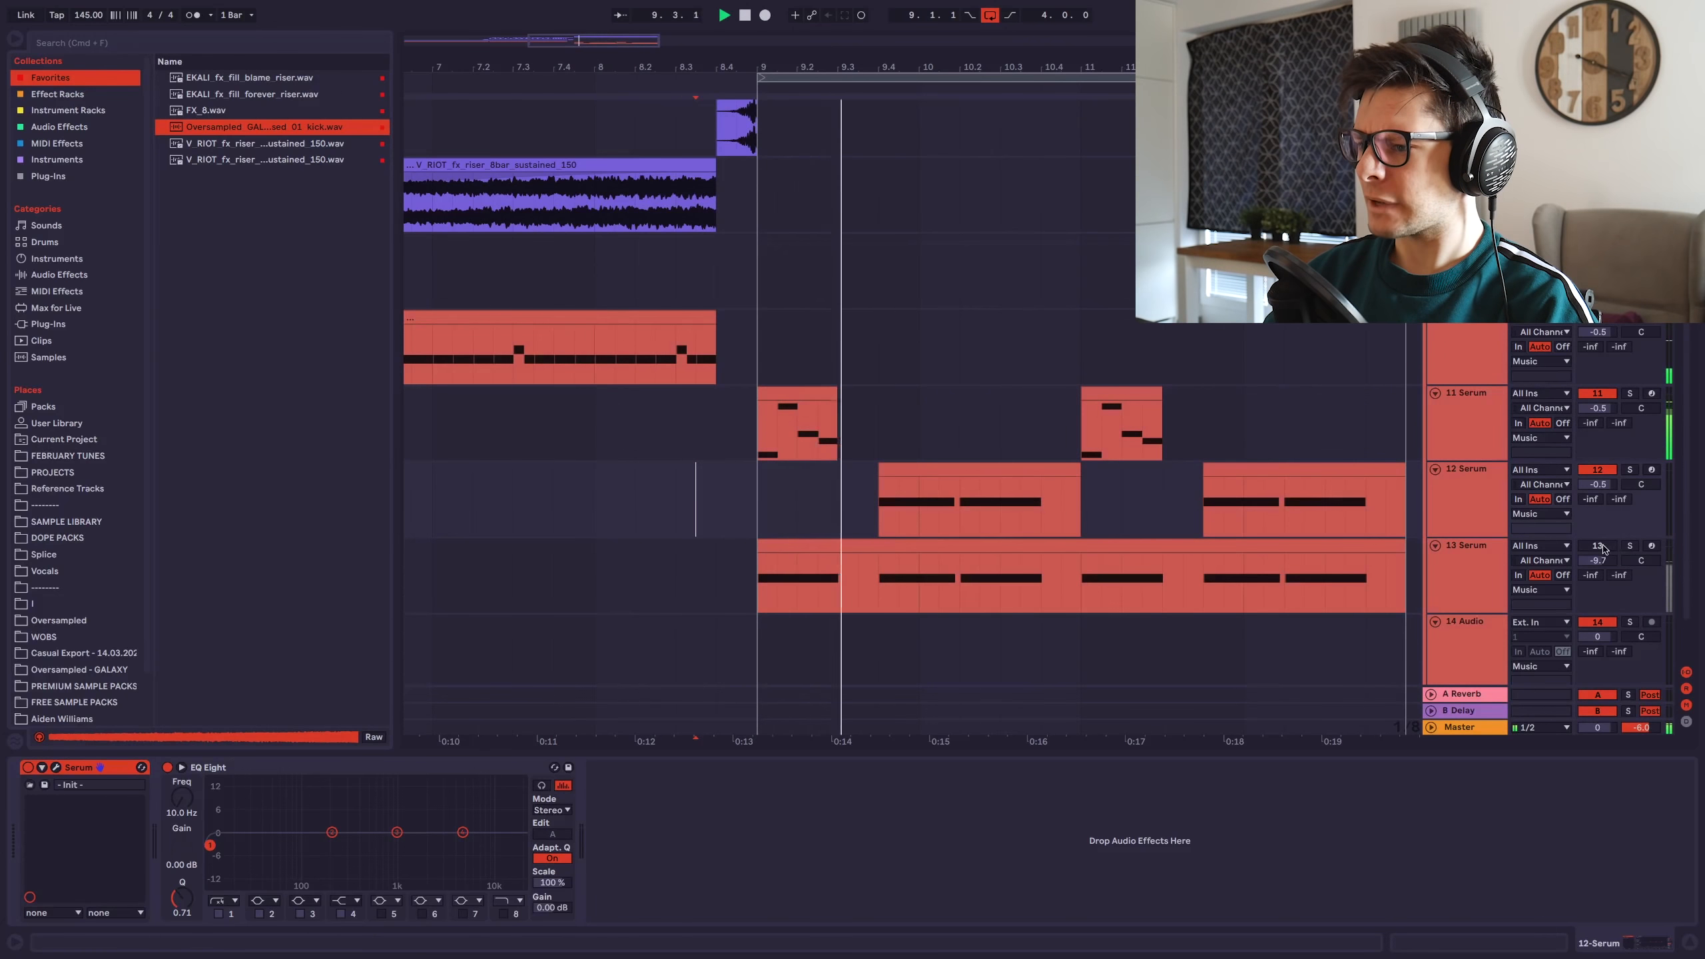
# Unmute the 13 Serum track and clear its clip content before beat 9.4.1.
pyautogui.click(1598, 545)
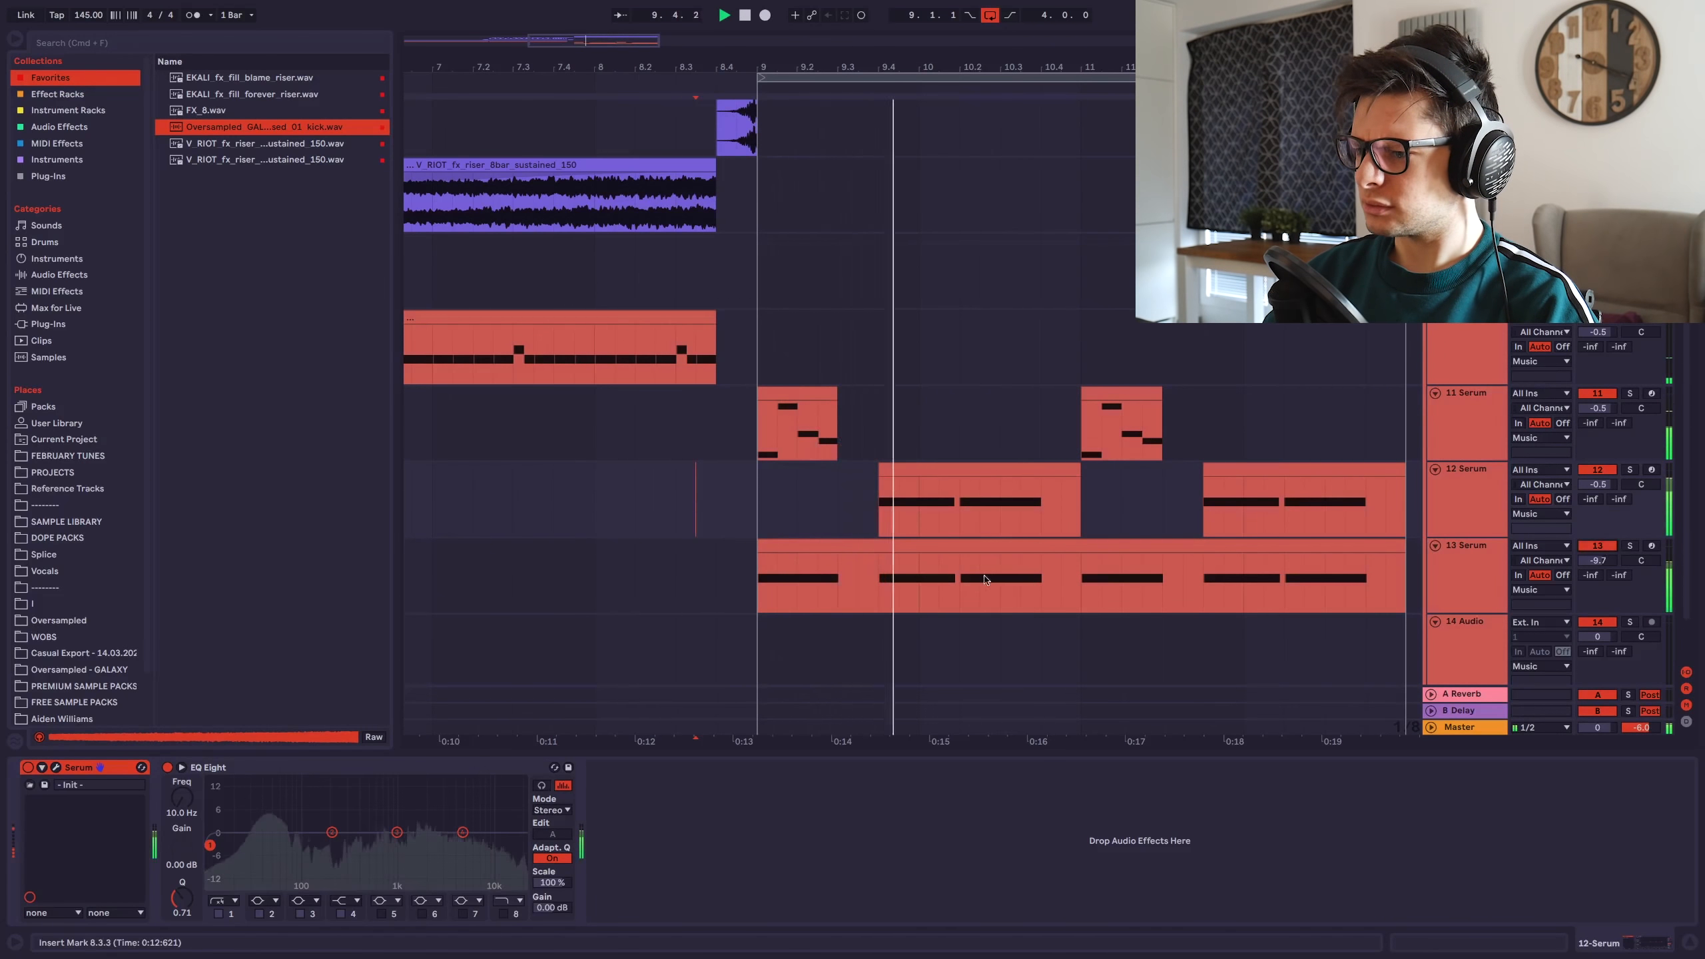
pyautogui.moveTo(614, 576); pyautogui.dragTo(878, 576)
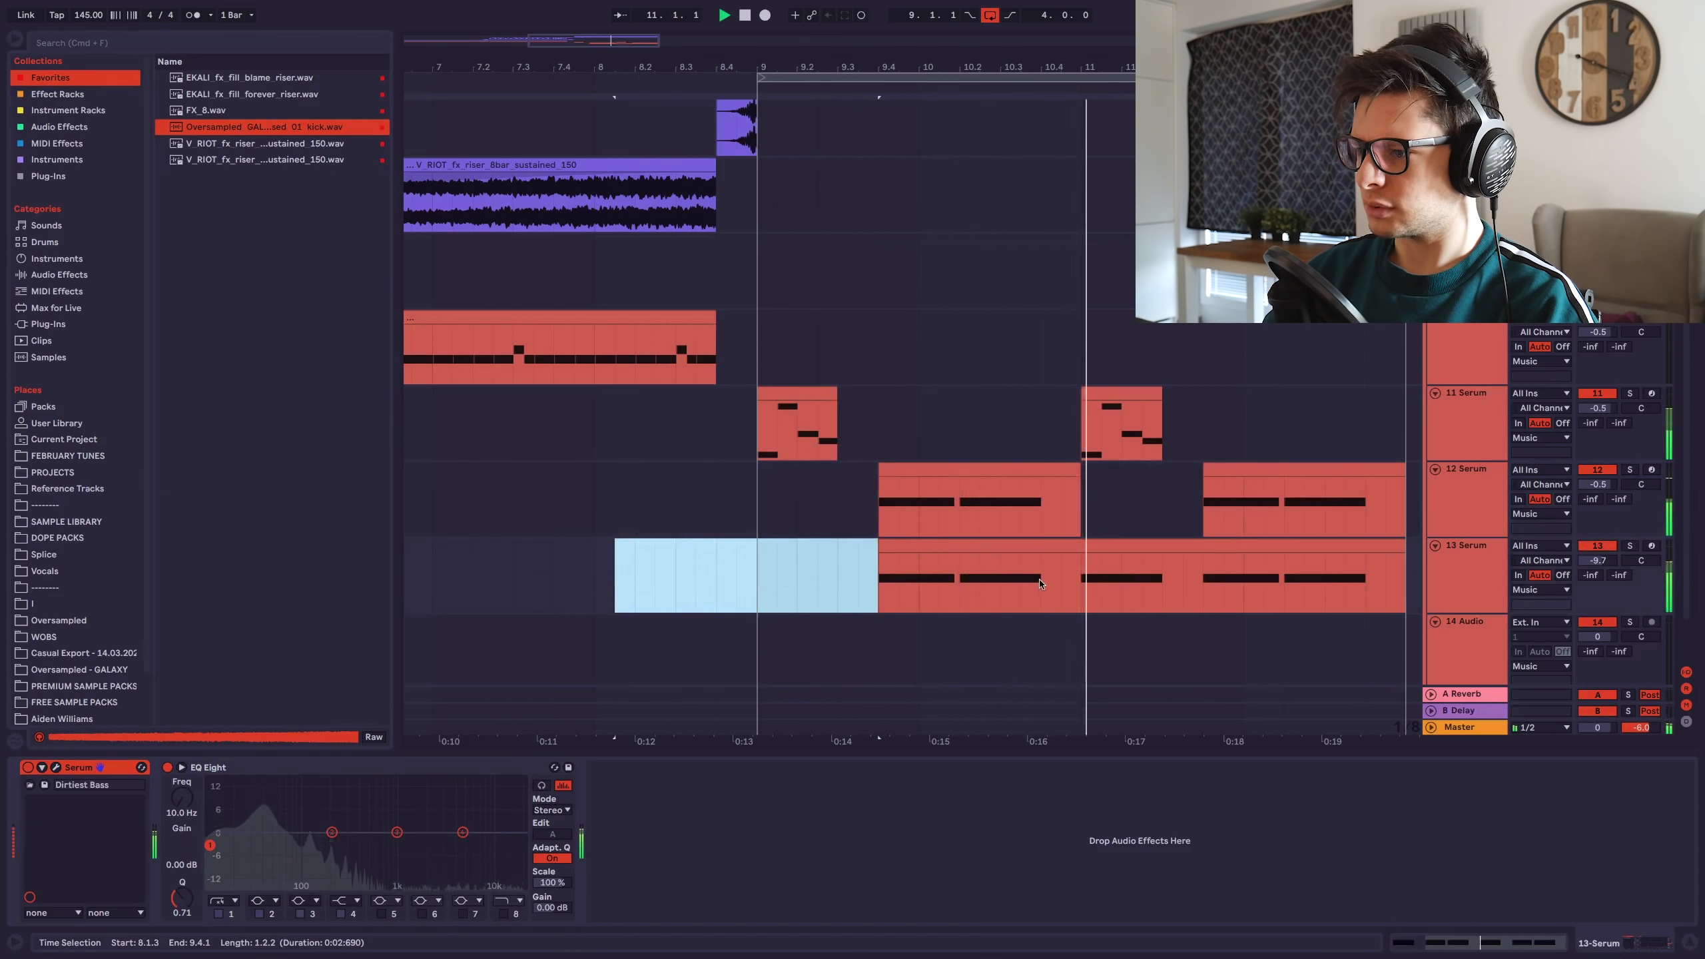
pyautogui.press('space')
# Open the 12 Serum clip starting at beat 9.4 and duplicate its second E0 note.
pyautogui.doubleClick(1044, 475)
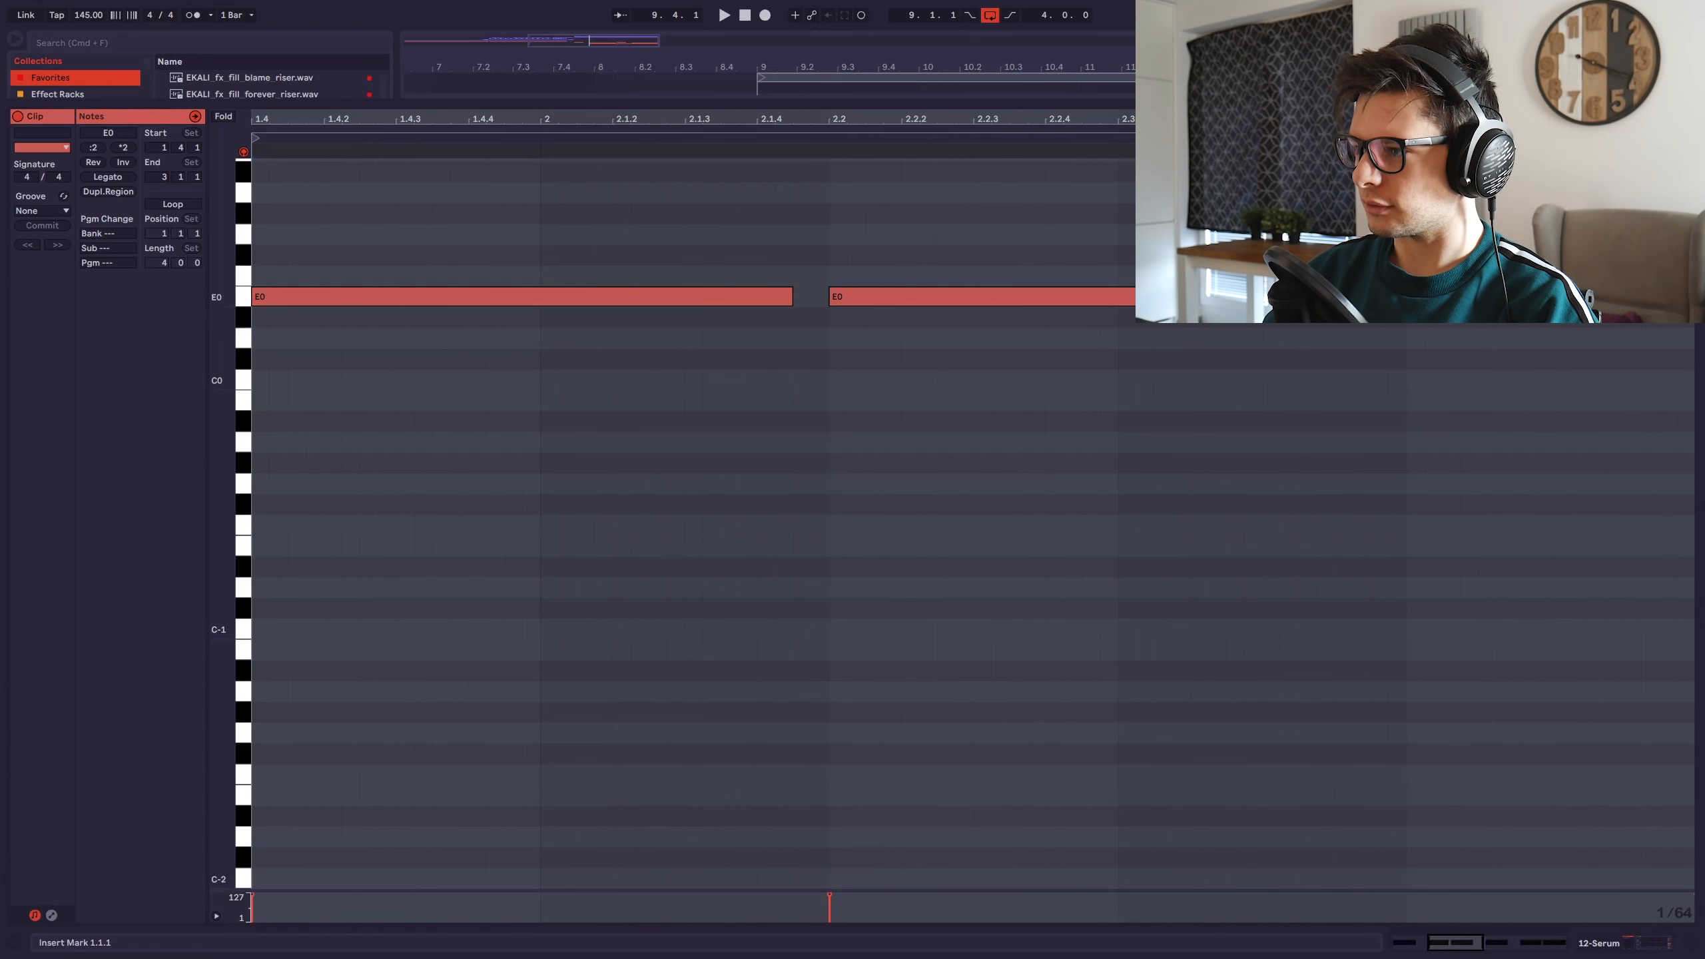
pyautogui.click(1369, 296)
pyautogui.press('super+d')
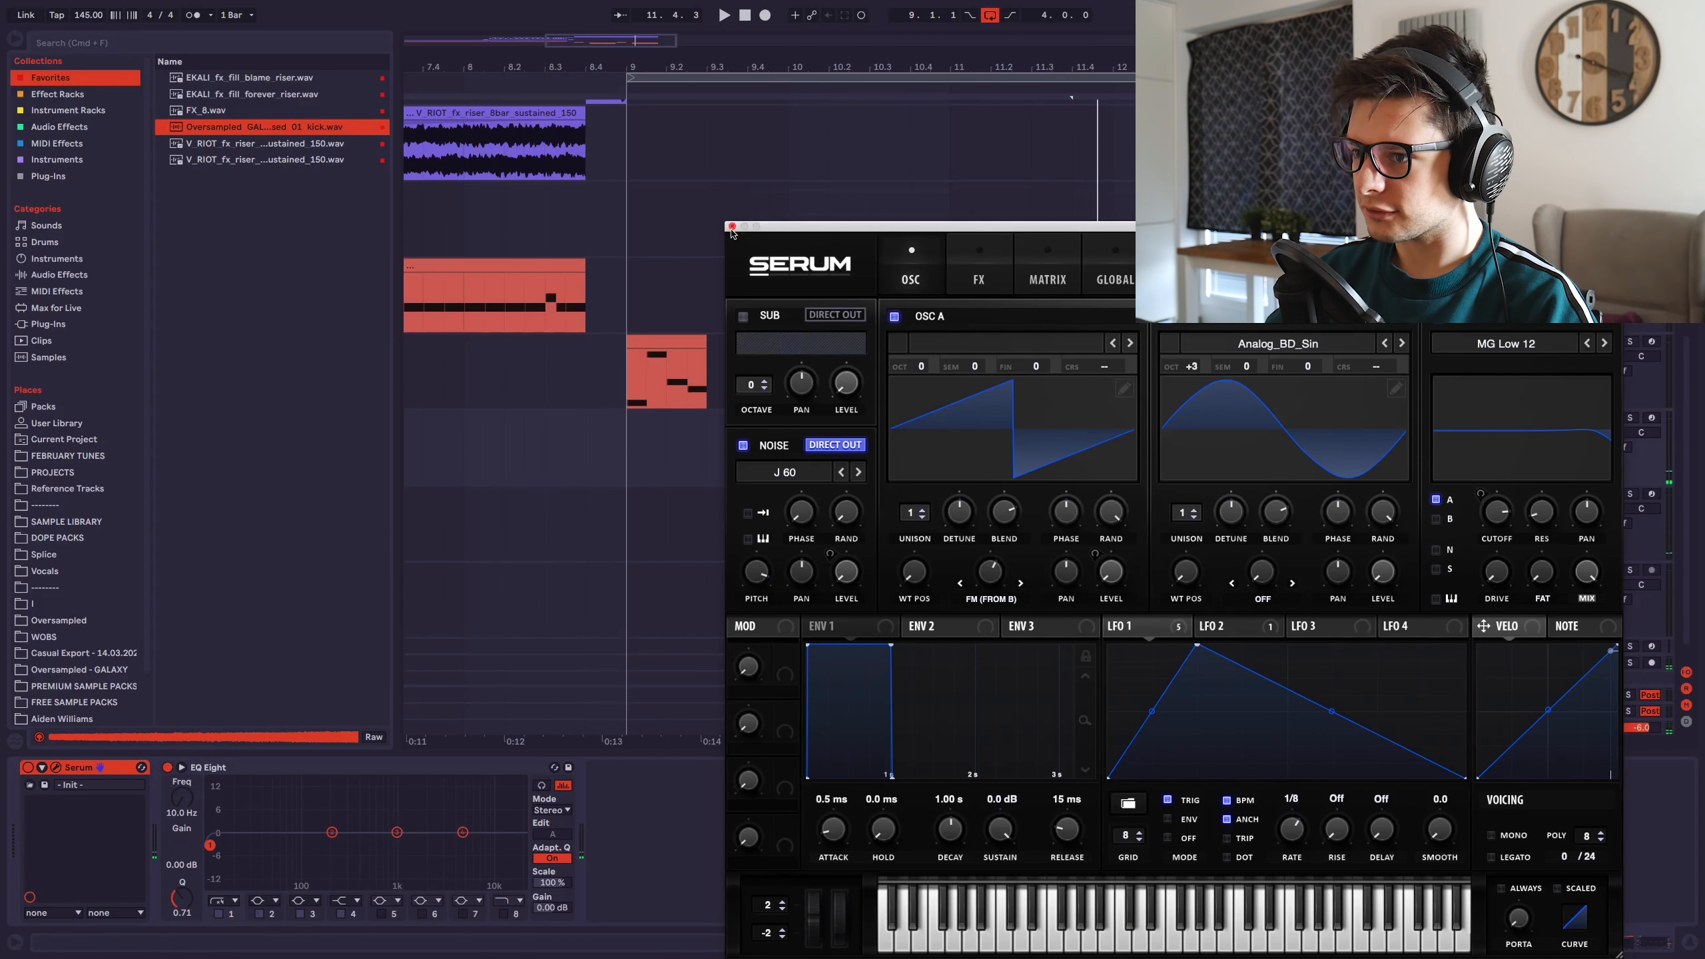
# Close the Serum window, add an LFO1 Rate automation point on 12 Serum at beat 12.2, and play the section.
pyautogui.click(732, 227)
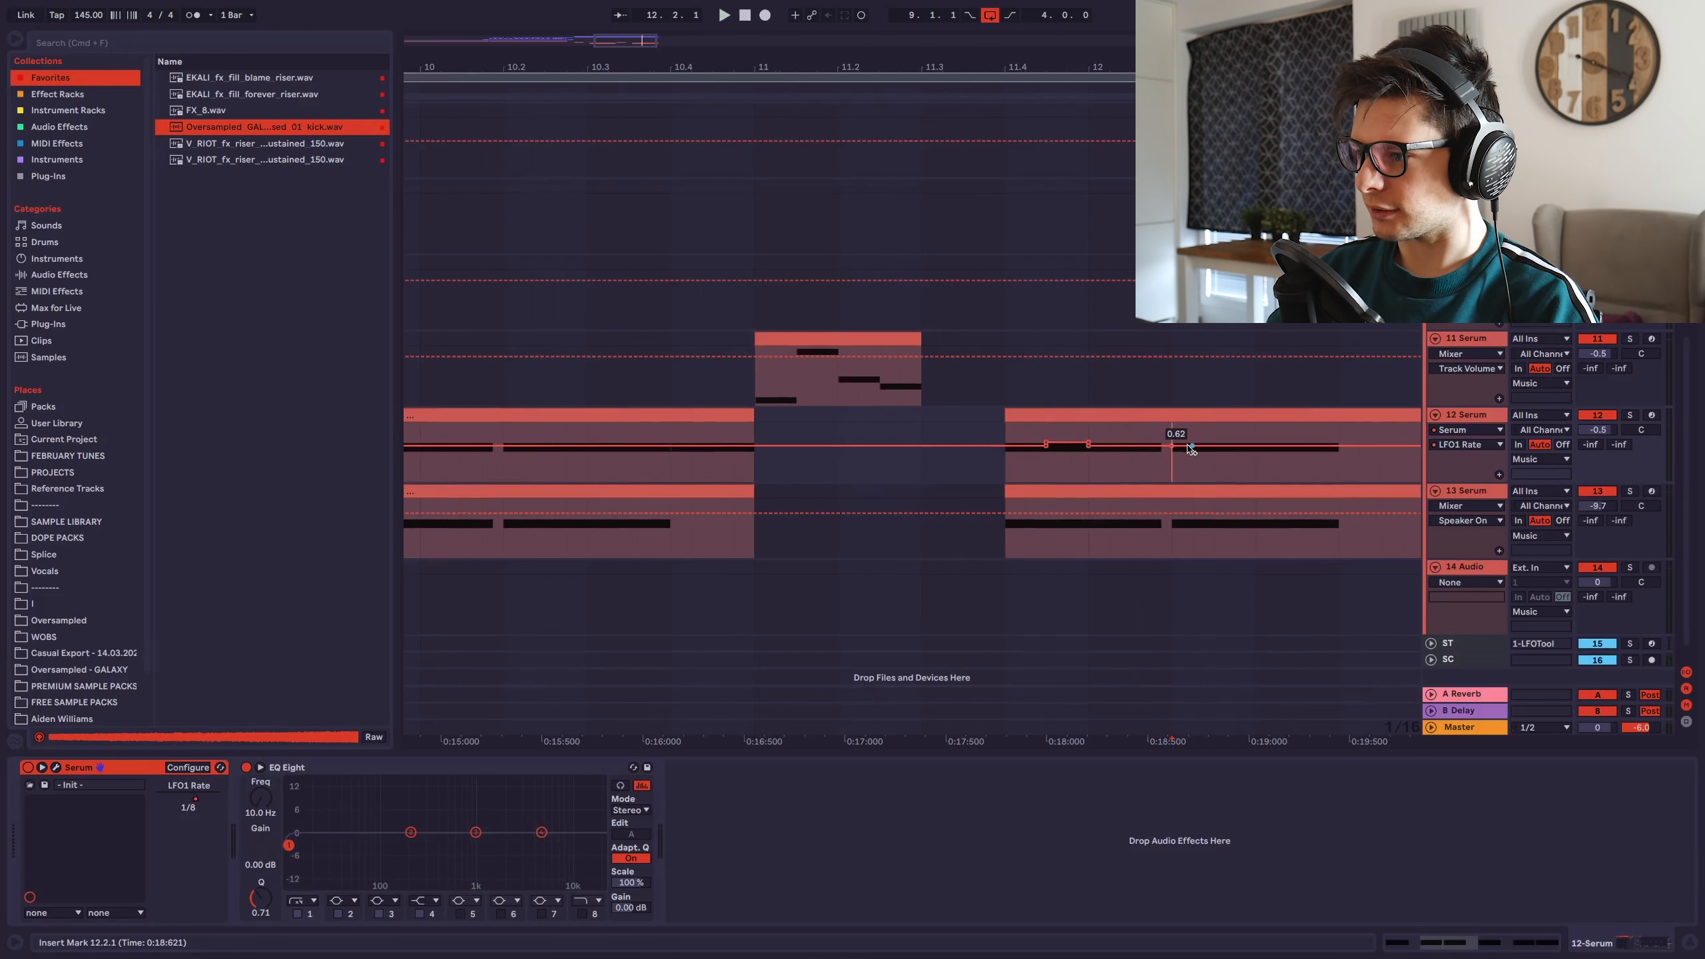
pyautogui.click(1164, 436)
pyautogui.press('space')
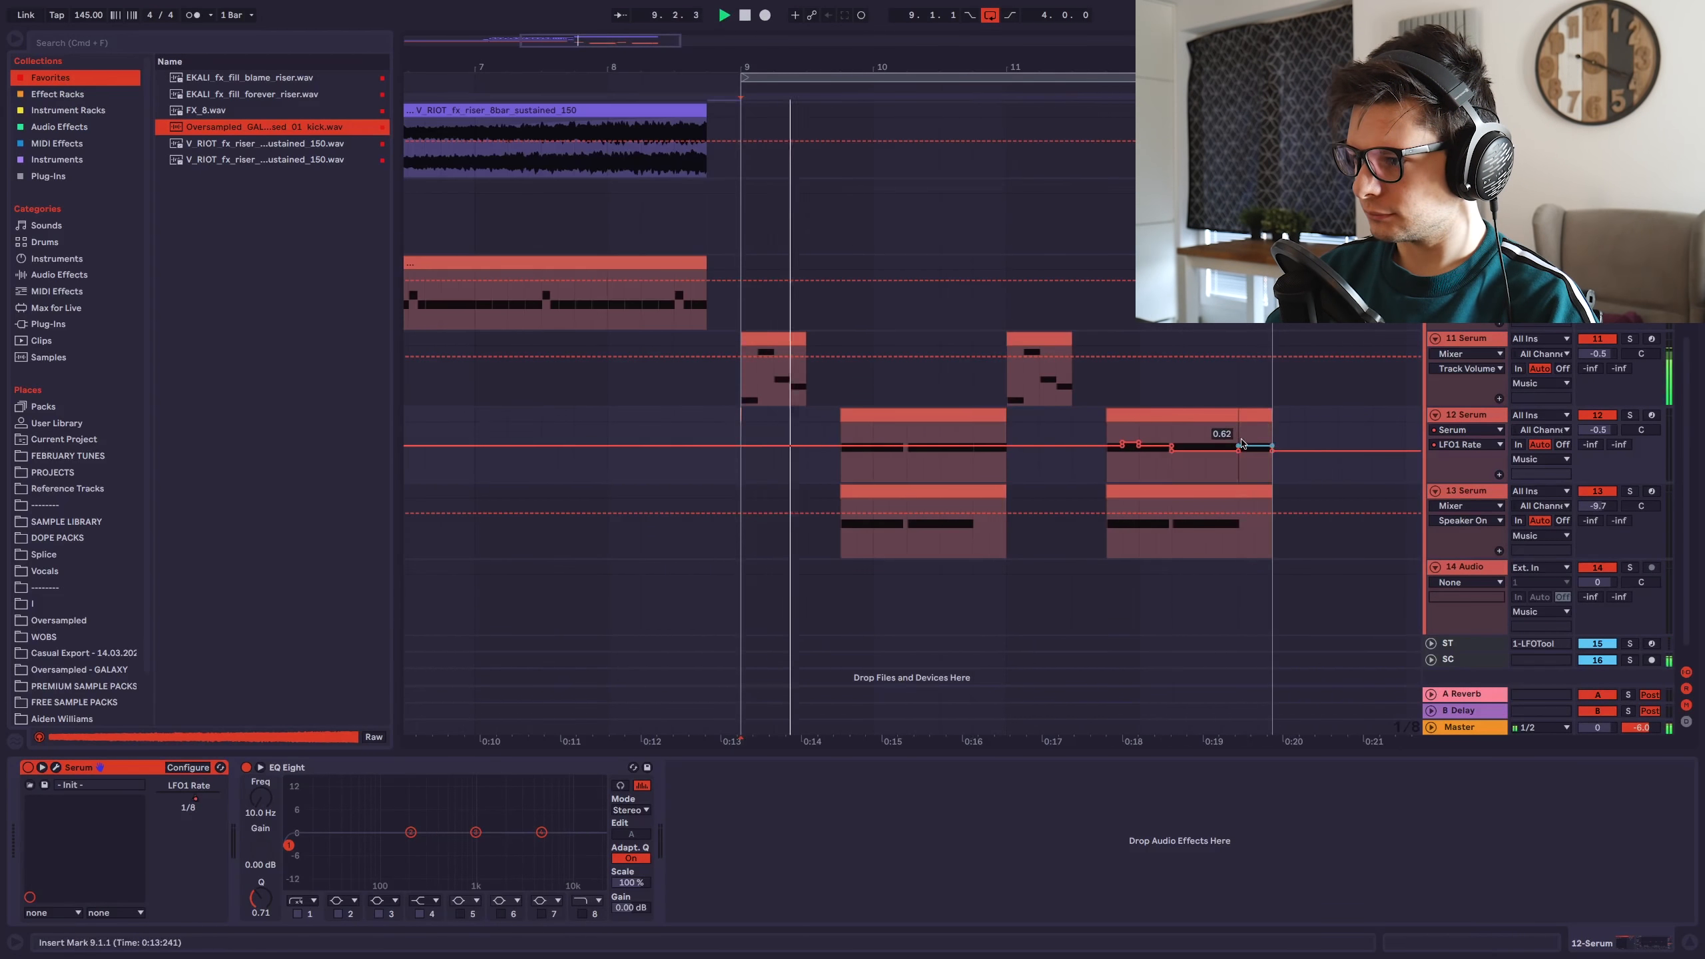
# Consolidate the 12 Serum clips from 11.4.1 to 13.1.1 into a single clip.
pyautogui.click(1257, 411)
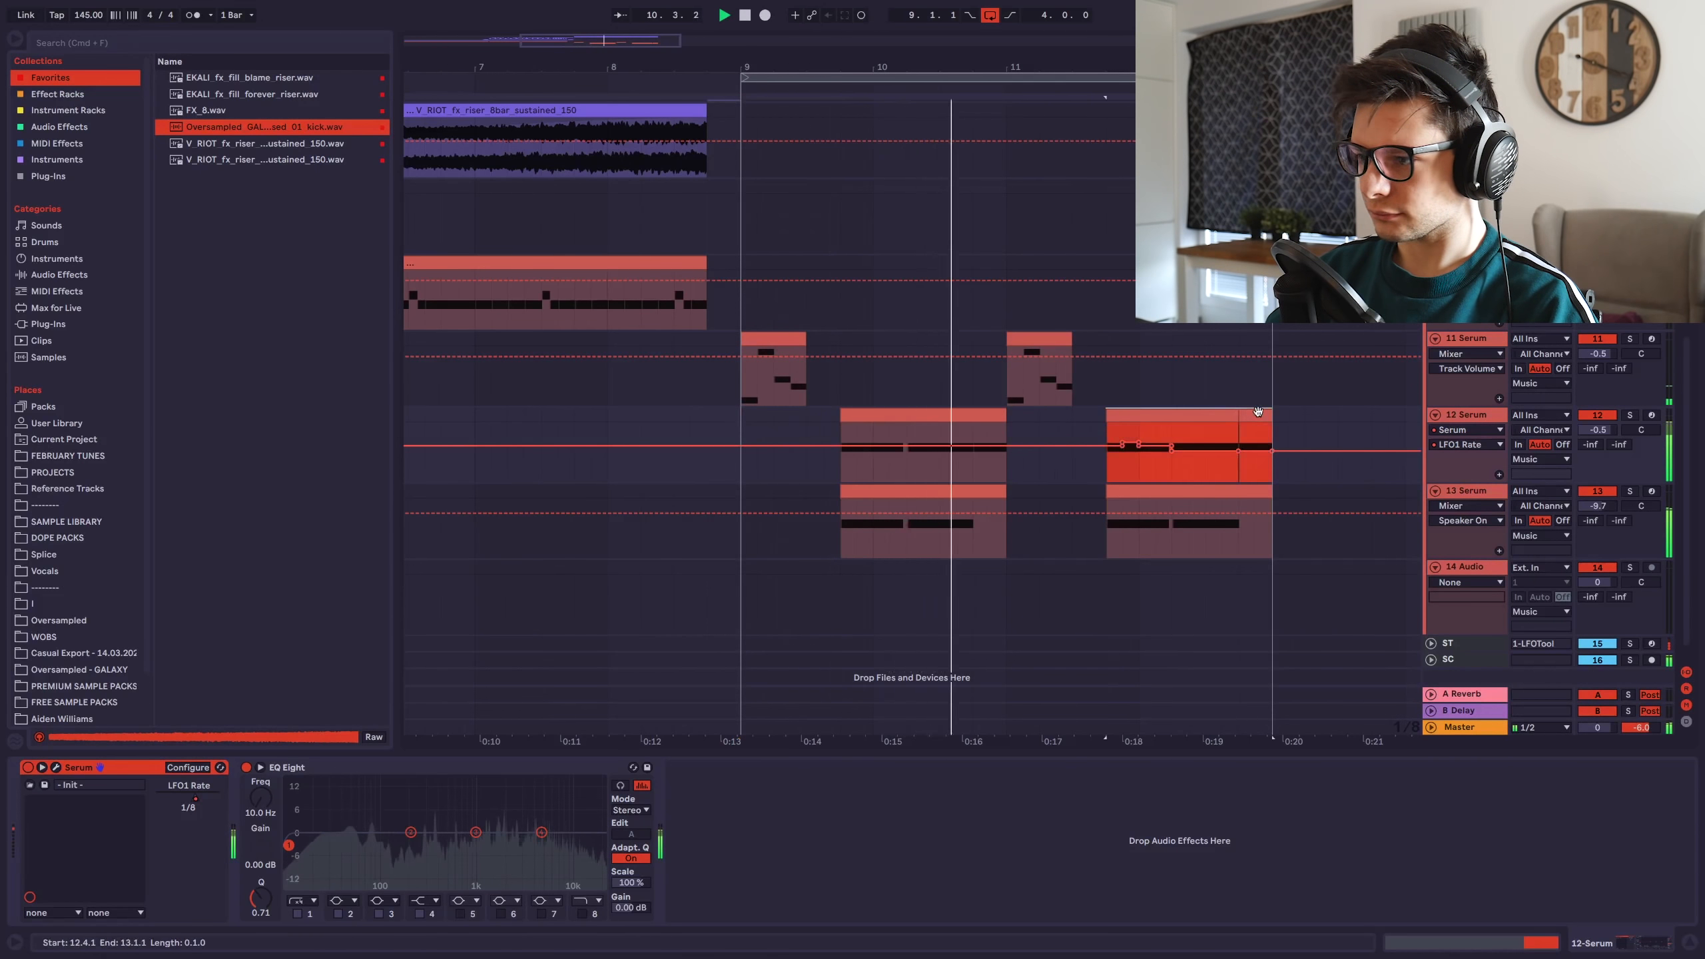
pyautogui.press('super+j')
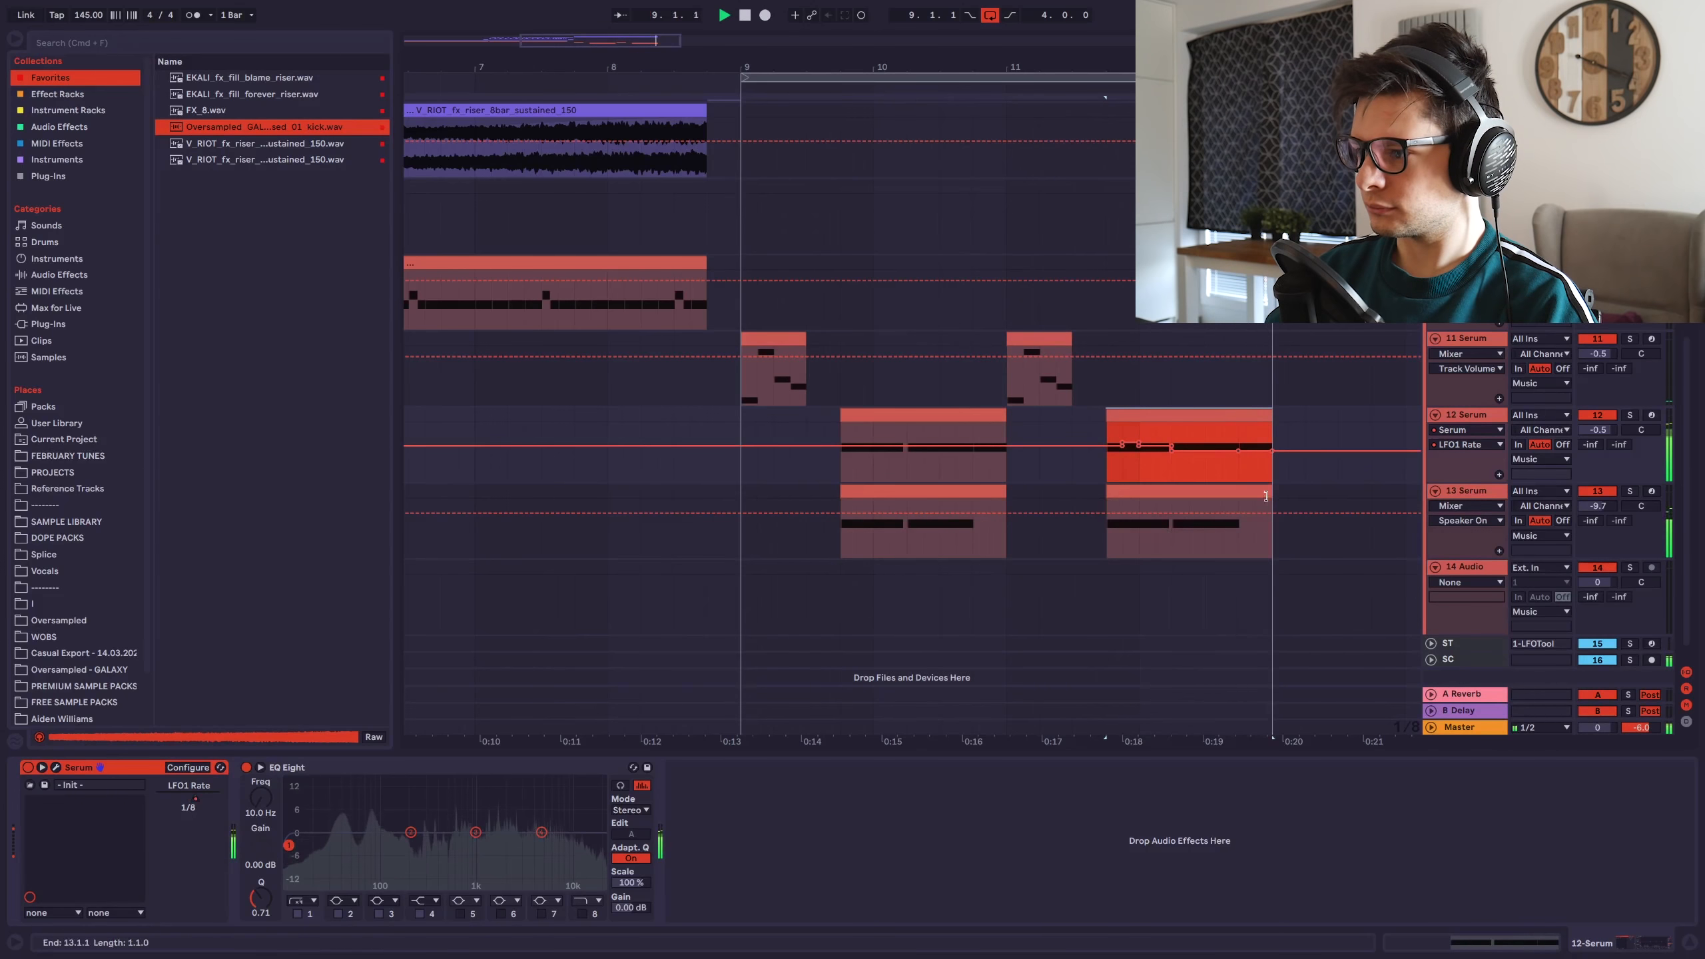
# Select the 12 Serum clip at beat 9.4, set its Serum's oscillator B octave to +3, and solo the track.
pyautogui.click(1244, 457)
pyautogui.click(898, 414)
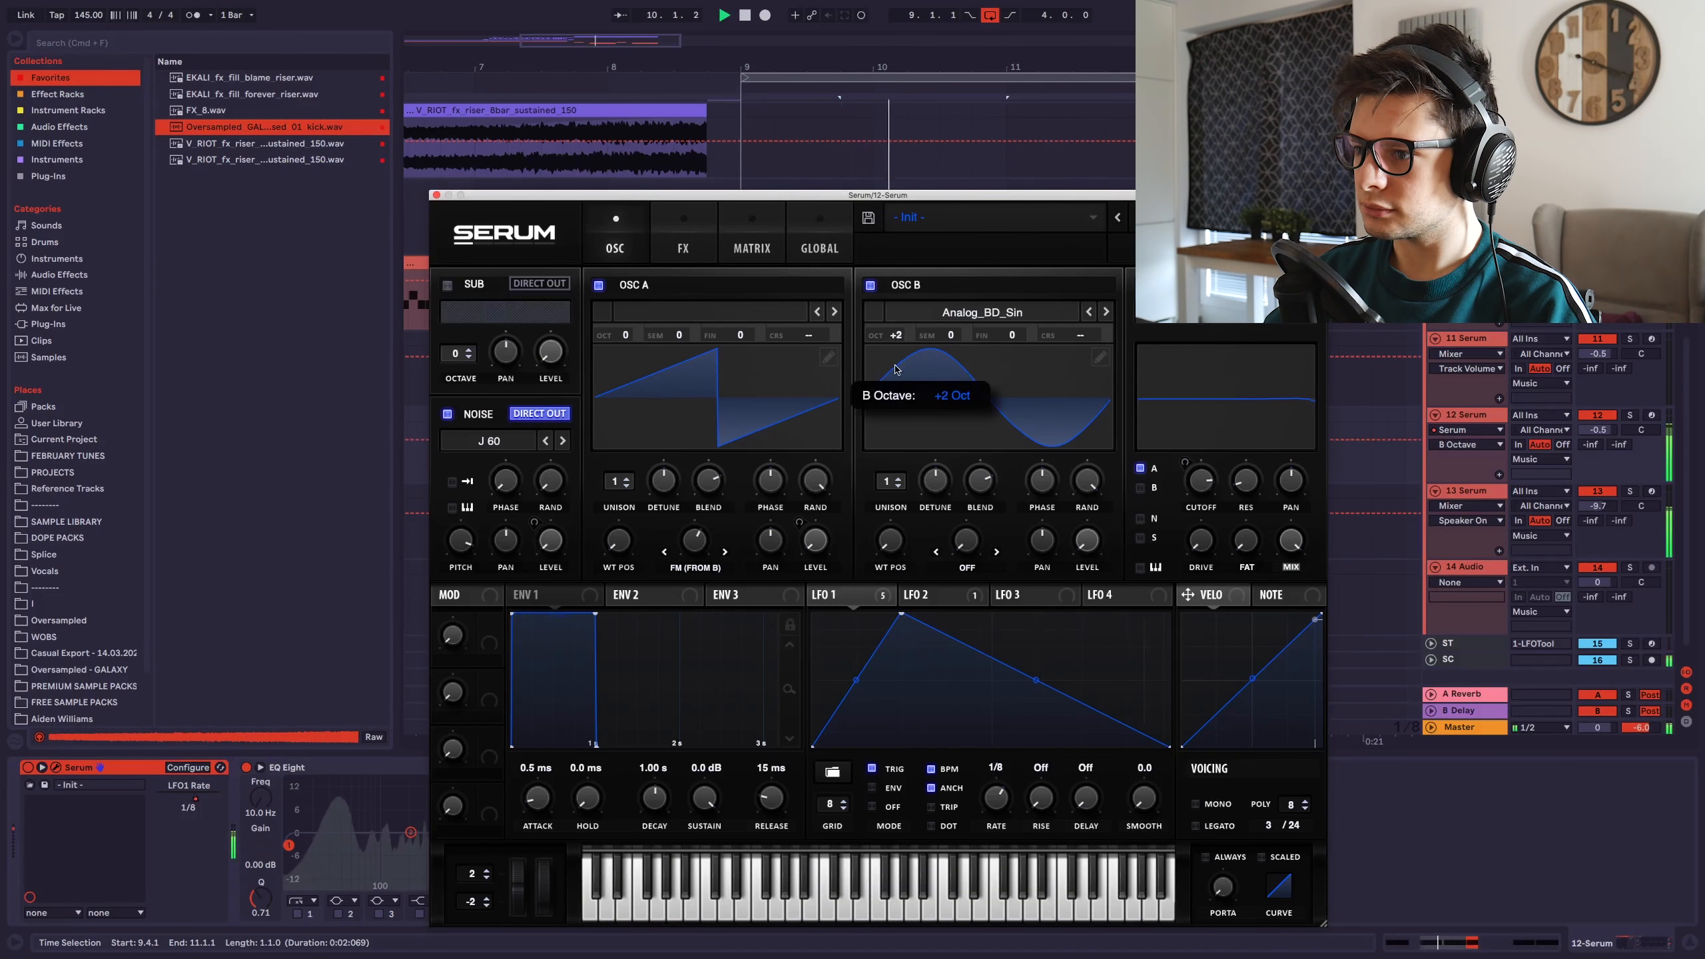
pyautogui.moveTo(897, 370); pyautogui.dragTo(1021, 338)
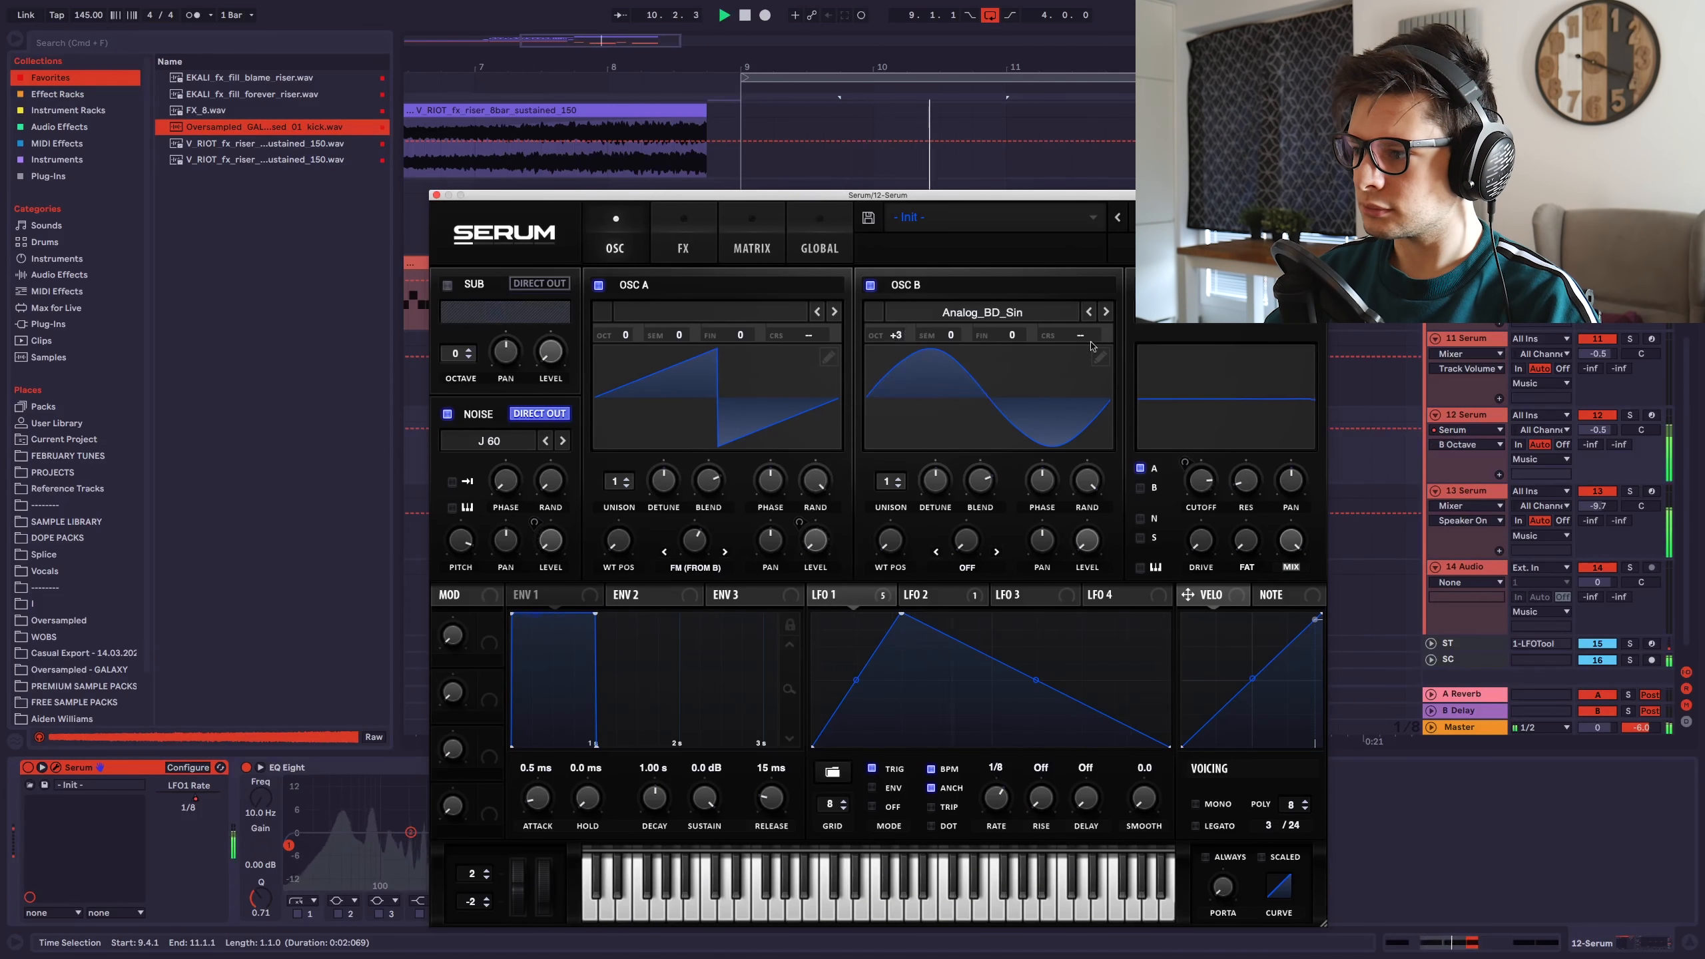
pyautogui.click(1628, 415)
# Enable Serum's EQ at the start of the effects chain, make its low band a 507 Hz peak, and modulate that frequency with LFO 2.
pyautogui.click(682, 248)
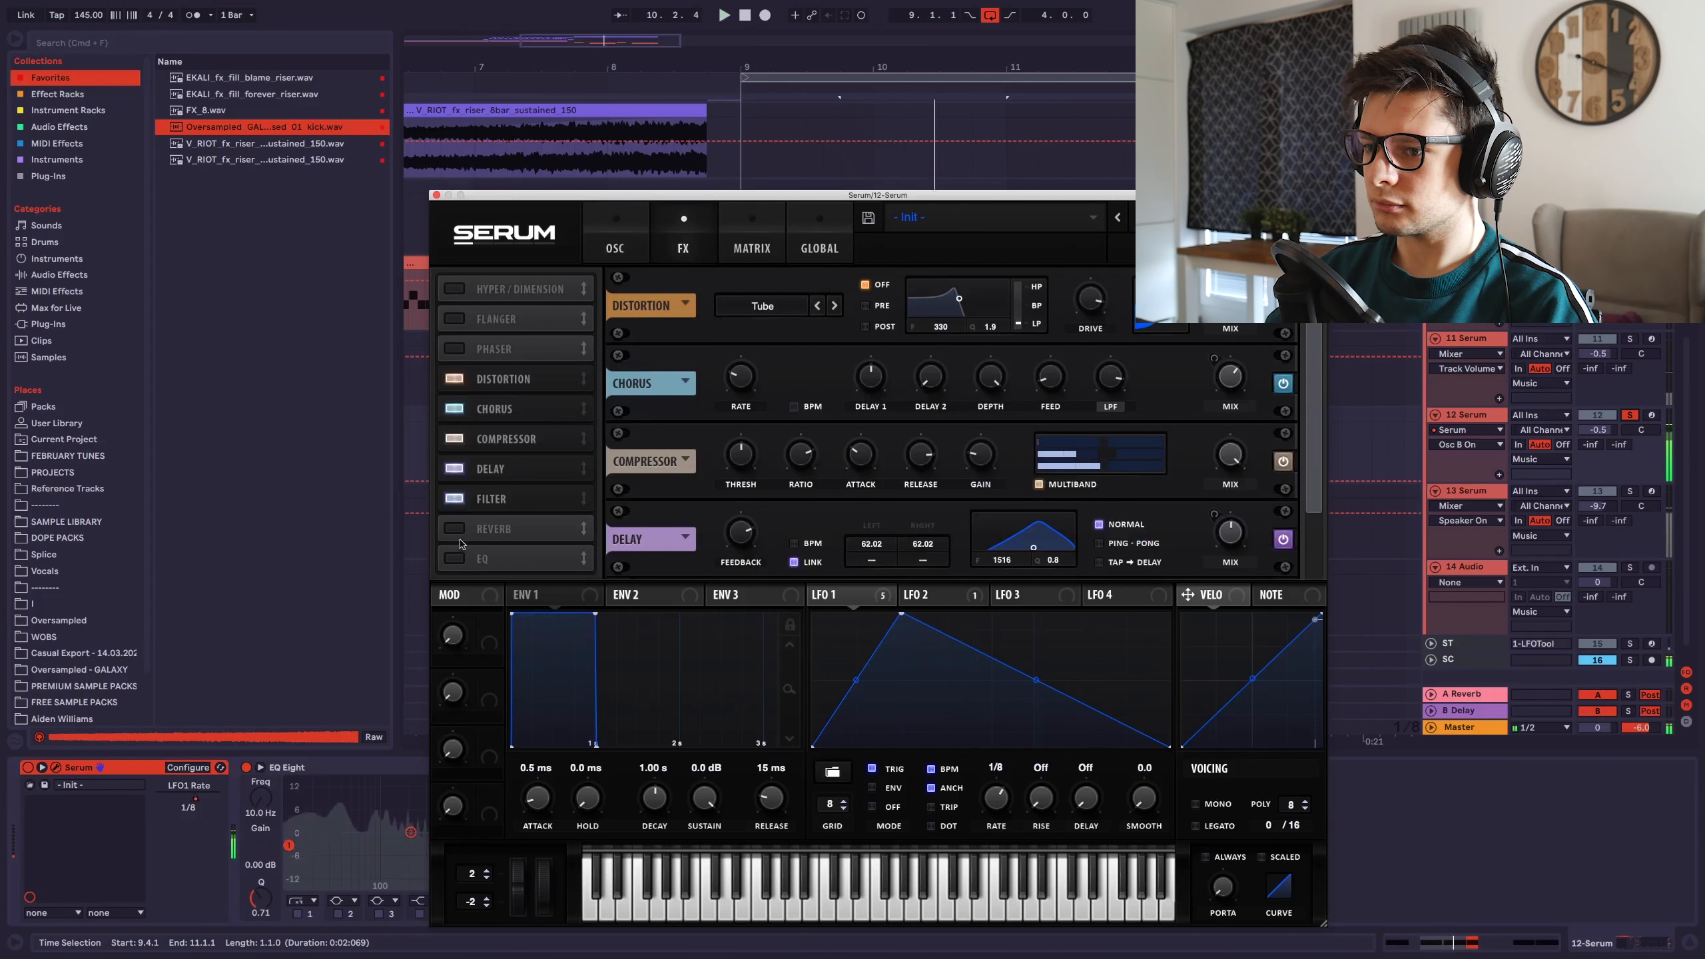
pyautogui.moveTo(460, 554); pyautogui.dragTo(571, 370)
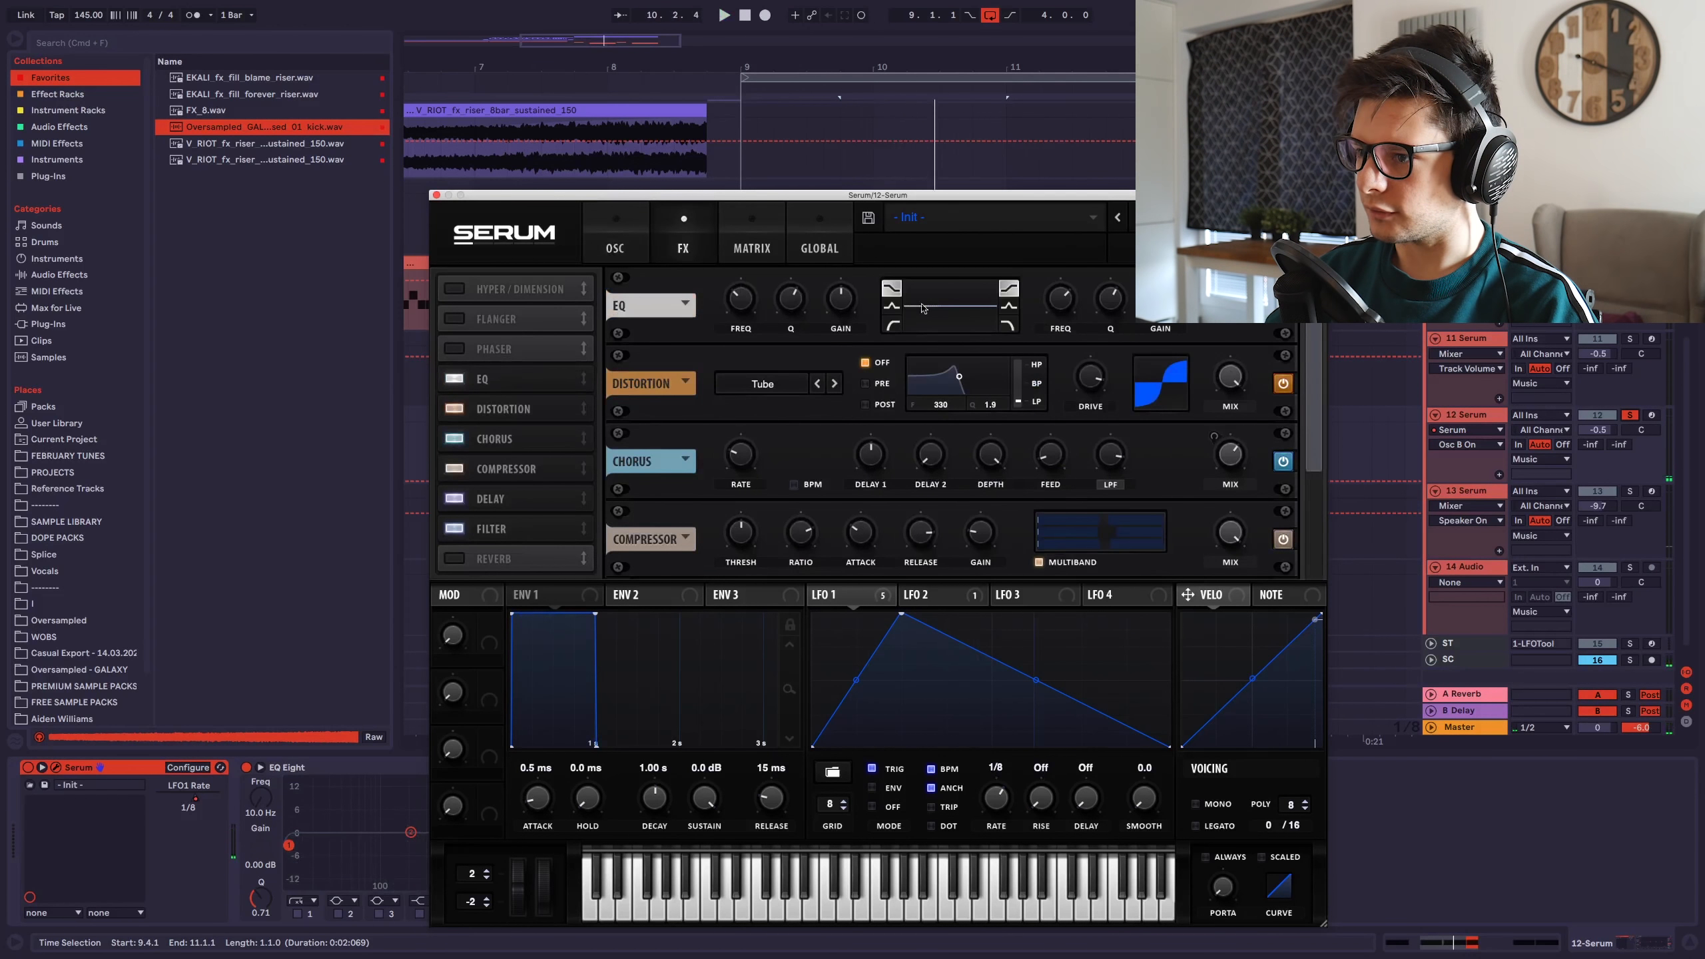
pyautogui.click(891, 305)
pyautogui.click(749, 309)
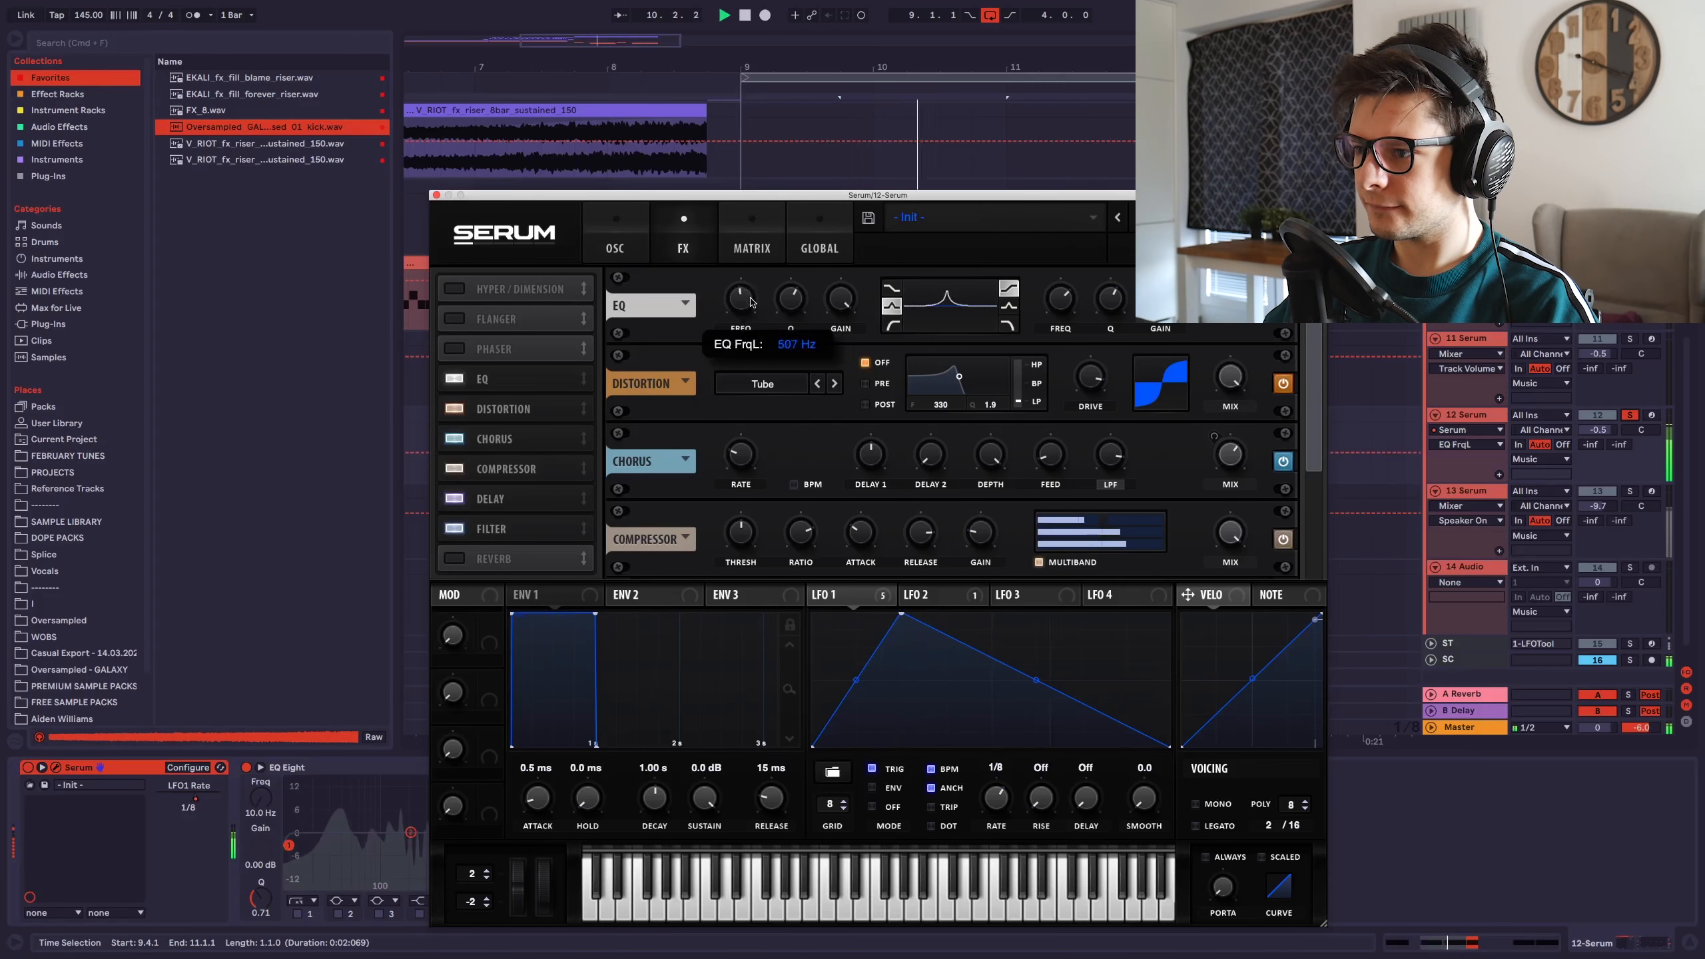
pyautogui.moveTo(931, 594); pyautogui.dragTo(746, 299)
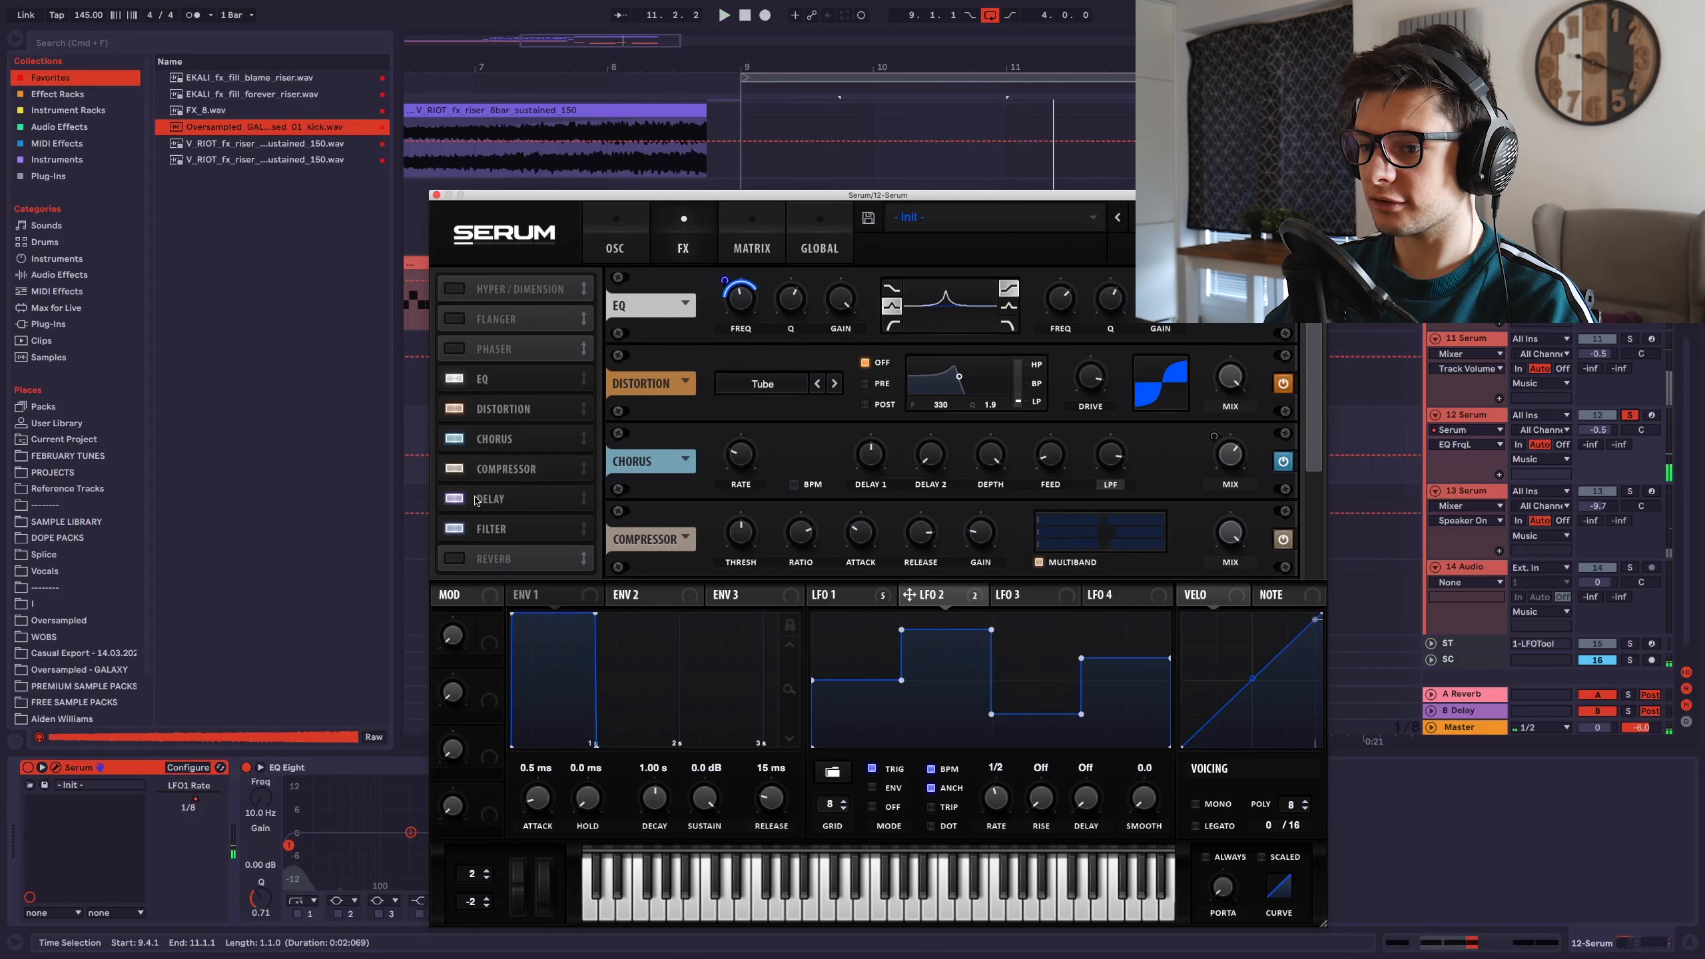
# Set oscillator B to Basic Shapes with octave +3 and wavetable position 4, and toggle the oscillator off for comparison.
pyautogui.click(614, 248)
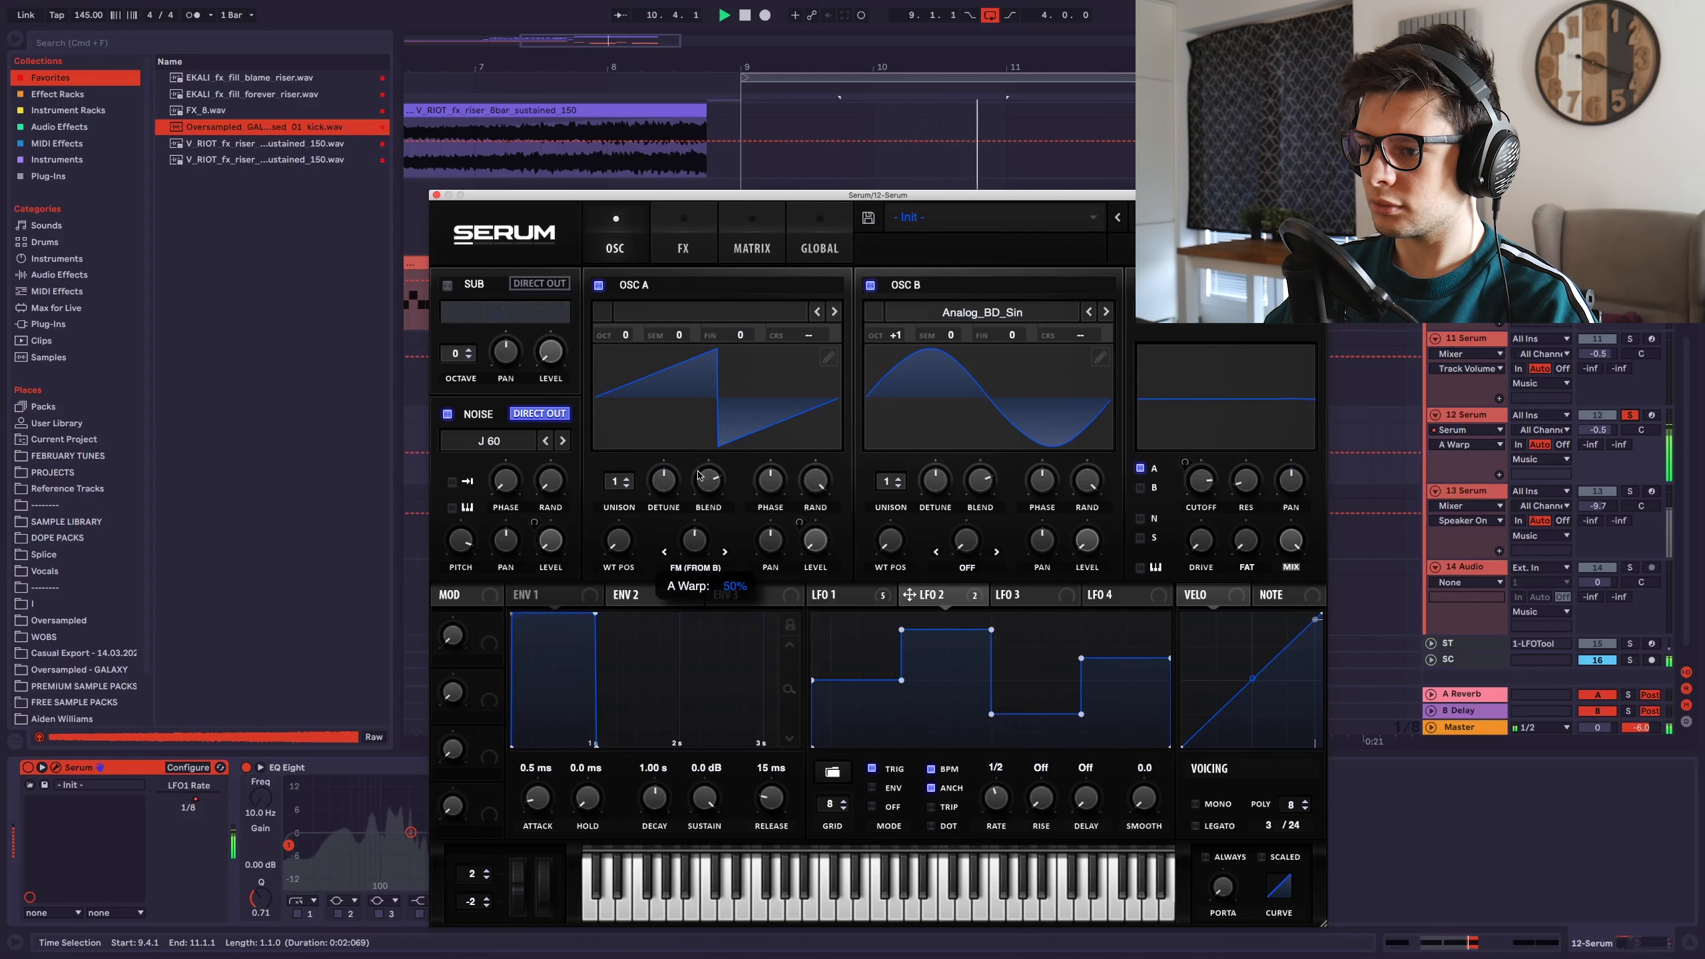
pyautogui.moveTo(895, 334); pyautogui.dragTo(912, 287)
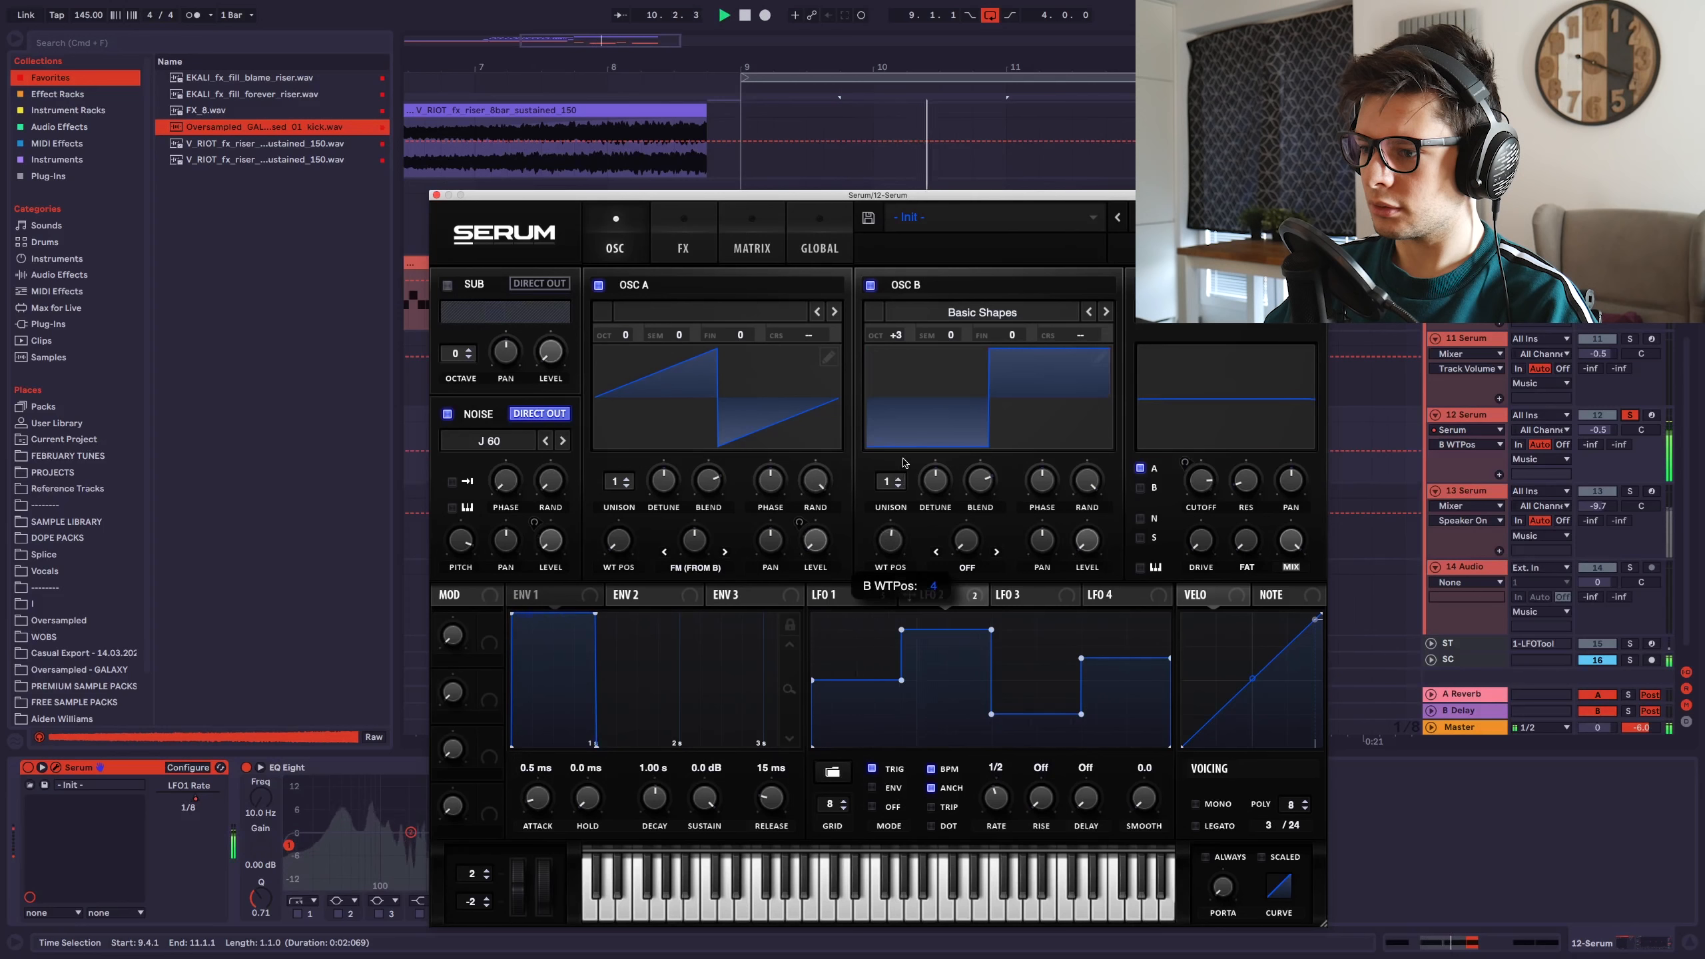
pyautogui.click(870, 286)
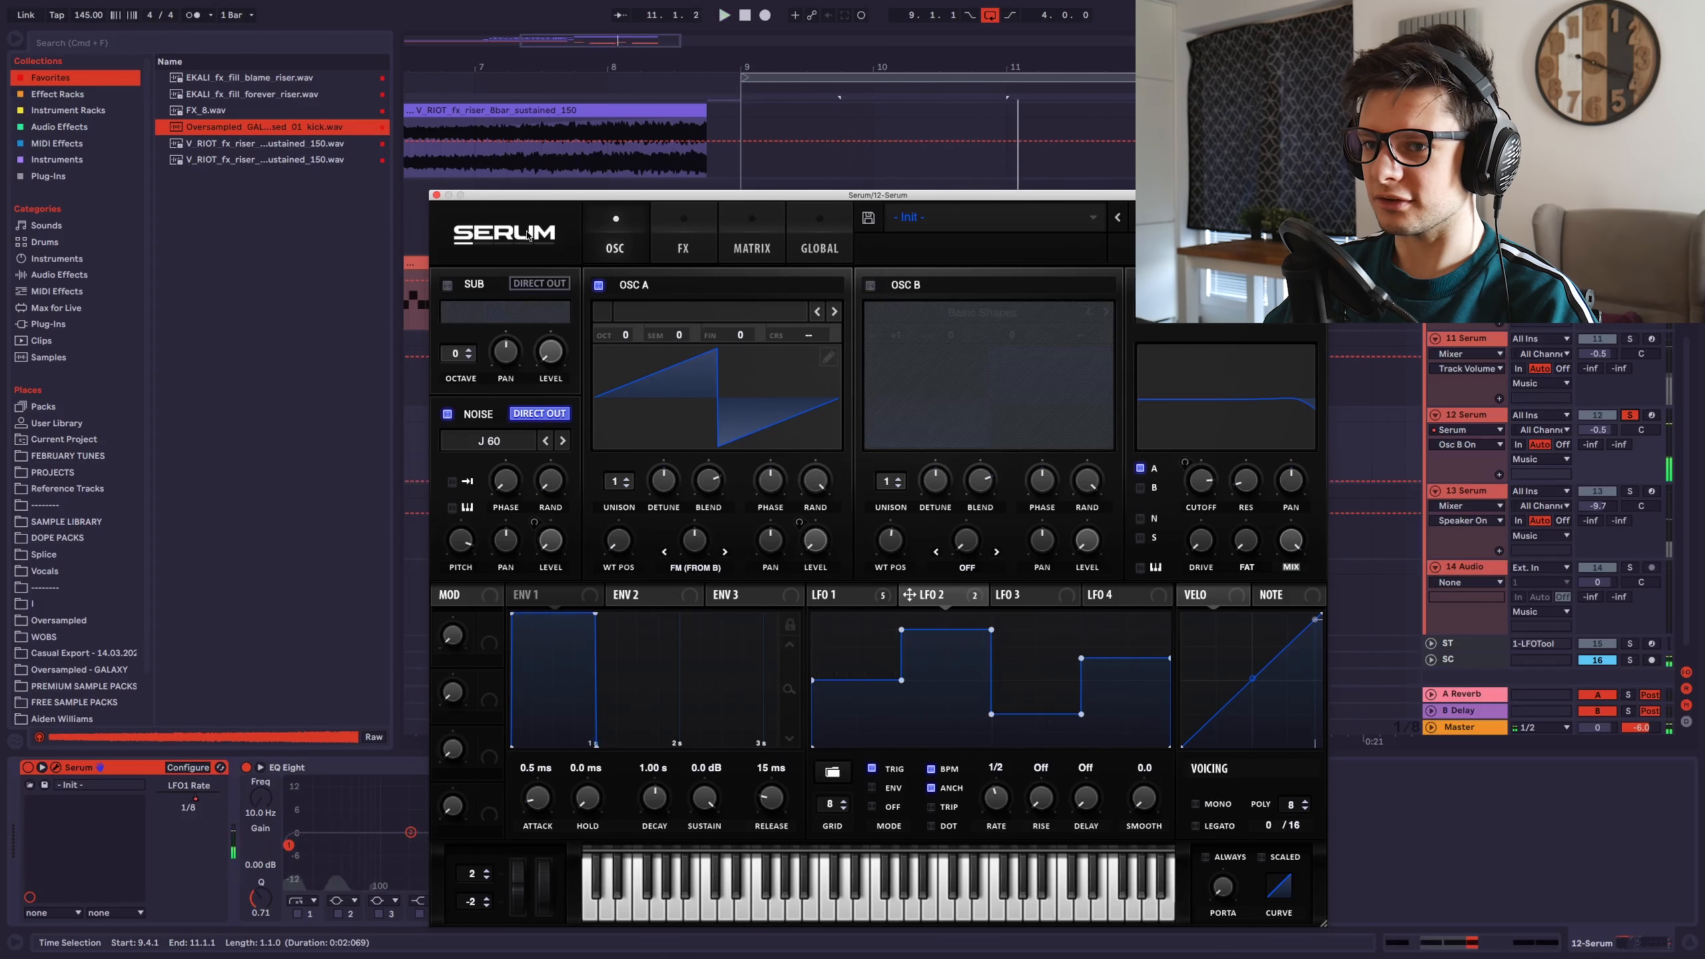
# Close Serum and add OTT and the Proper PHAT RACK to the 12 Serum device chain.
pyautogui.click(436, 195)
pyautogui.click(59, 127)
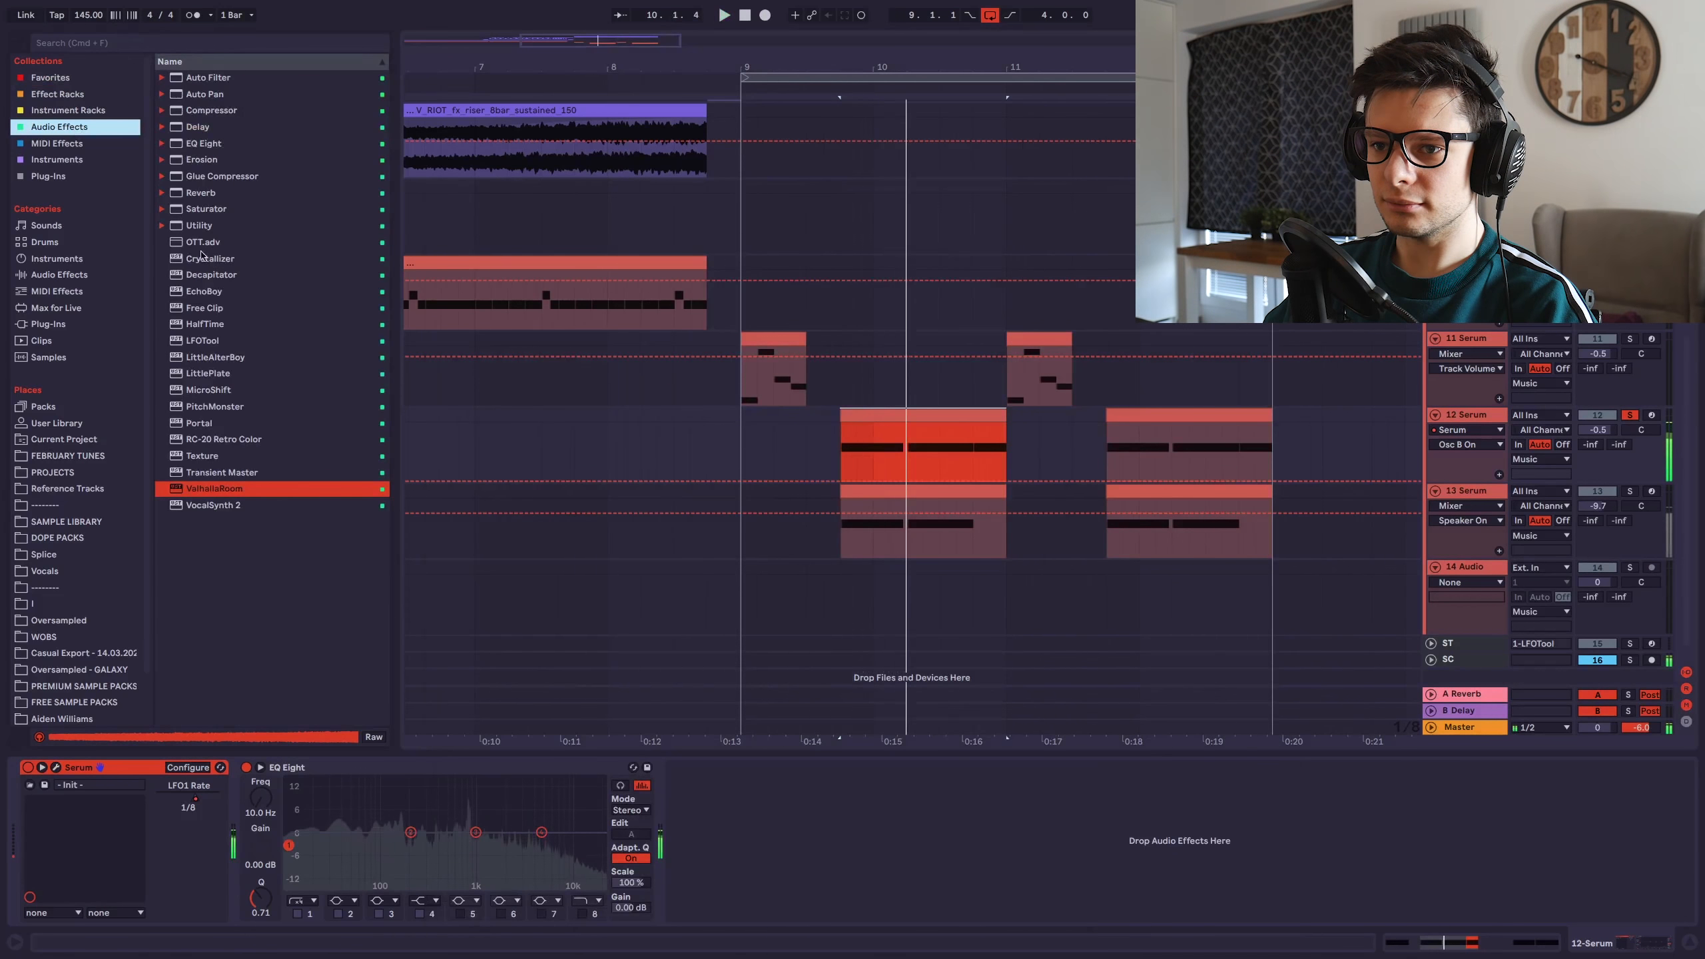
pyautogui.moveTo(873, 873); pyautogui.dragTo(873, 873)
pyautogui.press('space')
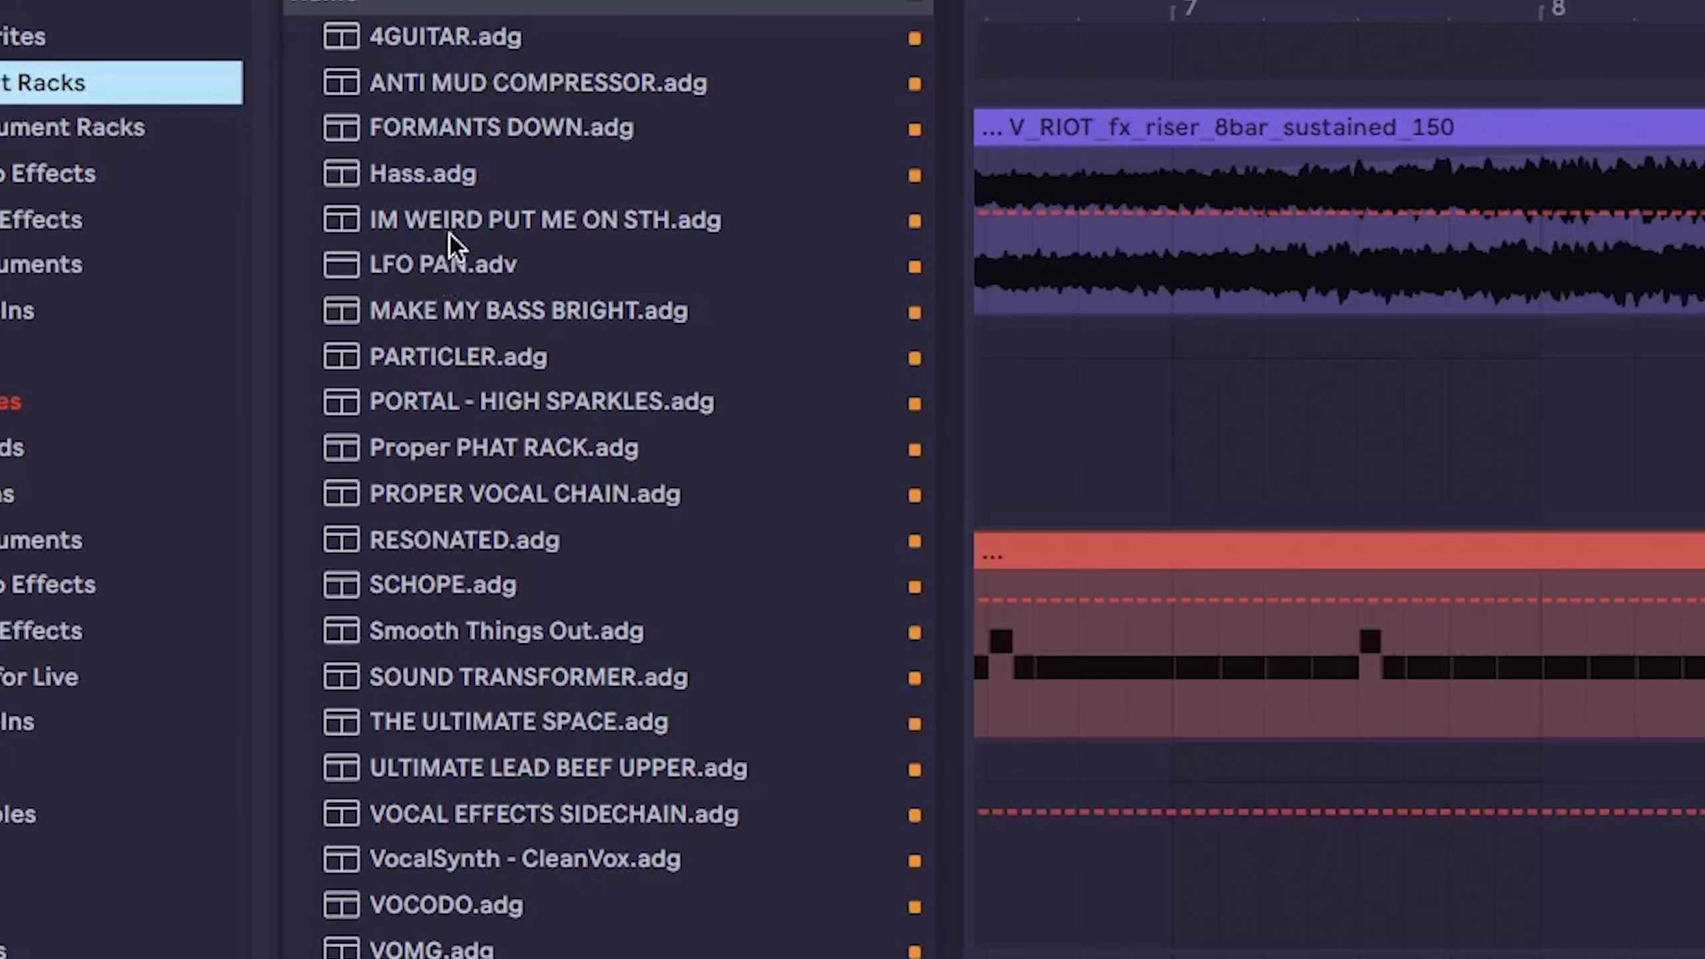
pyautogui.click(461, 492)
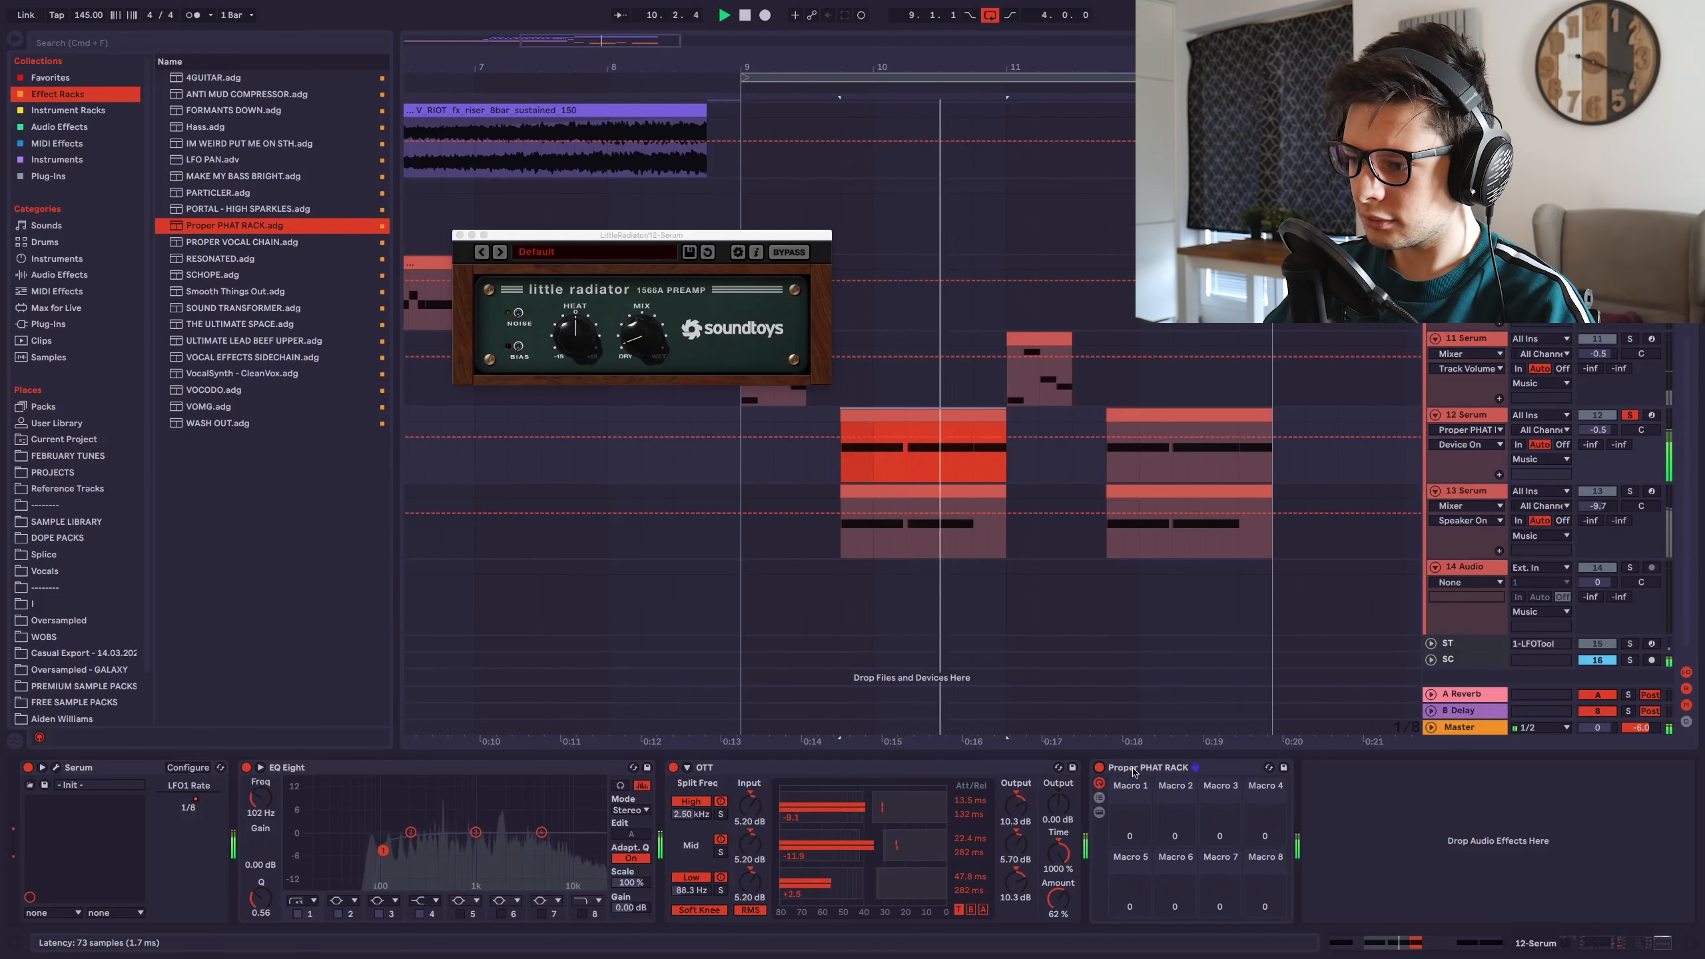
# Collapse the Proper PHAT RACK and adjust the Sync warp amount of oscillator B in Serum.
pyautogui.doubleClick(1130, 770)
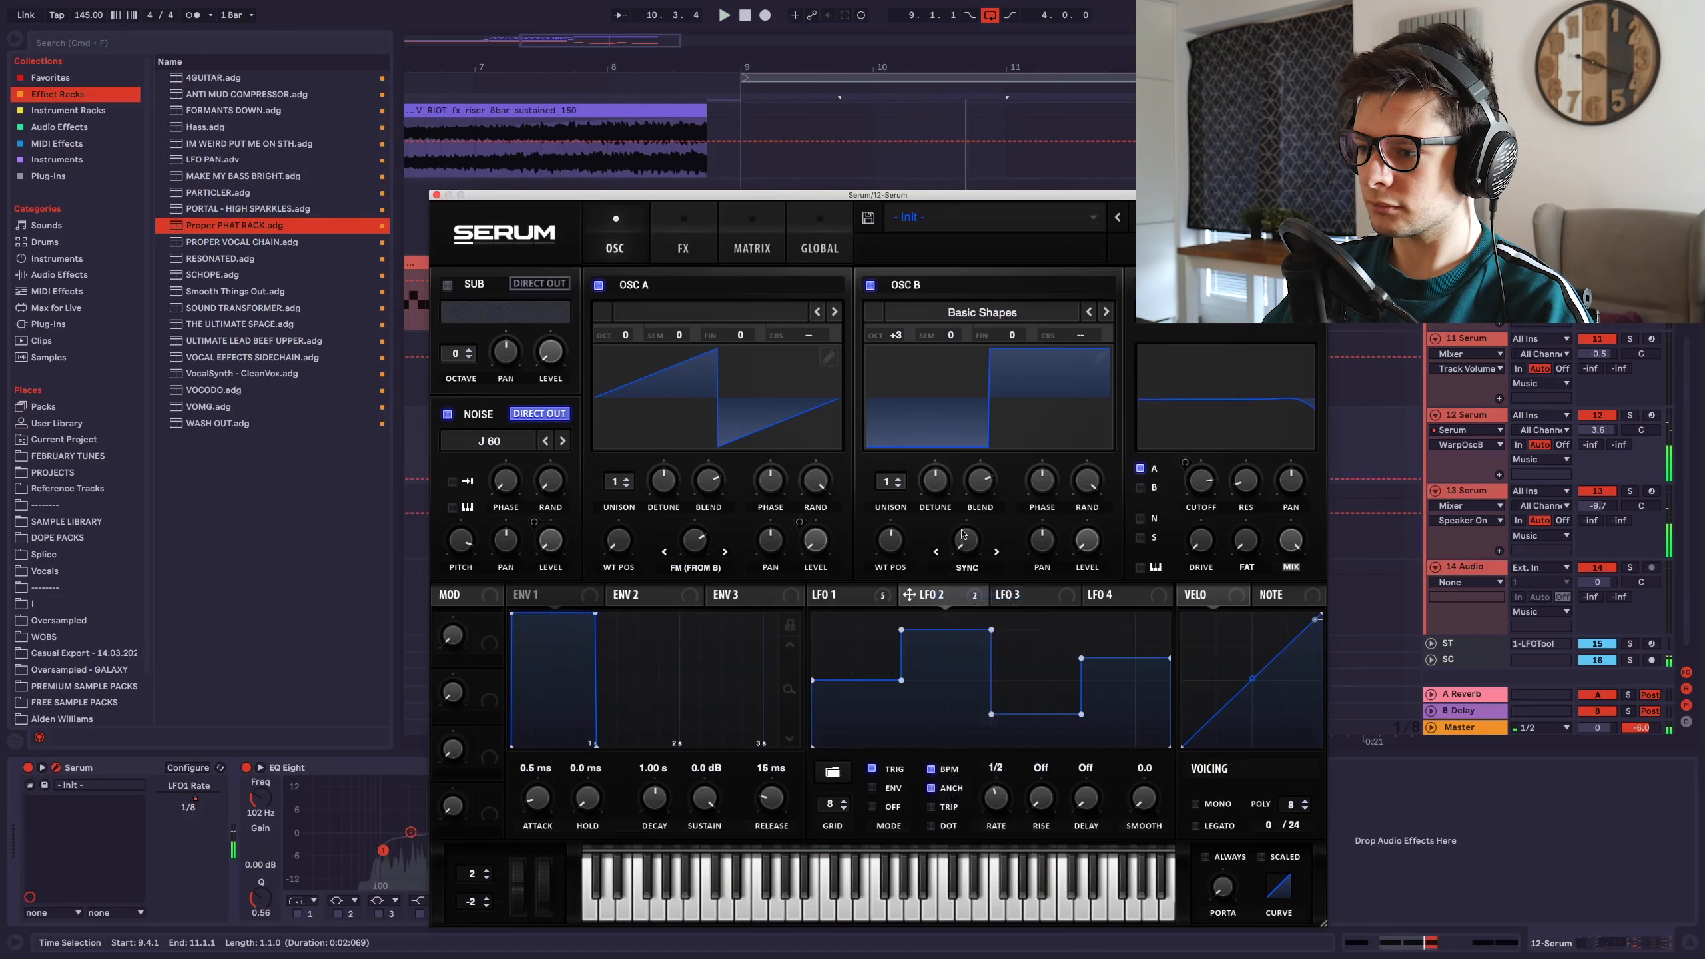
pyautogui.moveTo(966, 540); pyautogui.dragTo(972, 466)
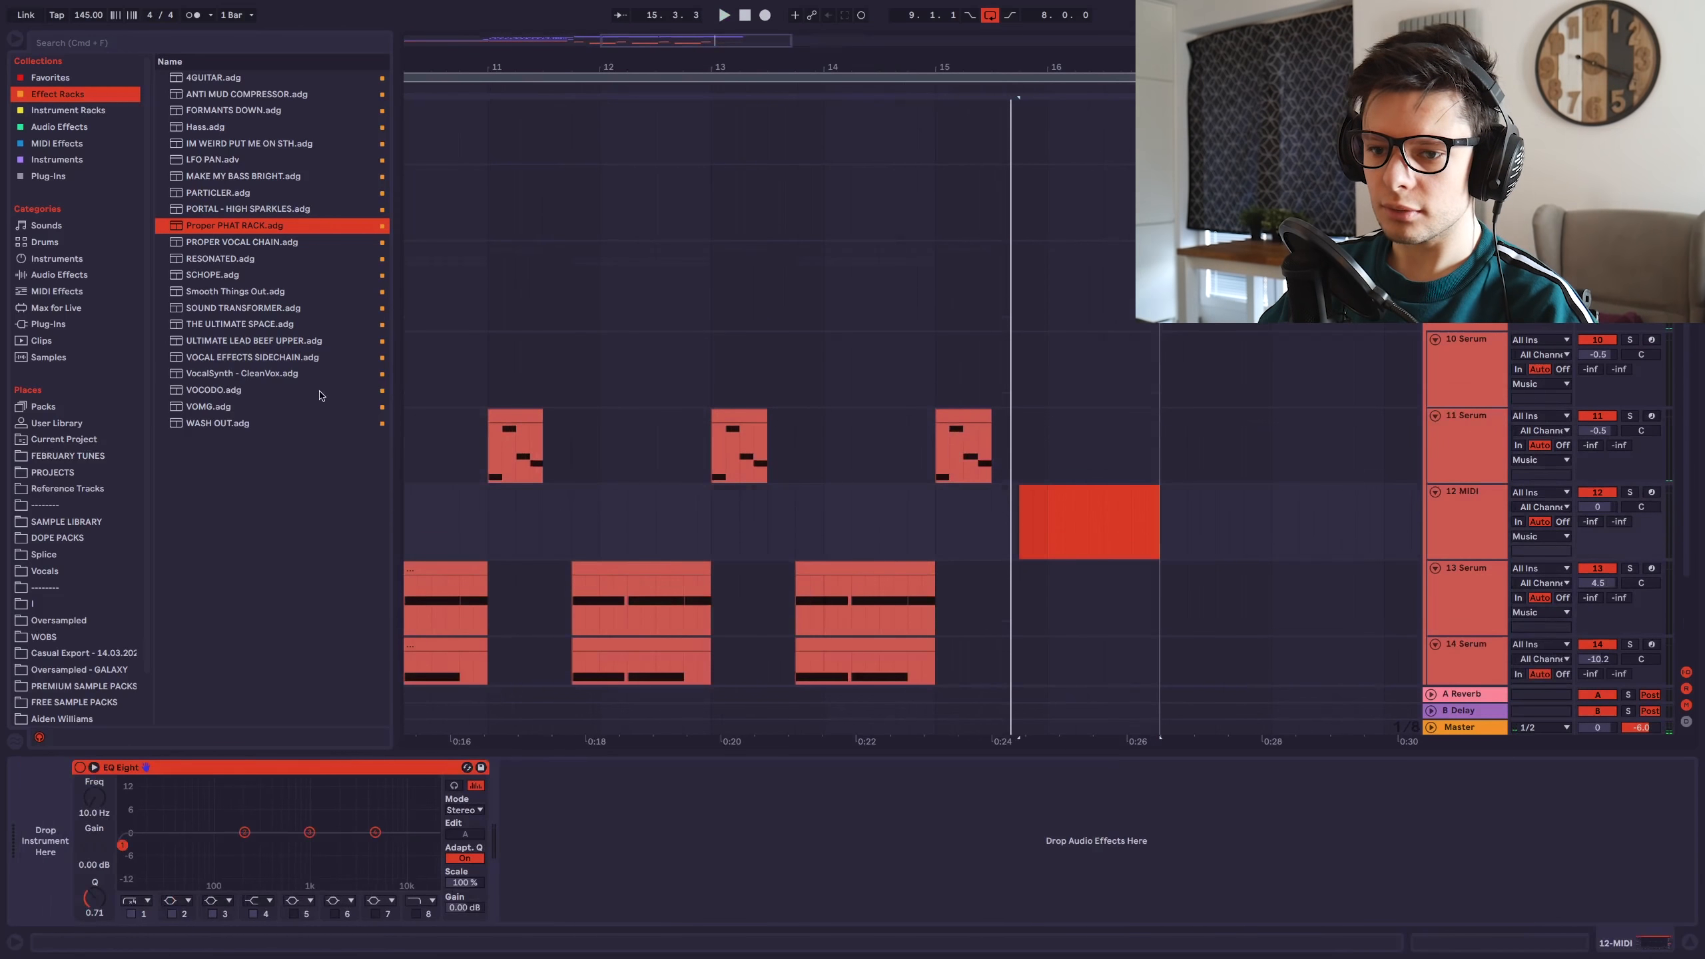
# Place four brass_oneshot_02_F# clips from the Casual Export folder on track 12 from beat 15.4 and play the drop.
pyautogui.click(87, 658)
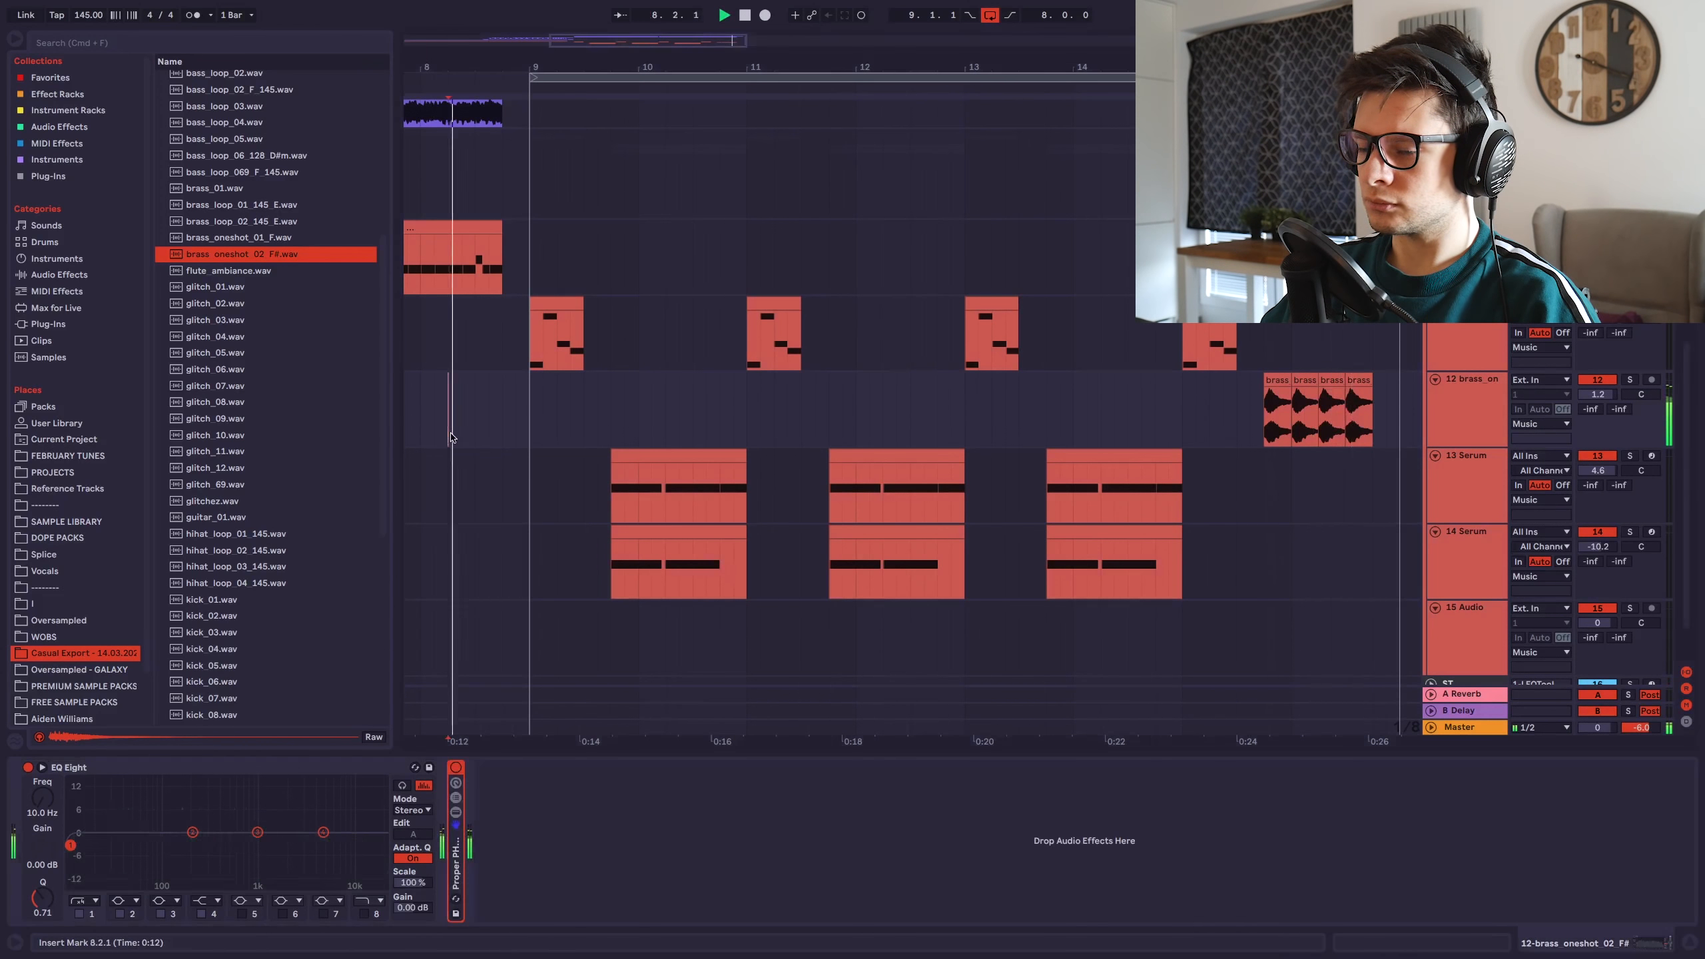
pyautogui.scroll(3, 765, 434)
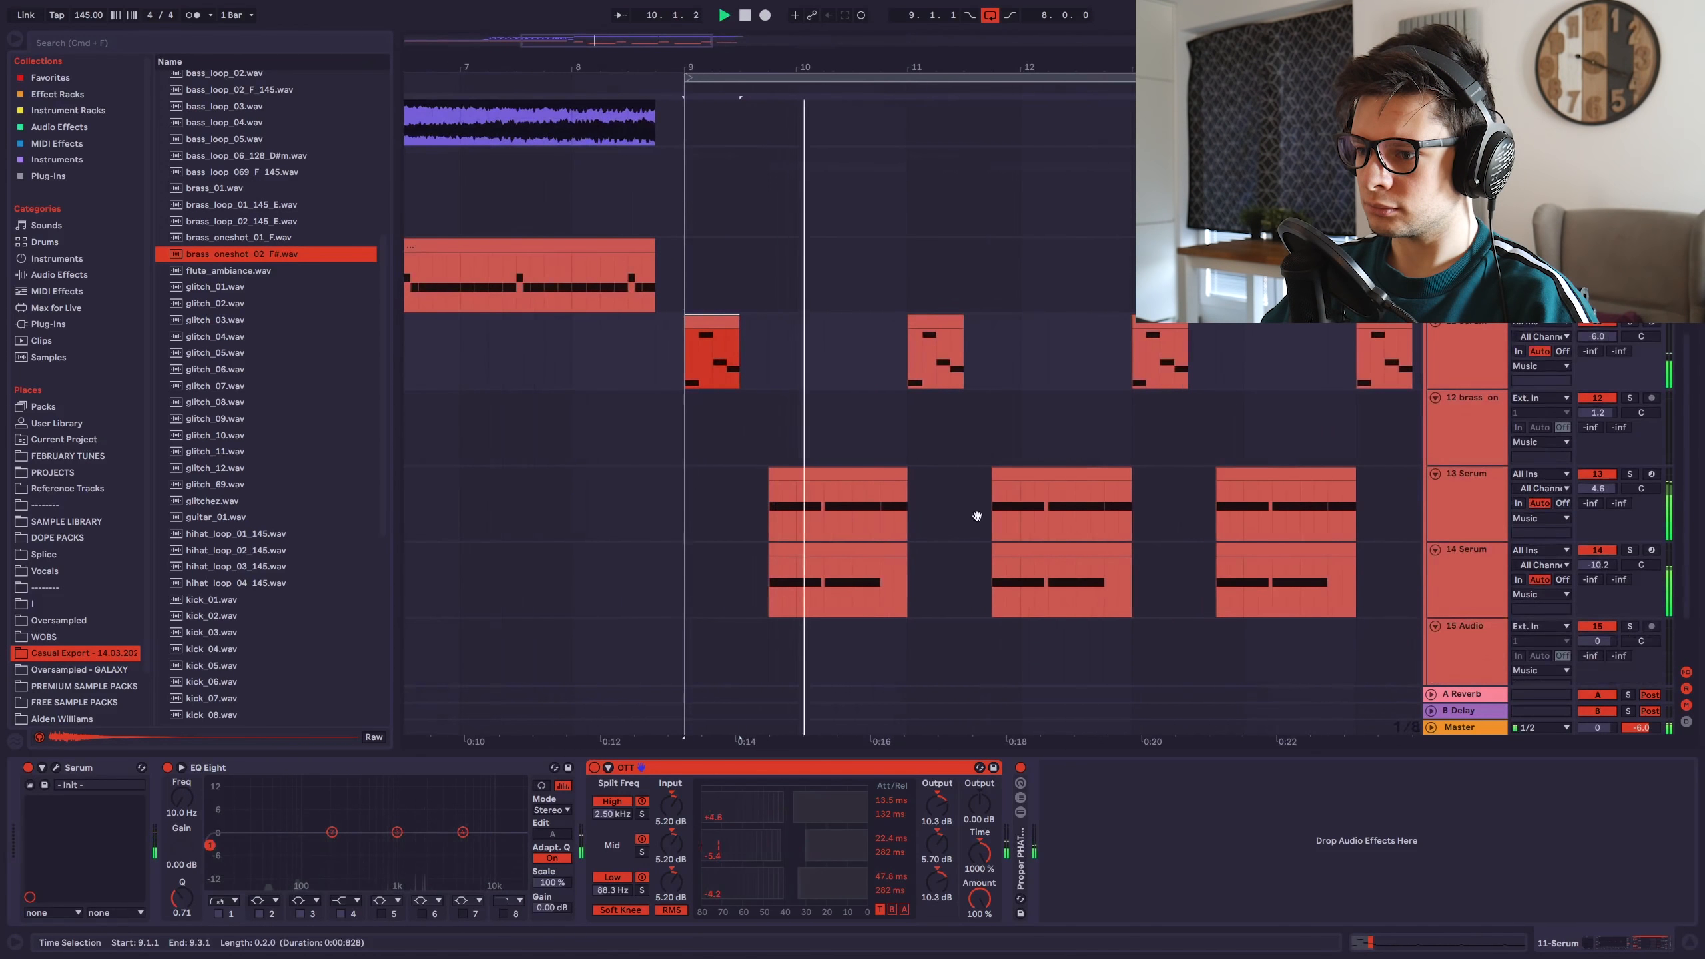
pyautogui.scroll(-1, 978, 517)
pyautogui.press('space')
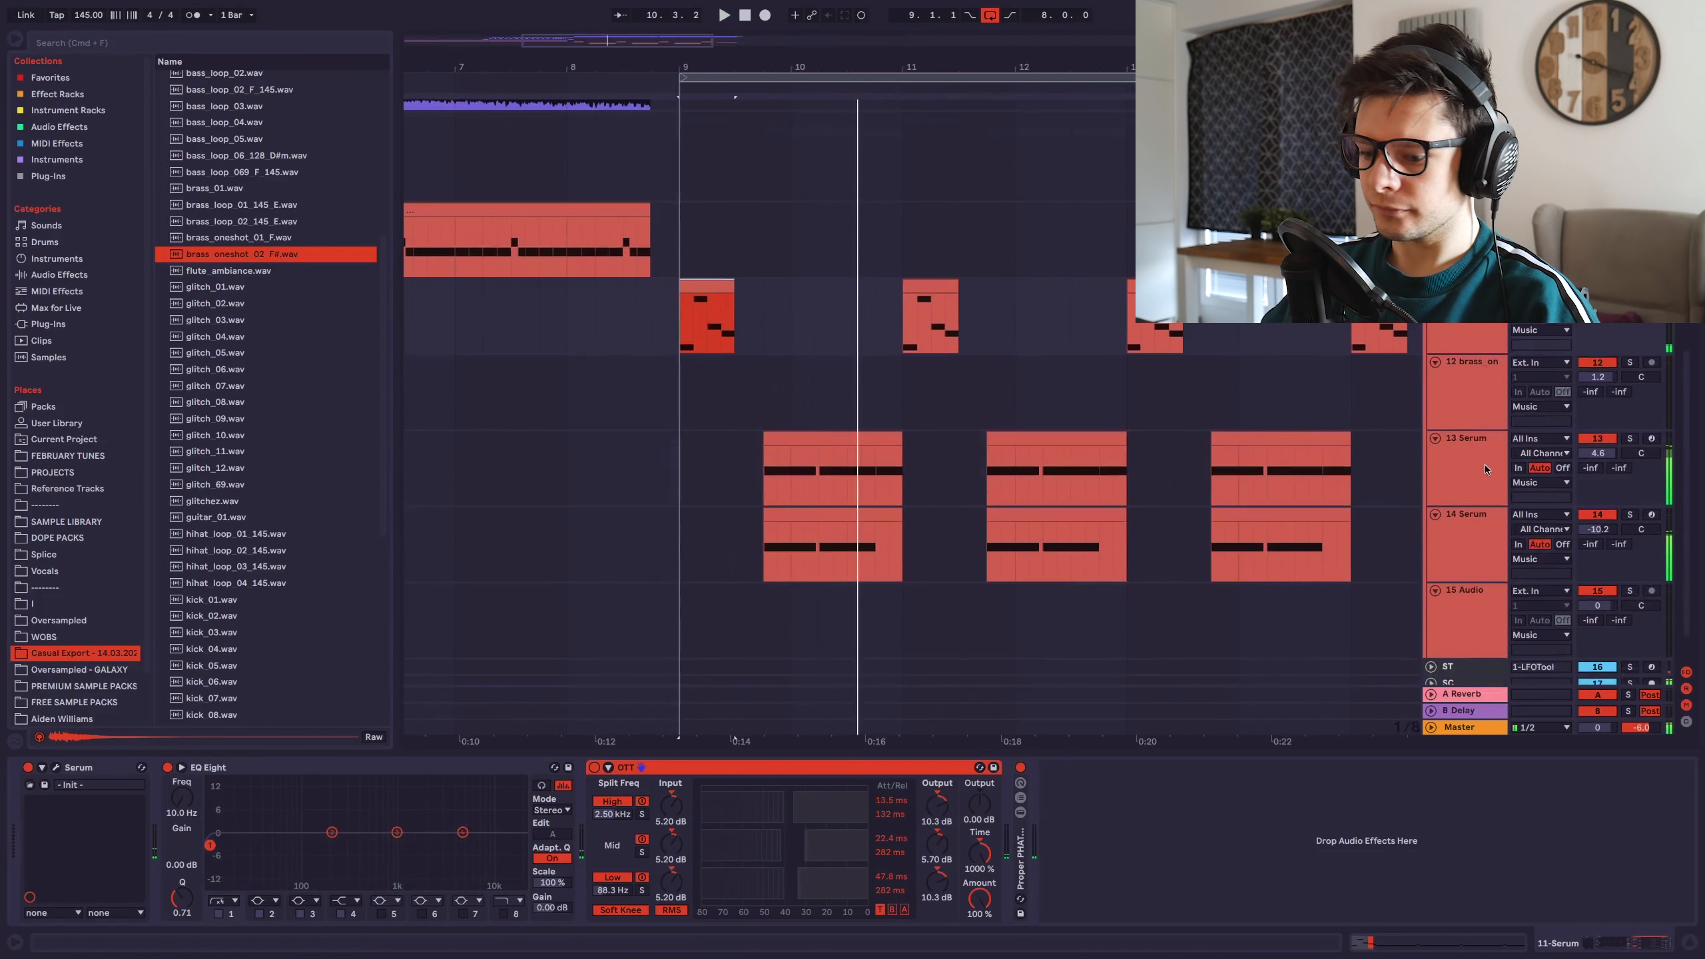
# Insert a new MIDI track below 13 Serum and search the browser for "adlib".
pyautogui.click(1465, 465)
pyautogui.press('super+shift+t')
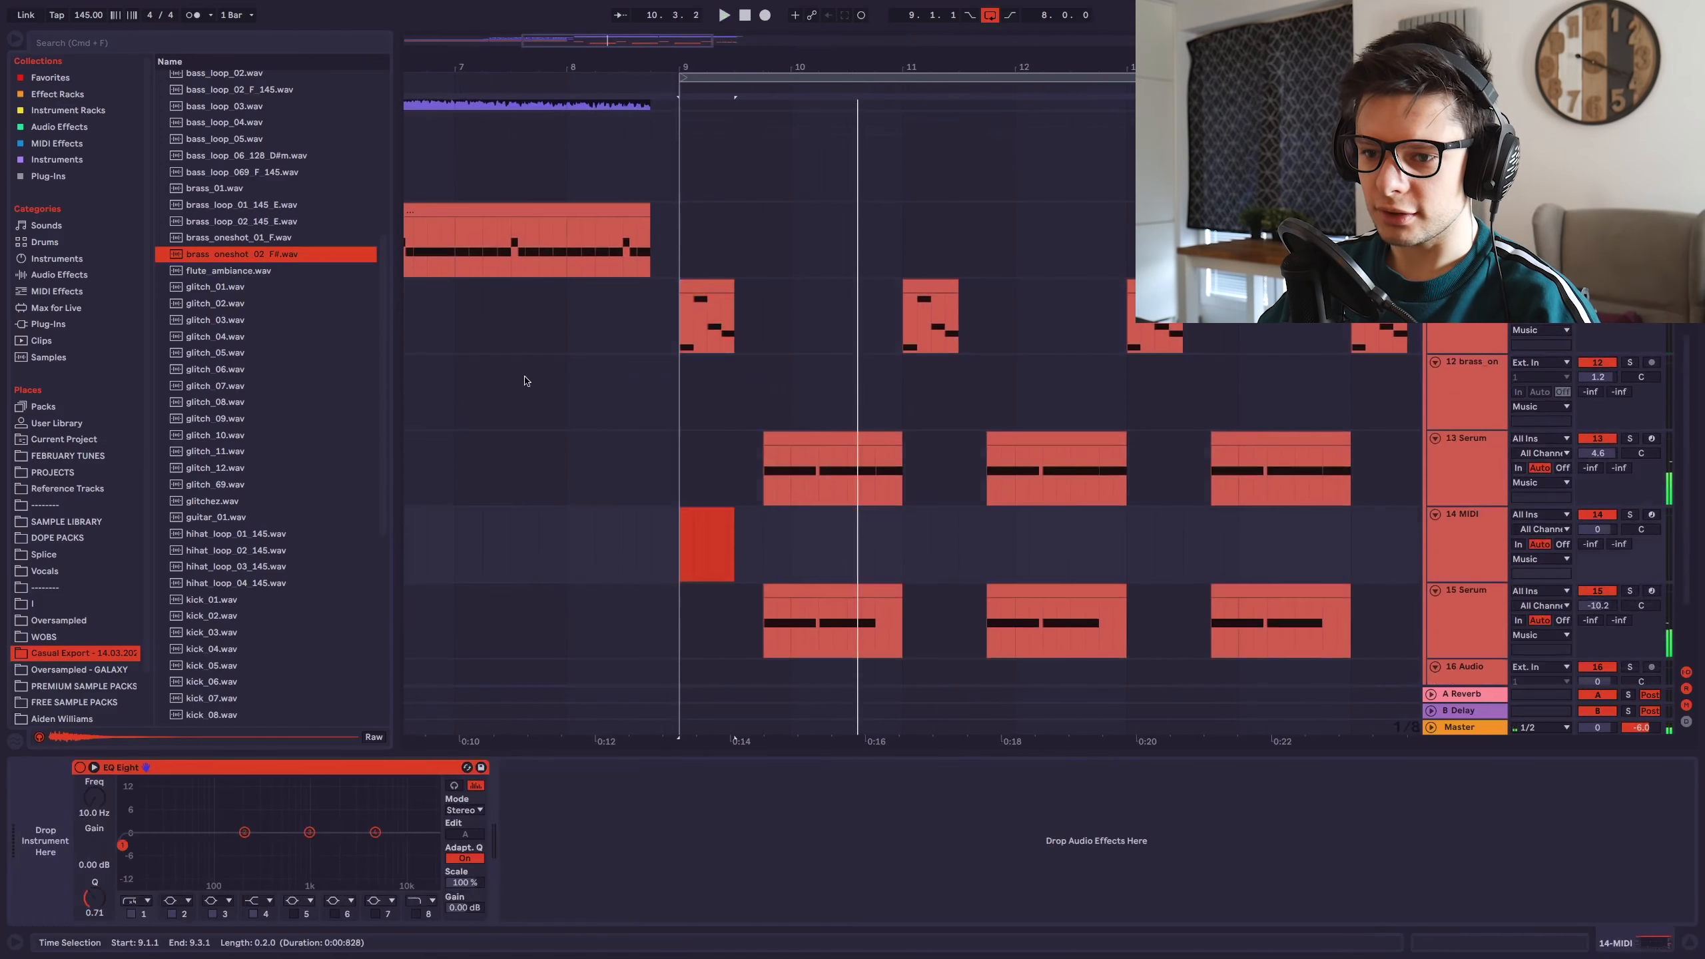
pyautogui.click(89, 45)
pyautogui.write('adlib')
# Load 80_D_YHM_AdLib_SP_10 onto the new MIDI track with a melody clip from 9.4.1 to 11.1.1, and audition it.
pyautogui.click(763, 547)
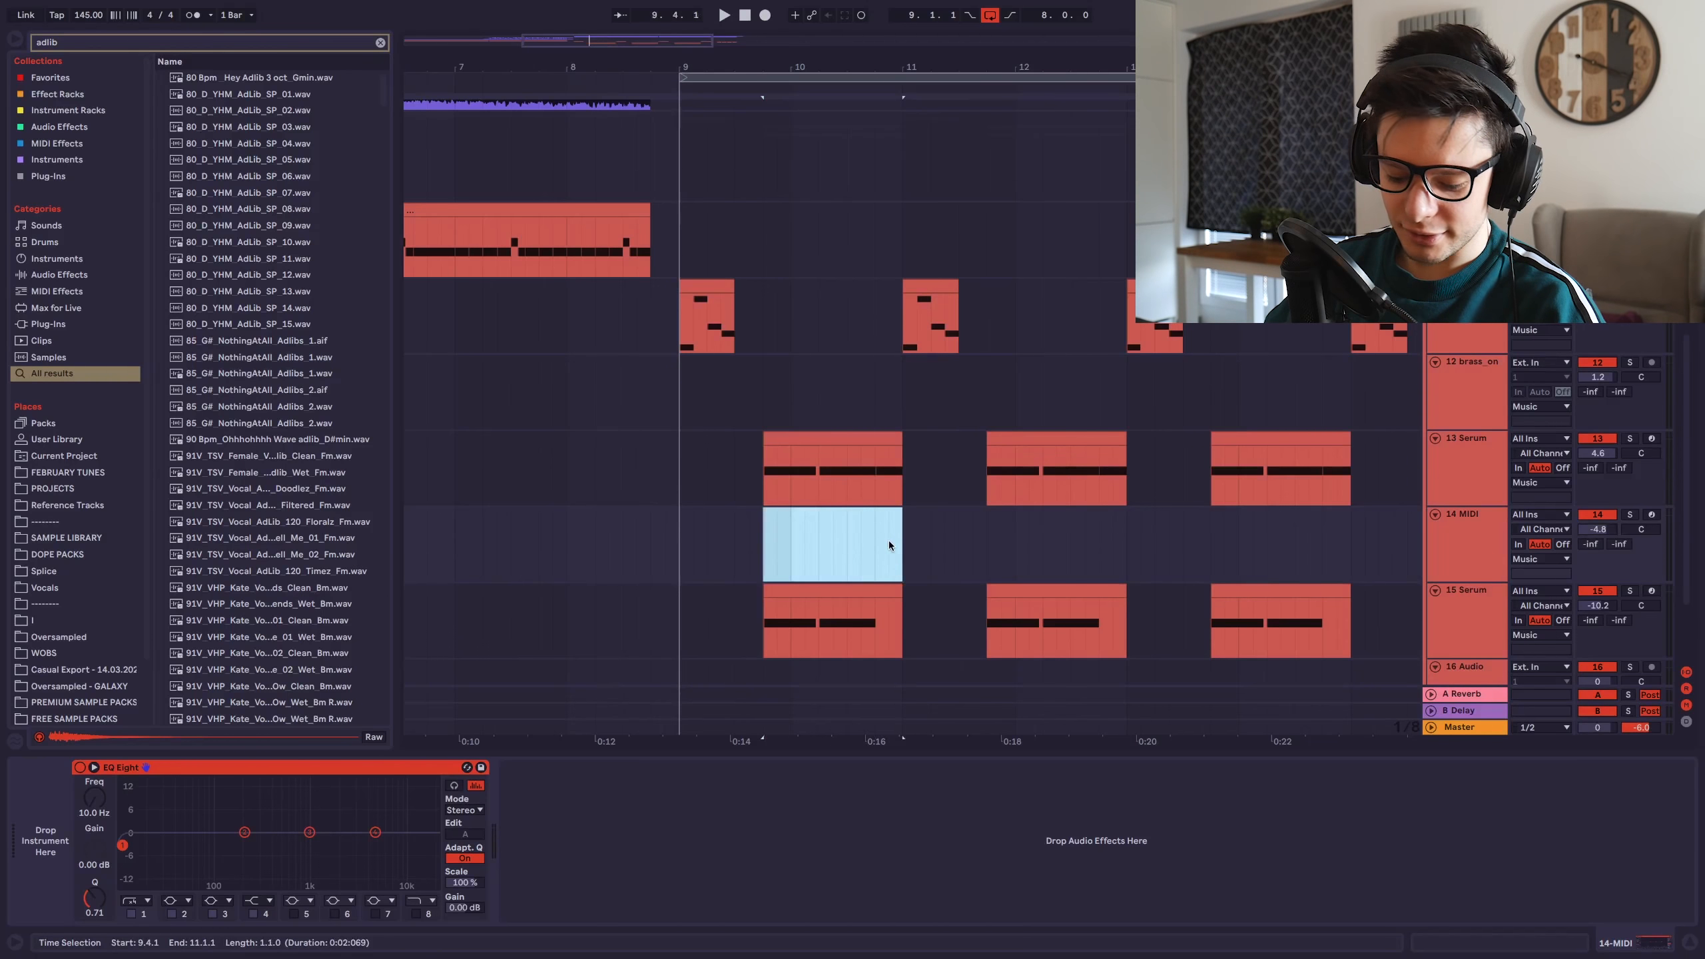
pyautogui.moveTo(889, 545); pyautogui.dragTo(890, 536)
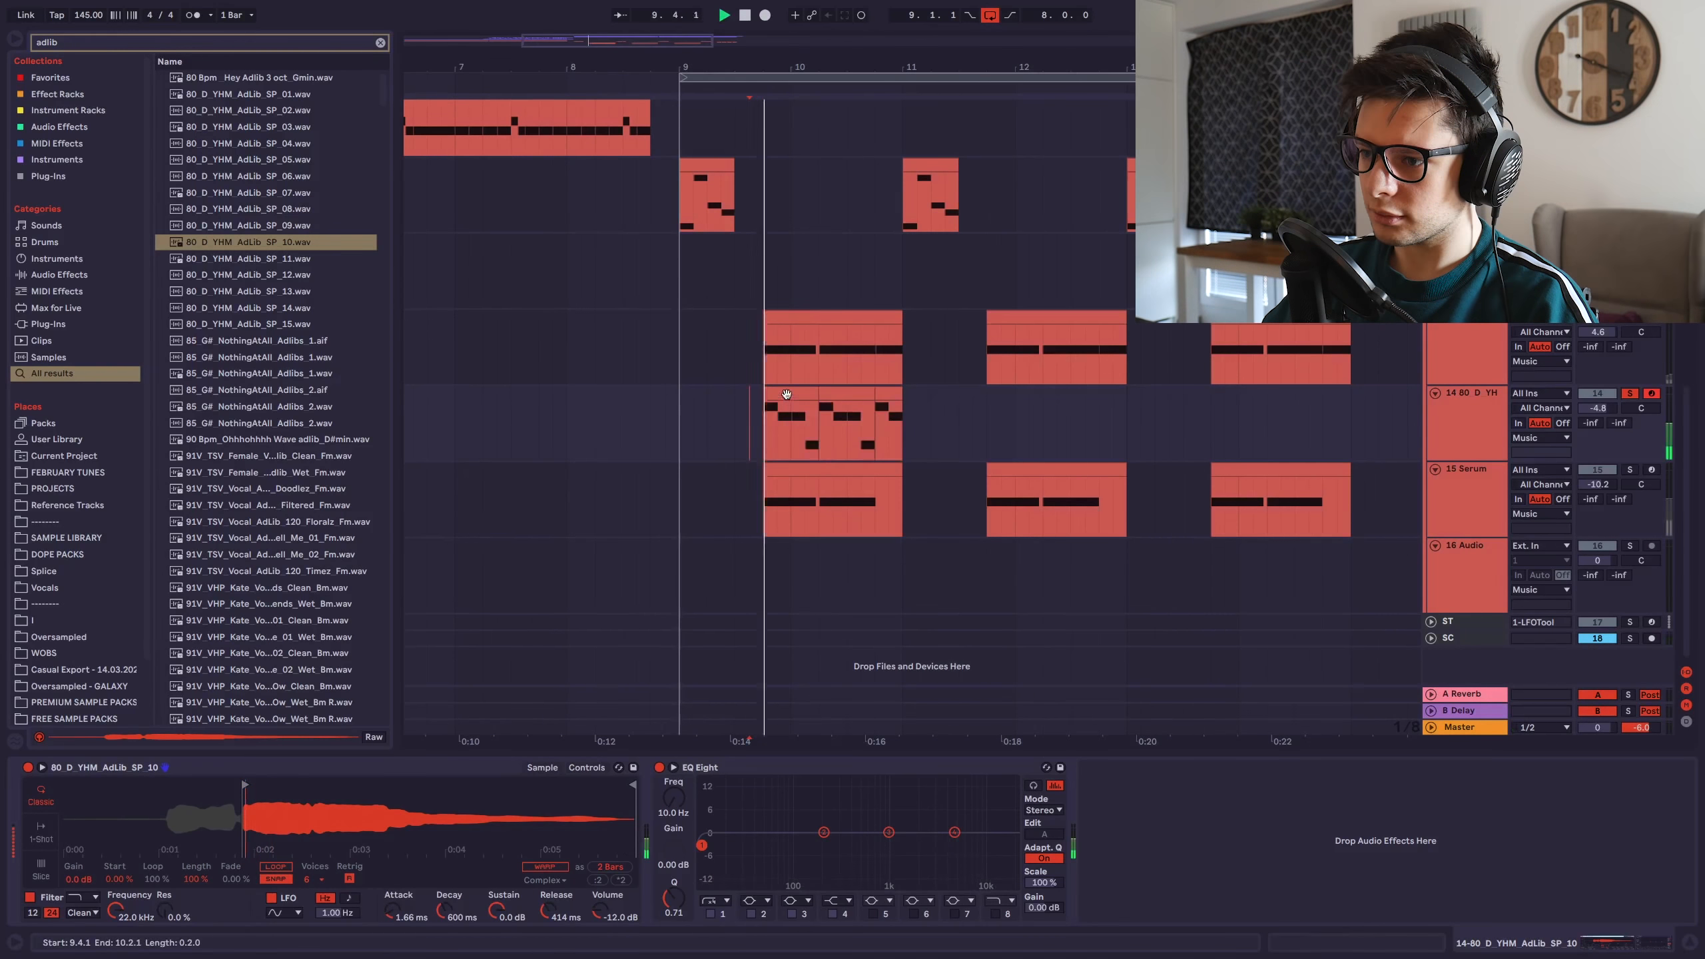
pyautogui.press('space')
pyautogui.click(892, 389)
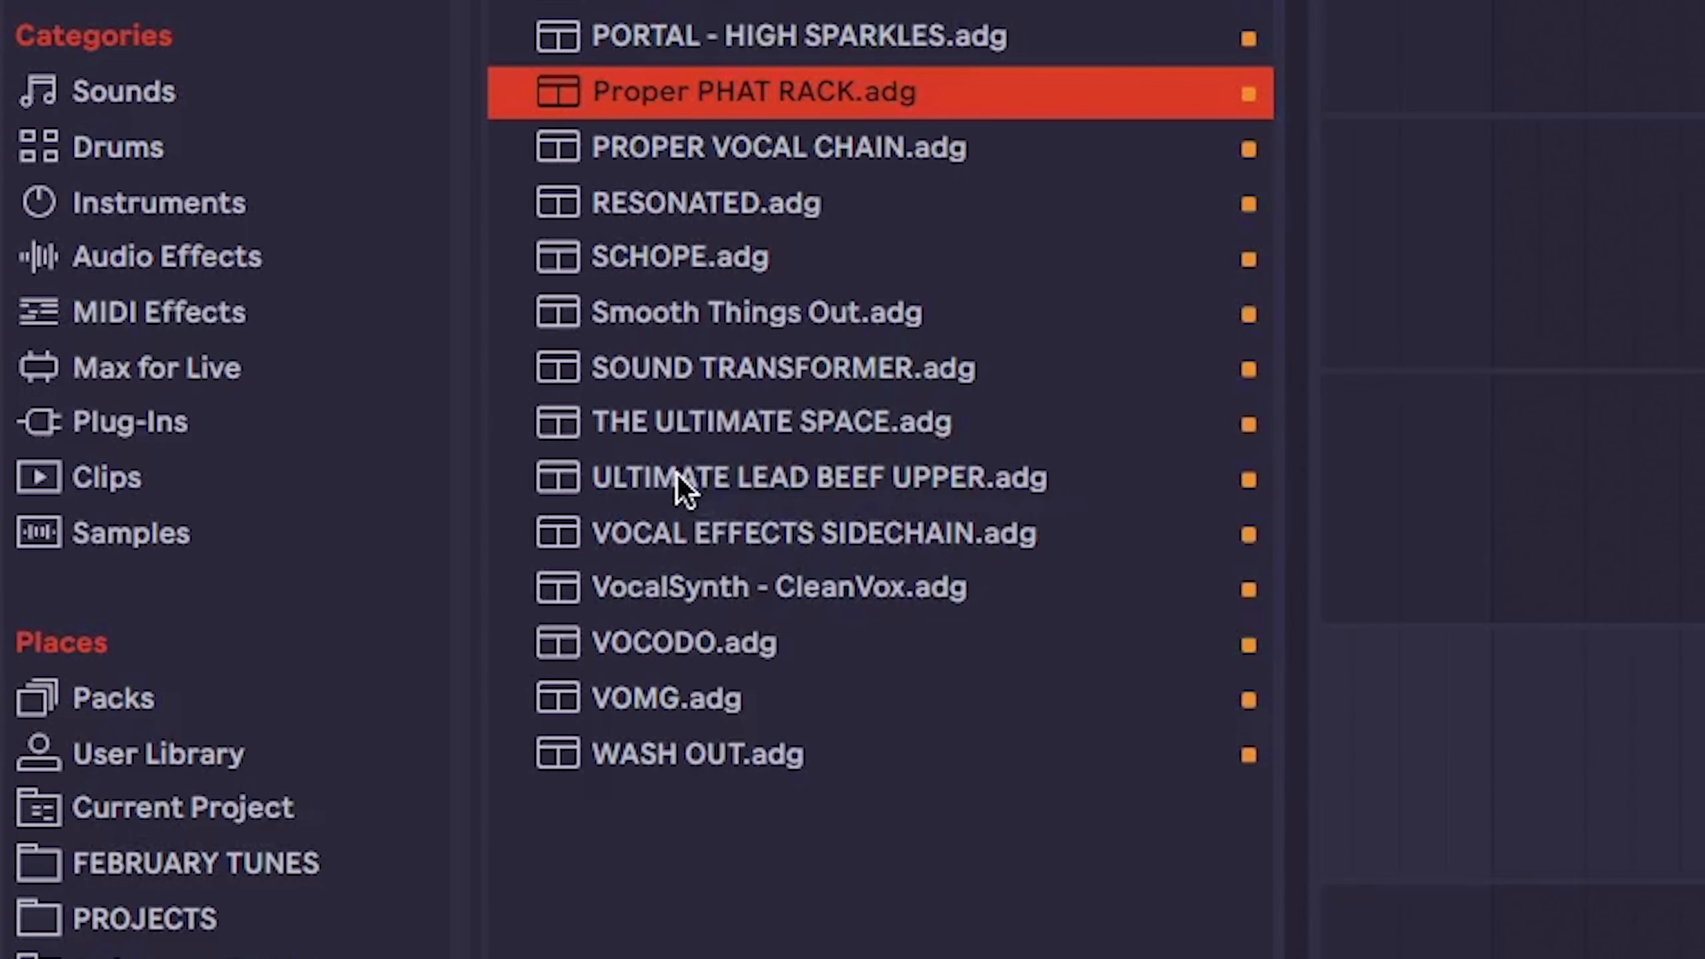
# Add the ULTIMATE LEAD BEEF UPPER rack to the adlib track, close its plug-in windows, and select the adlib clip.
pyautogui.click(676, 471)
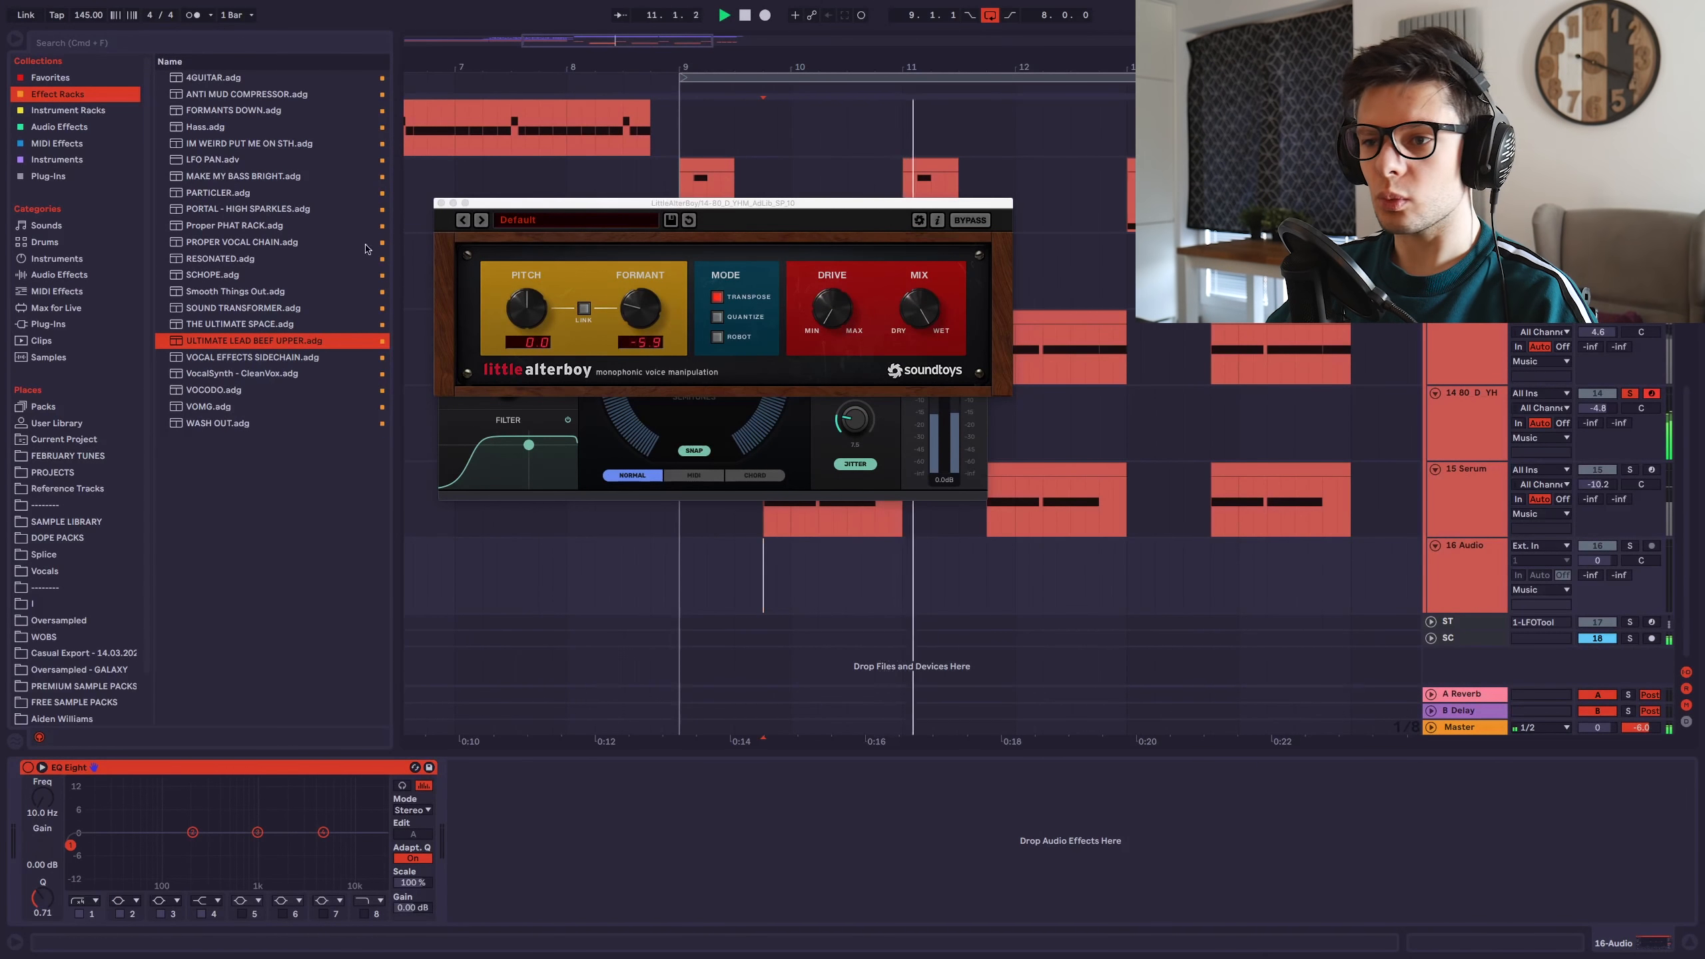
pyautogui.click(440, 203)
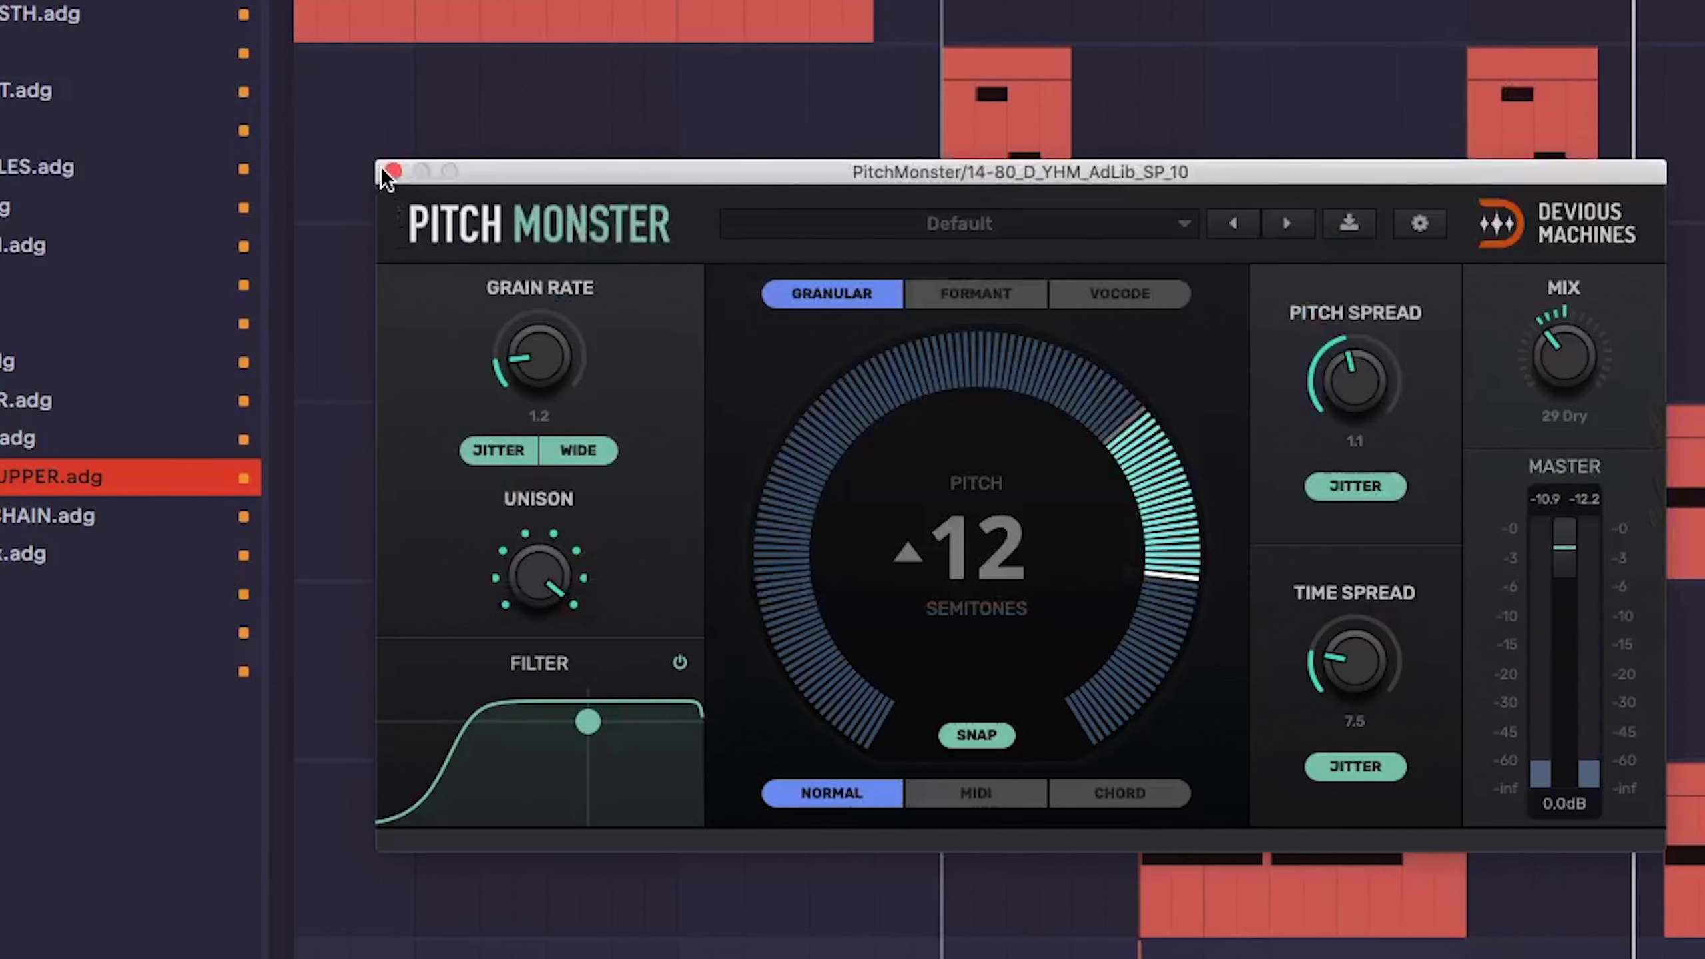
pyautogui.click(443, 208)
pyautogui.click(404, 190)
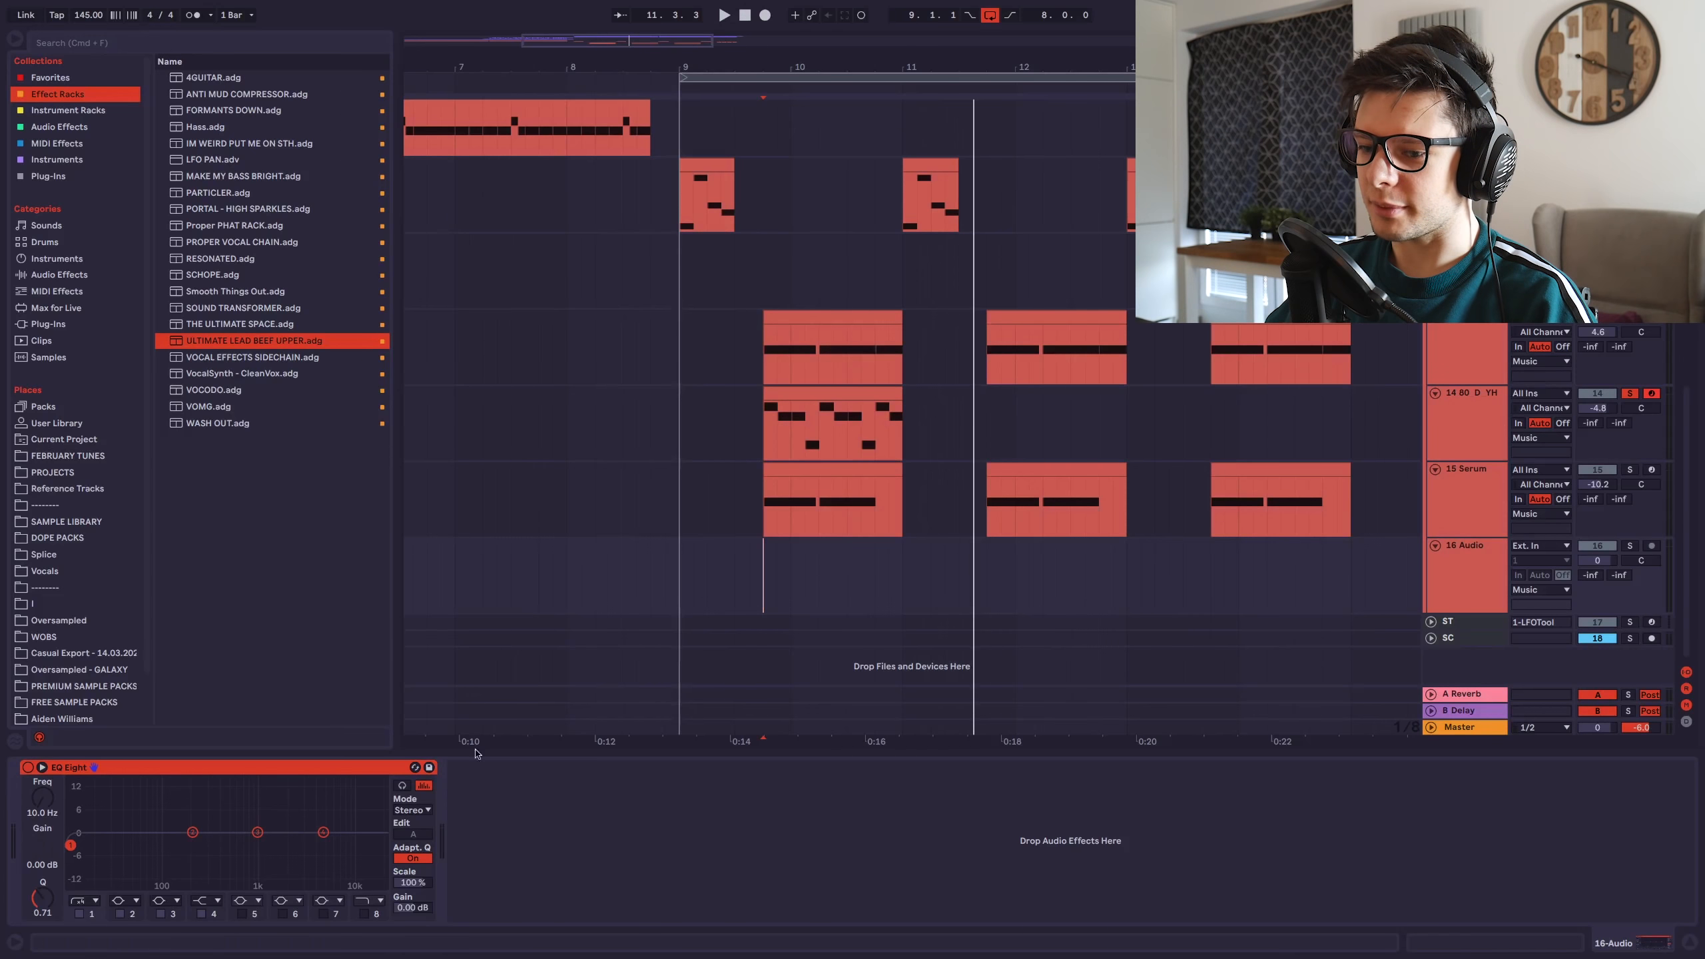
pyautogui.click(816, 423)
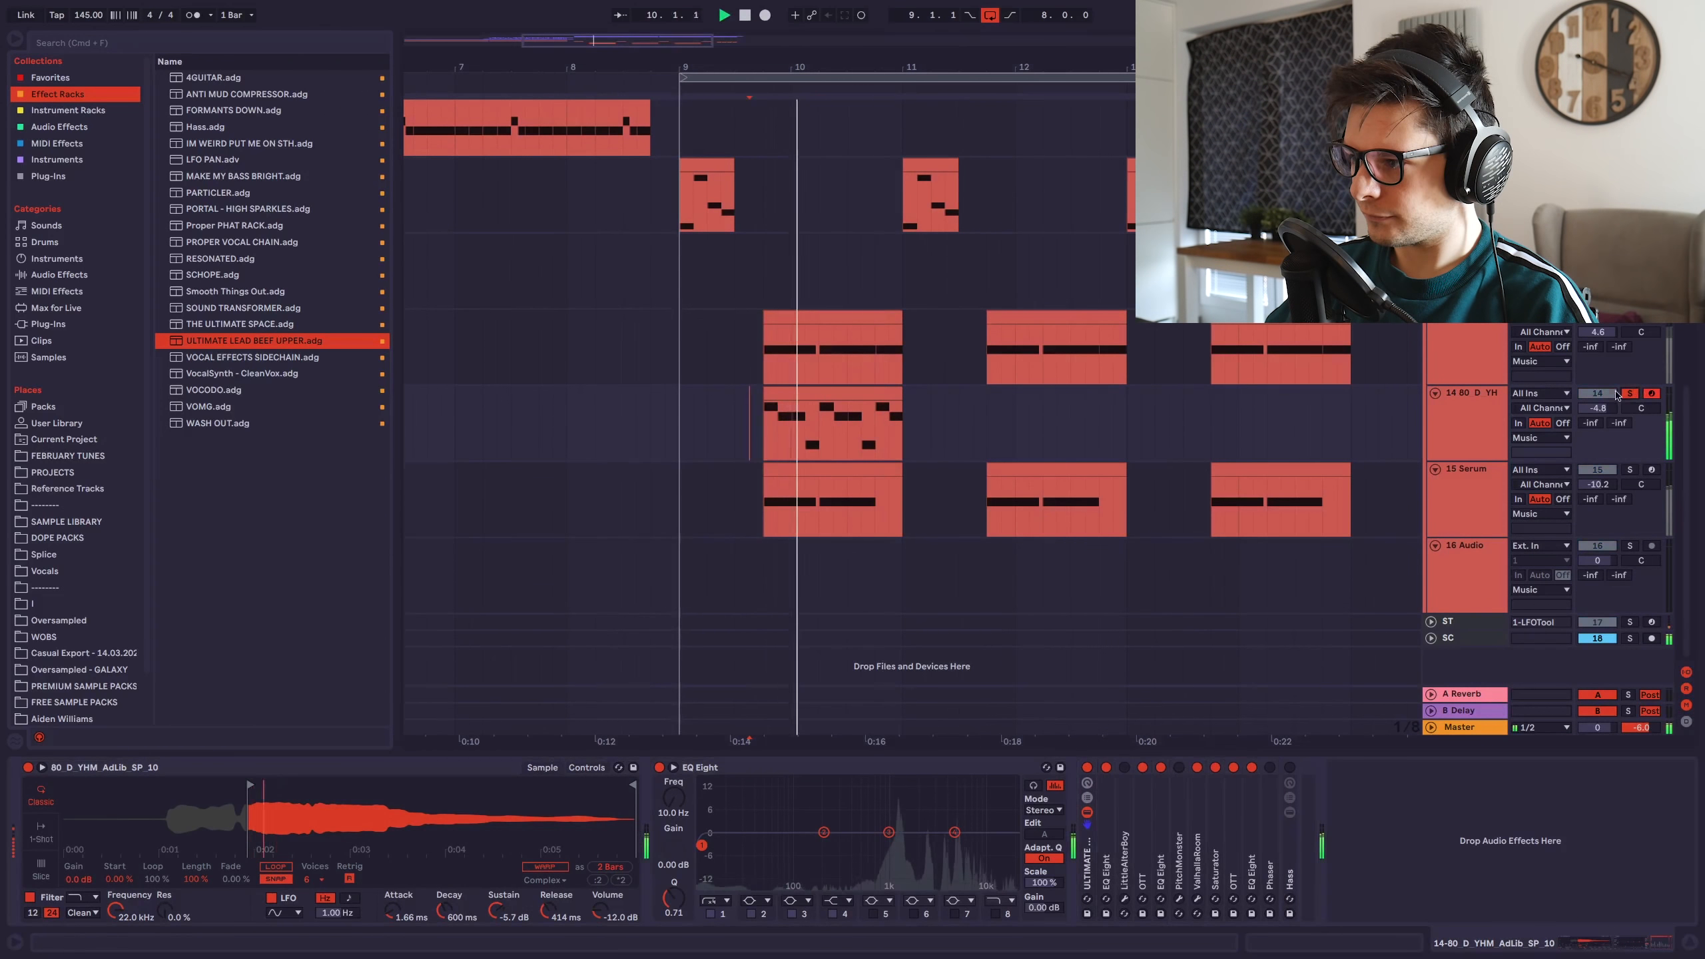
pyautogui.click(795, 389)
# Try an extra copy of OTT before ValhallaRoom in the adlib track's rack and delete it.
pyautogui.click(1119, 828)
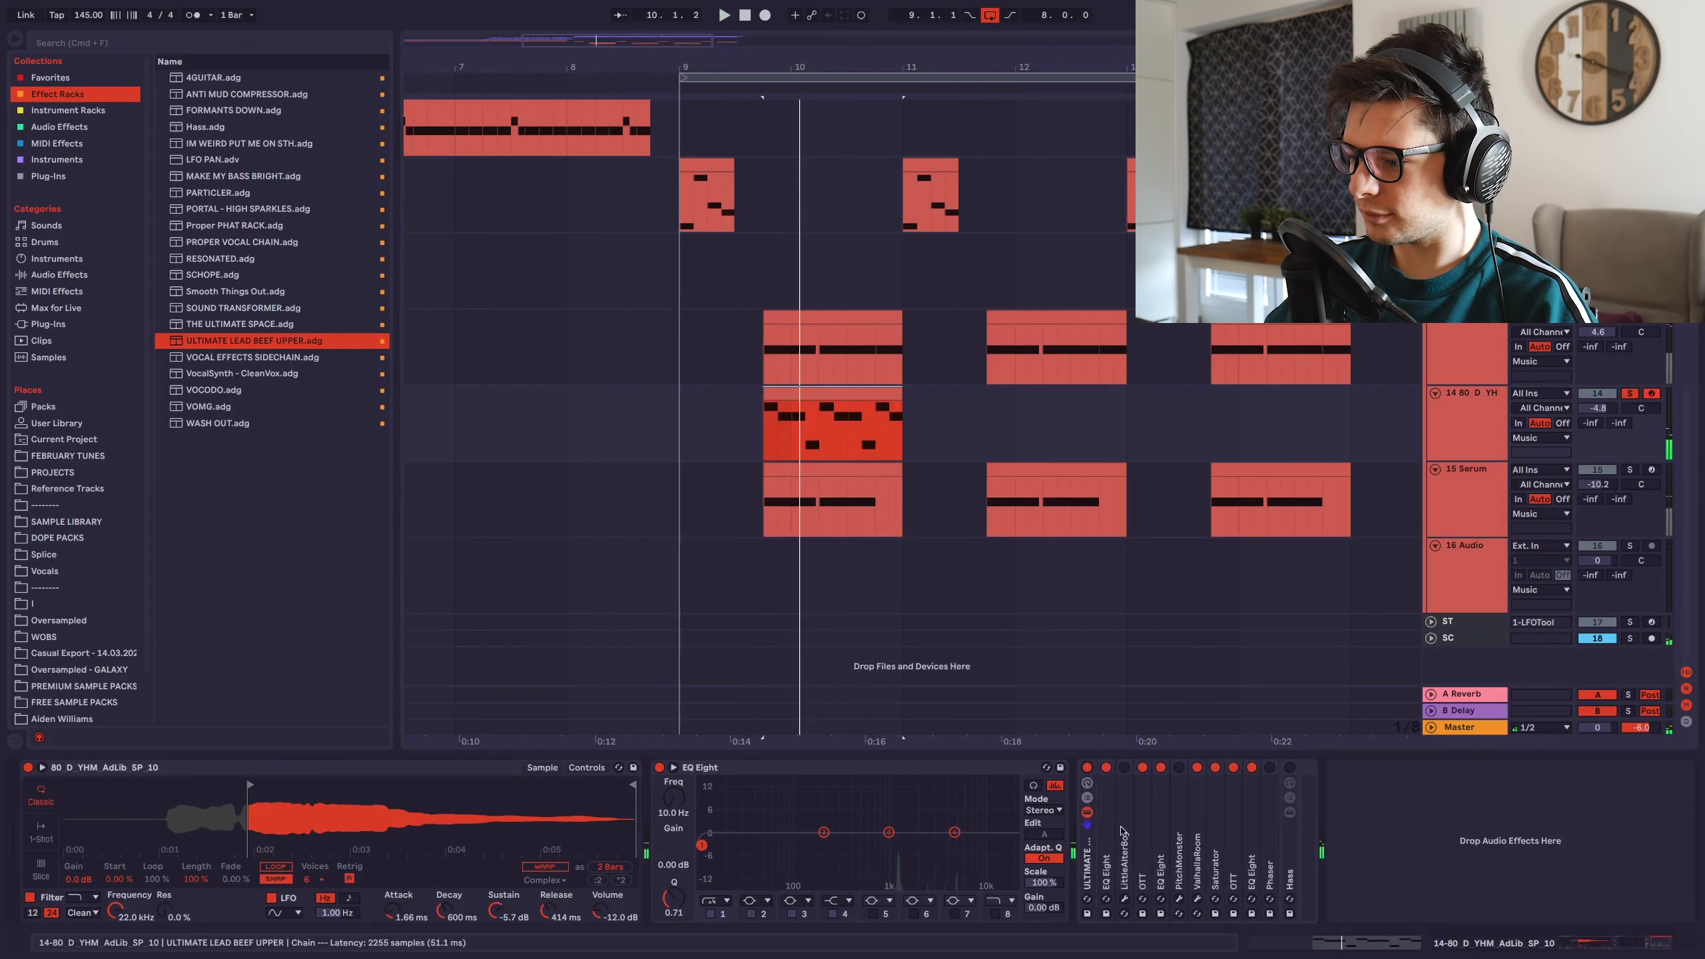
pyautogui.moveTo(1234, 849); pyautogui.dragTo(1190, 850)
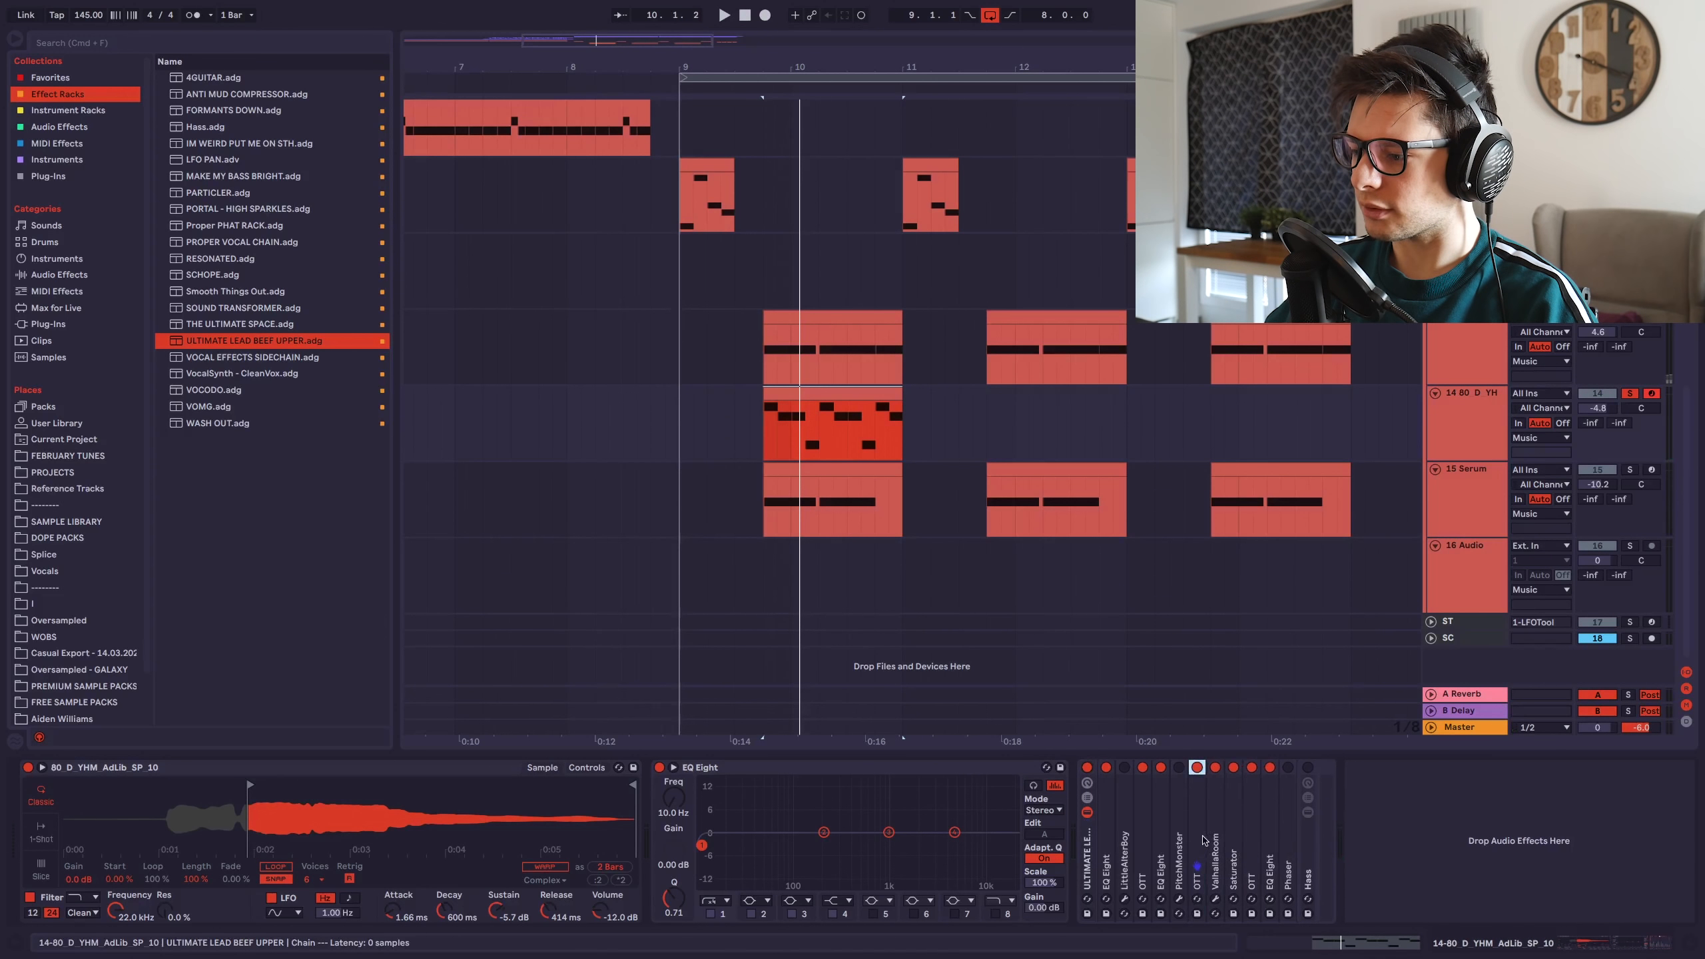
pyautogui.press('Delete')
# Set the adlib track's LittleAlterBoy formant to -12.0 during playback, unsolo the track, and close the plug-in window.
pyautogui.click(743, 436)
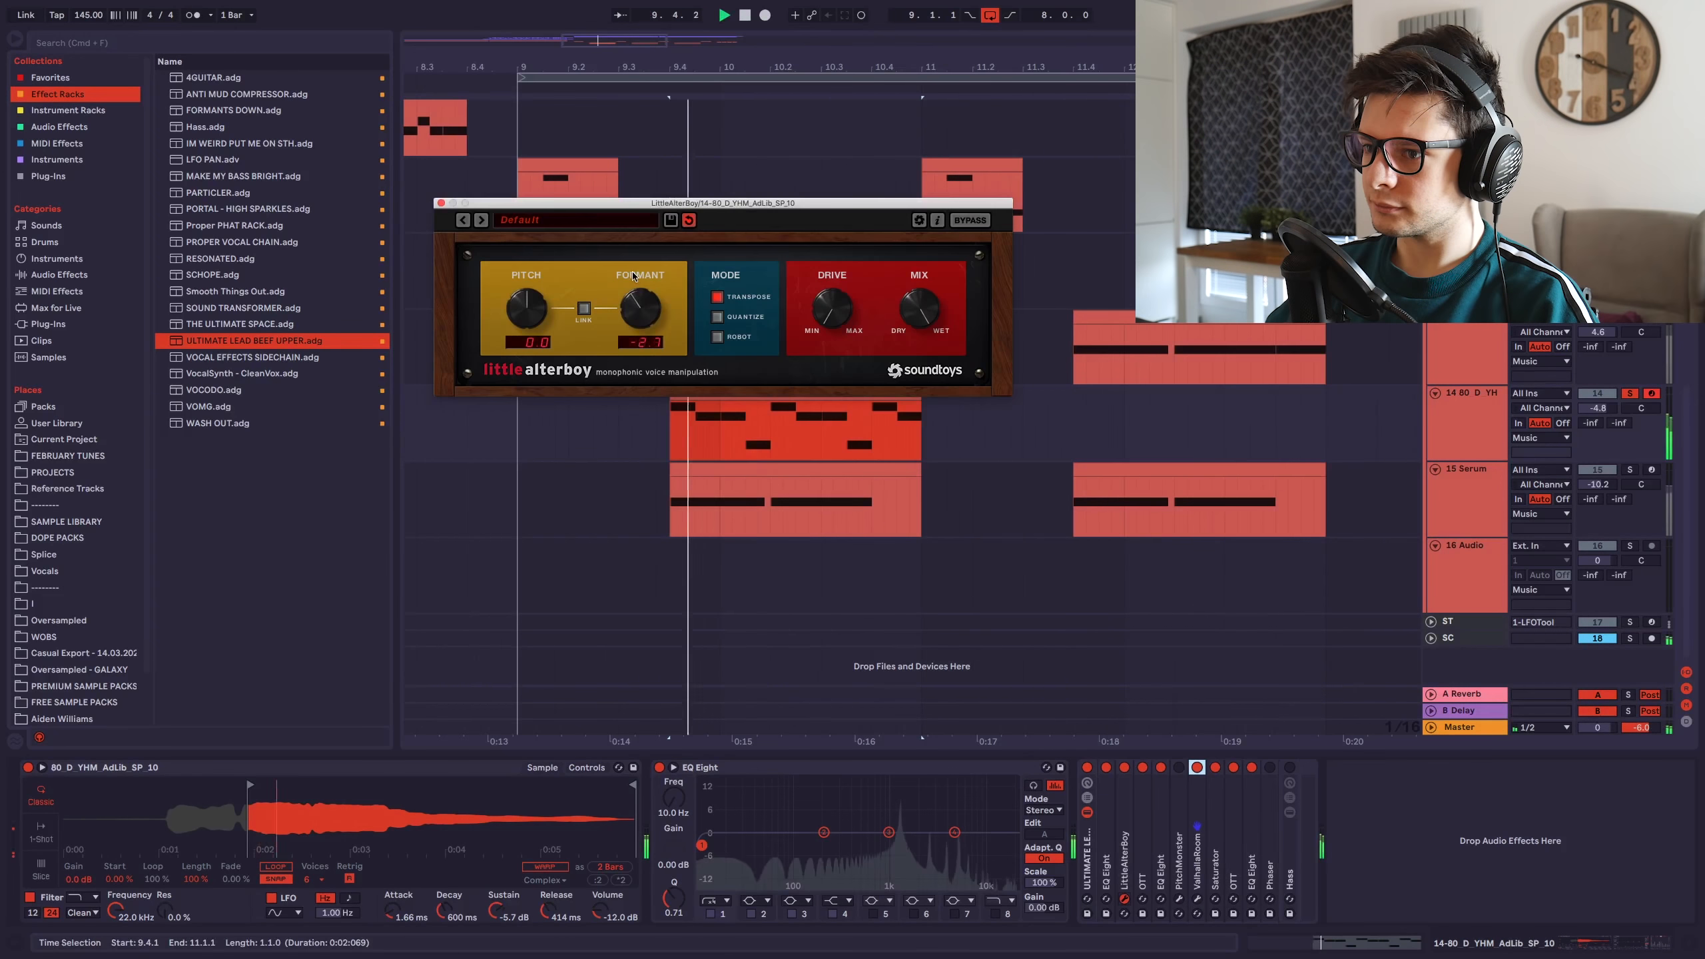
pyautogui.moveTo(633, 275); pyautogui.dragTo(642, 258)
pyautogui.press('space')
pyautogui.press('space')
pyautogui.press('space')
pyautogui.press('space')
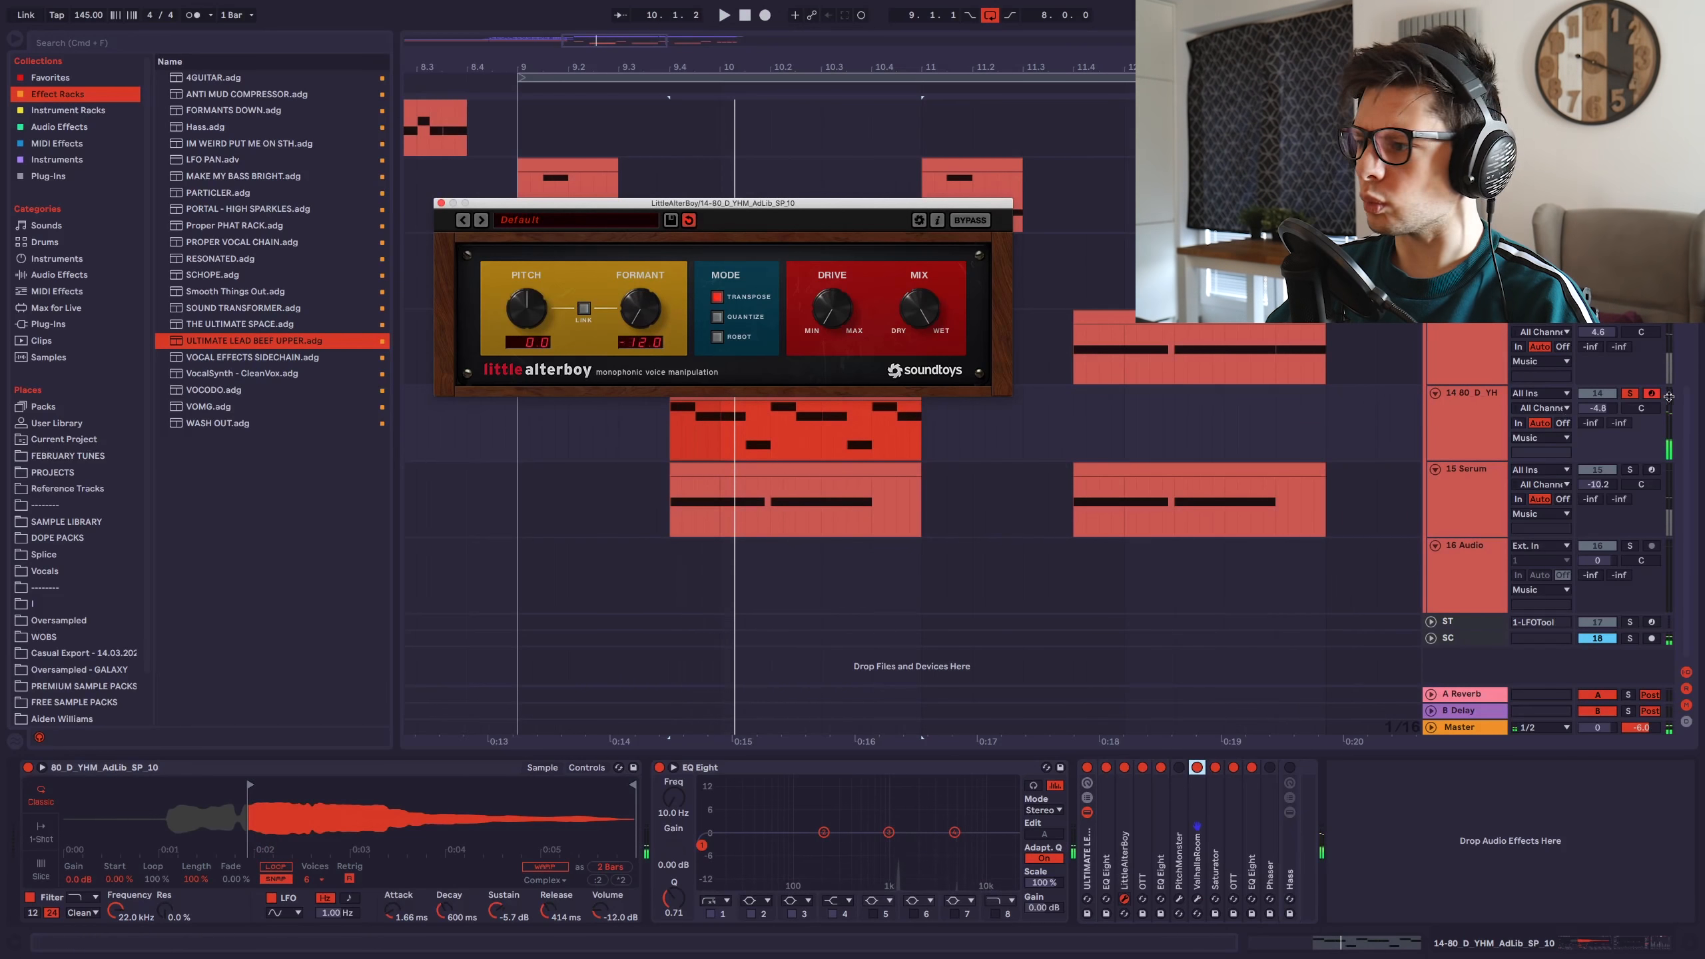
pyautogui.click(1630, 394)
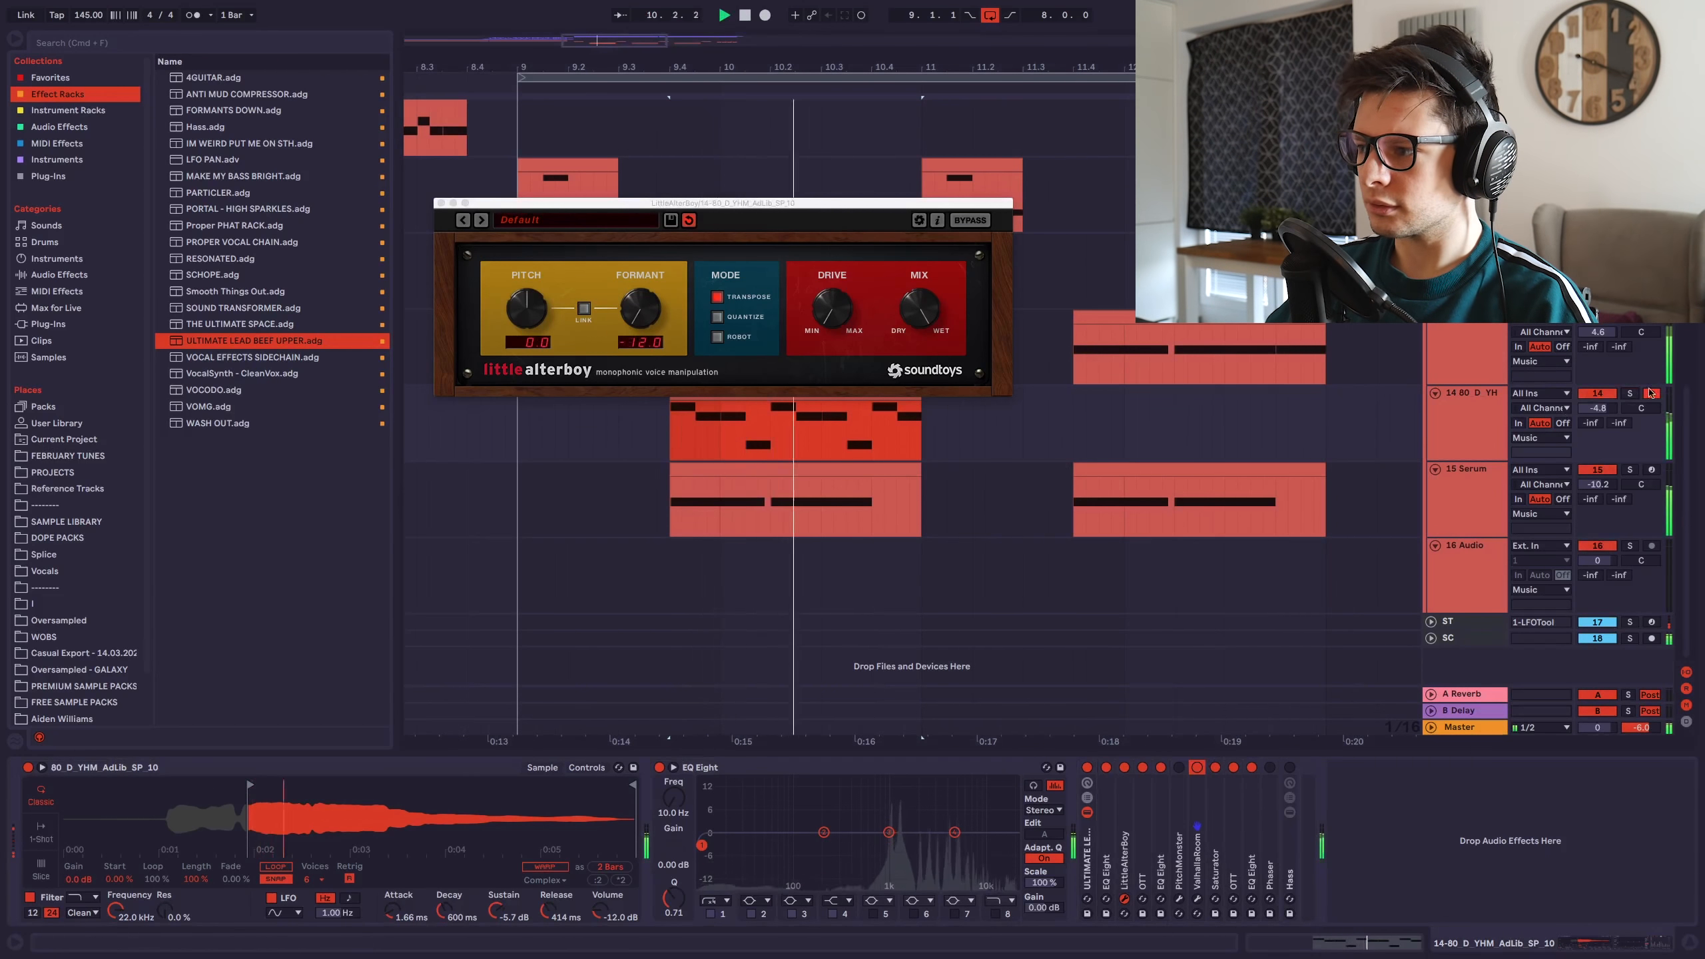
pyautogui.click(440, 203)
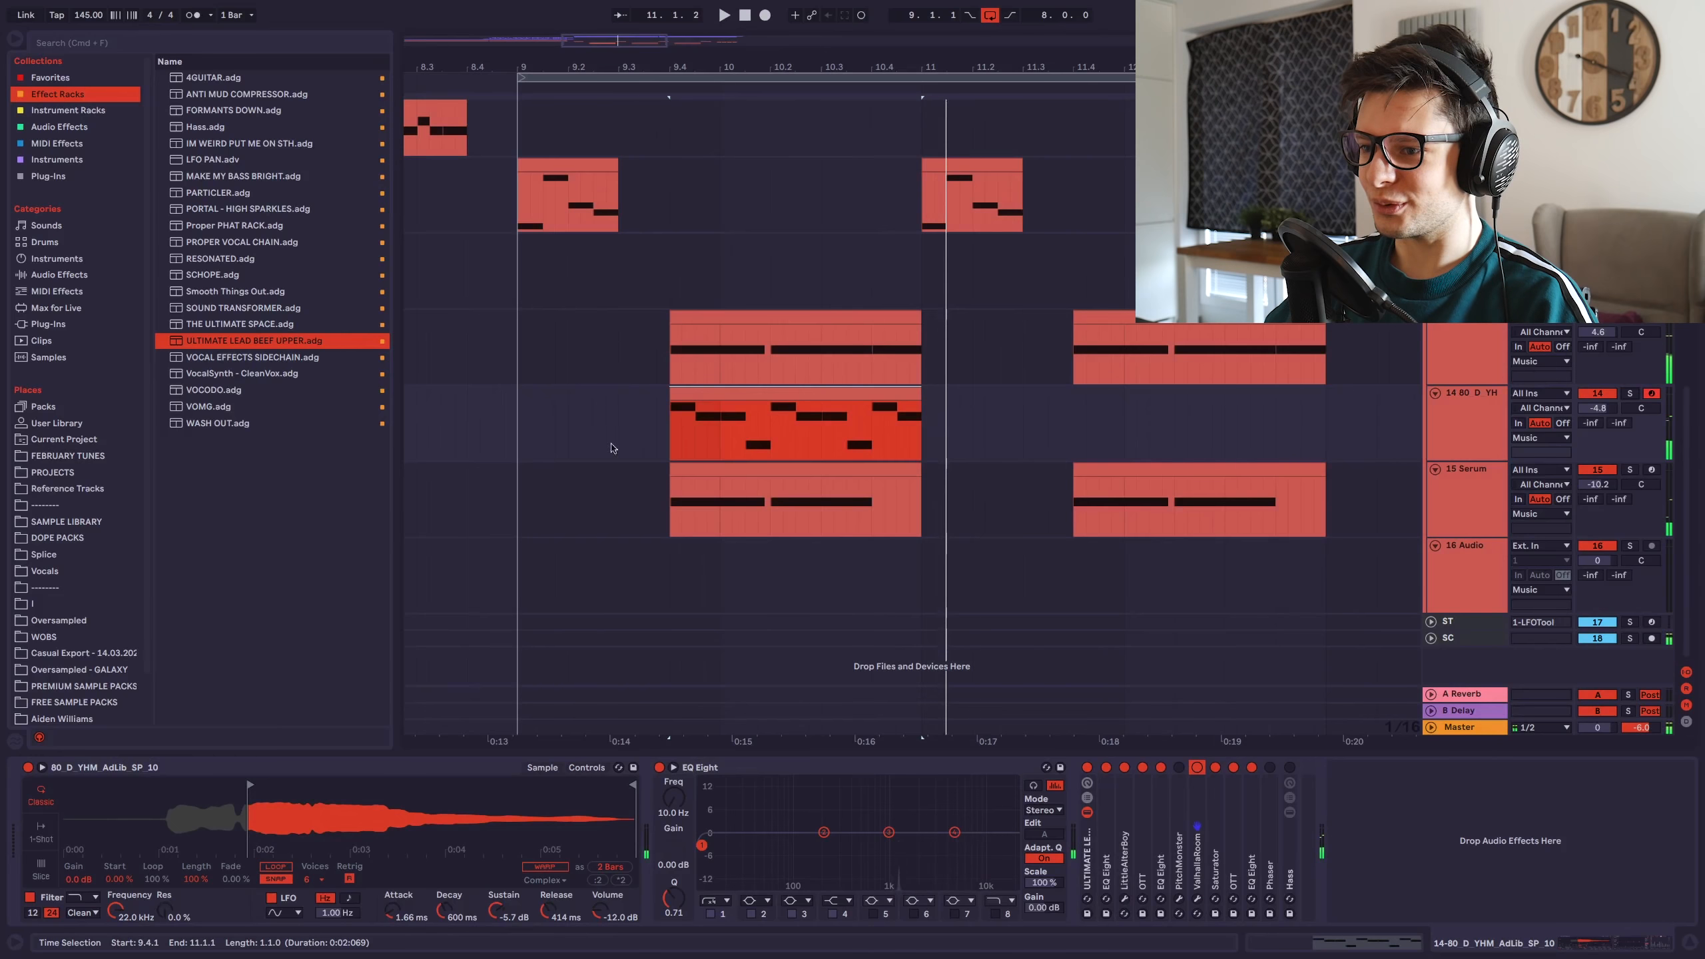
# Solo the adlib track for another listen and copy its clip to beat 11.4.
pyautogui.click(1628, 394)
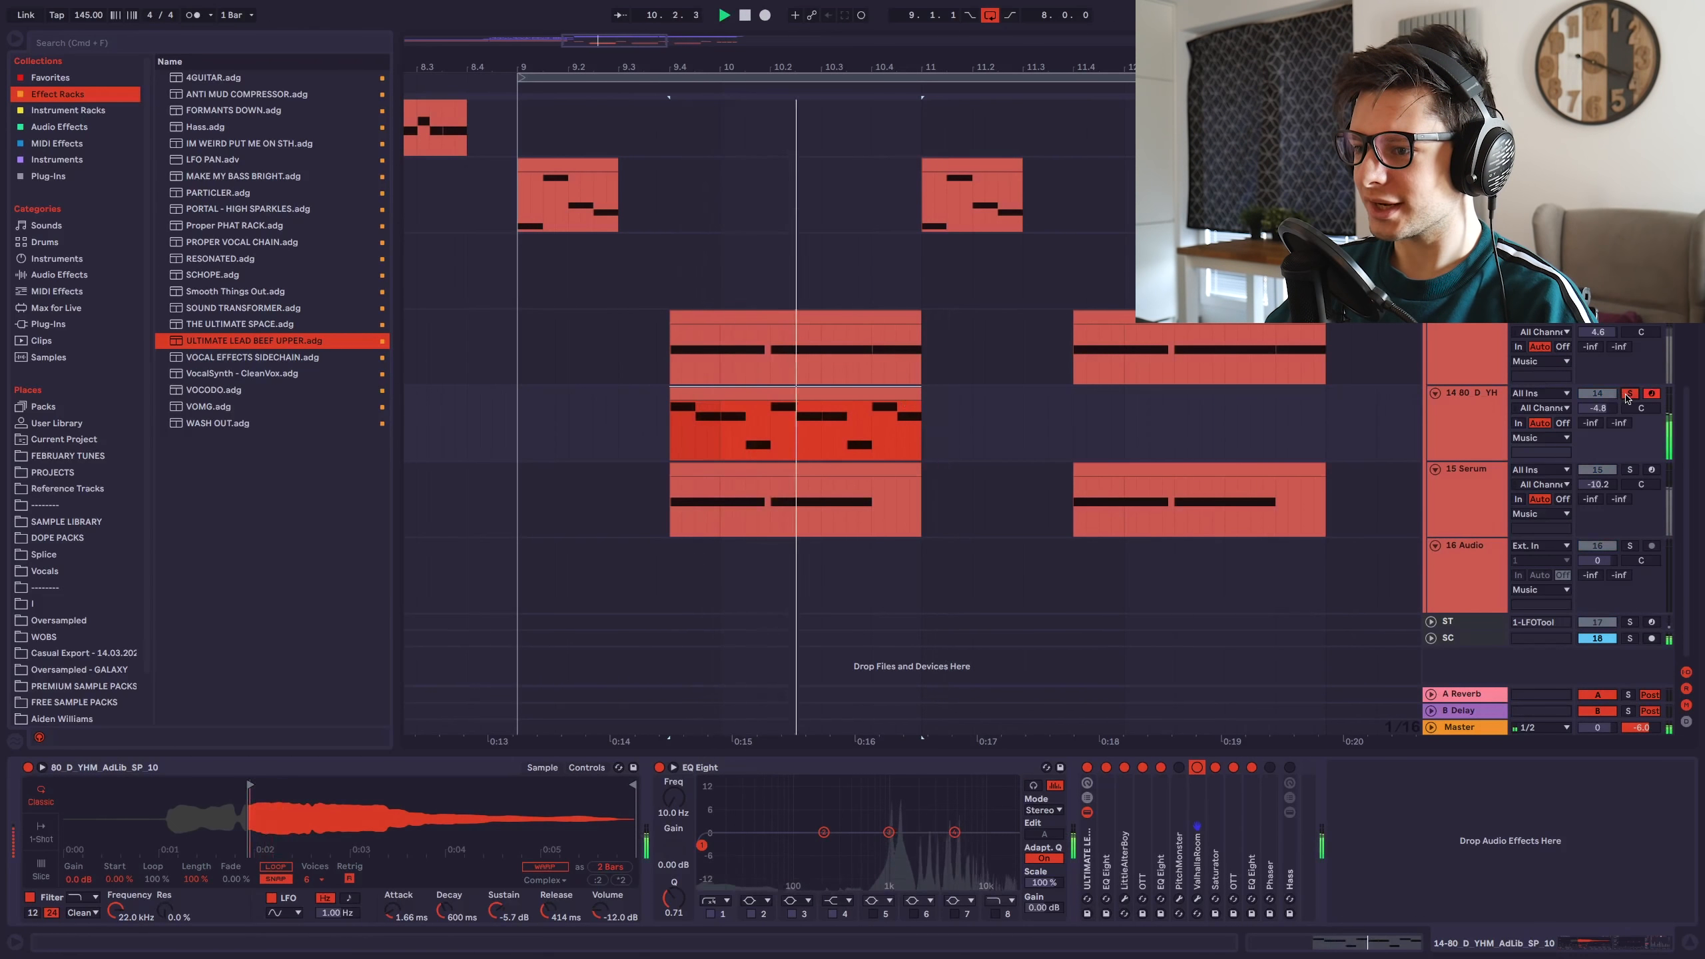
pyautogui.moveTo(847, 394); pyautogui.dragTo(1267, 411)
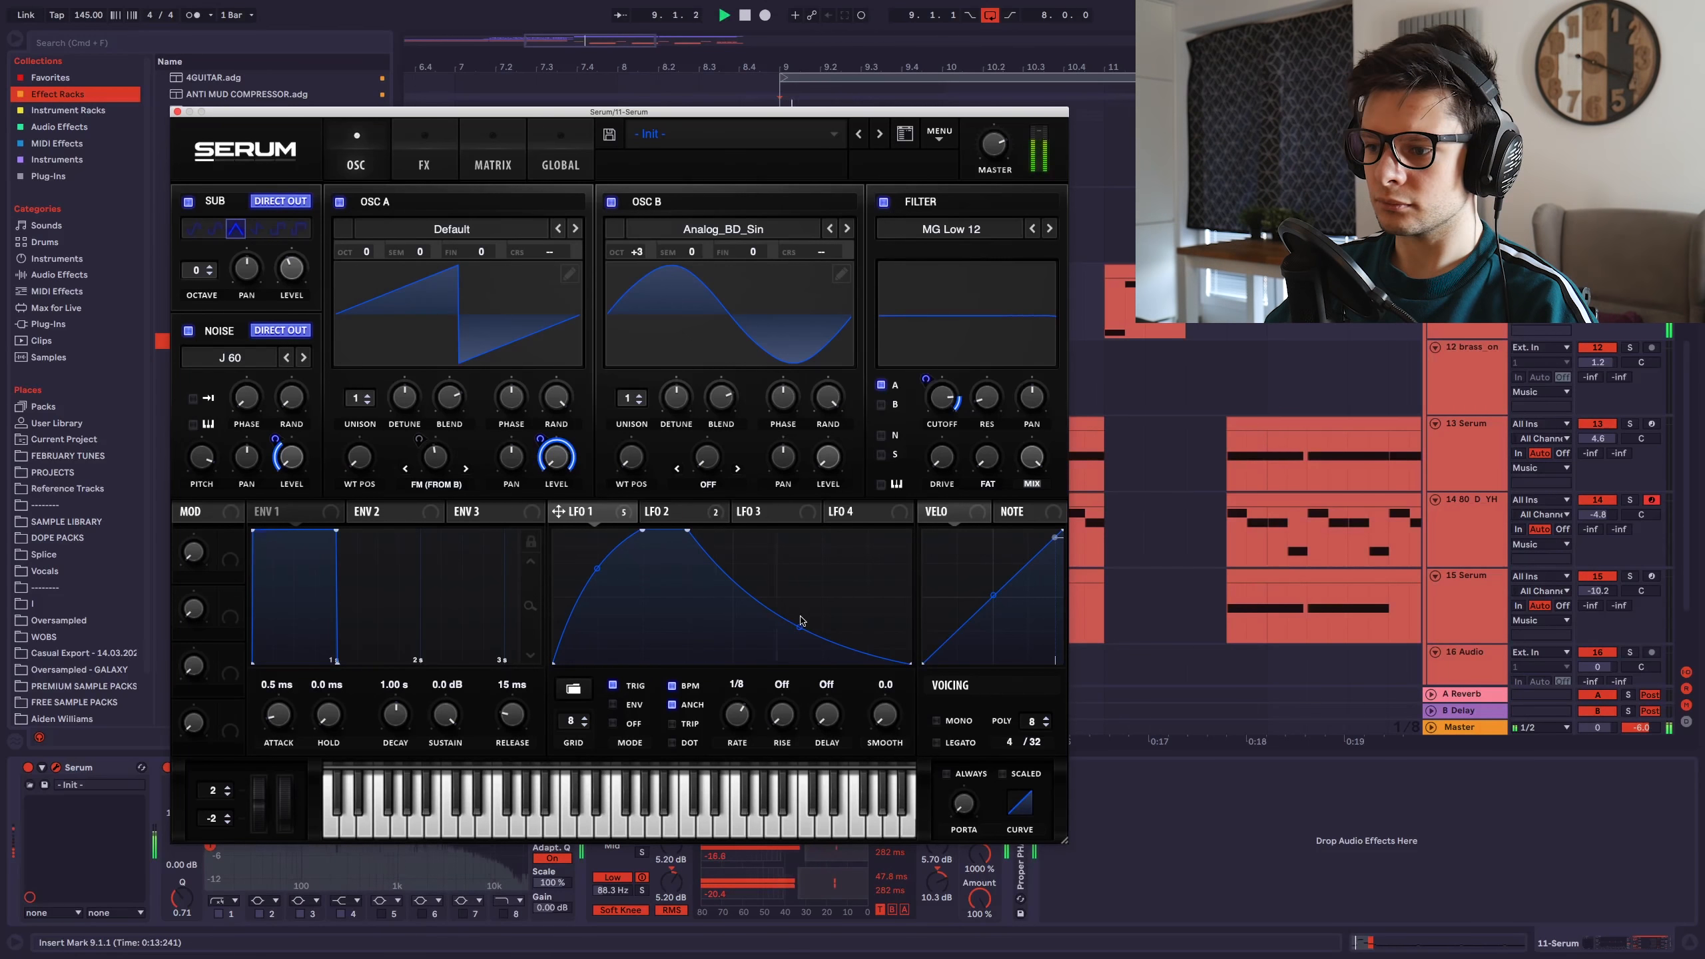
# Adjust oscillator B's octave in the 11 Serum instrument and show the track's B Octave automation.
pyautogui.moveTo(634, 255); pyautogui.dragTo(661, 222)
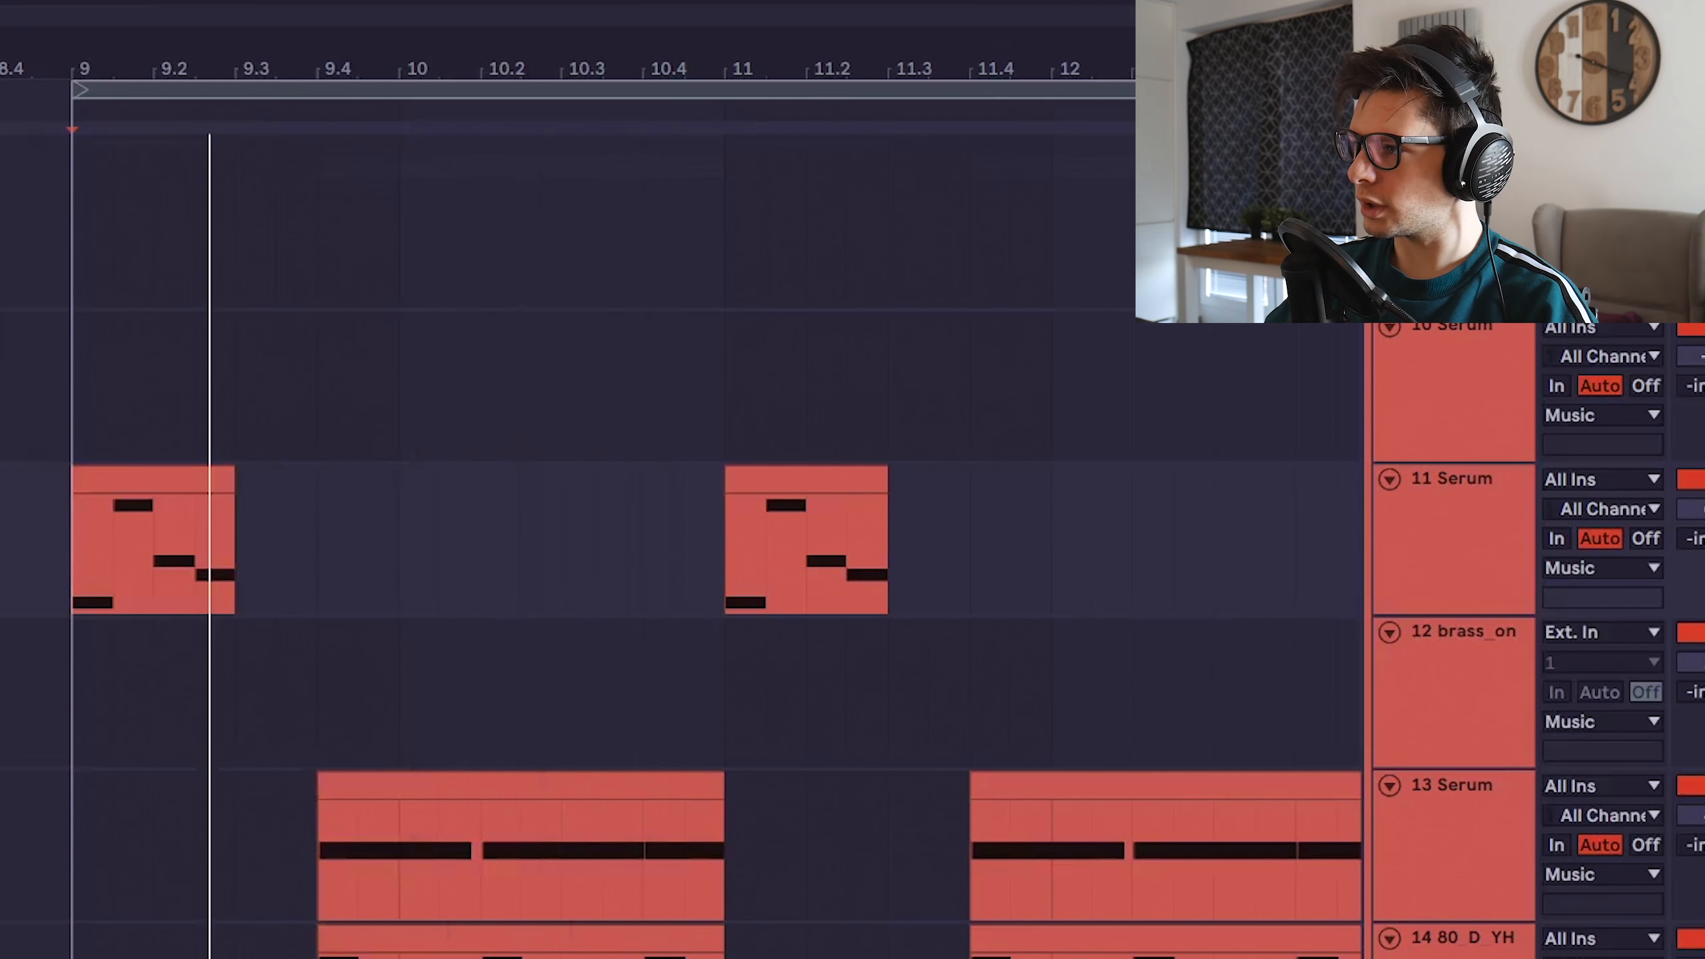
pyautogui.press('a')
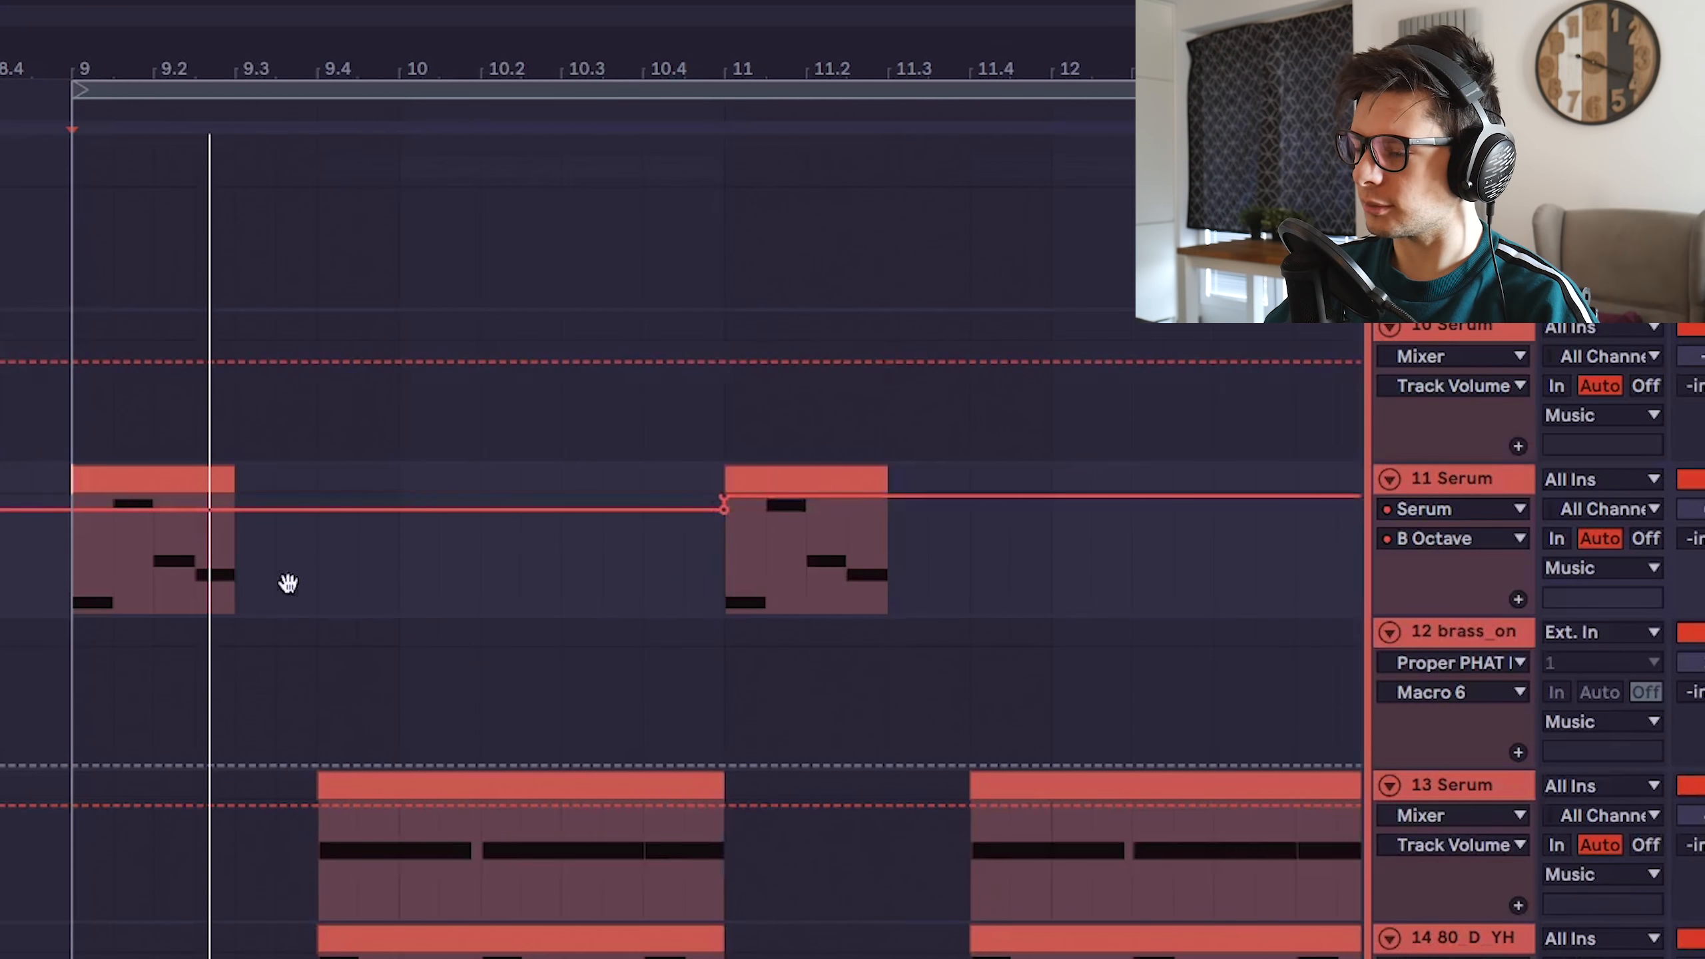
# Play back the drop and try ValhallaRoom at the end of the 11 Serum track's effect chain.
pyautogui.hscroll(3, 562, 523)
pyautogui.press('space')
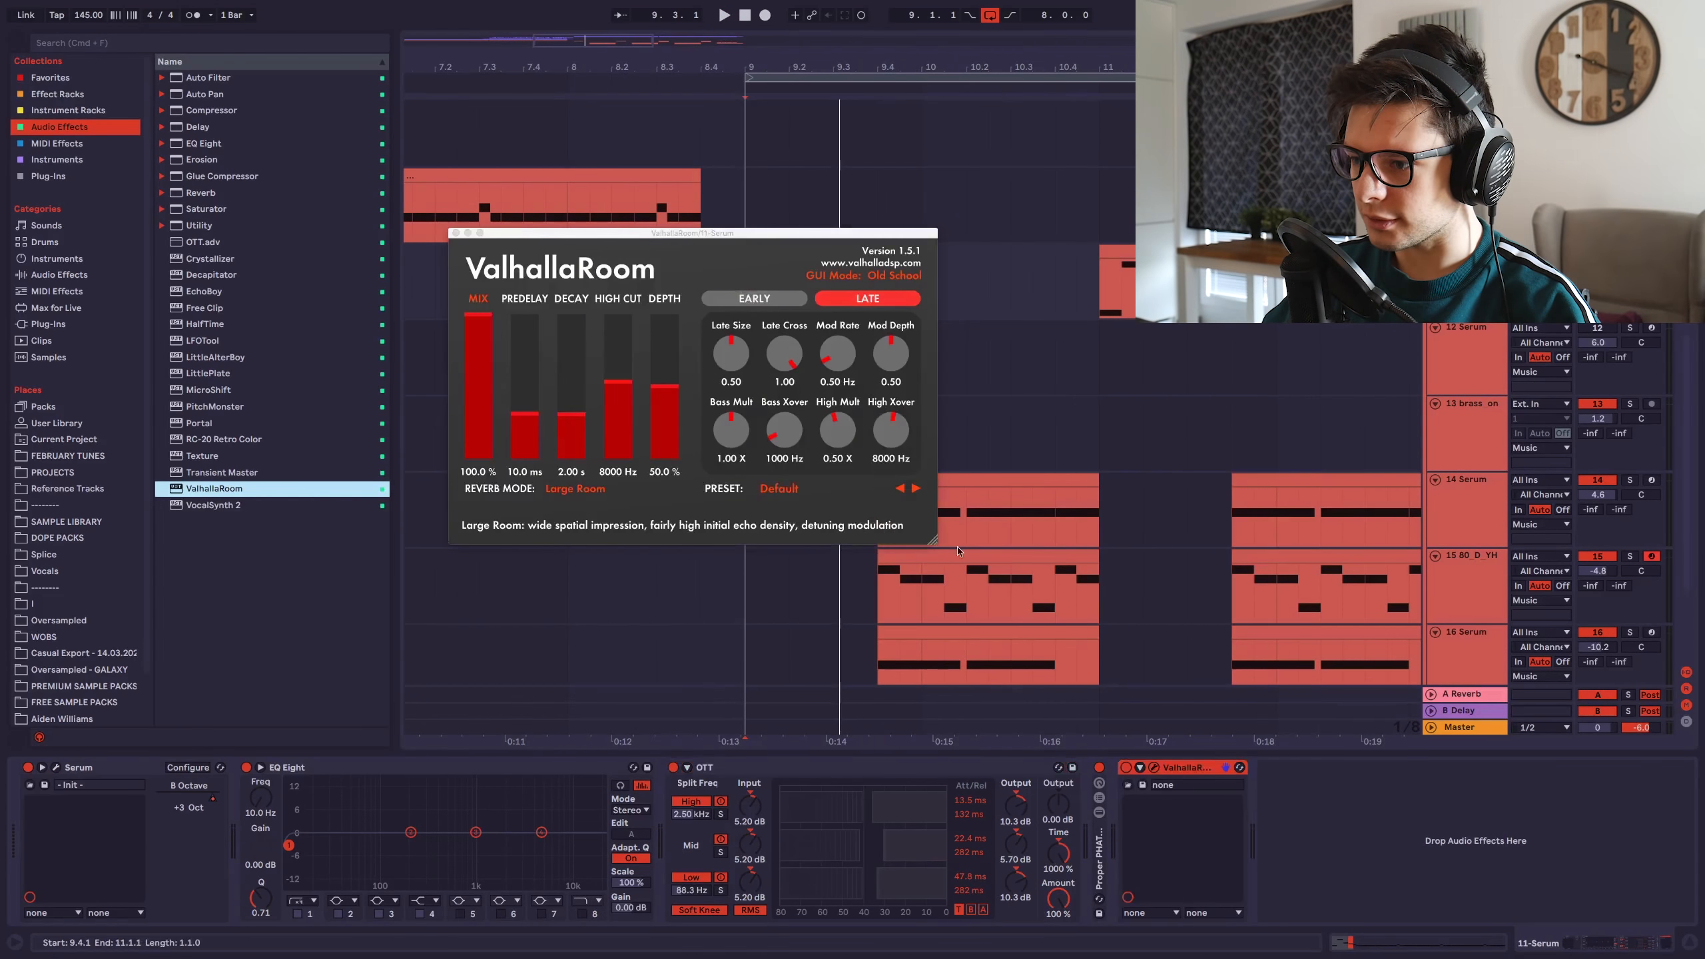
pyautogui.moveTo(961, 548); pyautogui.dragTo(1175, 692)
pyautogui.click(493, 504)
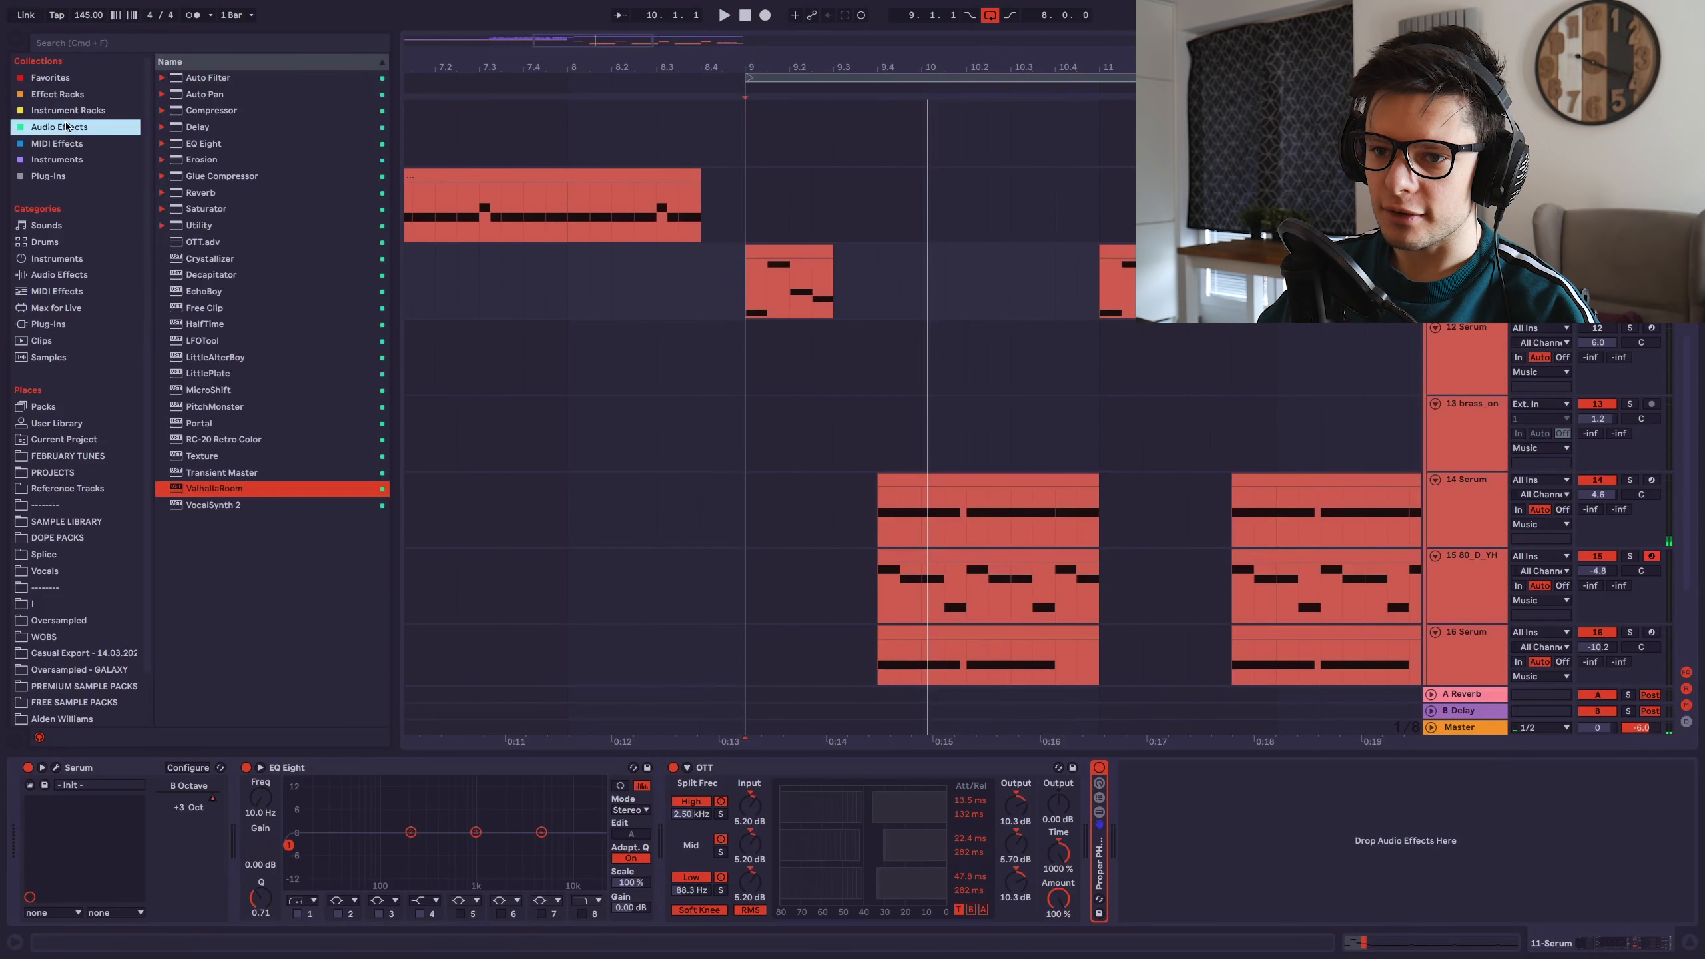
# Add the FabFilter Pro-R reverb to the 11 Serum track, move it between EQ Eight and OTT, and play the result.
pyautogui.click(60, 325)
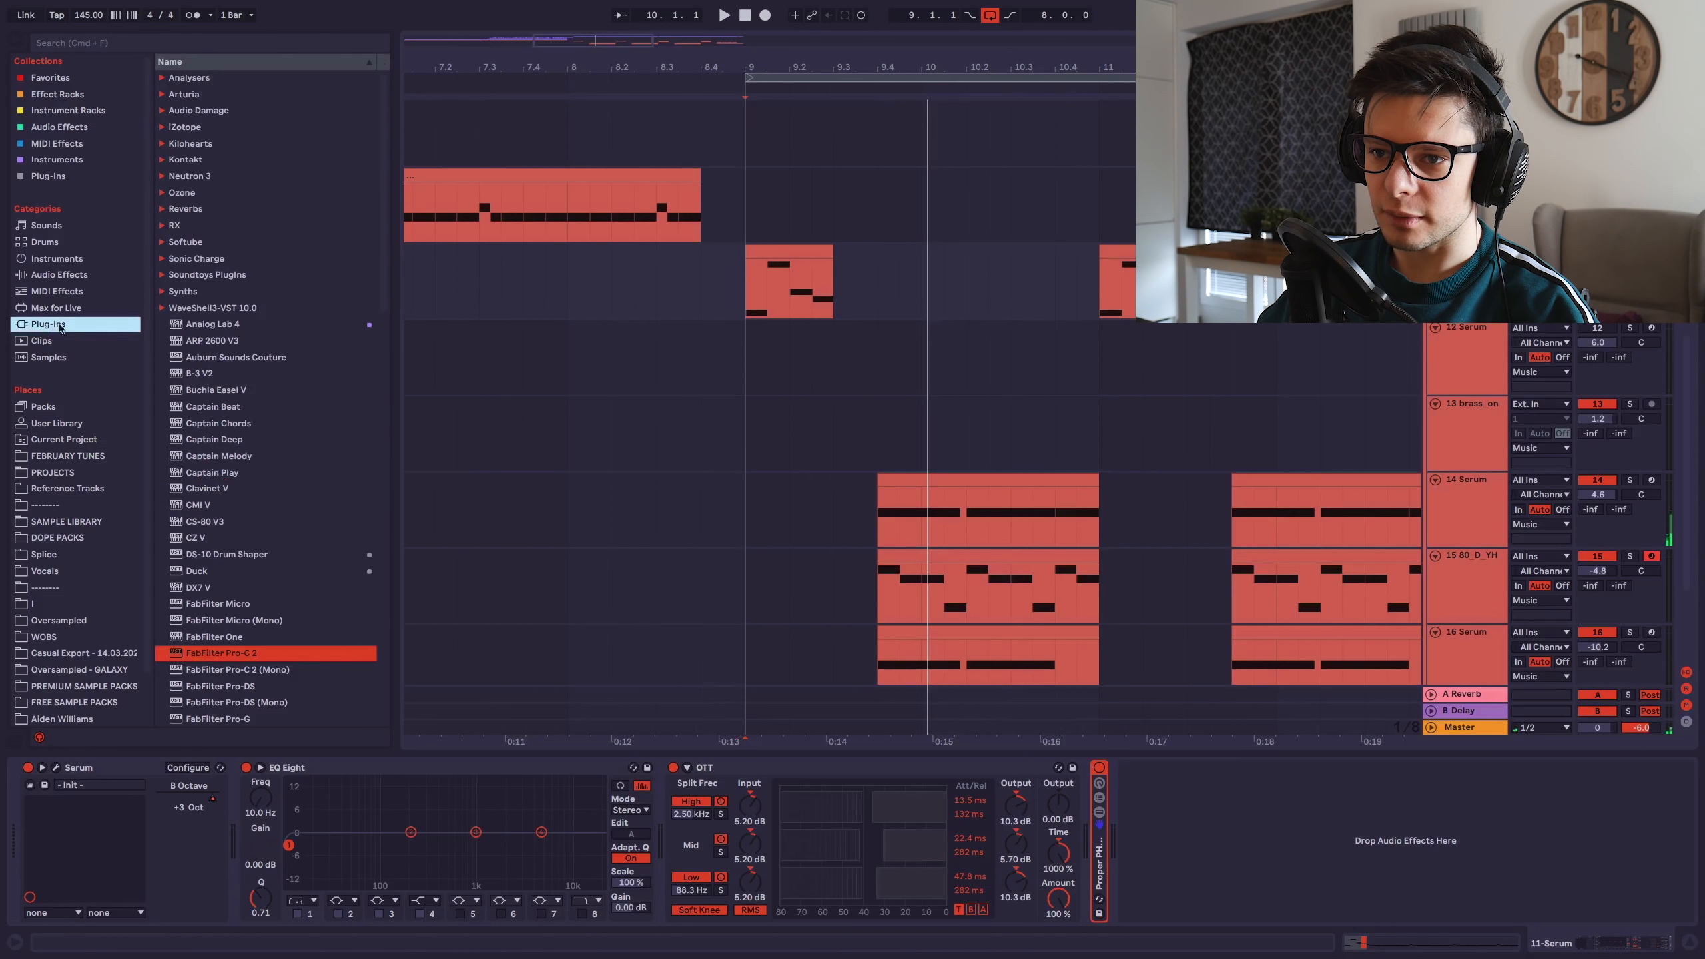
pyautogui.scroll(-10, 230, 378)
pyautogui.doubleClick(252, 418)
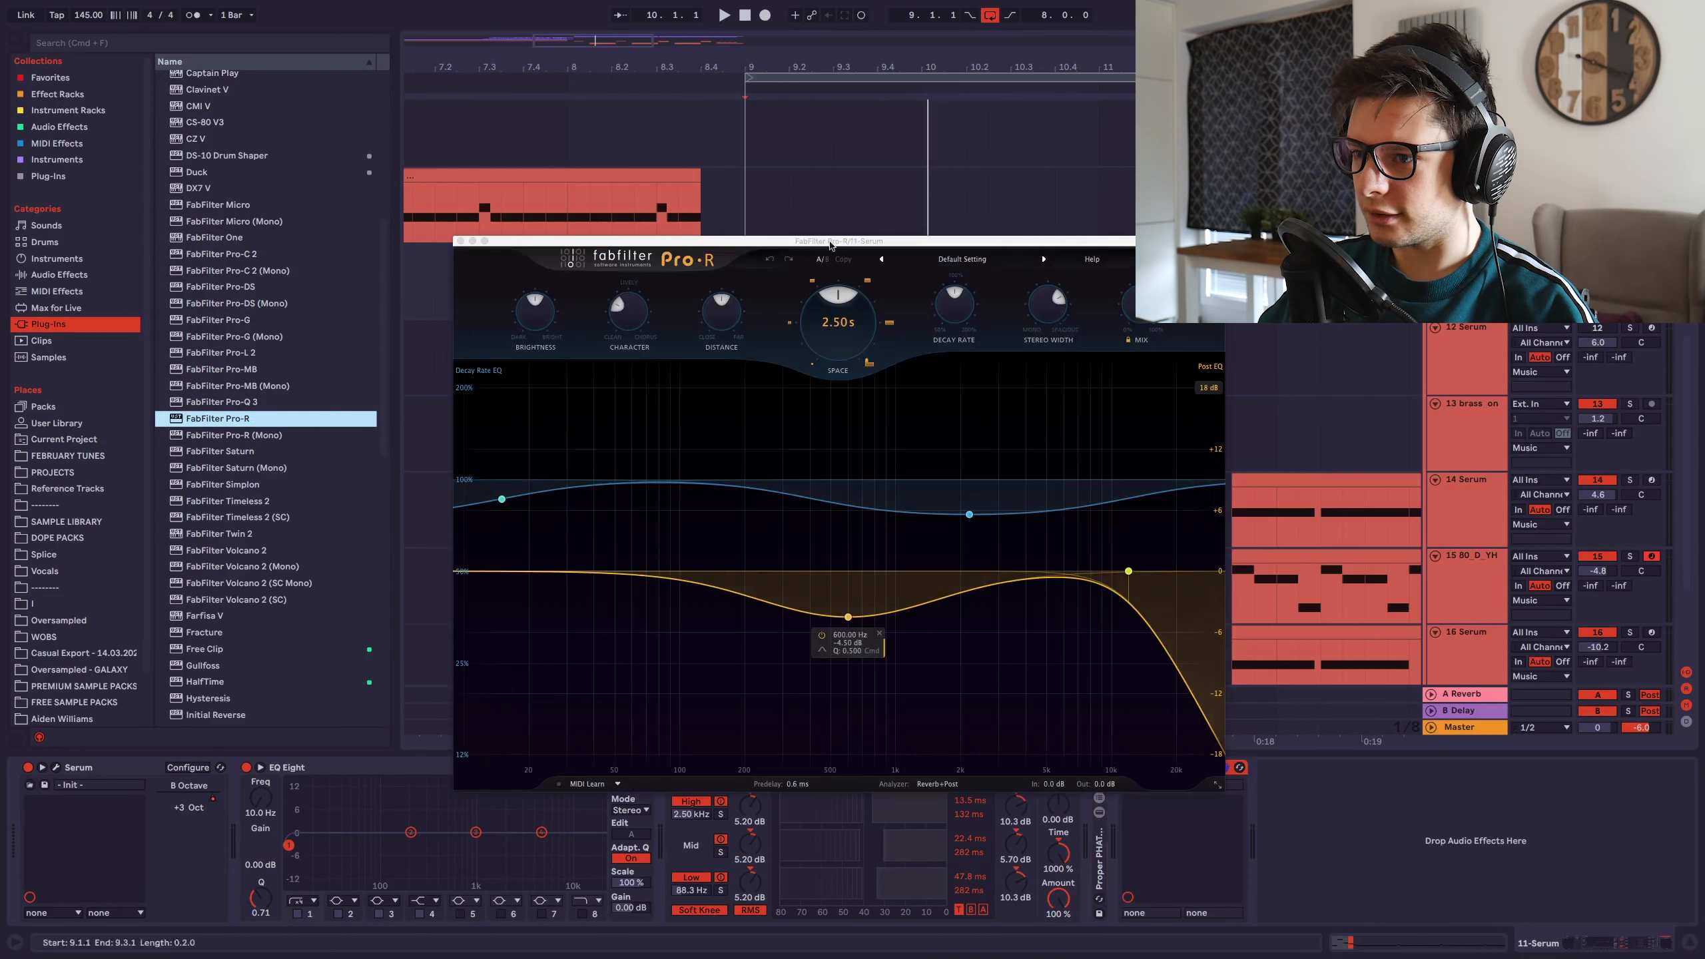
pyautogui.moveTo(794, 242); pyautogui.dragTo(538, 143)
pyautogui.moveTo(214, 494); pyautogui.dragTo(483, 483)
pyautogui.press('space')
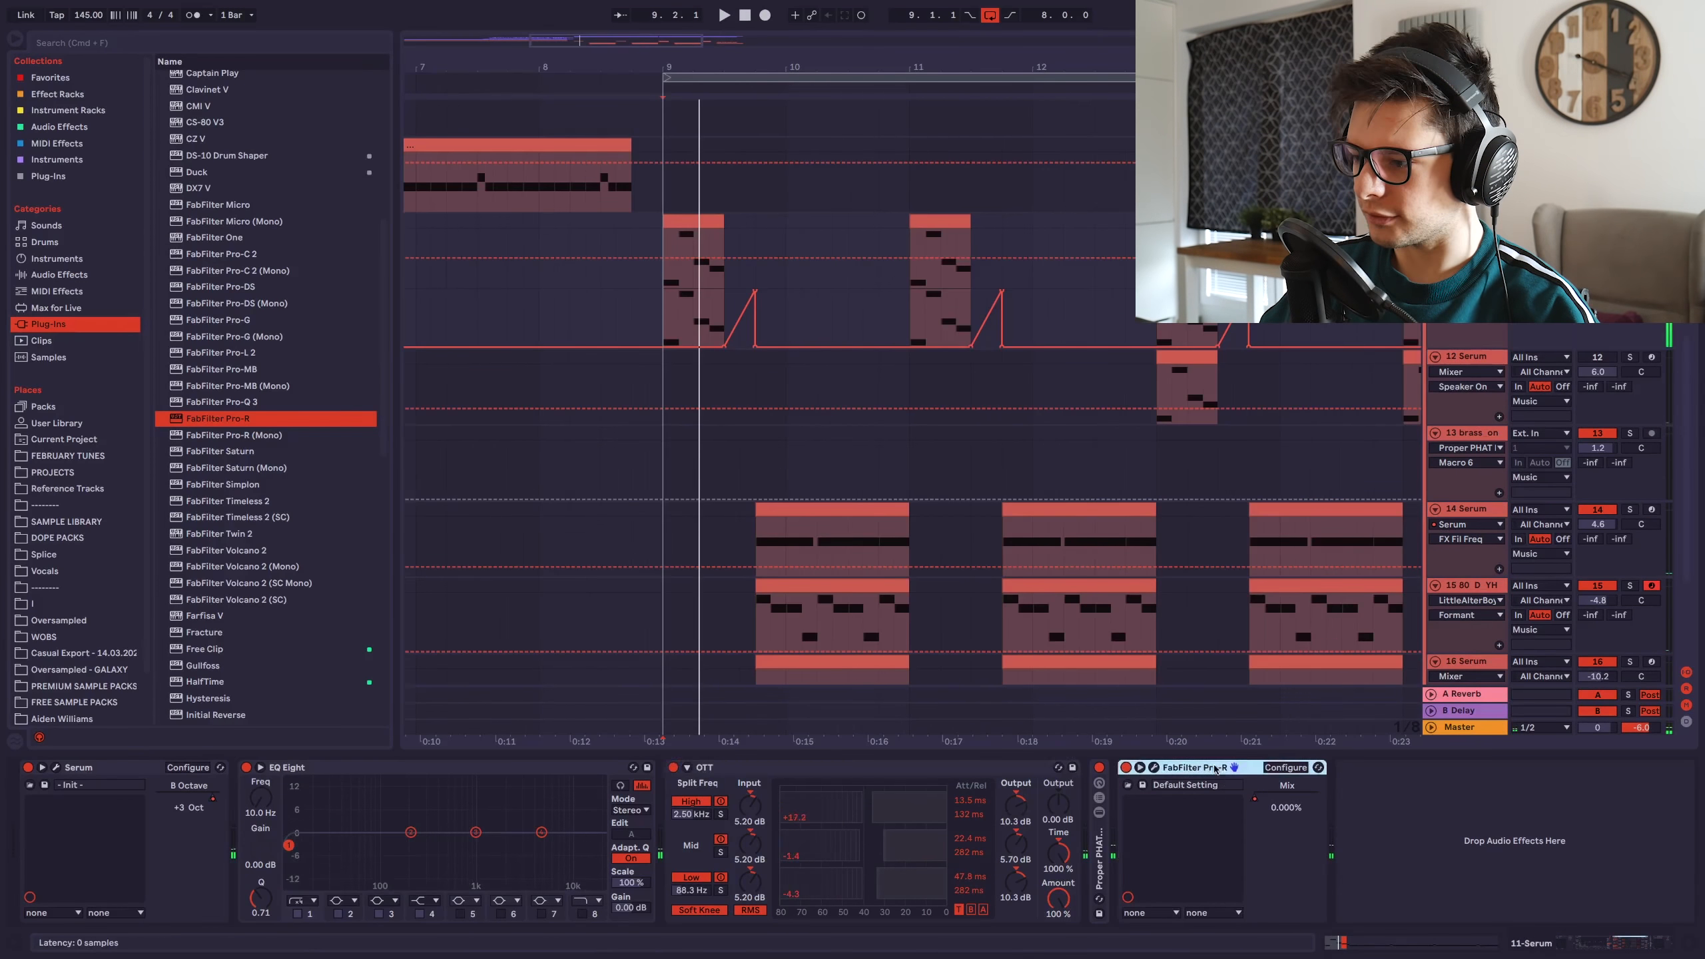
pyautogui.moveTo(1216, 768); pyautogui.dragTo(671, 840)
pyautogui.press('space')
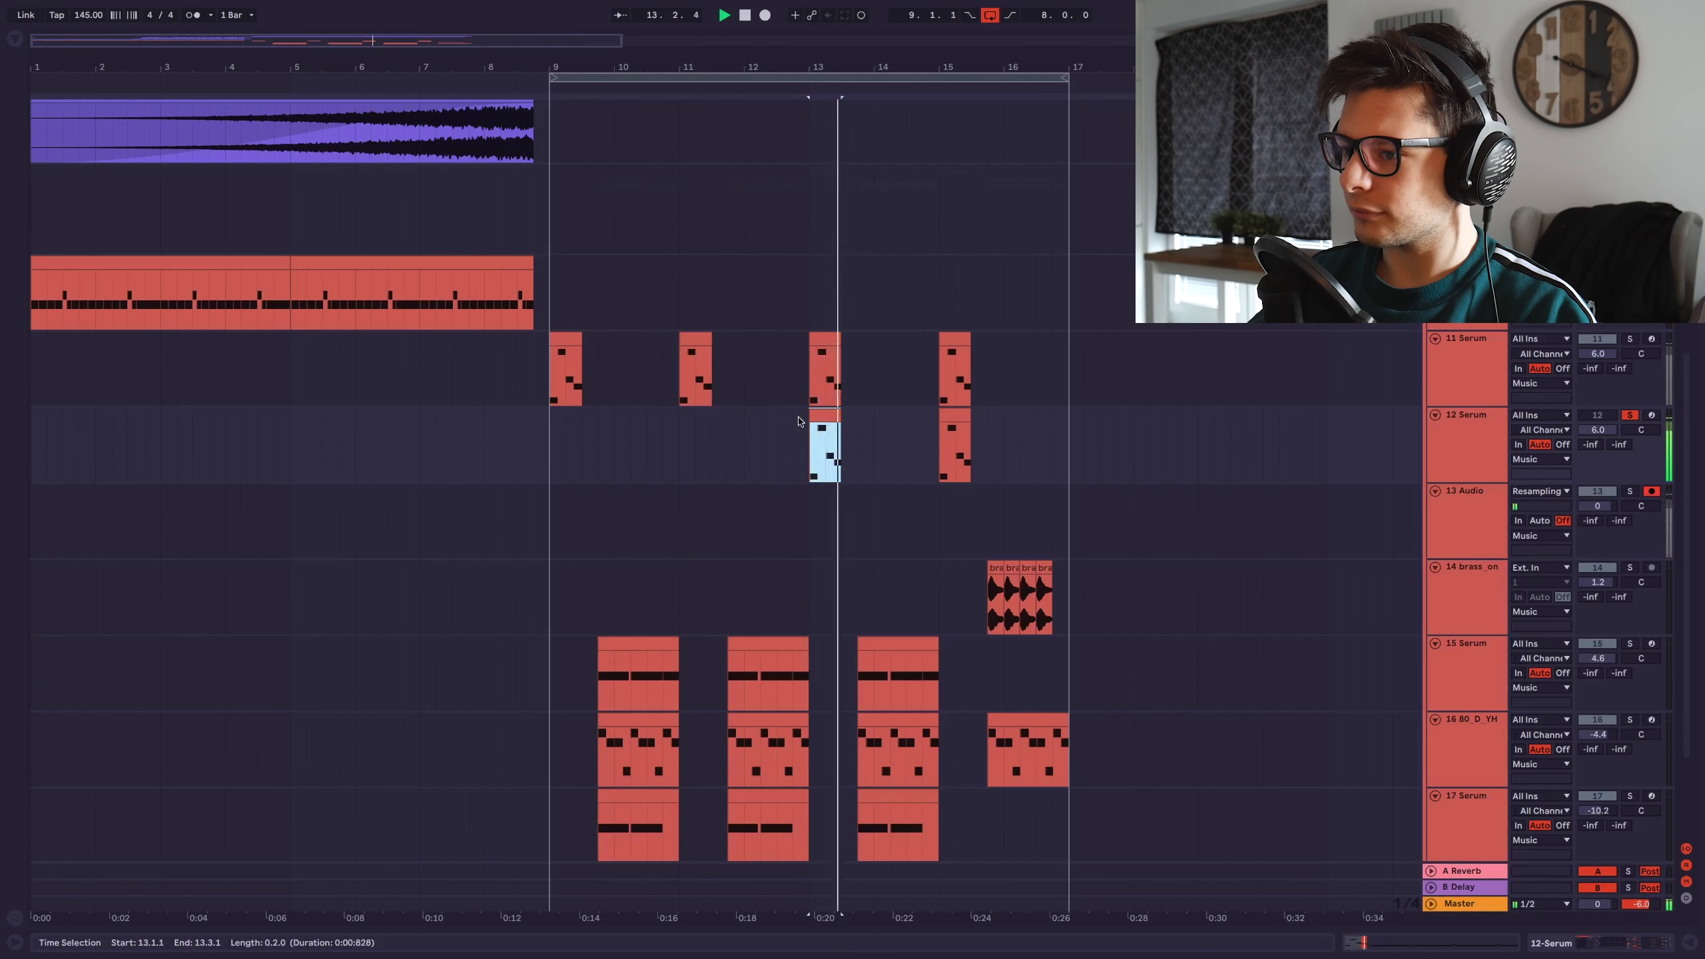
# Play the soloed 12 Serum track from its clip at bar 13.
pyautogui.scroll(3, 798, 420)
pyautogui.click(899, 450)
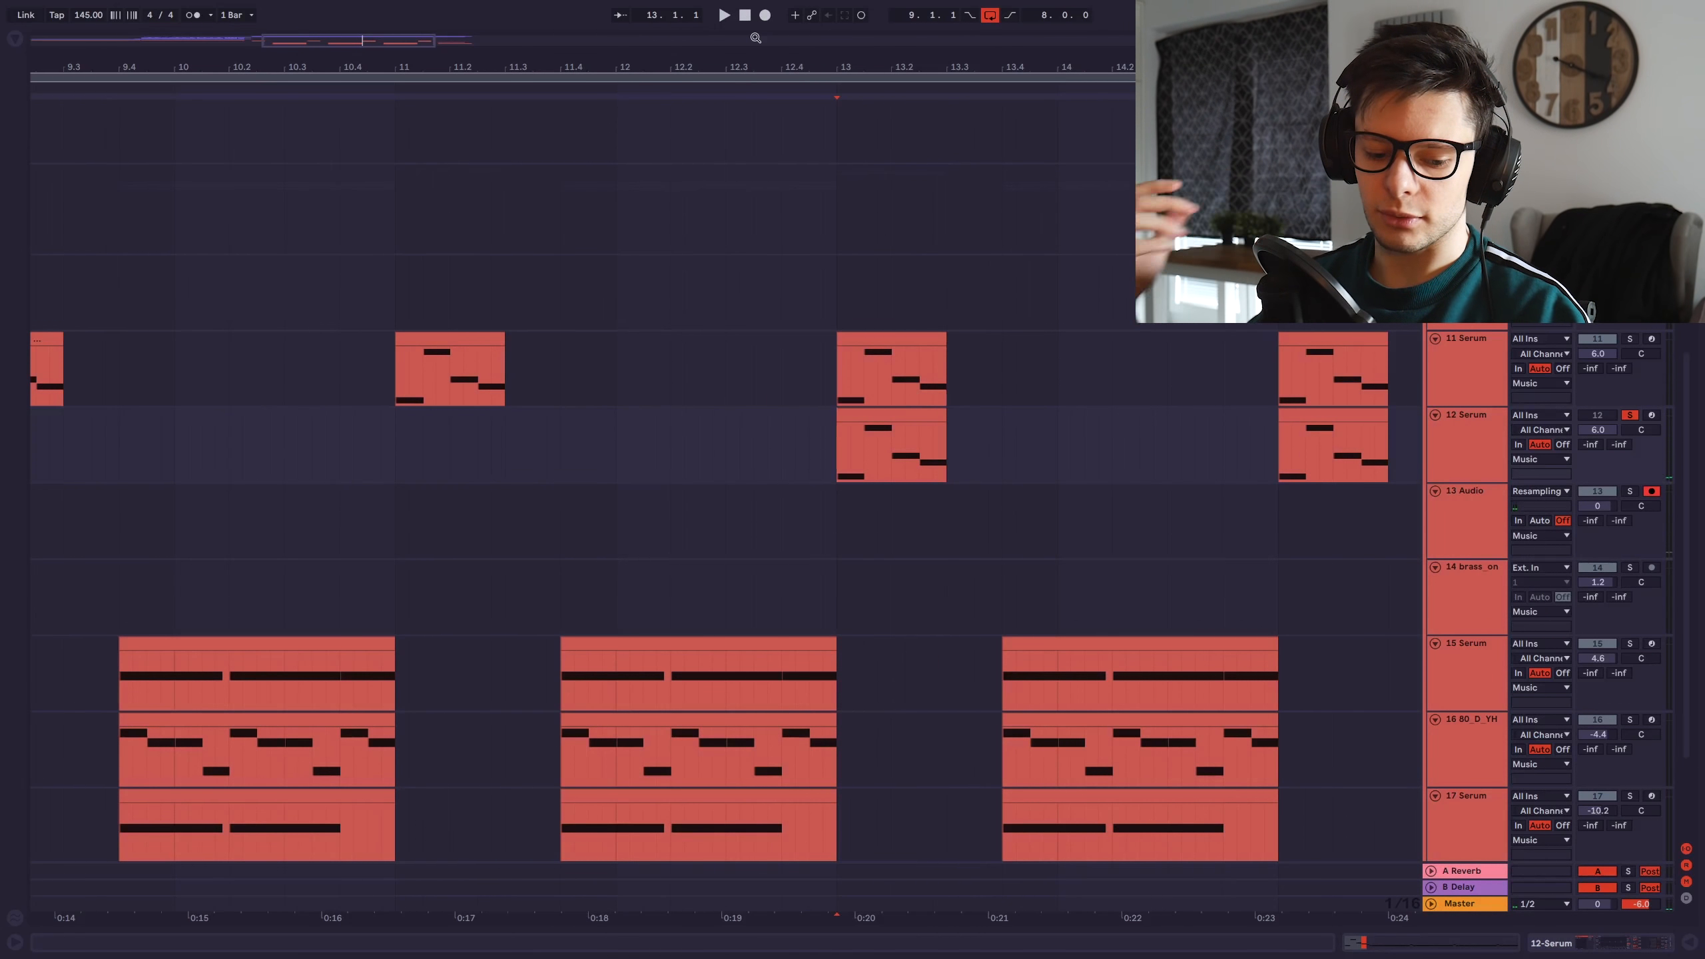
pyautogui.press('space')
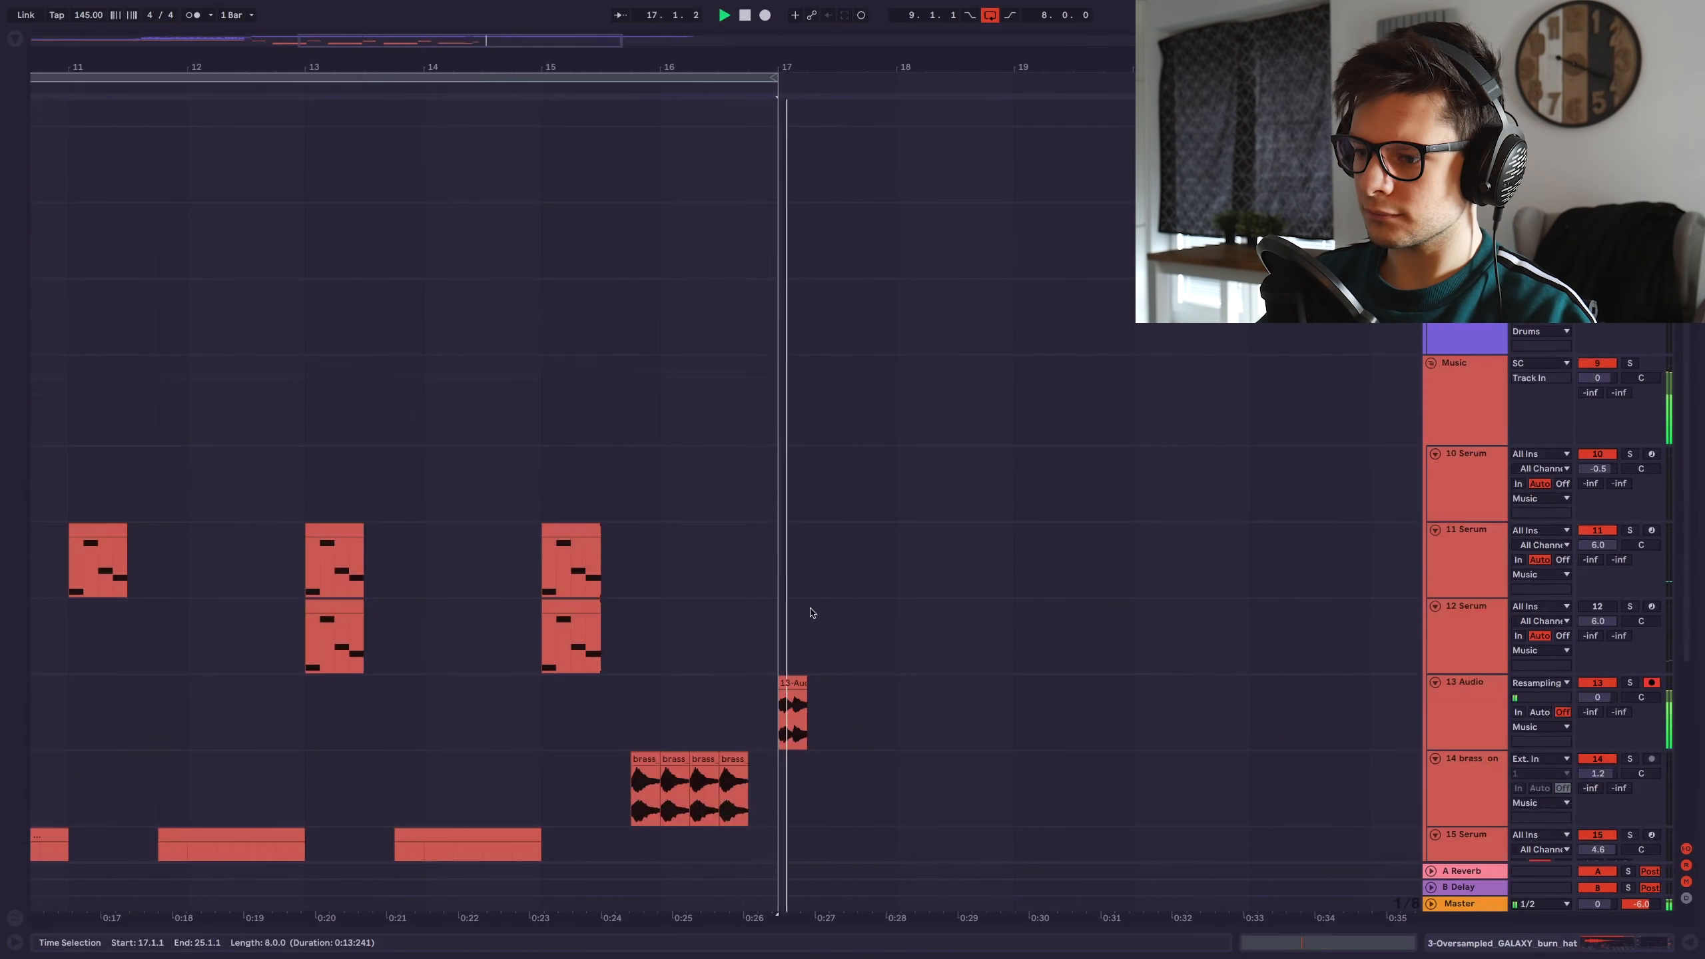
# Trim the resampled 13-Audio 1 clip near bar 17 to a short chop and hide the clip view.
pyautogui.scroll(3, 794, 631)
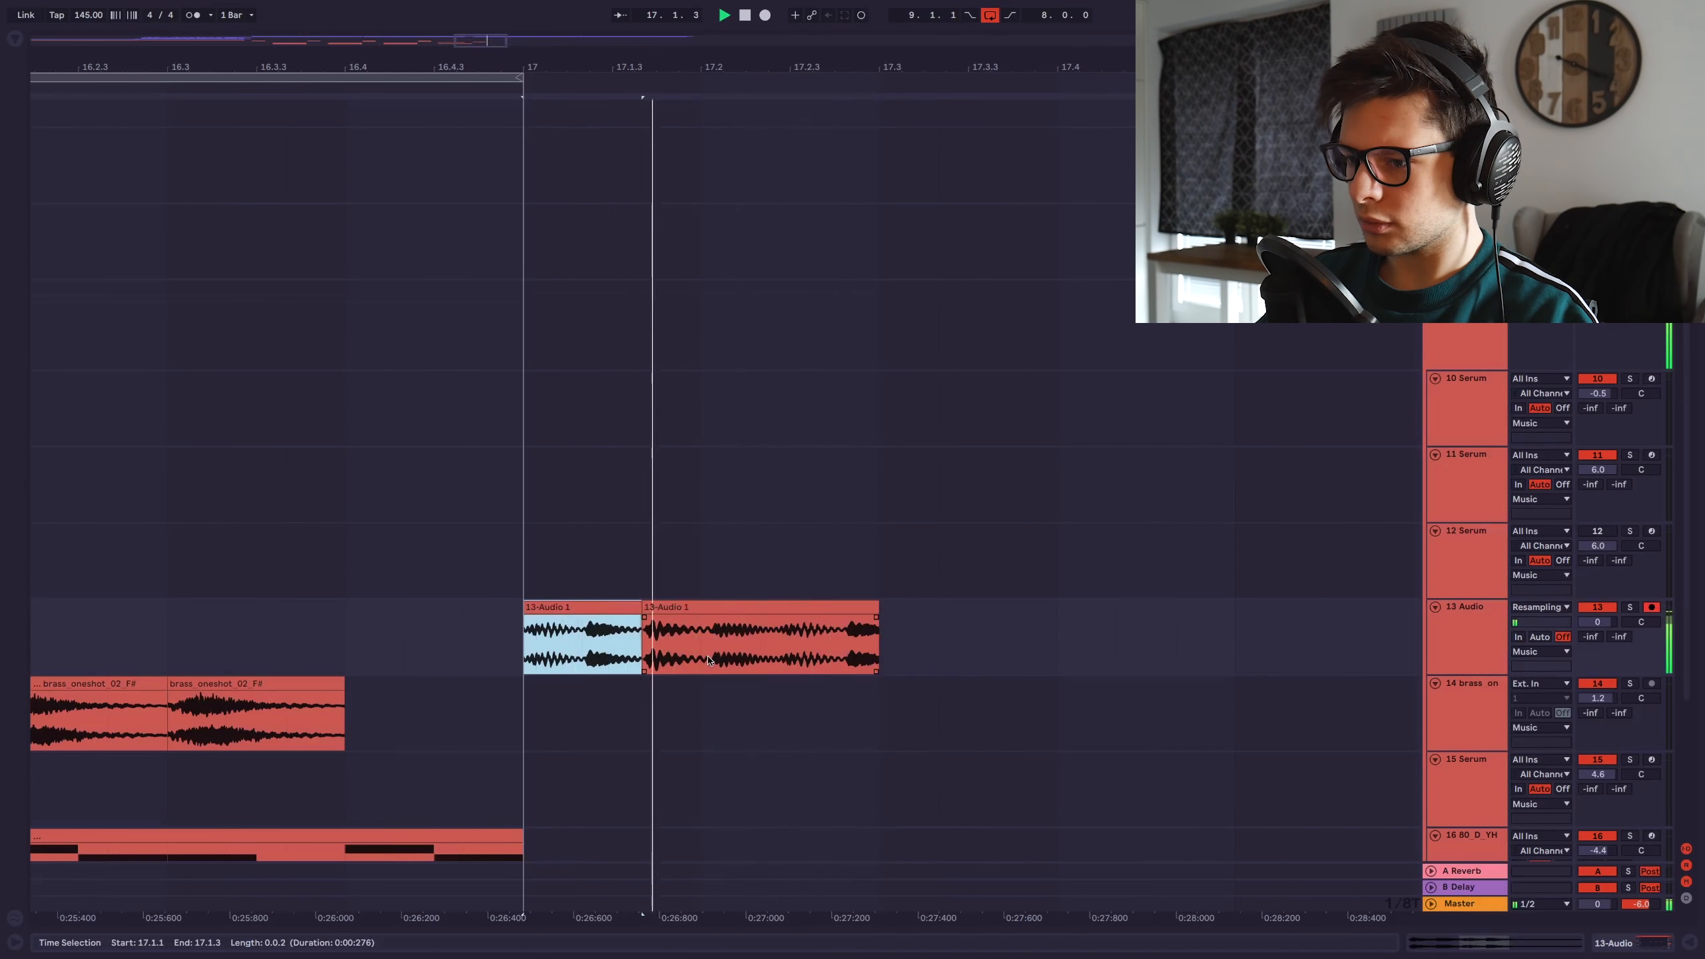
pyautogui.click(527, 645)
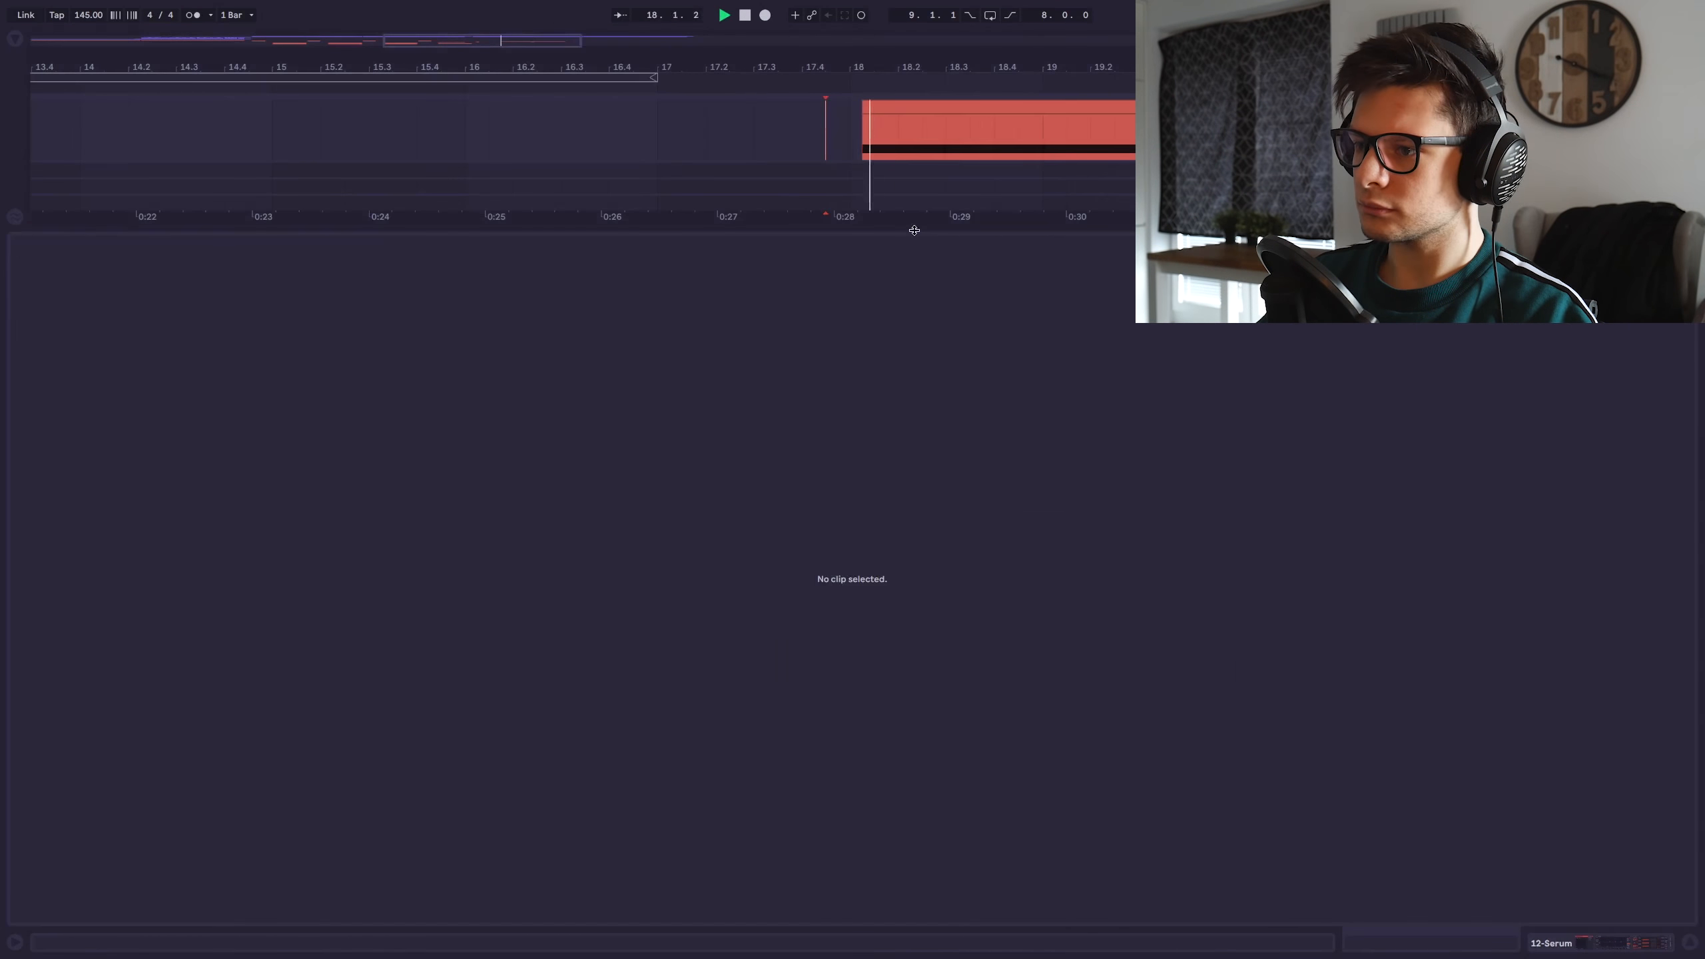
pyautogui.press('super+alt+l')
pyautogui.hscroll(2, 948, 403)
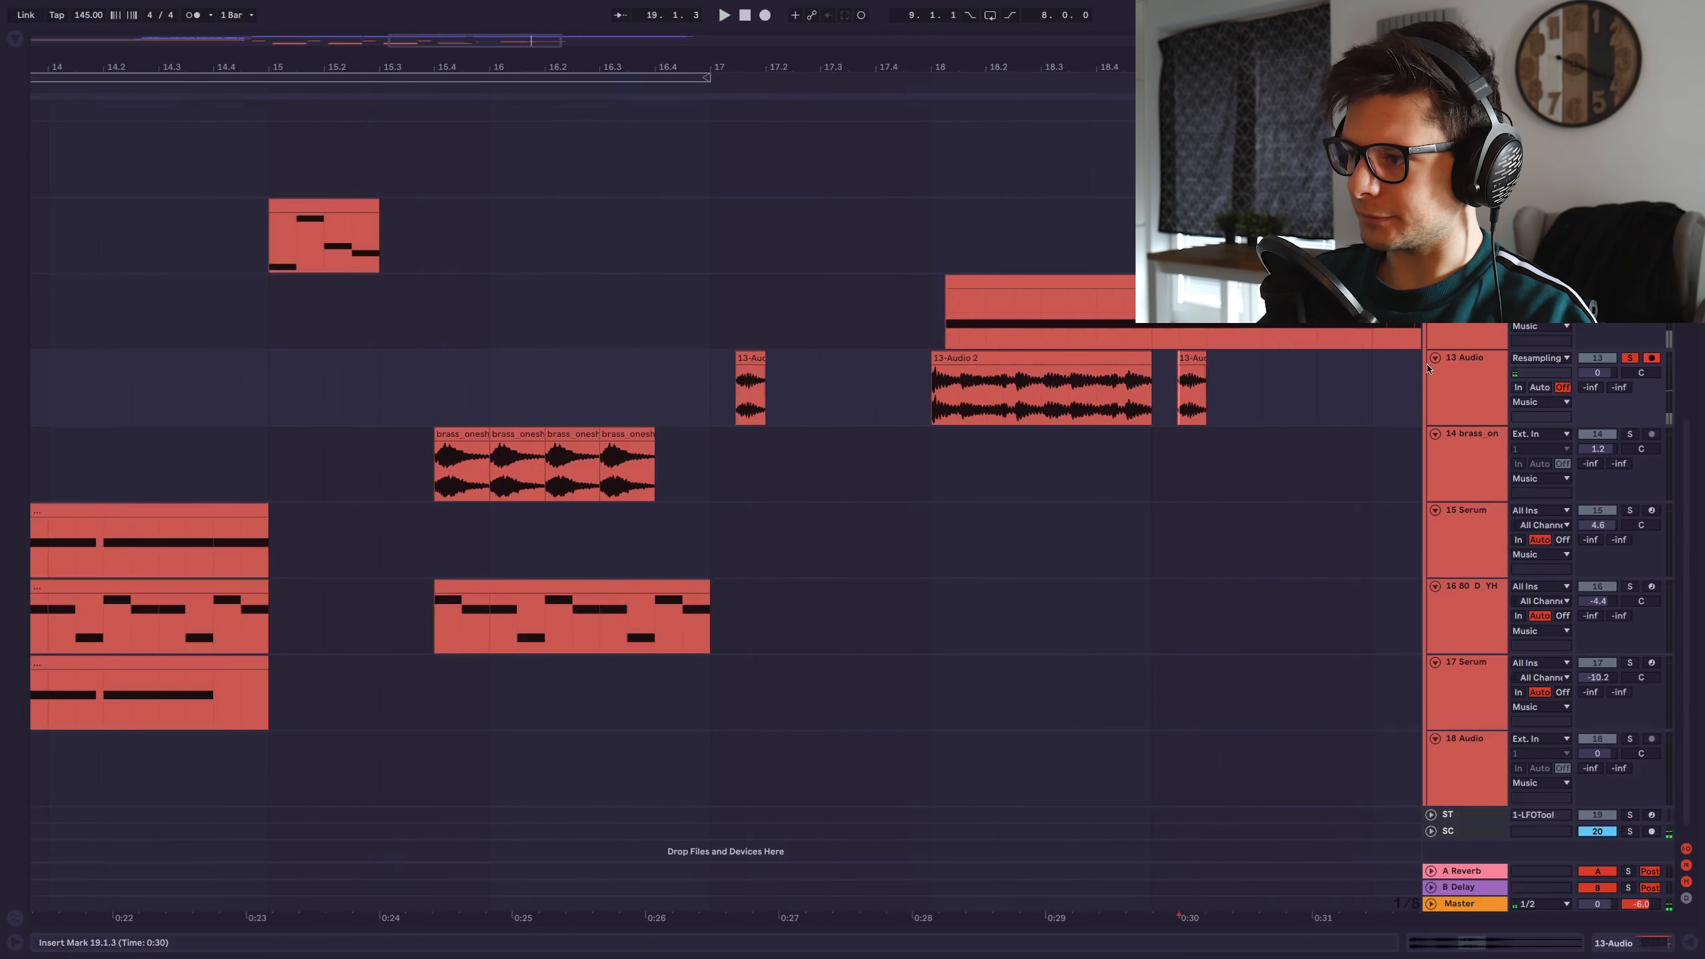
# Duplicate the 13 Audio track, delete the 13-Audio 2 clip from the original, and select the short chop in the copy.
pyautogui.click(1450, 373)
pyautogui.press('super+d')
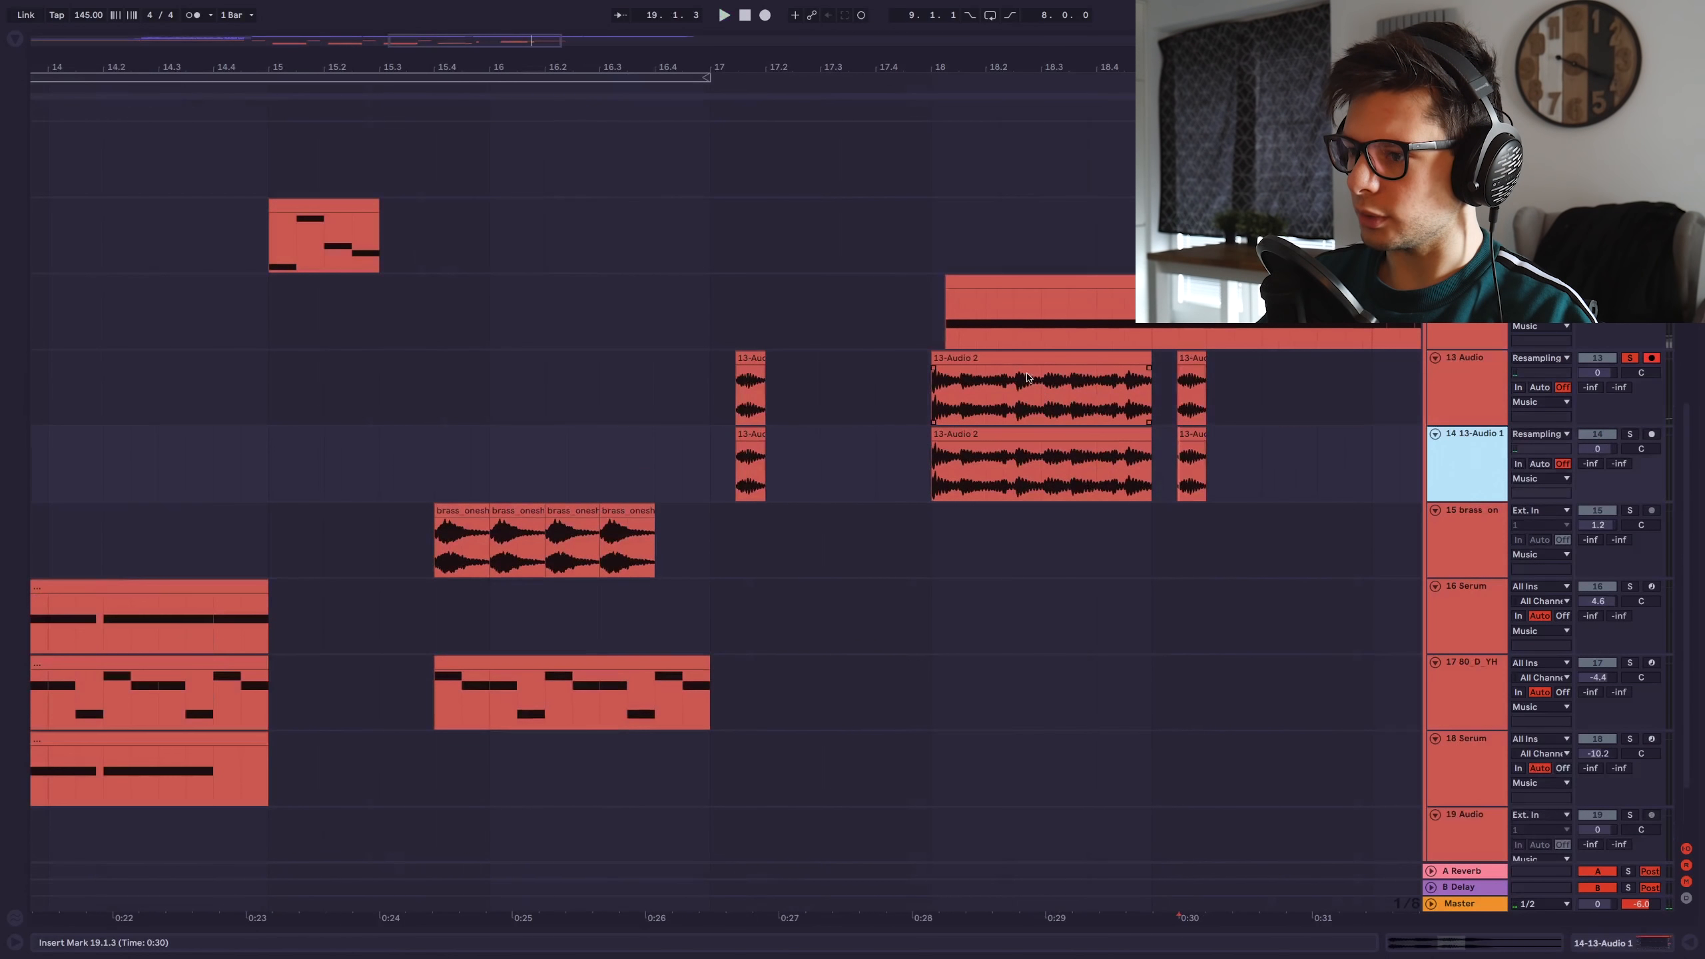
pyautogui.click(1016, 359)
pyautogui.press('Delete')
pyautogui.moveTo(686, 463); pyautogui.dragTo(752, 455)
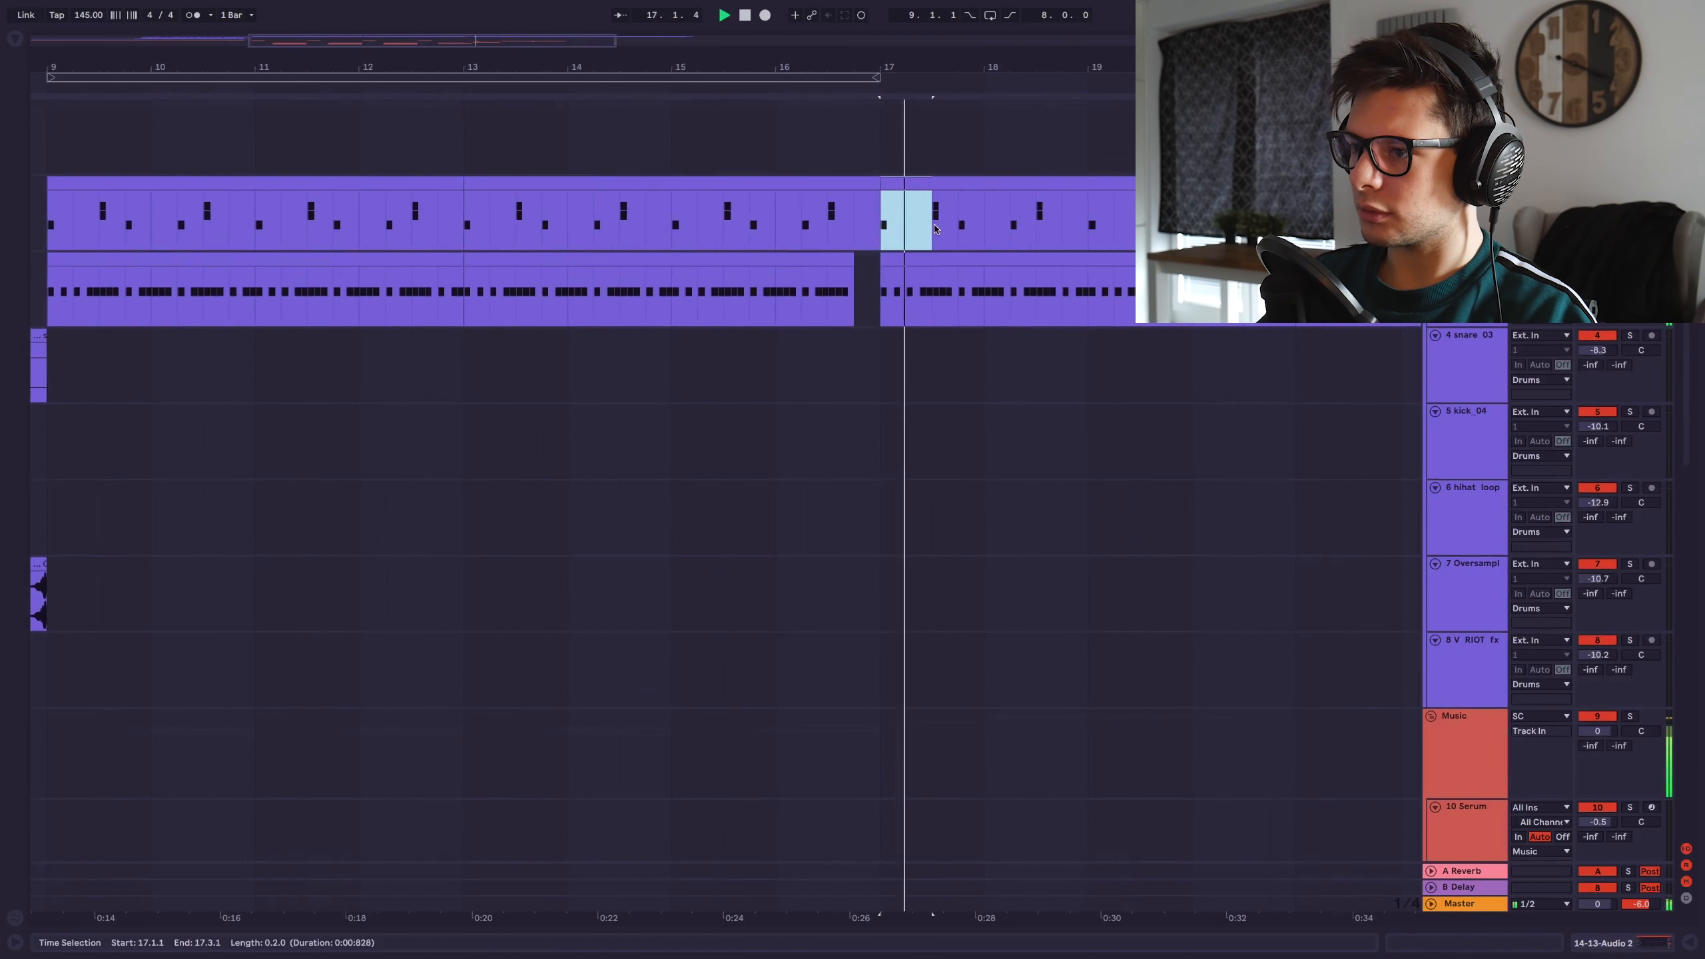
# Adjust the drum selection at bar 17 and raise the low-cut frequency of the V_RIOT snare's EQ Eight.
pyautogui.press('Right')
pyautogui.press('Right')
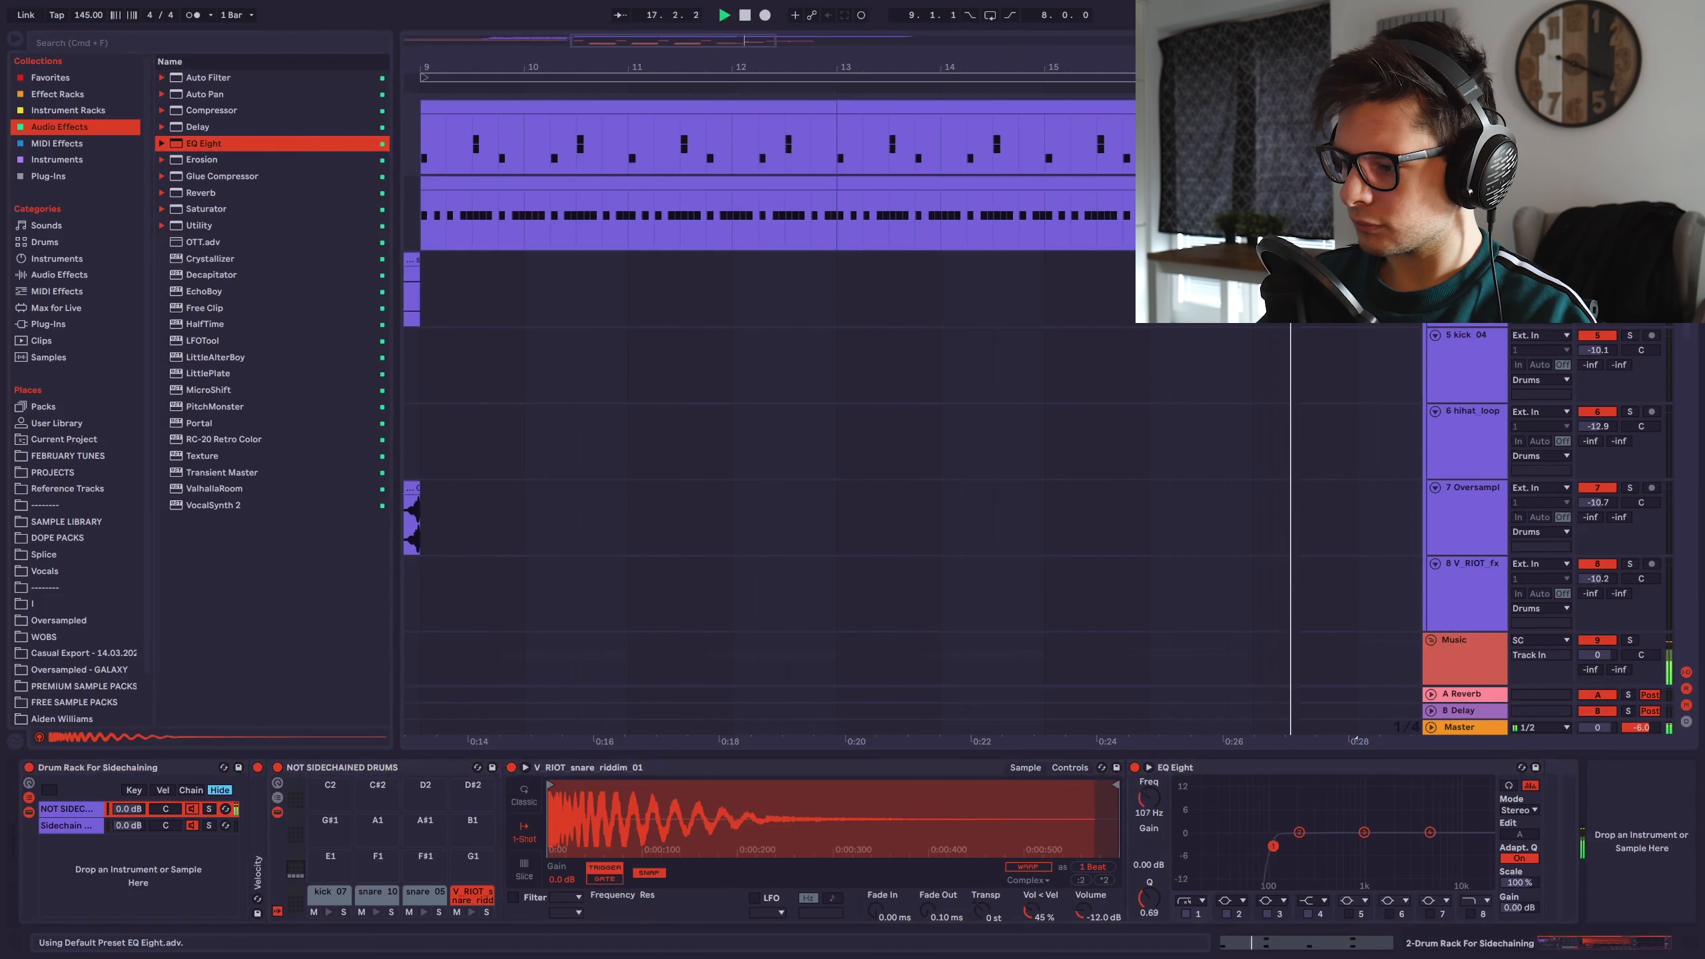
pyautogui.moveTo(1273, 846); pyautogui.dragTo(1309, 850)
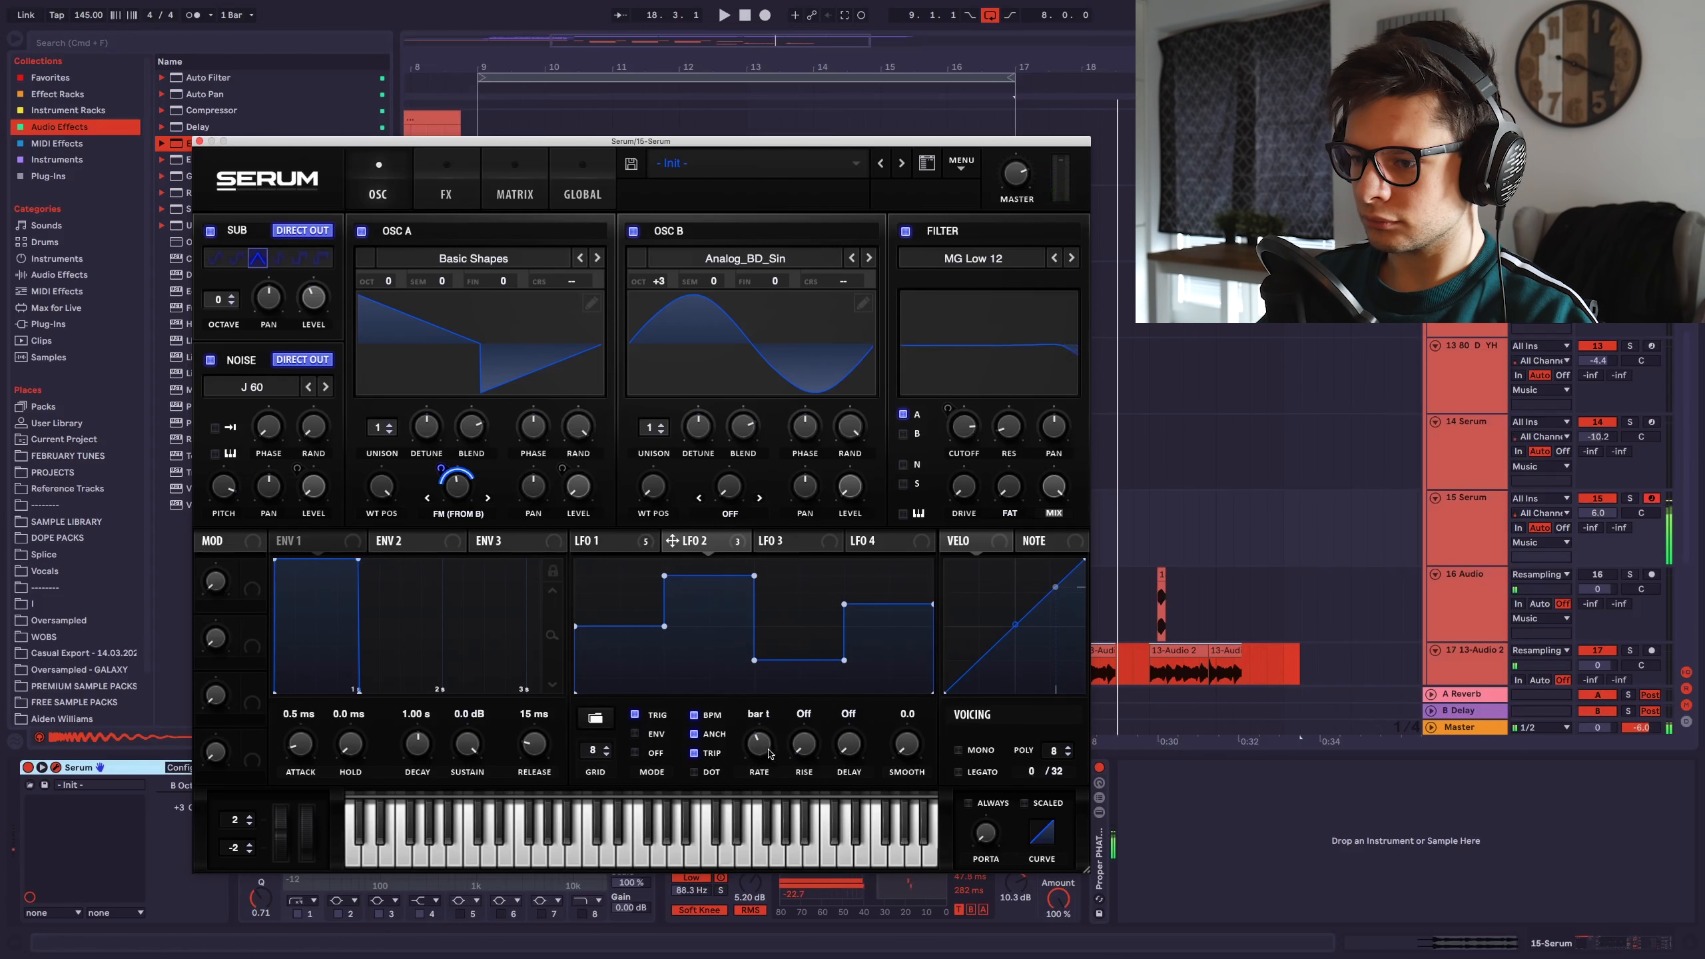
# Set LFO 2's rate to 1/2 t and oscillator B's octave to +4 in the 15 Serum instrument, and close it.
pyautogui.moveTo(769, 753); pyautogui.dragTo(765, 745)
pyautogui.moveTo(659, 281); pyautogui.dragTo(673, 253)
pyautogui.moveTo(663, 354); pyautogui.dragTo(697, 167)
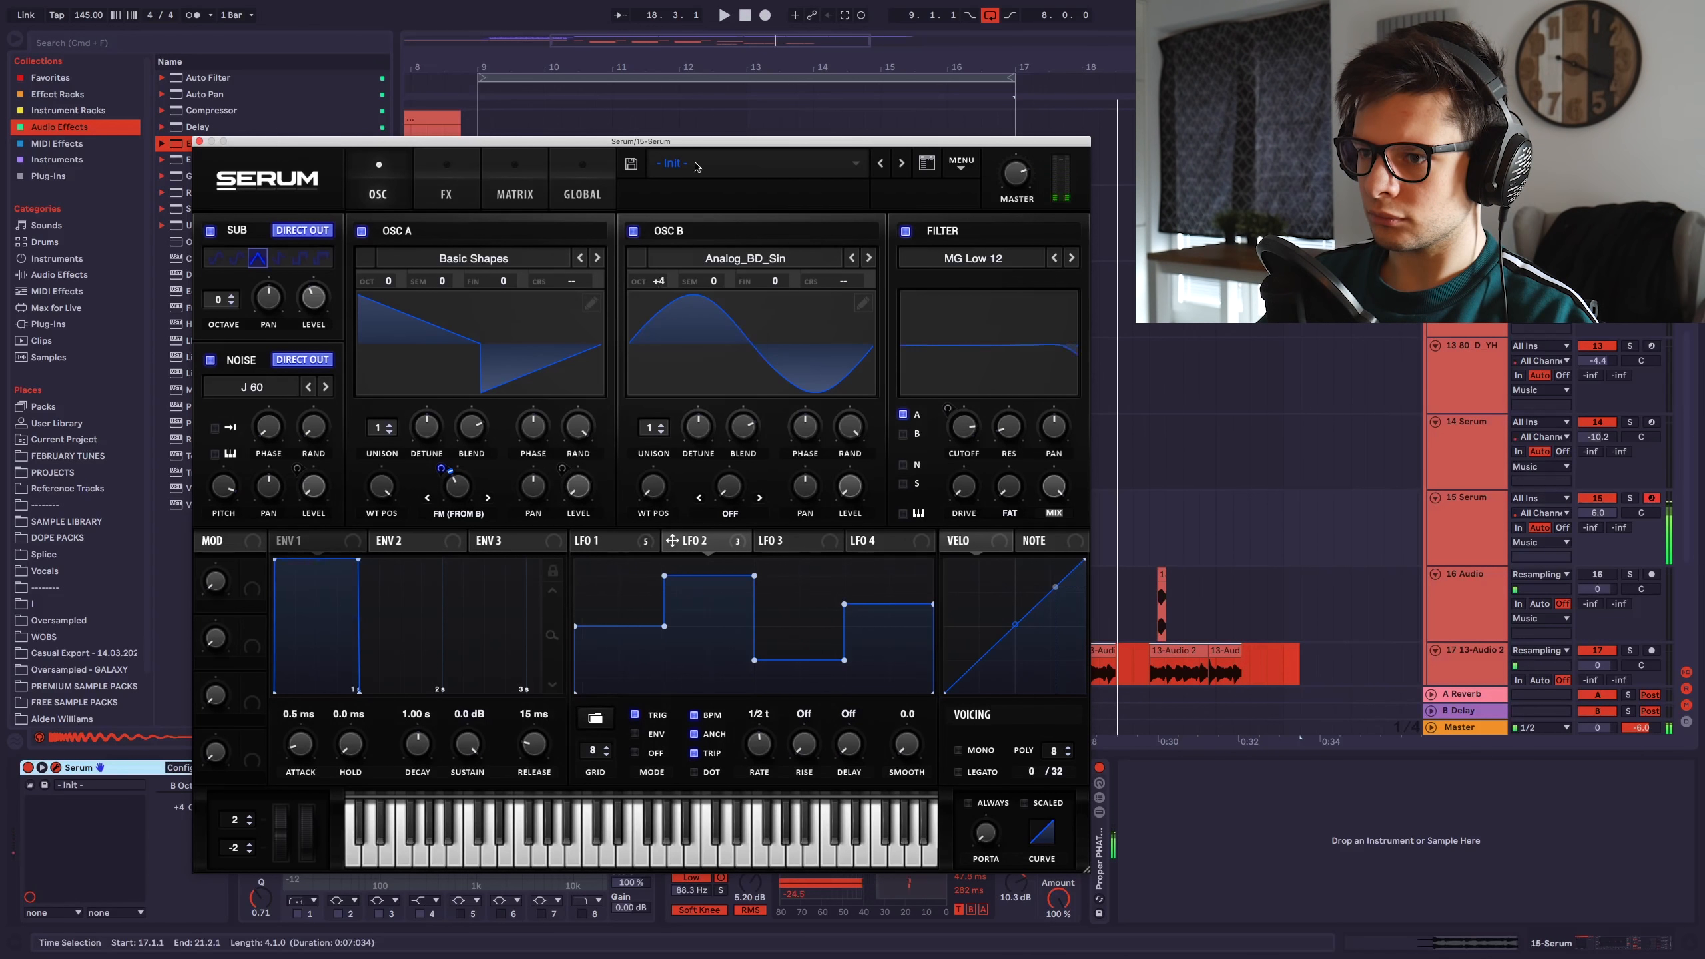
pyautogui.click(199, 142)
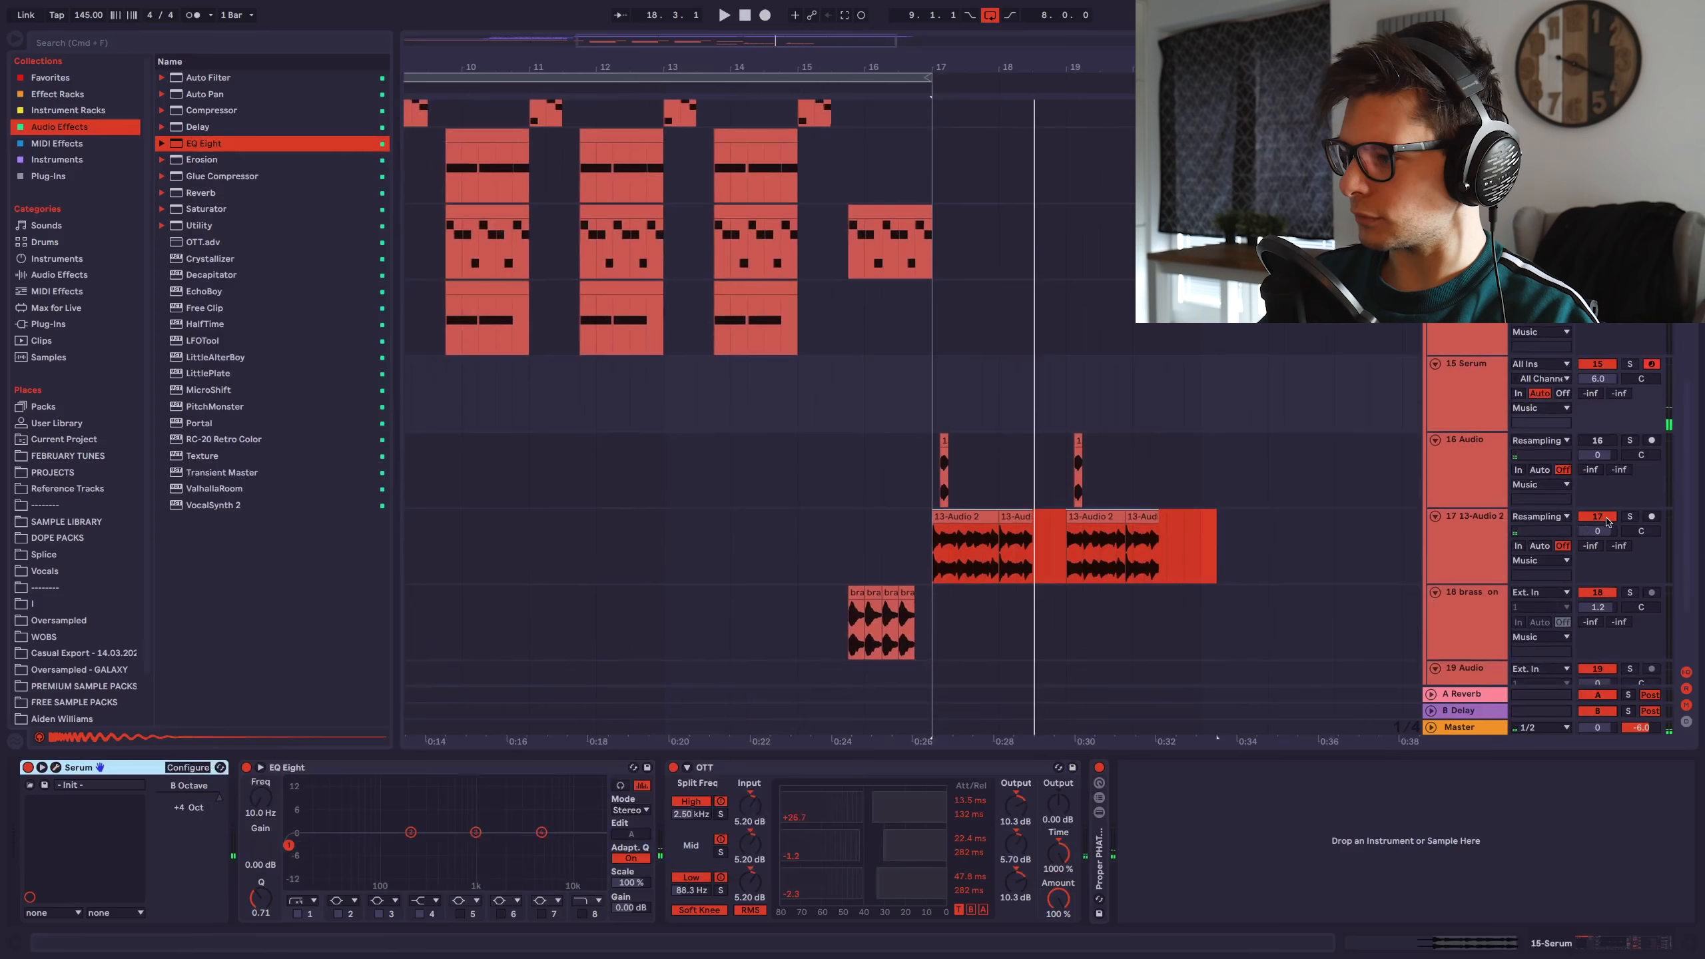
# Audition the 15 Serum bass with Macro 1 on LFO 2's rate at about 56%, close the instrument, and show the automation.
pyautogui.click(977, 406)
pyautogui.press('space')
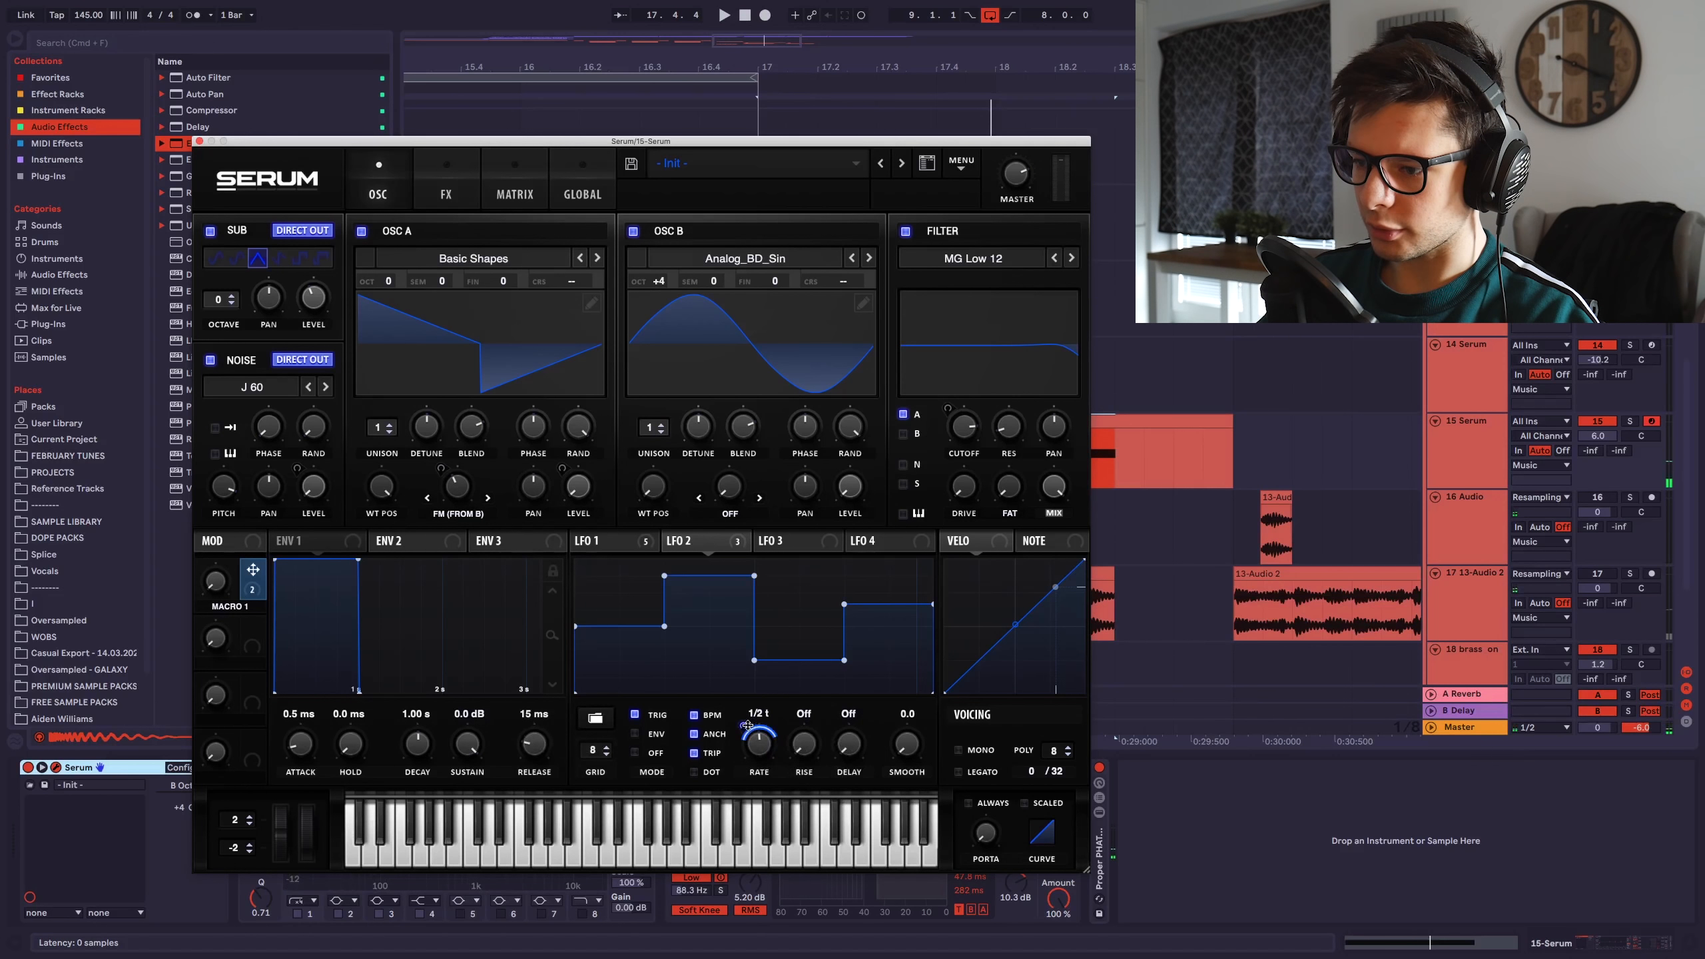
pyautogui.press('space')
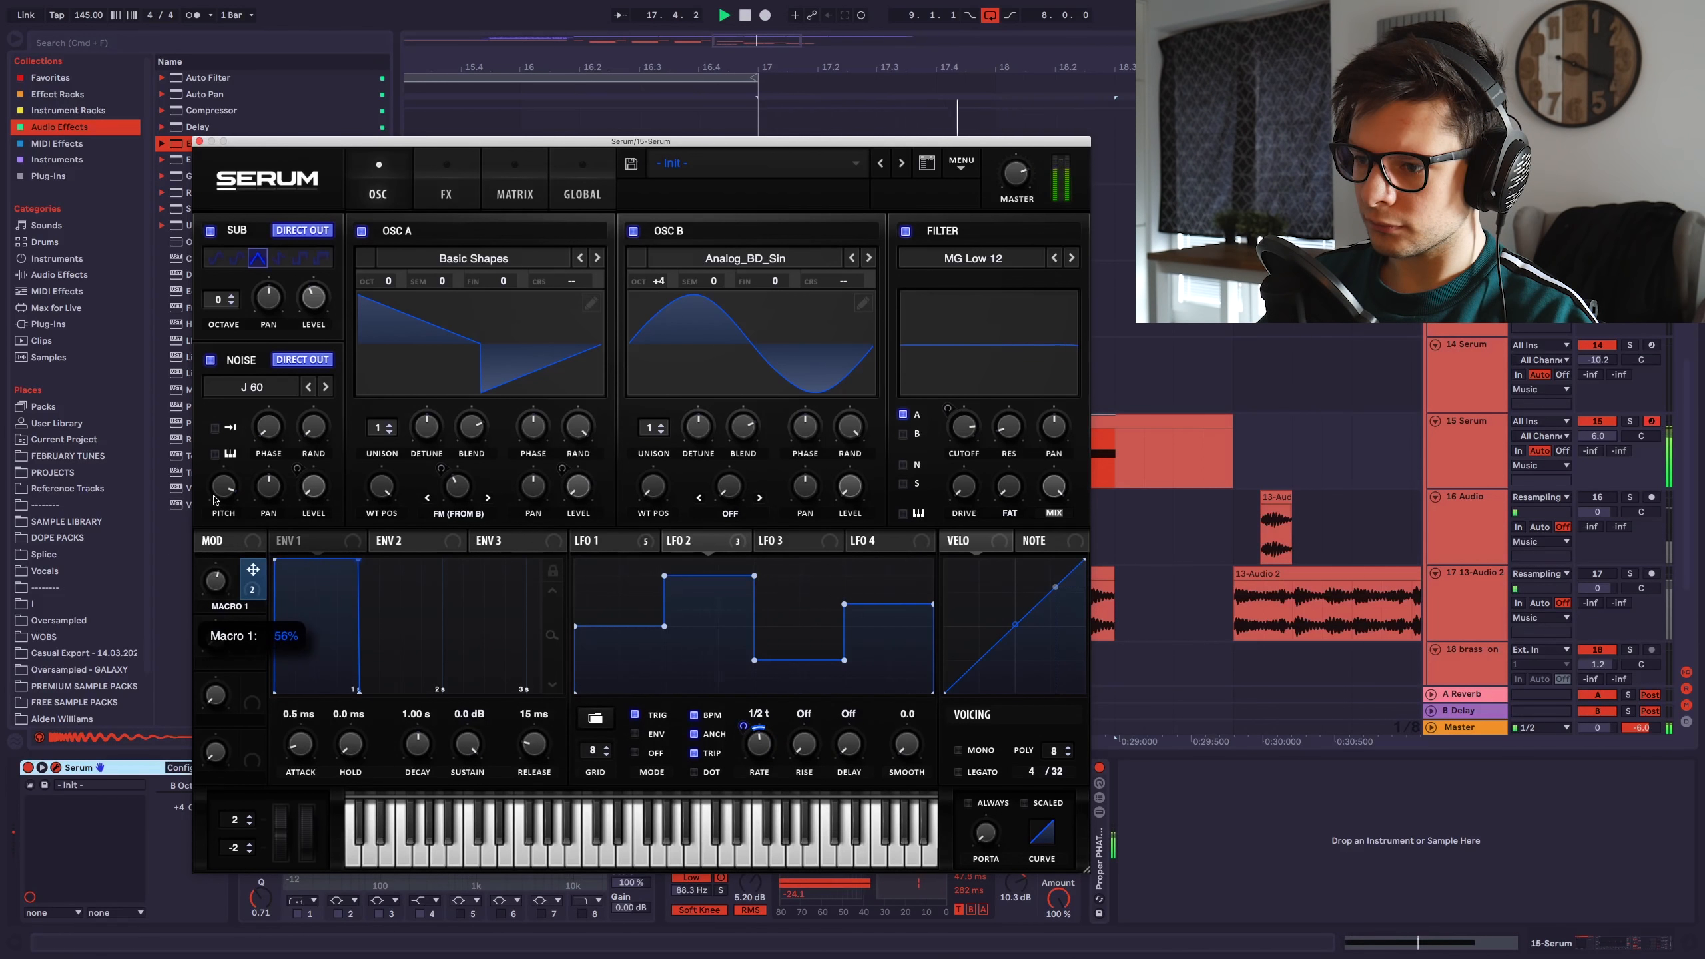
pyautogui.click(199, 142)
pyautogui.press('a')
pyautogui.press('space')
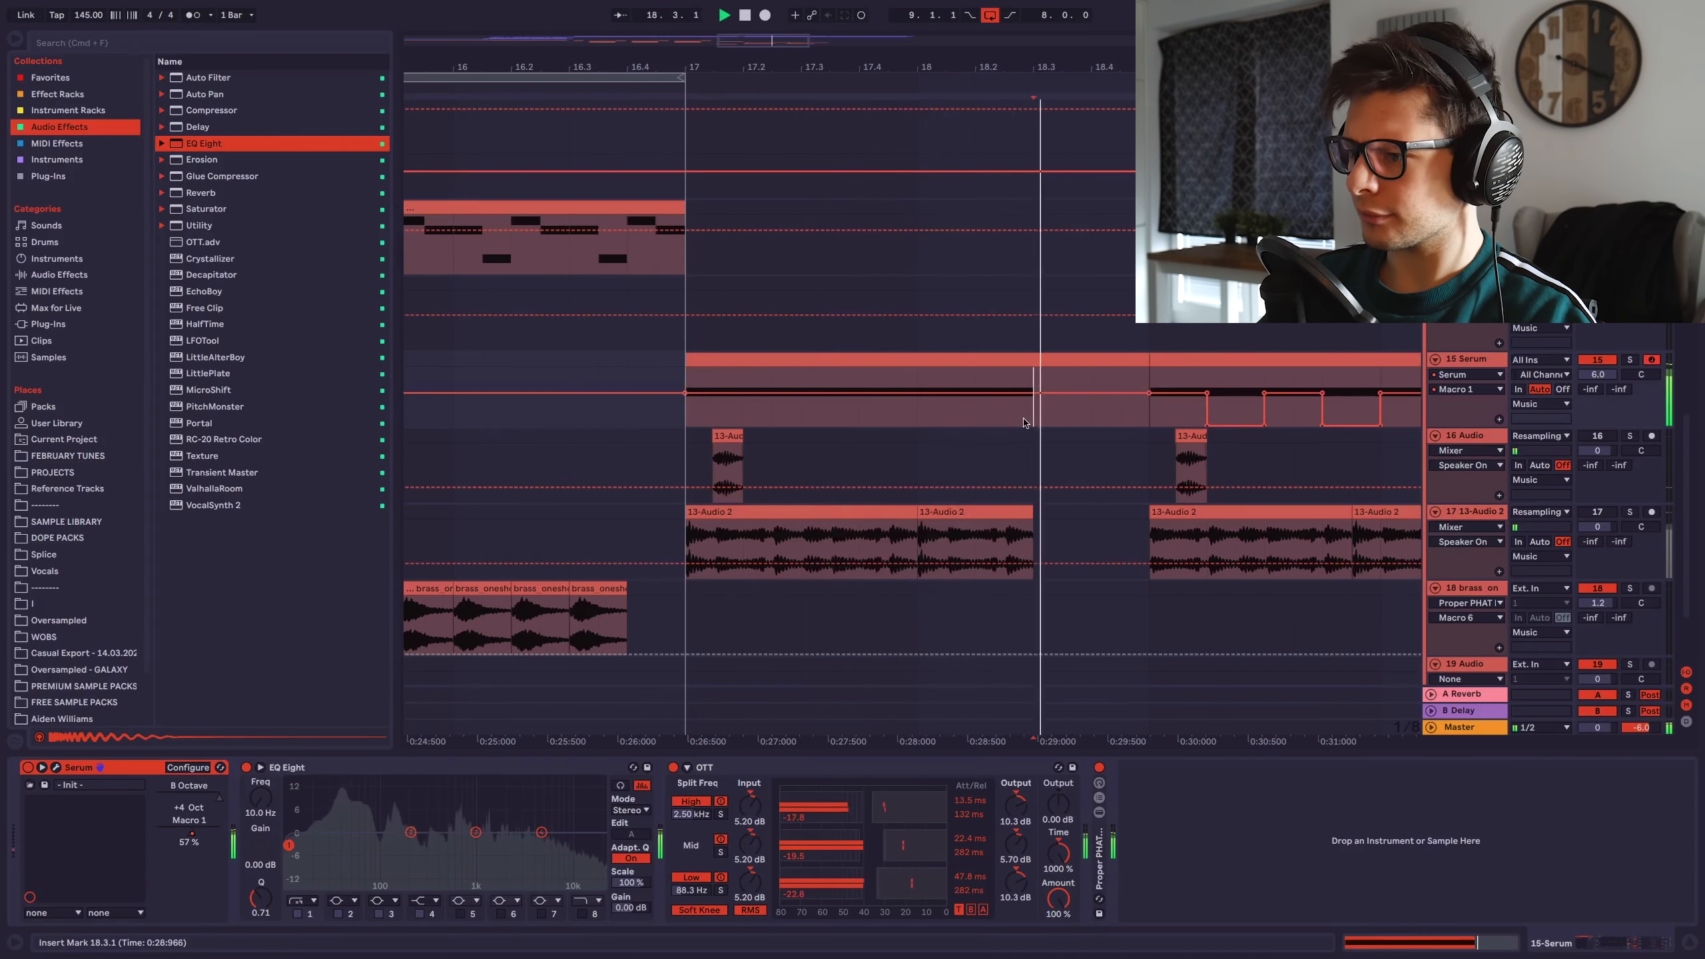
# Review the 15 Serum track's Macro 1 automation between bars 17 and 19 during playback.
pyautogui.moveTo(1024, 423); pyautogui.dragTo(819, 412)
pyautogui.scroll(-3, 817, 410)
pyautogui.scroll(3, 527, 415)
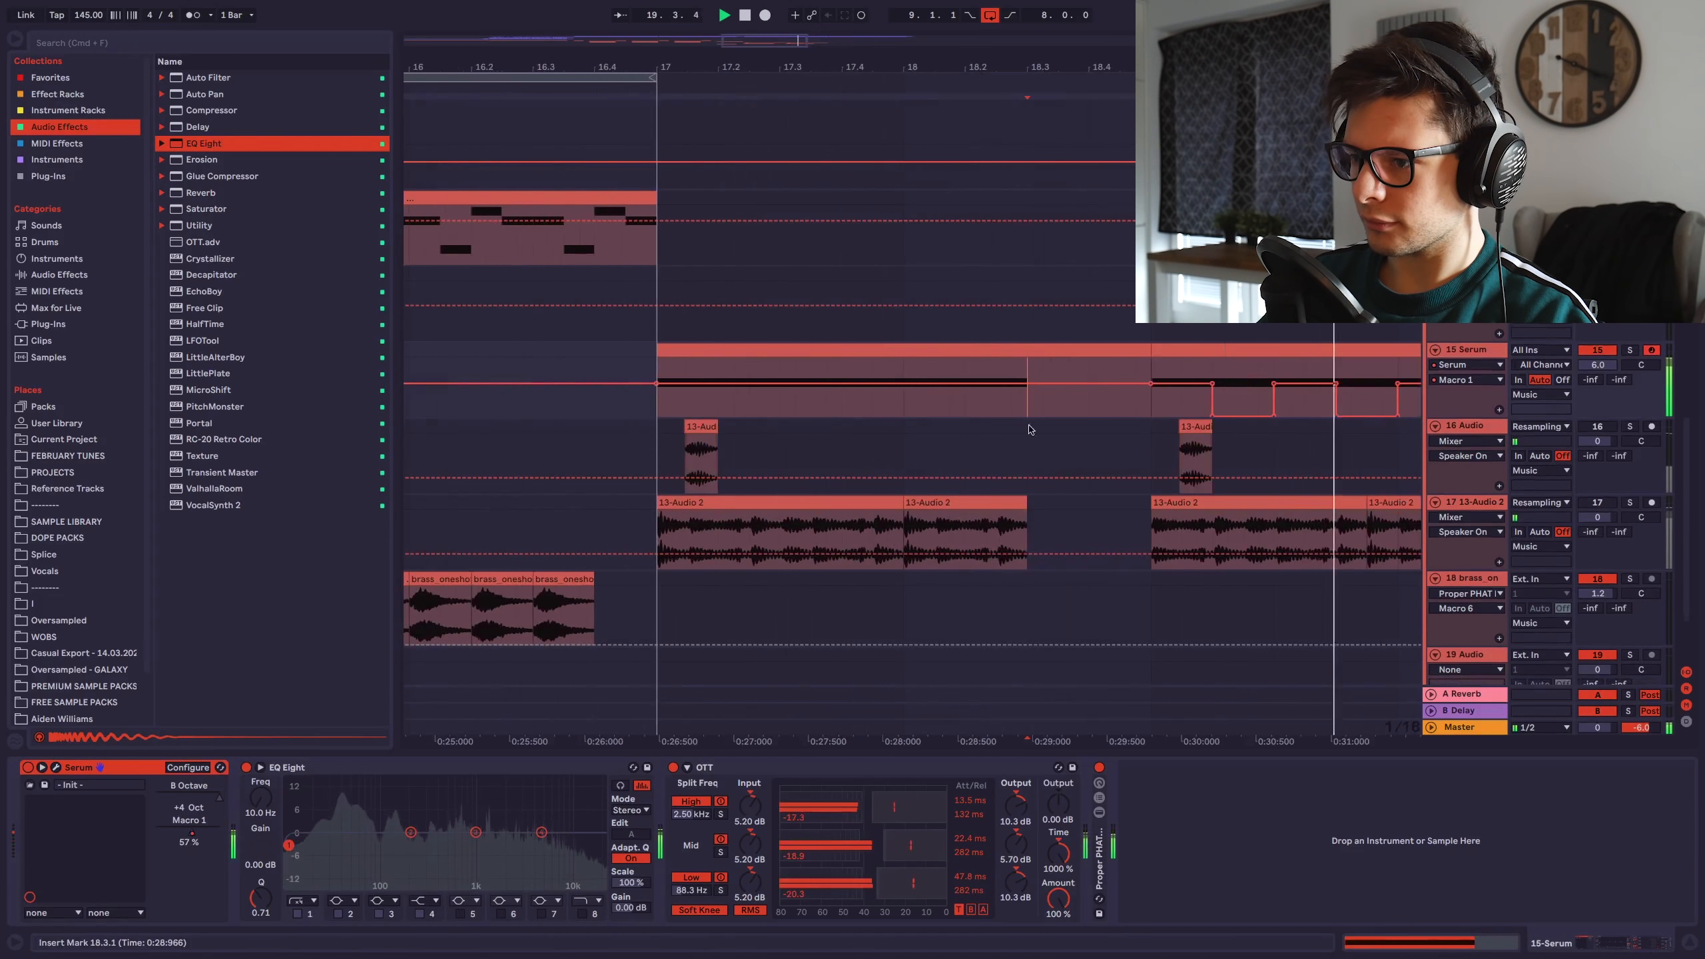
pyautogui.scroll(-3, 1030, 430)
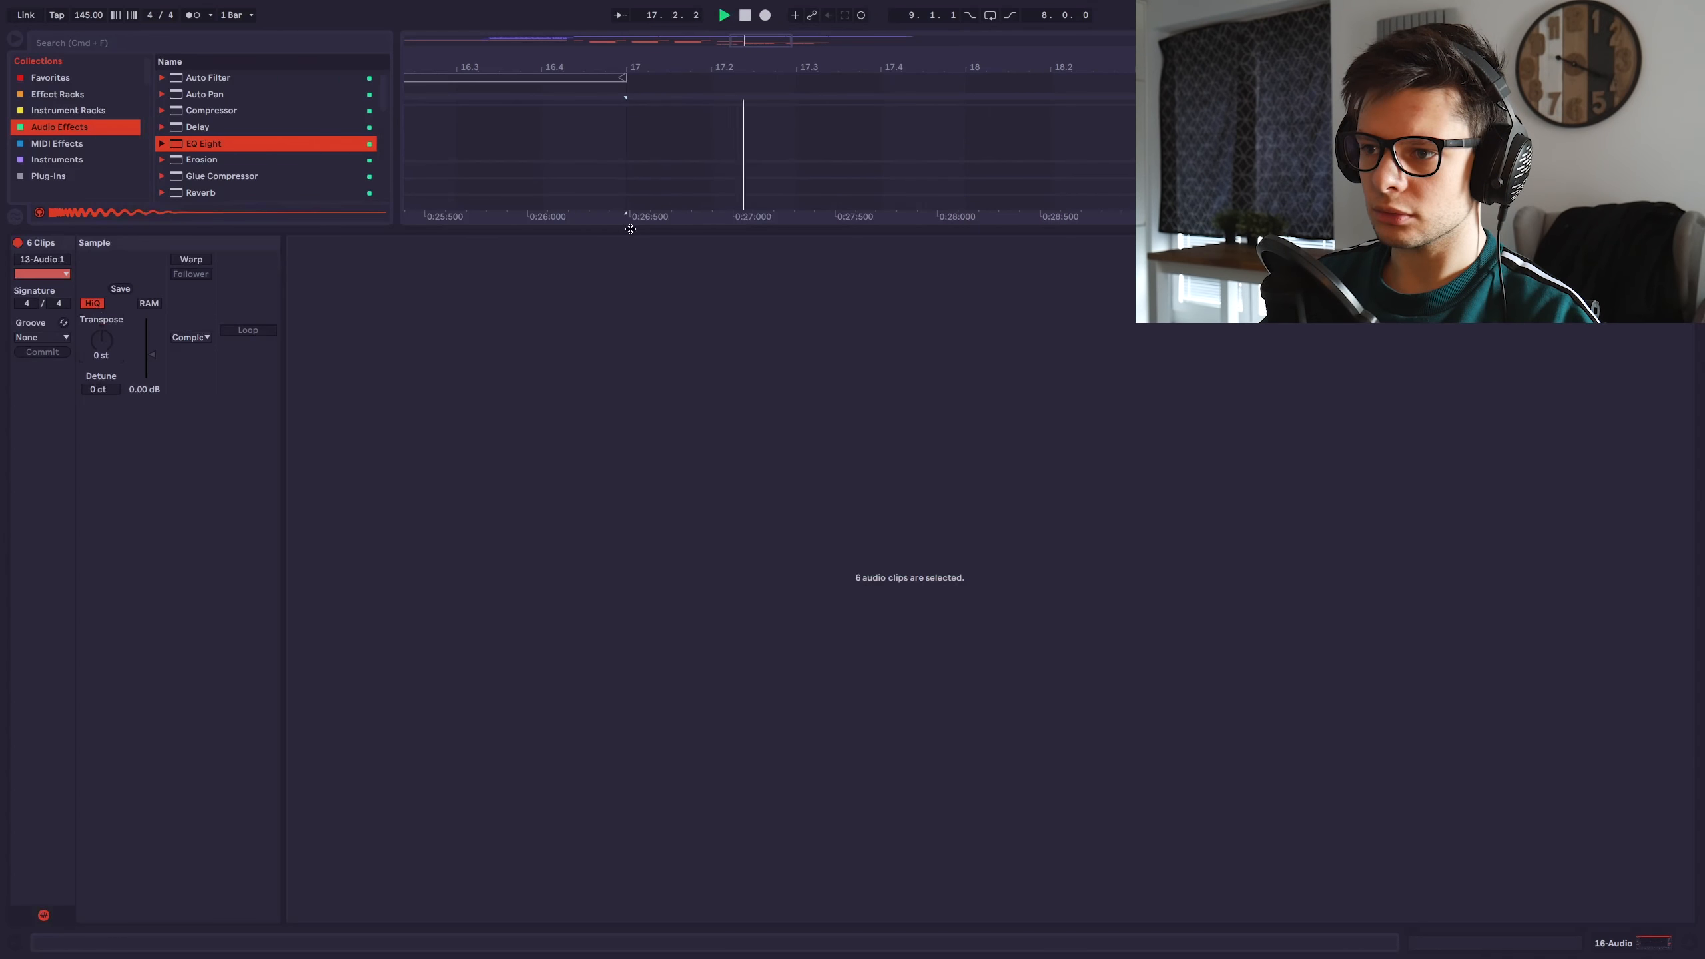
# Cut the 13-Audio 2 clips on track 17 into shorter pieces around the repeated 16 Audio chops and play the pattern.
pyautogui.press('super+alt+l')
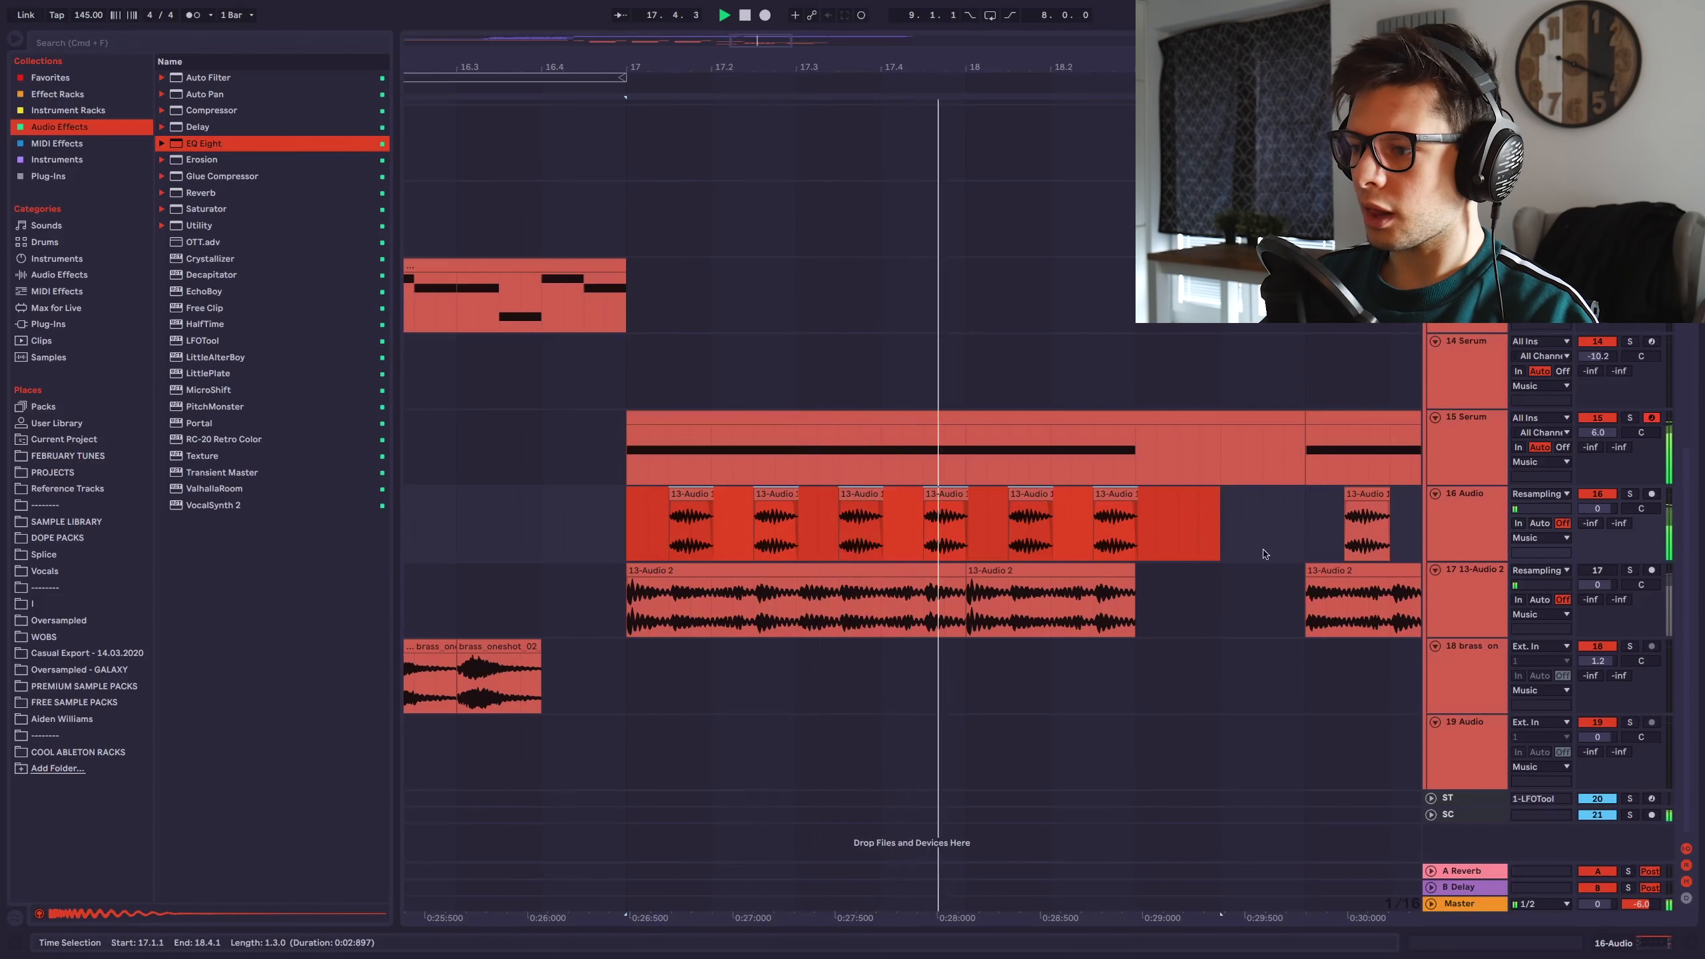
pyautogui.moveTo(1242, 552); pyautogui.dragTo(1139, 540)
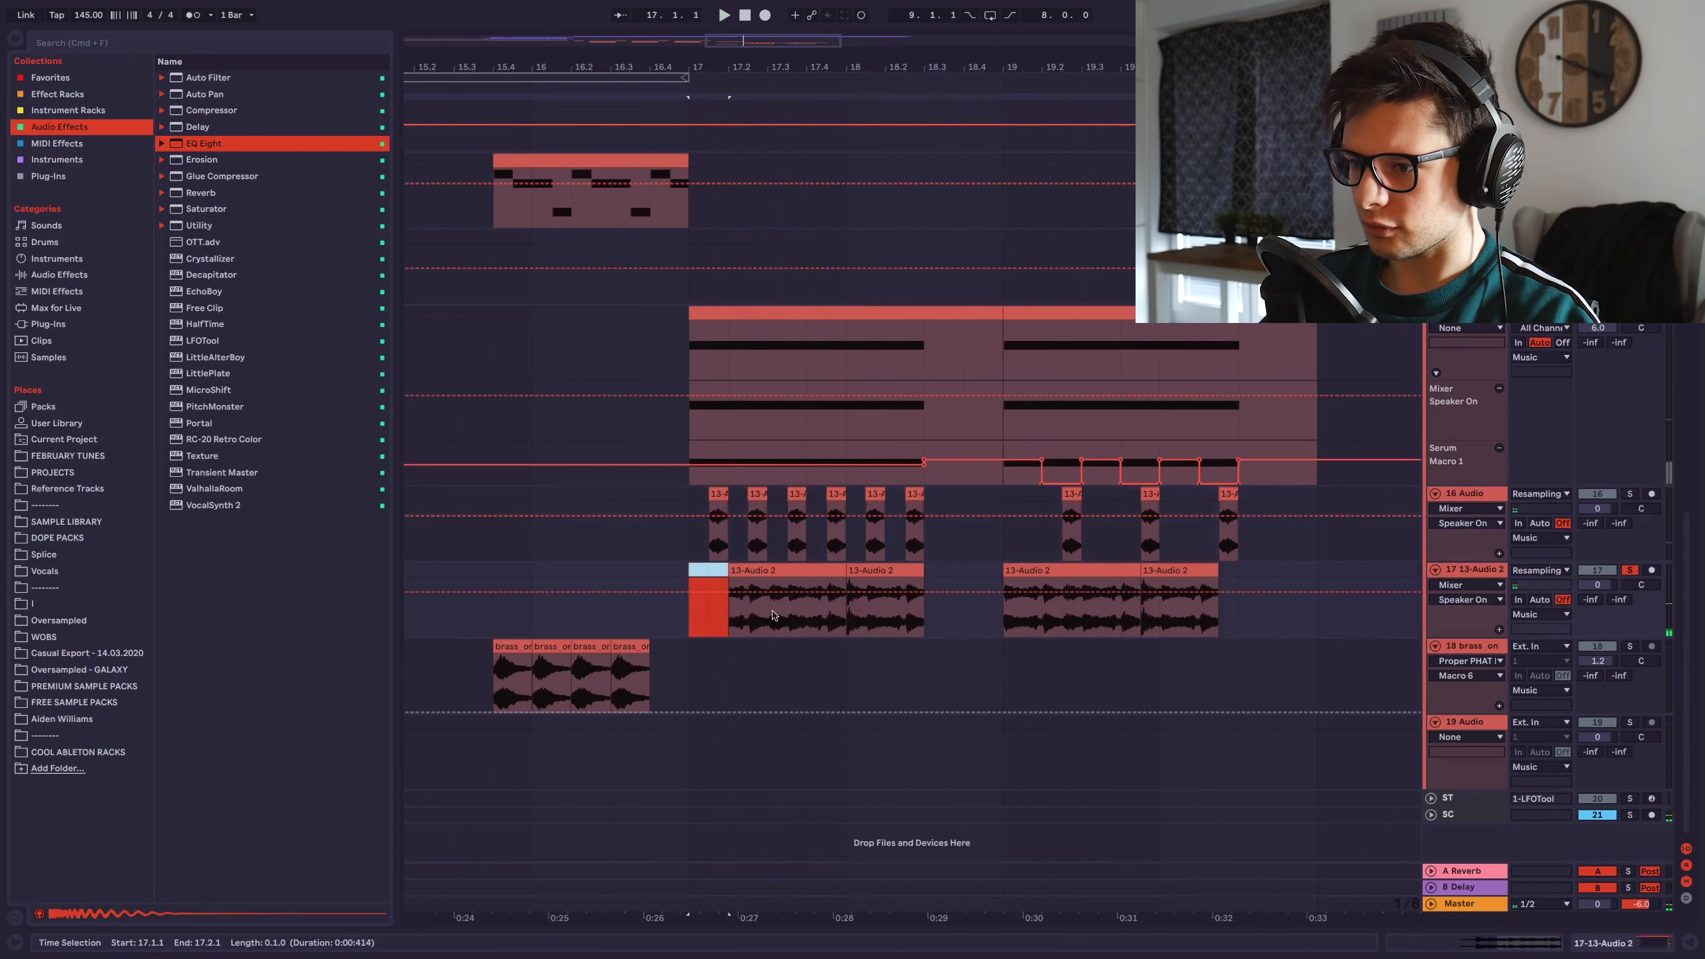
pyautogui.moveTo(783, 591); pyautogui.dragTo(808, 592)
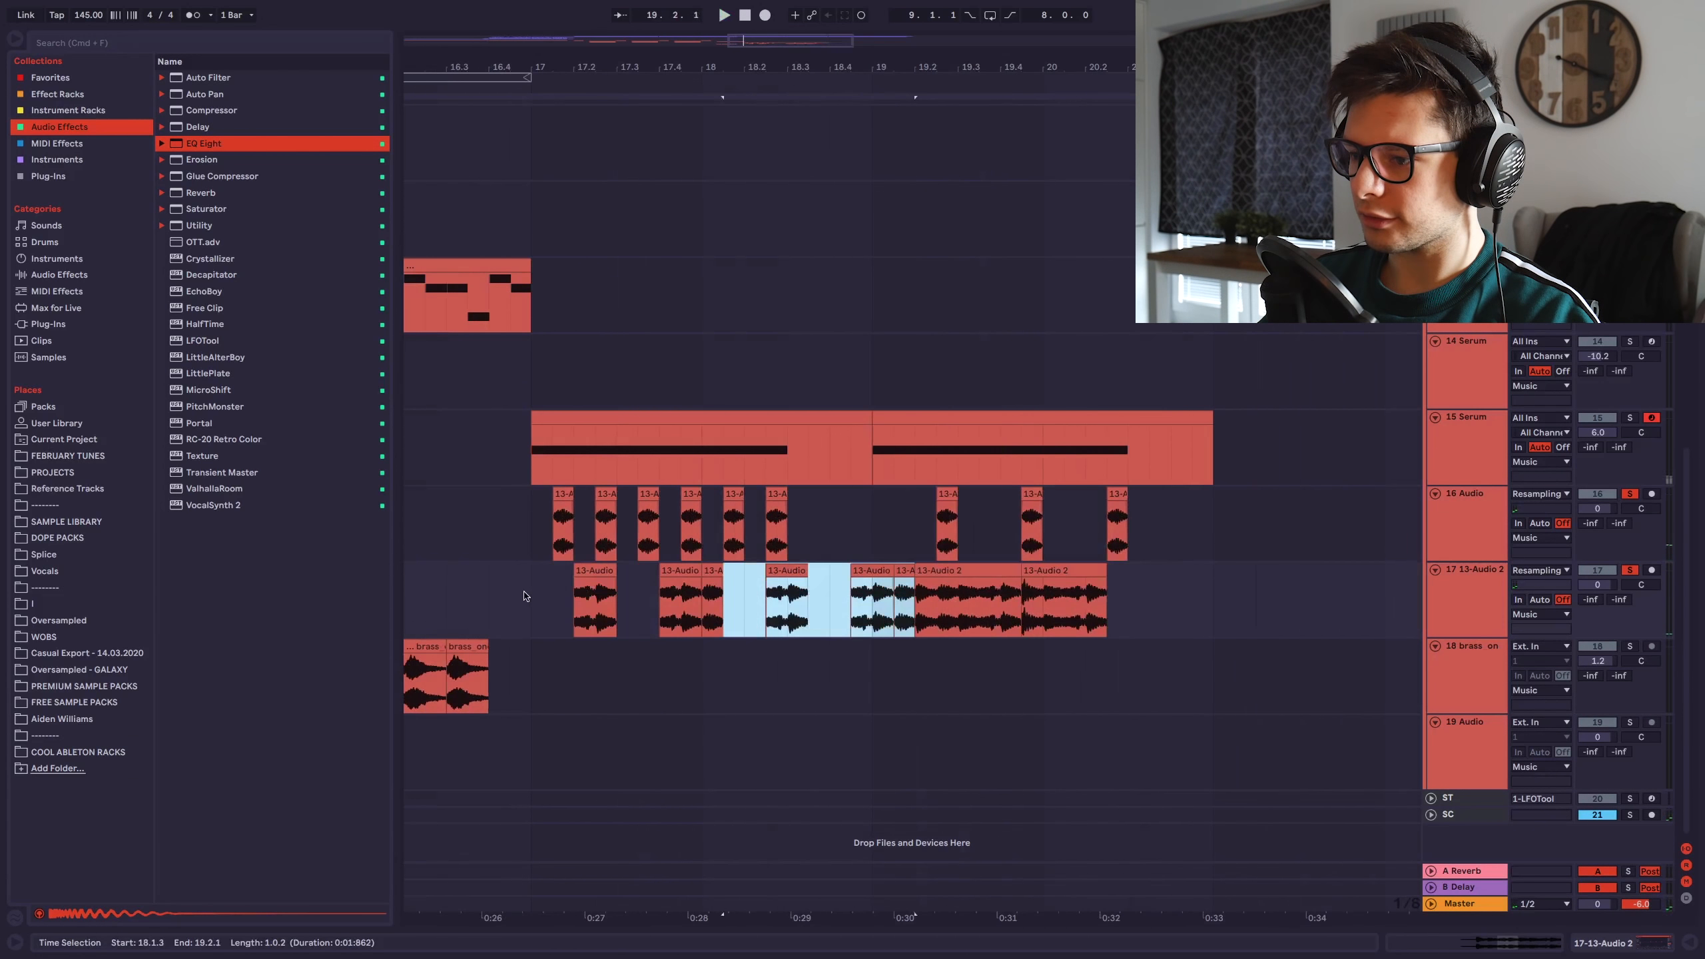
pyautogui.press('space')
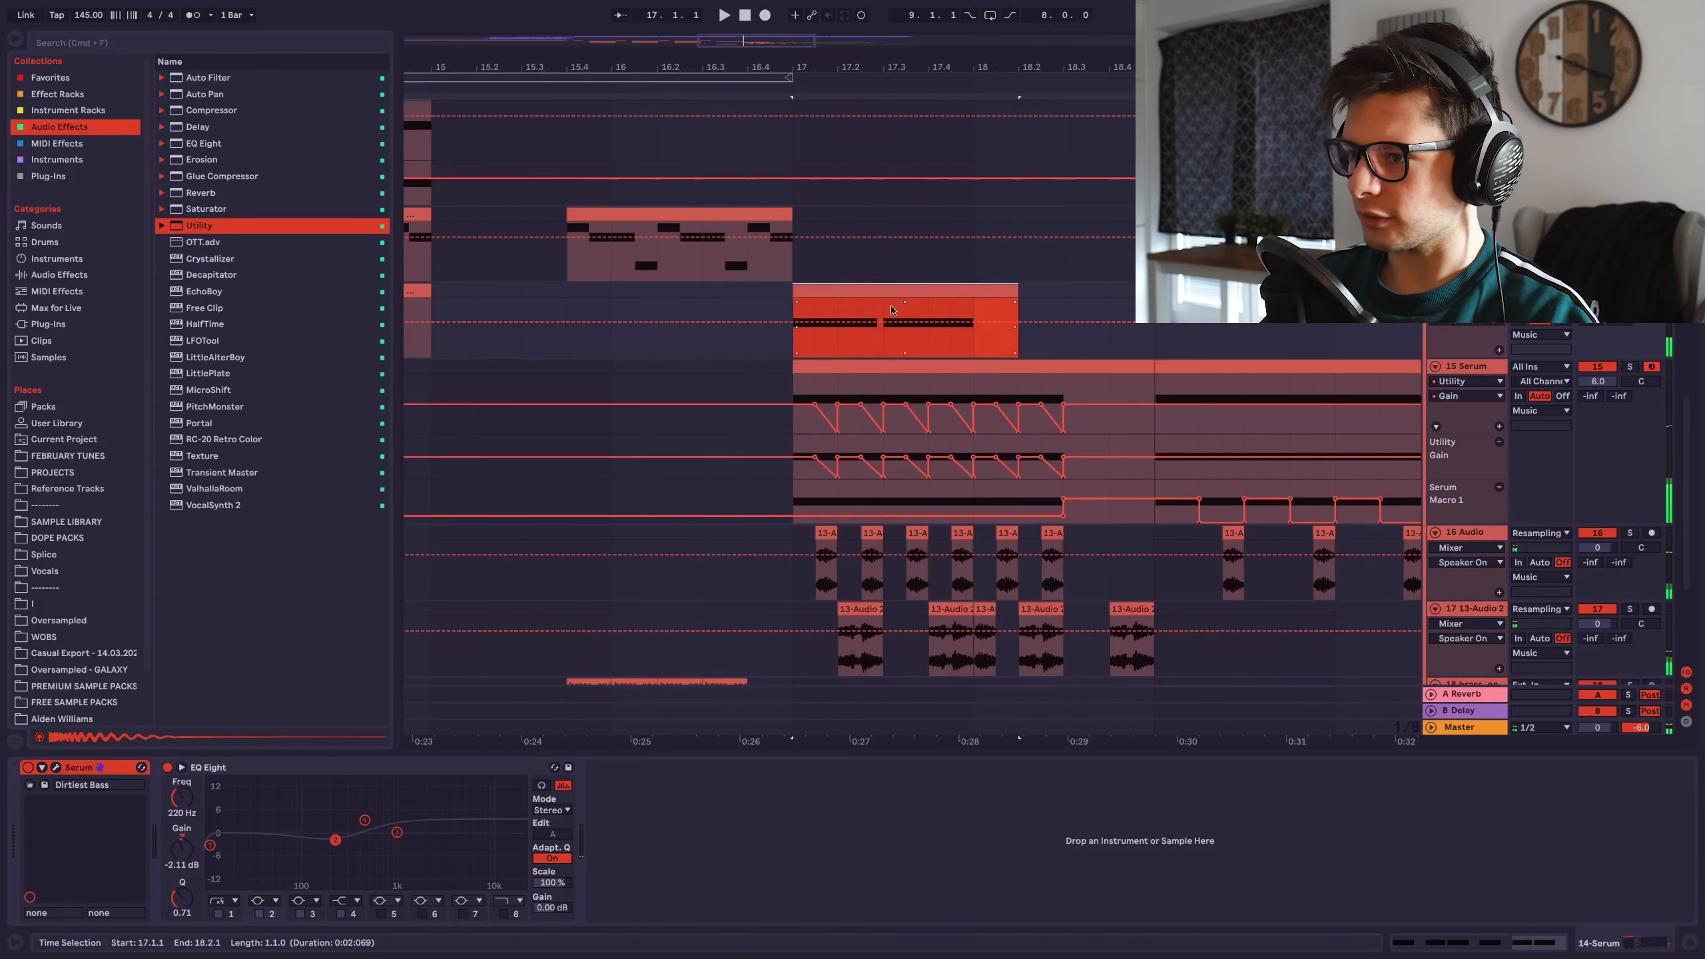
# Repeat the first two beats of the 14 Serum clip from 17.1 to 18.3, and duplicate the two-bar pattern to bars 19 and 21.
pyautogui.click(881, 335)
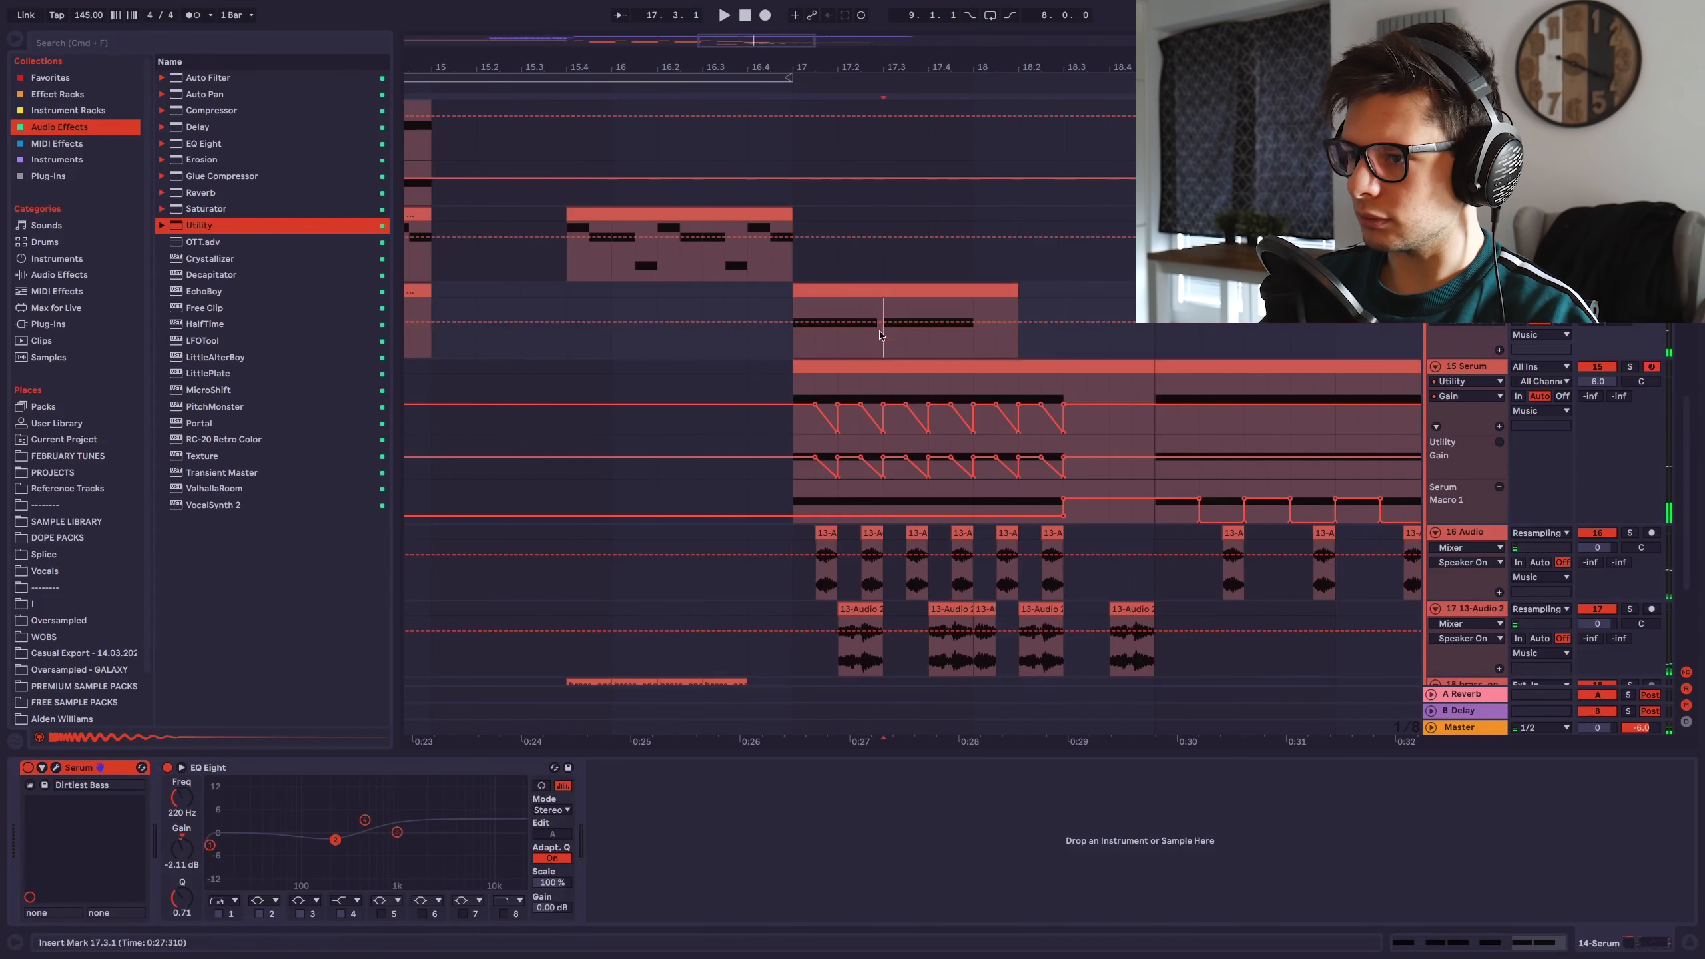
pyautogui.moveTo(881, 335); pyautogui.dragTo(815, 335)
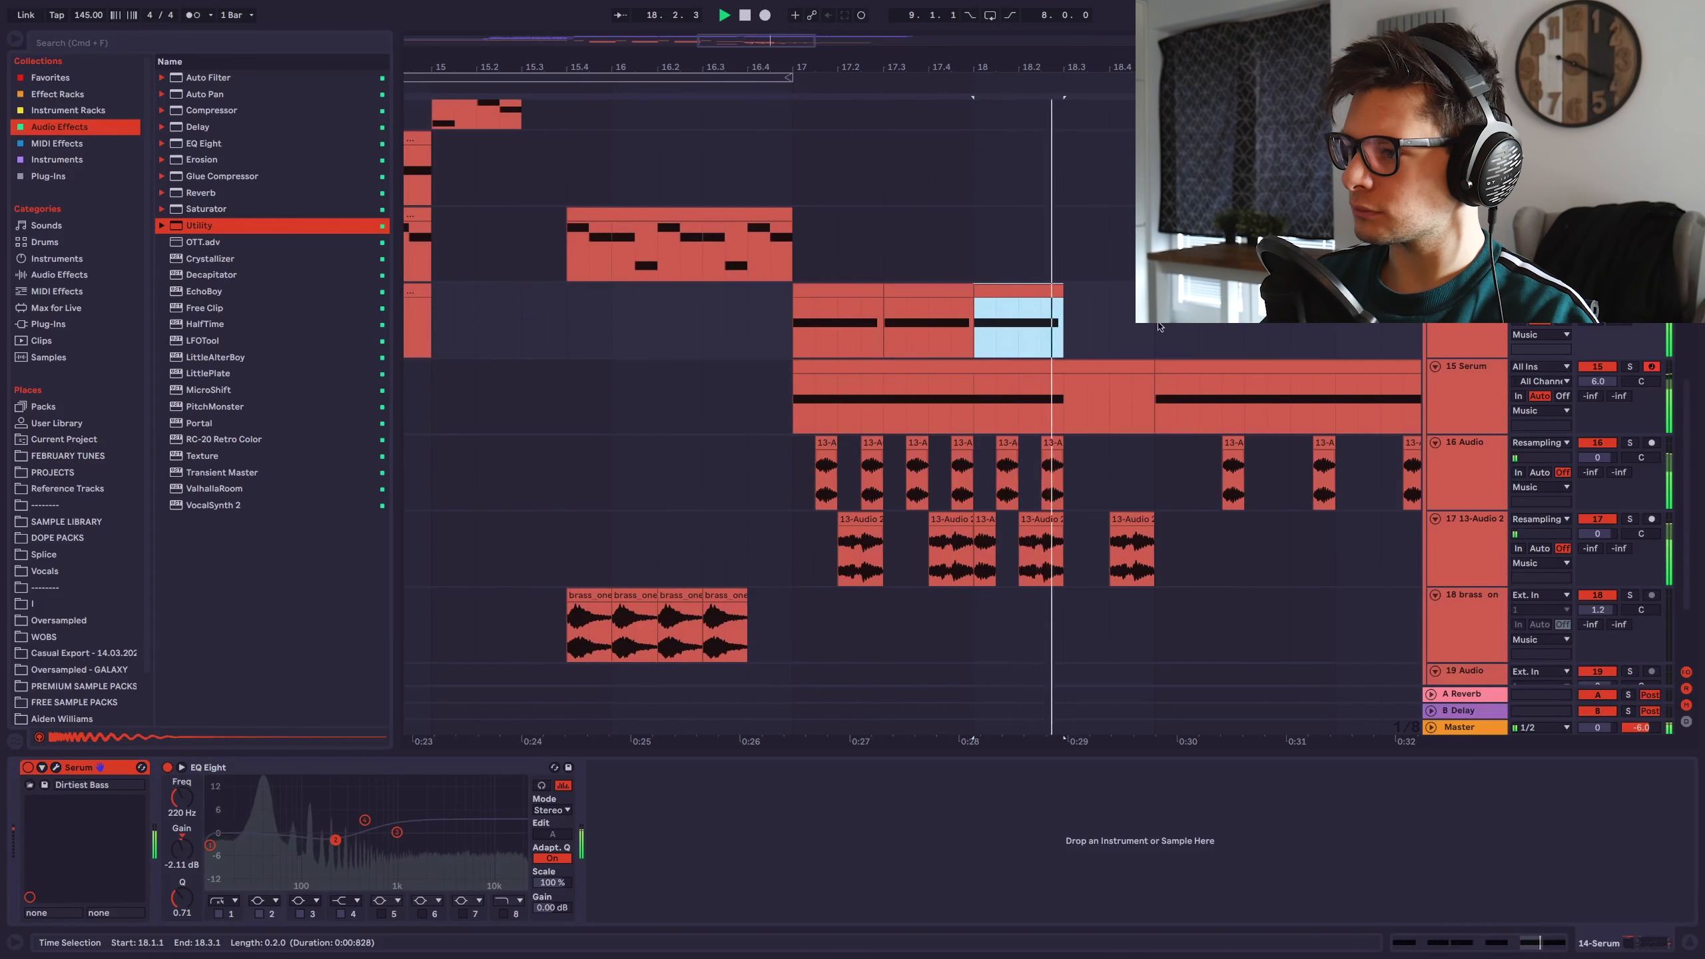
pyautogui.moveTo(1163, 336); pyautogui.dragTo(825, 344)
pyautogui.press('super+d')
pyautogui.press('super+d')
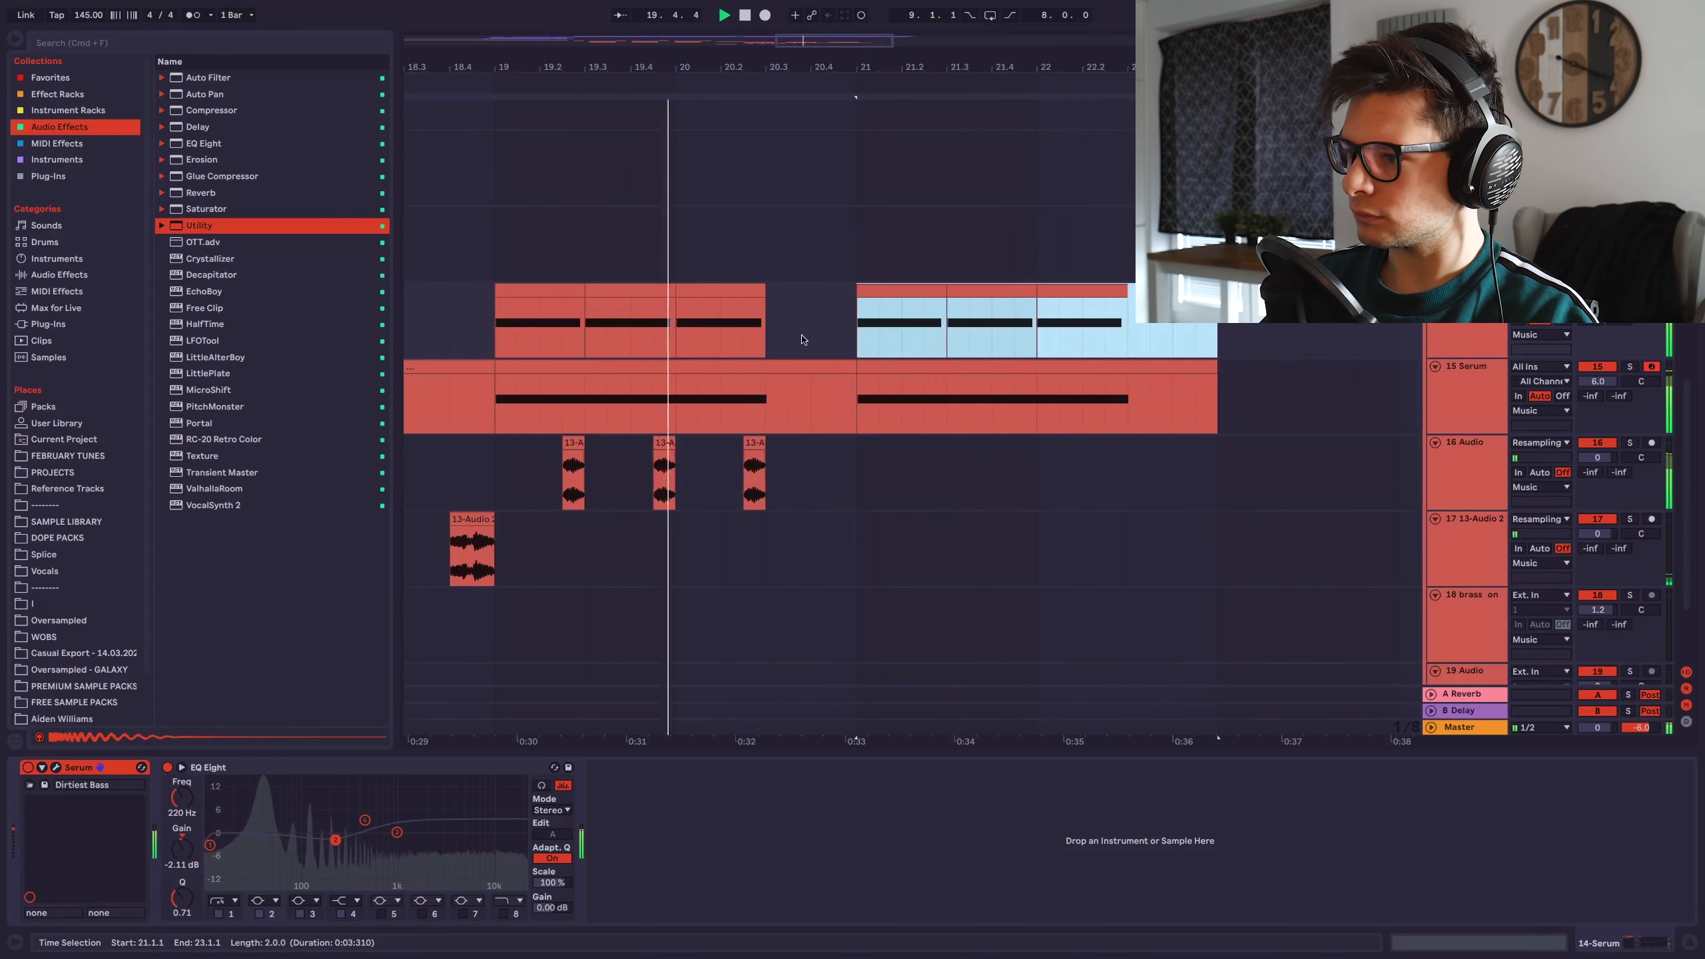
# Copy the adlib clip to bar 17, transpose all its notes down one octave, and play it.
pyautogui.scroll(-4, 802, 341)
pyautogui.moveTo(927, 322); pyautogui.dragTo(995, 307)
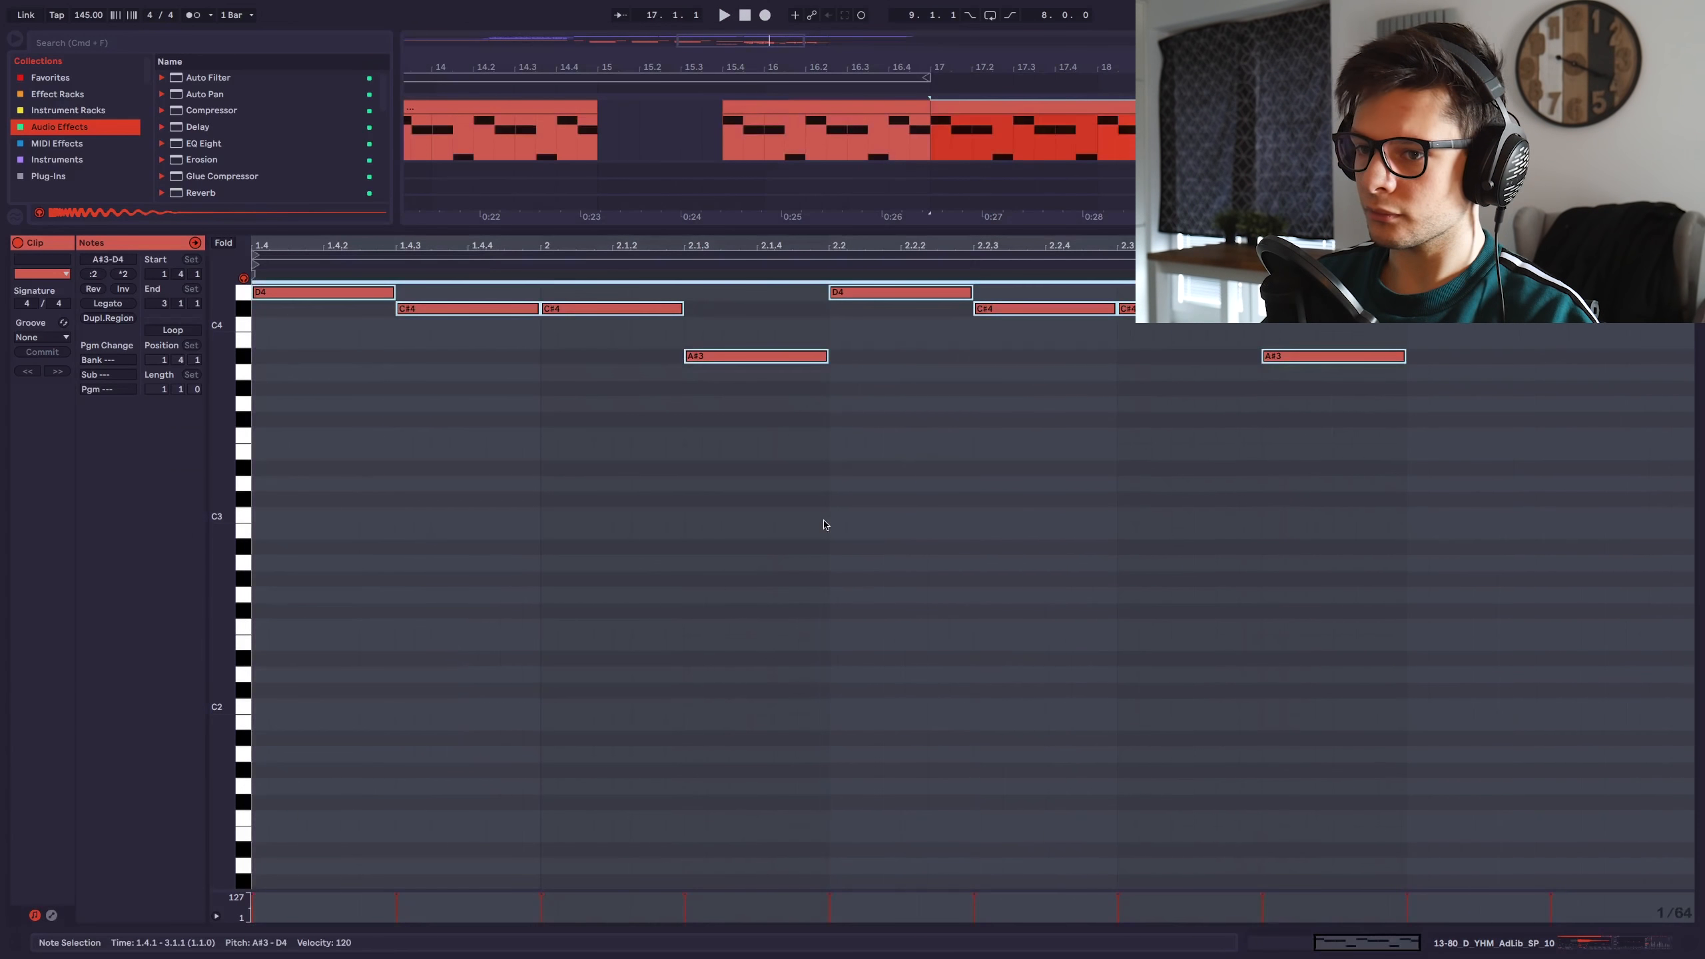
pyautogui.hotkey('shift', 'Down')
pyautogui.press('space')
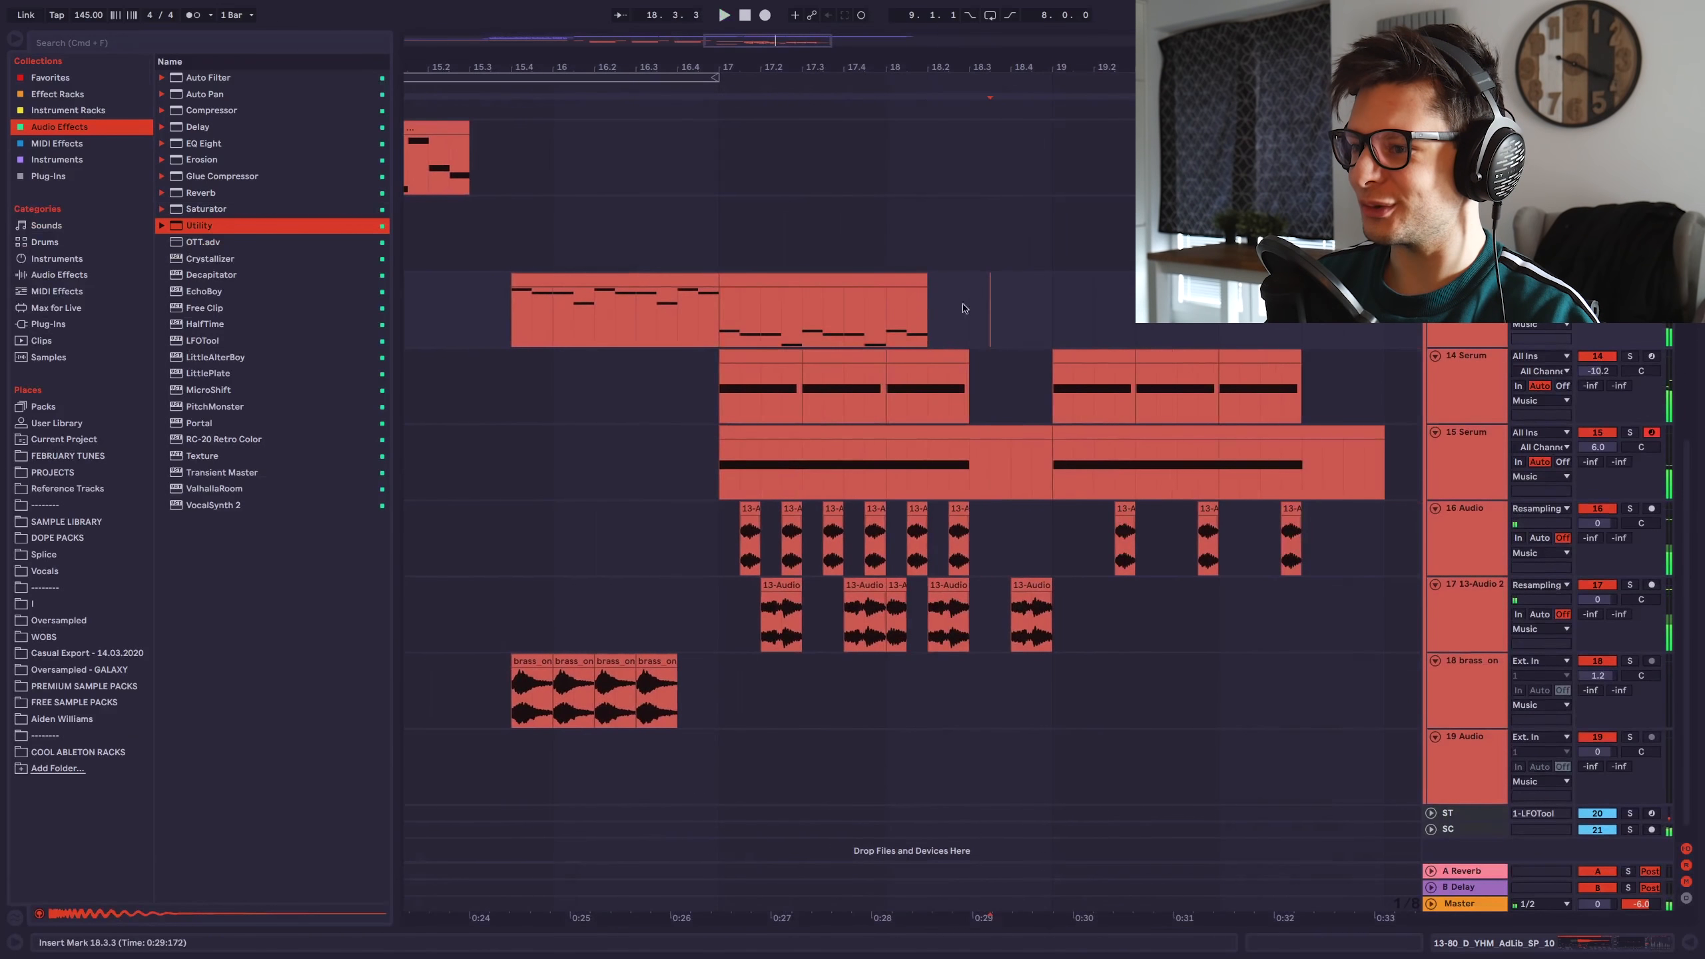
# Extend the lowered adlib clip at bar 17 to 18.3 and duplicate its opening section to fill the phrase.
pyautogui.click(916, 277)
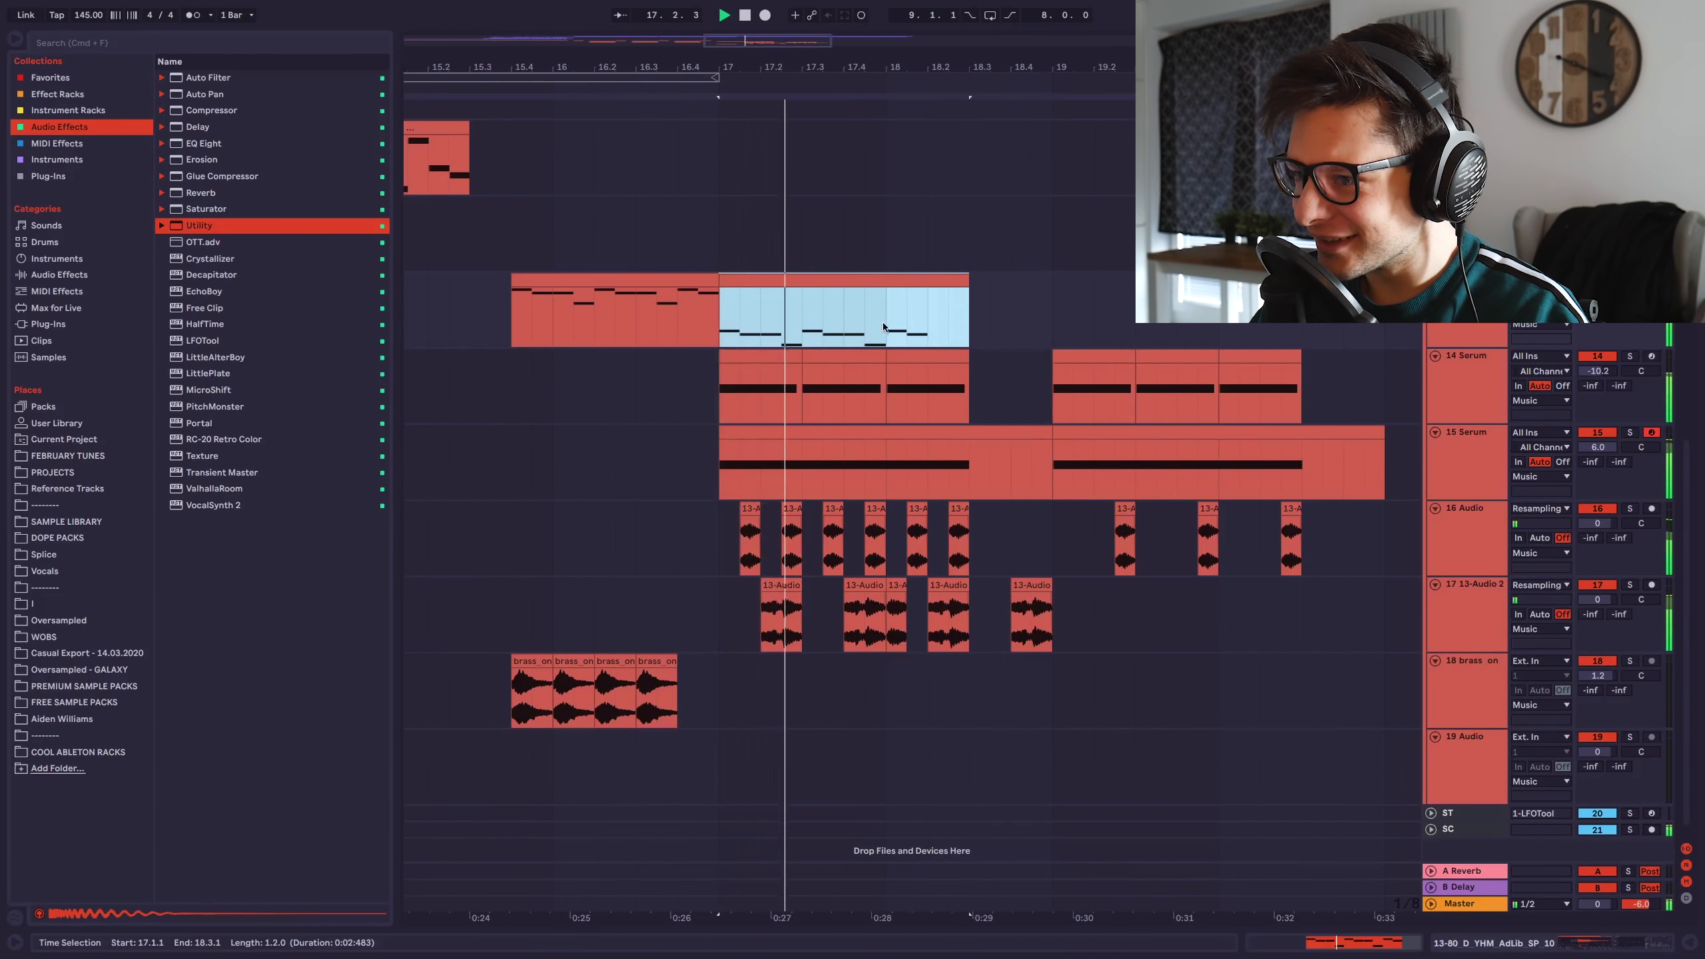
pyautogui.moveTo(883, 327); pyautogui.dragTo(721, 327)
pyautogui.press('super+d')
pyautogui.moveTo(969, 320); pyautogui.dragTo(1117, 316)
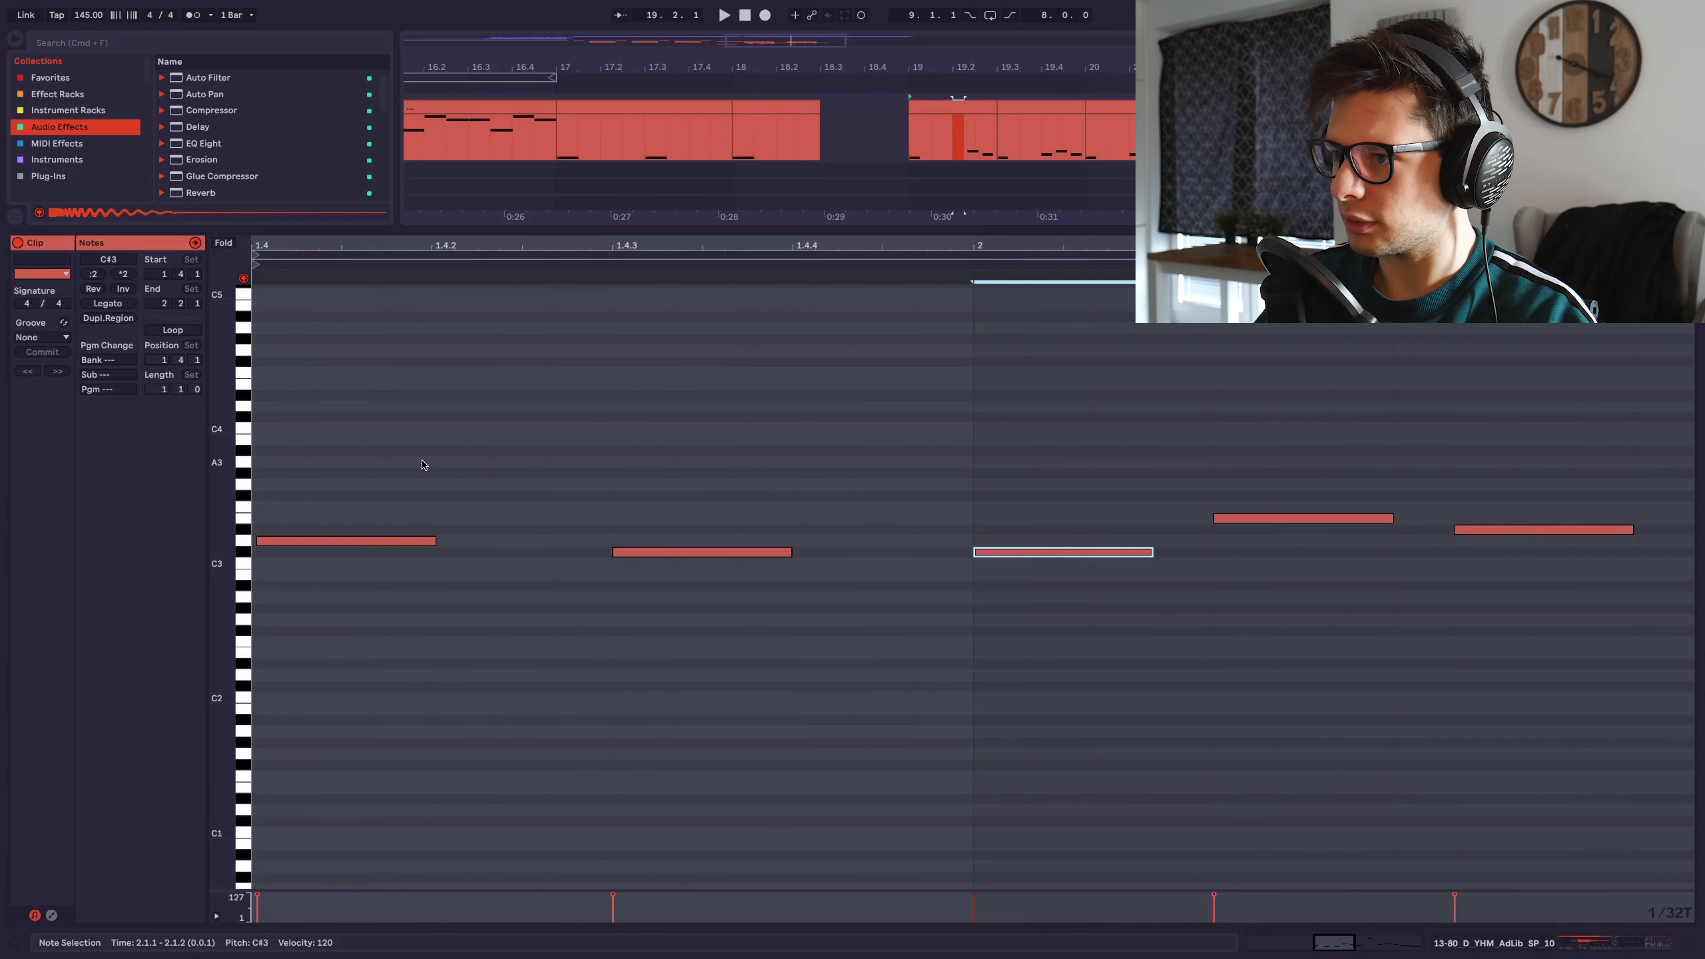
# Select the notes of the adlib clip at bar 19 one after another and lower the last one to D3.
pyautogui.moveTo(417, 454); pyautogui.dragTo(406, 584)
pyautogui.moveTo(734, 581); pyautogui.dragTo(721, 494)
pyautogui.moveTo(1068, 497); pyautogui.dragTo(1094, 644)
pyautogui.moveTo(1344, 612); pyautogui.dragTo(1319, 443)
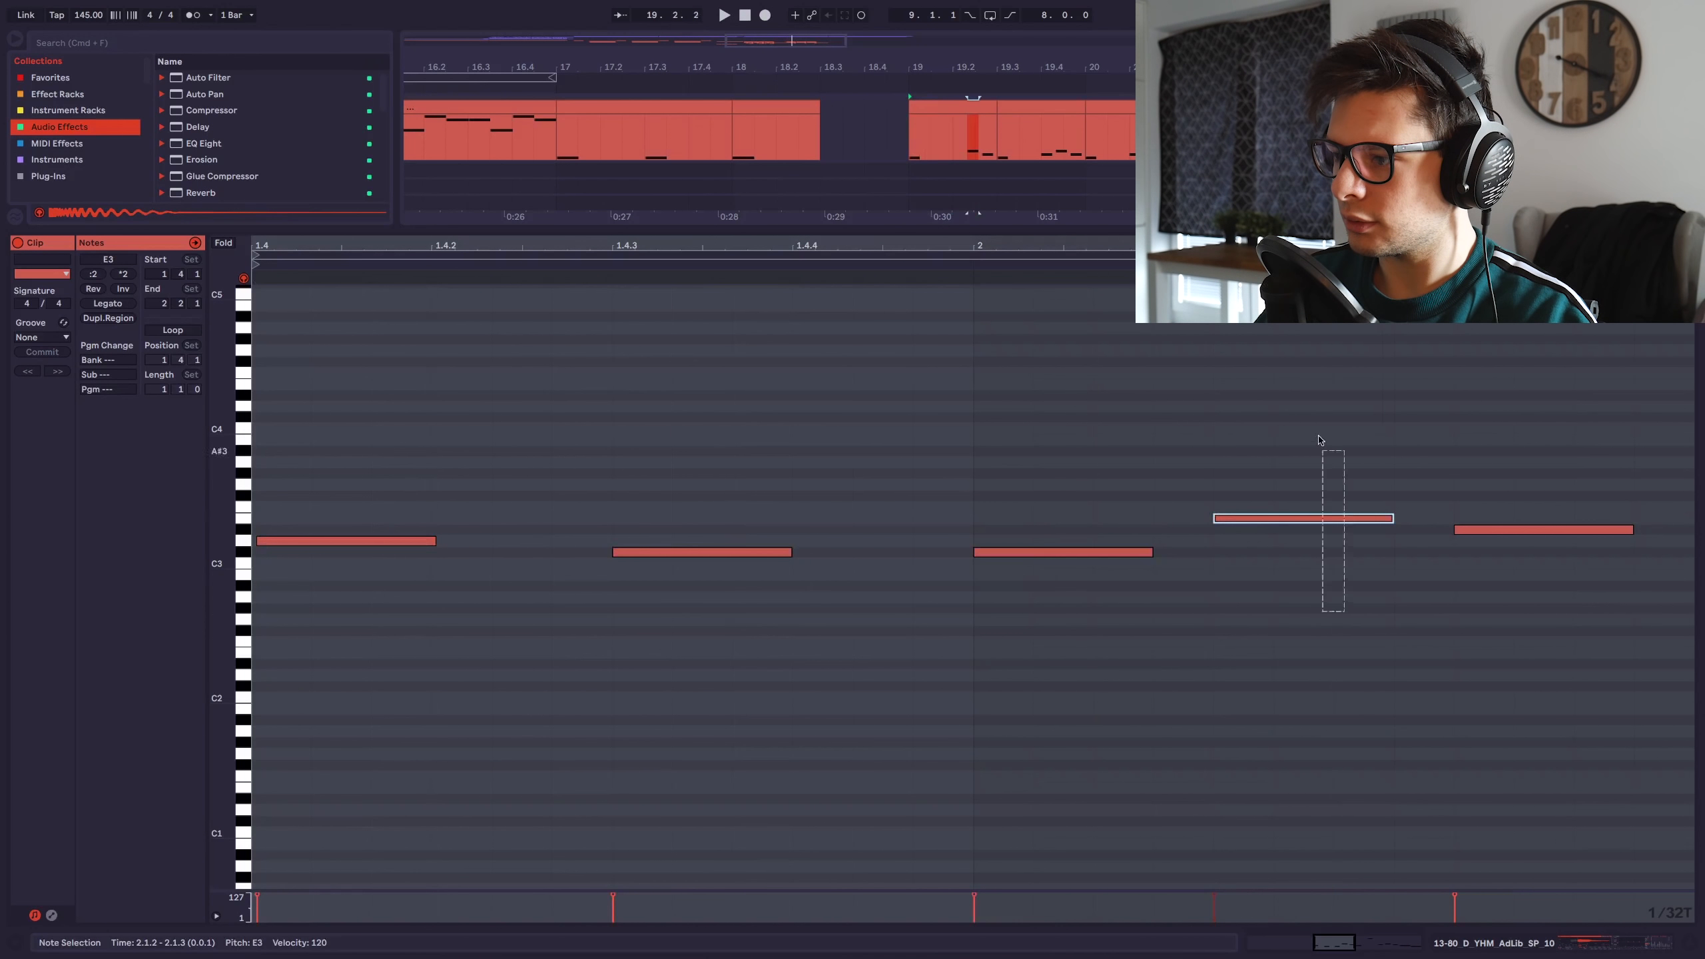
pyautogui.moveTo(1518, 500); pyautogui.dragTo(1517, 549)
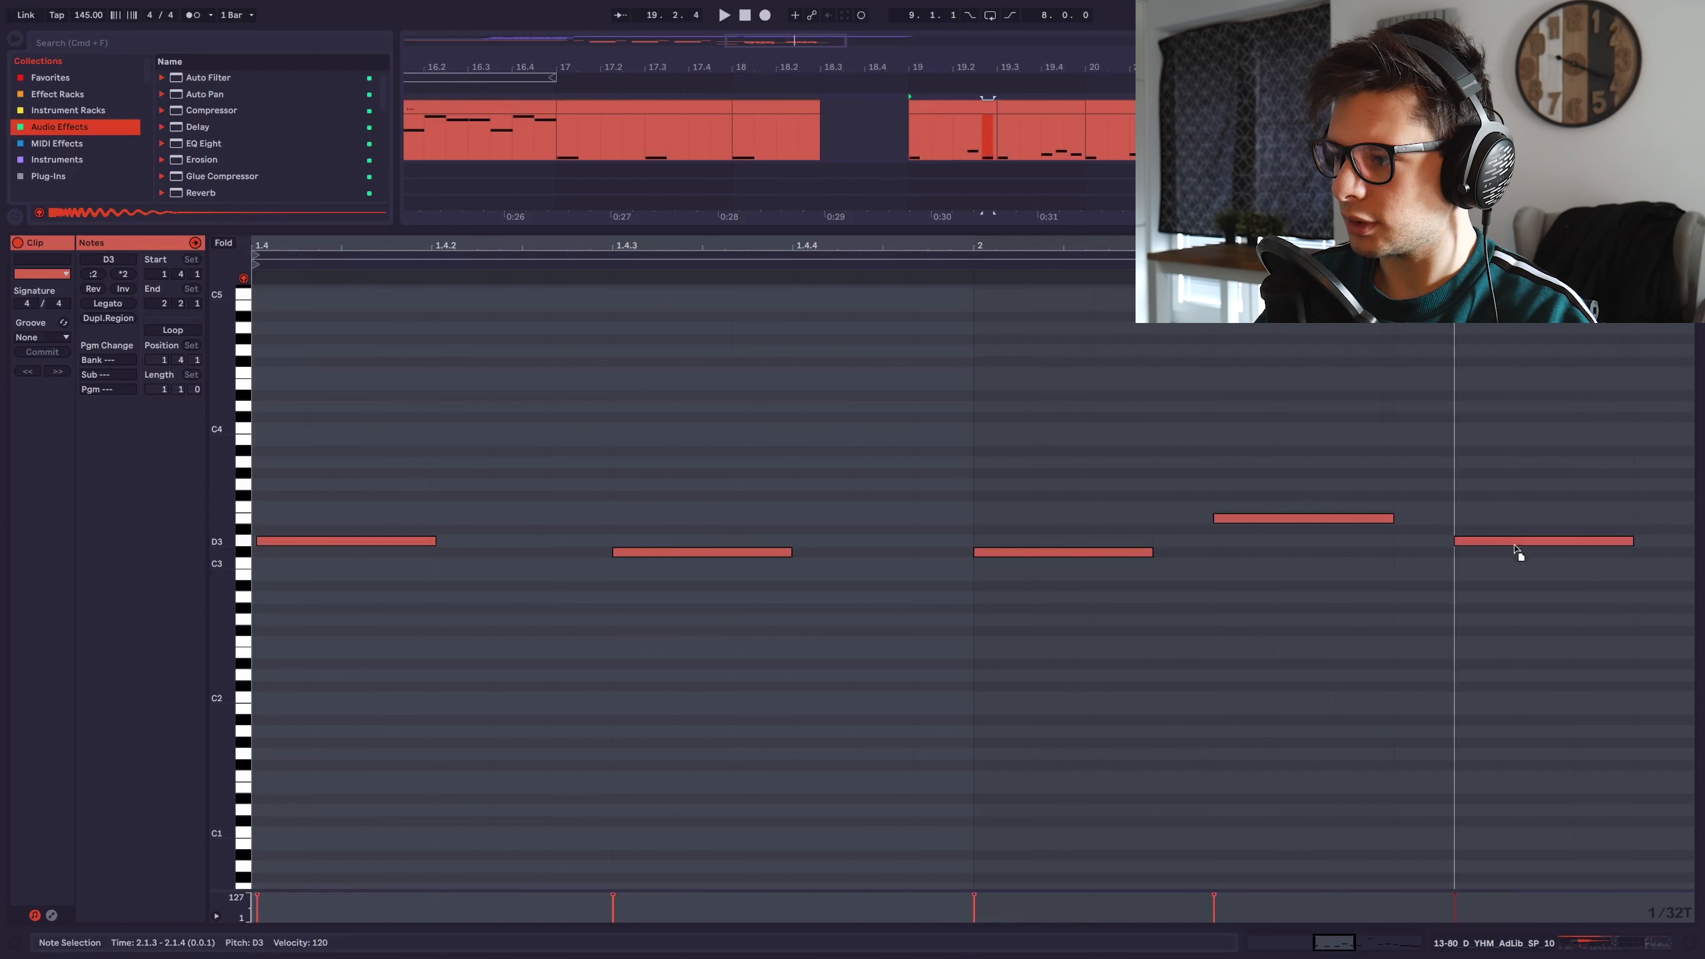
# Play the adlib clip at bar 19 and duplicate its two-beat opening section to fill the phrase through 20.3.
pyautogui.click(891, 135)
pyautogui.press('space')
pyautogui.click(956, 105)
pyautogui.press('super+d')
pyautogui.press('alt+super+l')
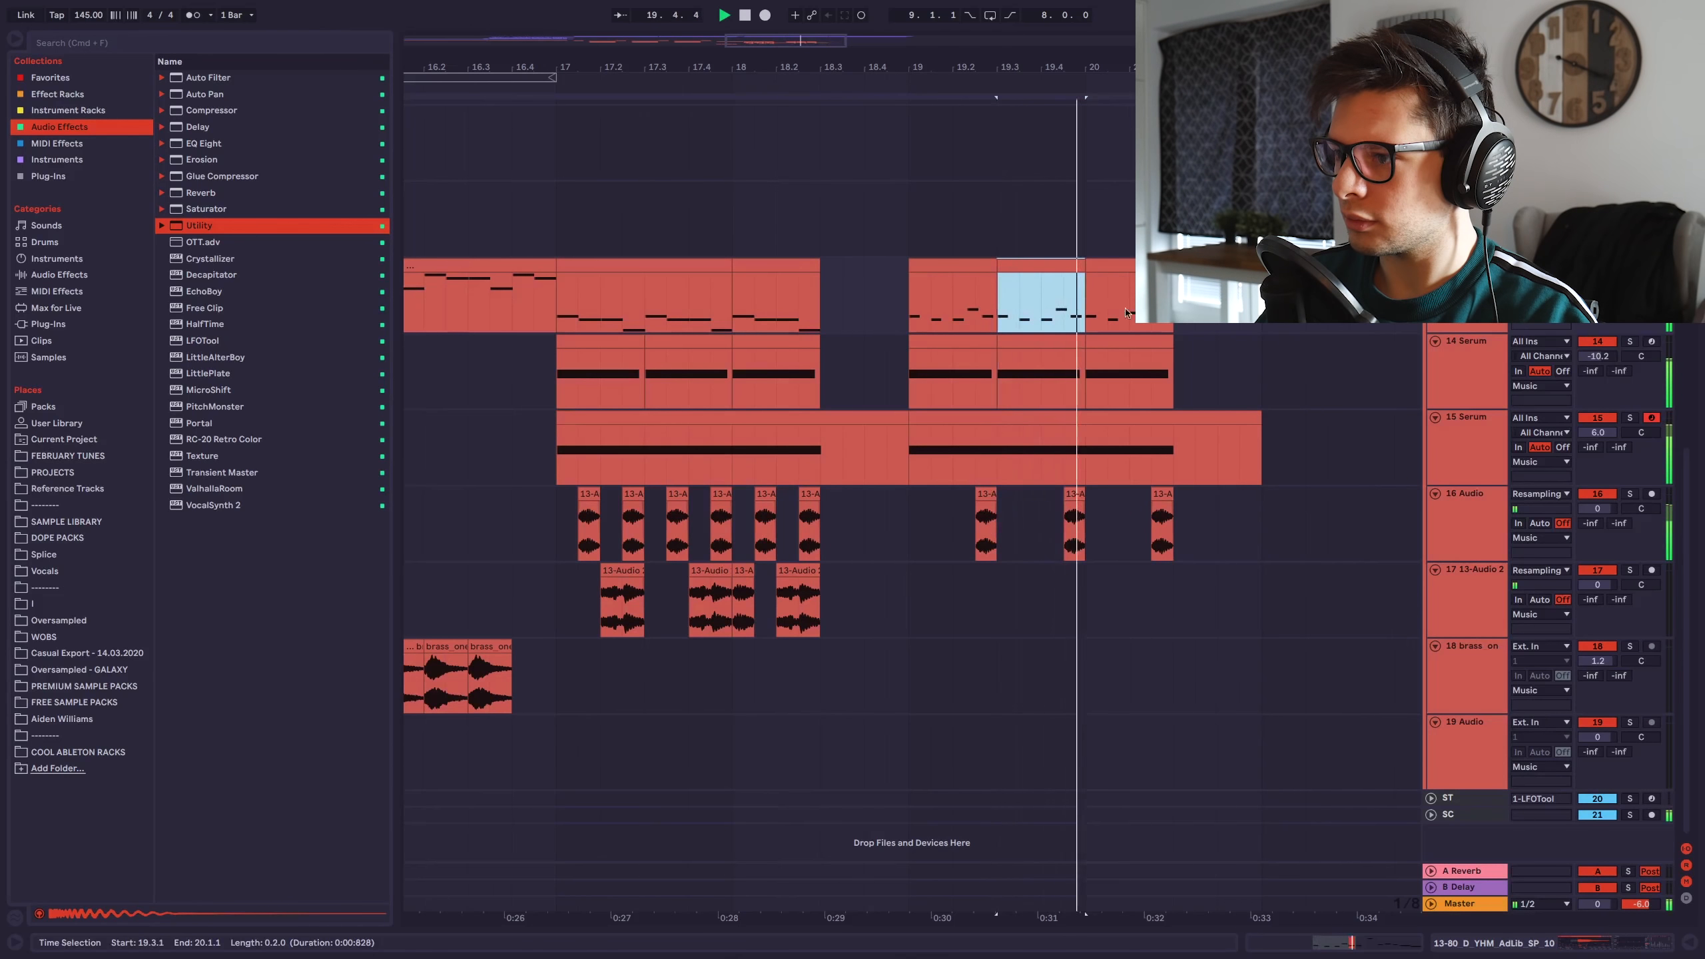
pyautogui.press('super+d')
# Insert an empty audio track below the burn hat track in the Drums group and open the Oversampled - GALAXY sample folder.
pyautogui.press('-')
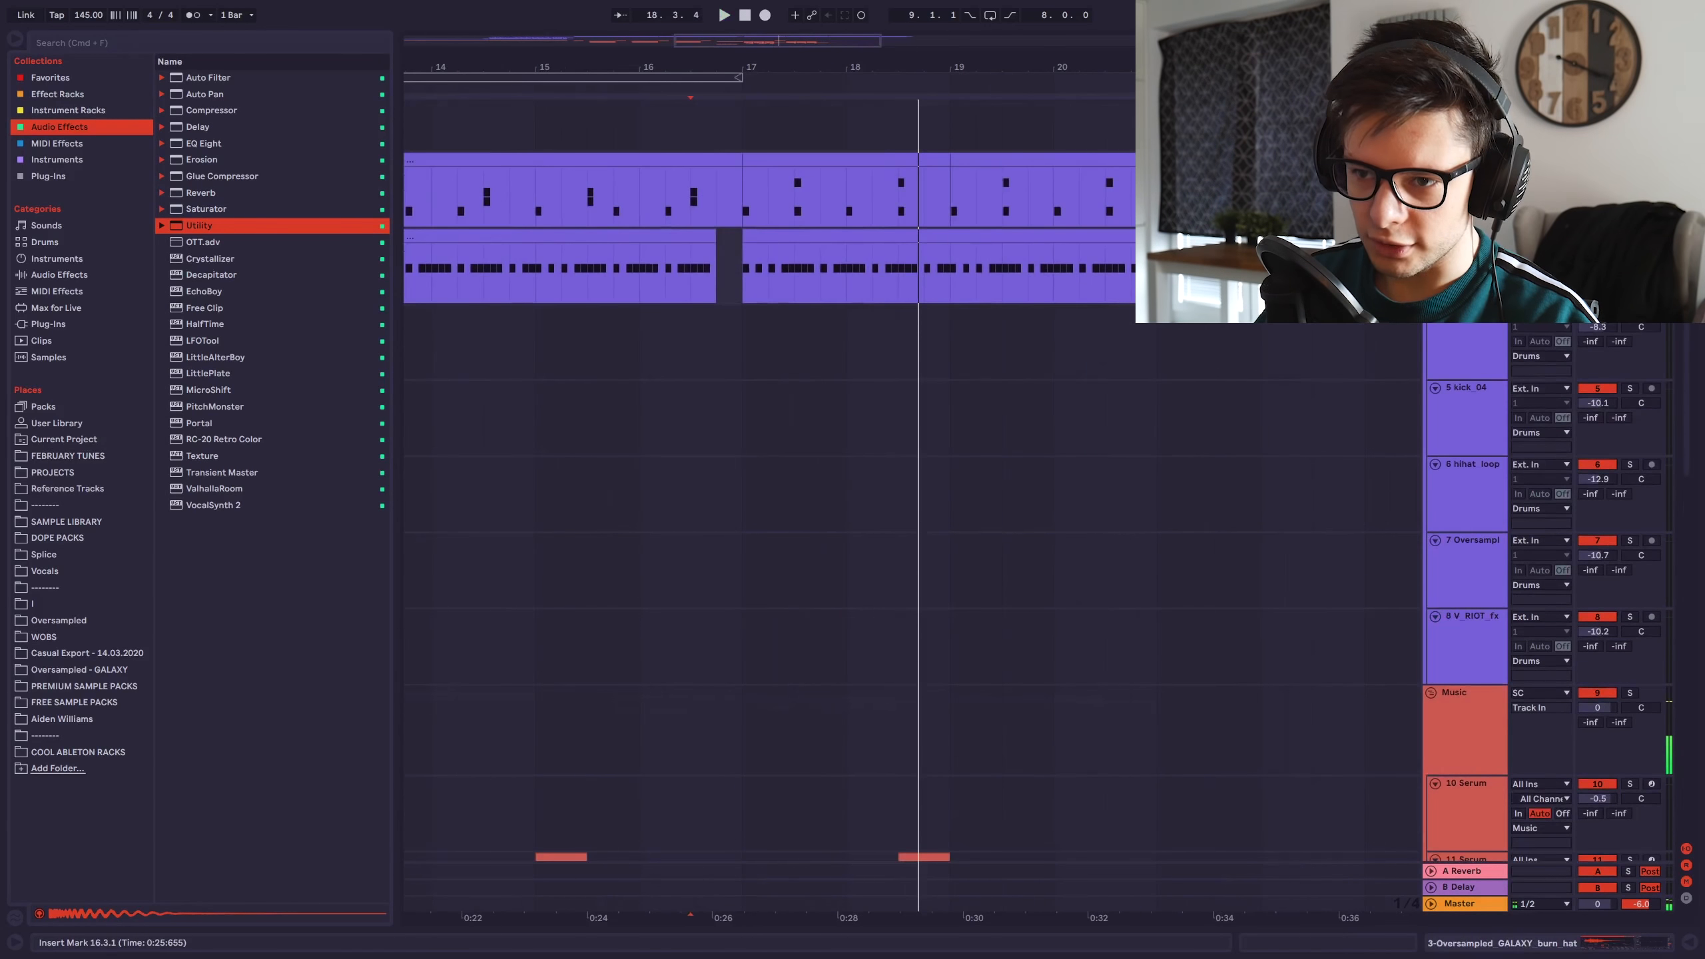
pyautogui.press('space')
pyautogui.press('super+t')
pyautogui.scroll(-3, 696, 409)
pyautogui.moveTo(697, 410); pyautogui.dragTo(799, 505)
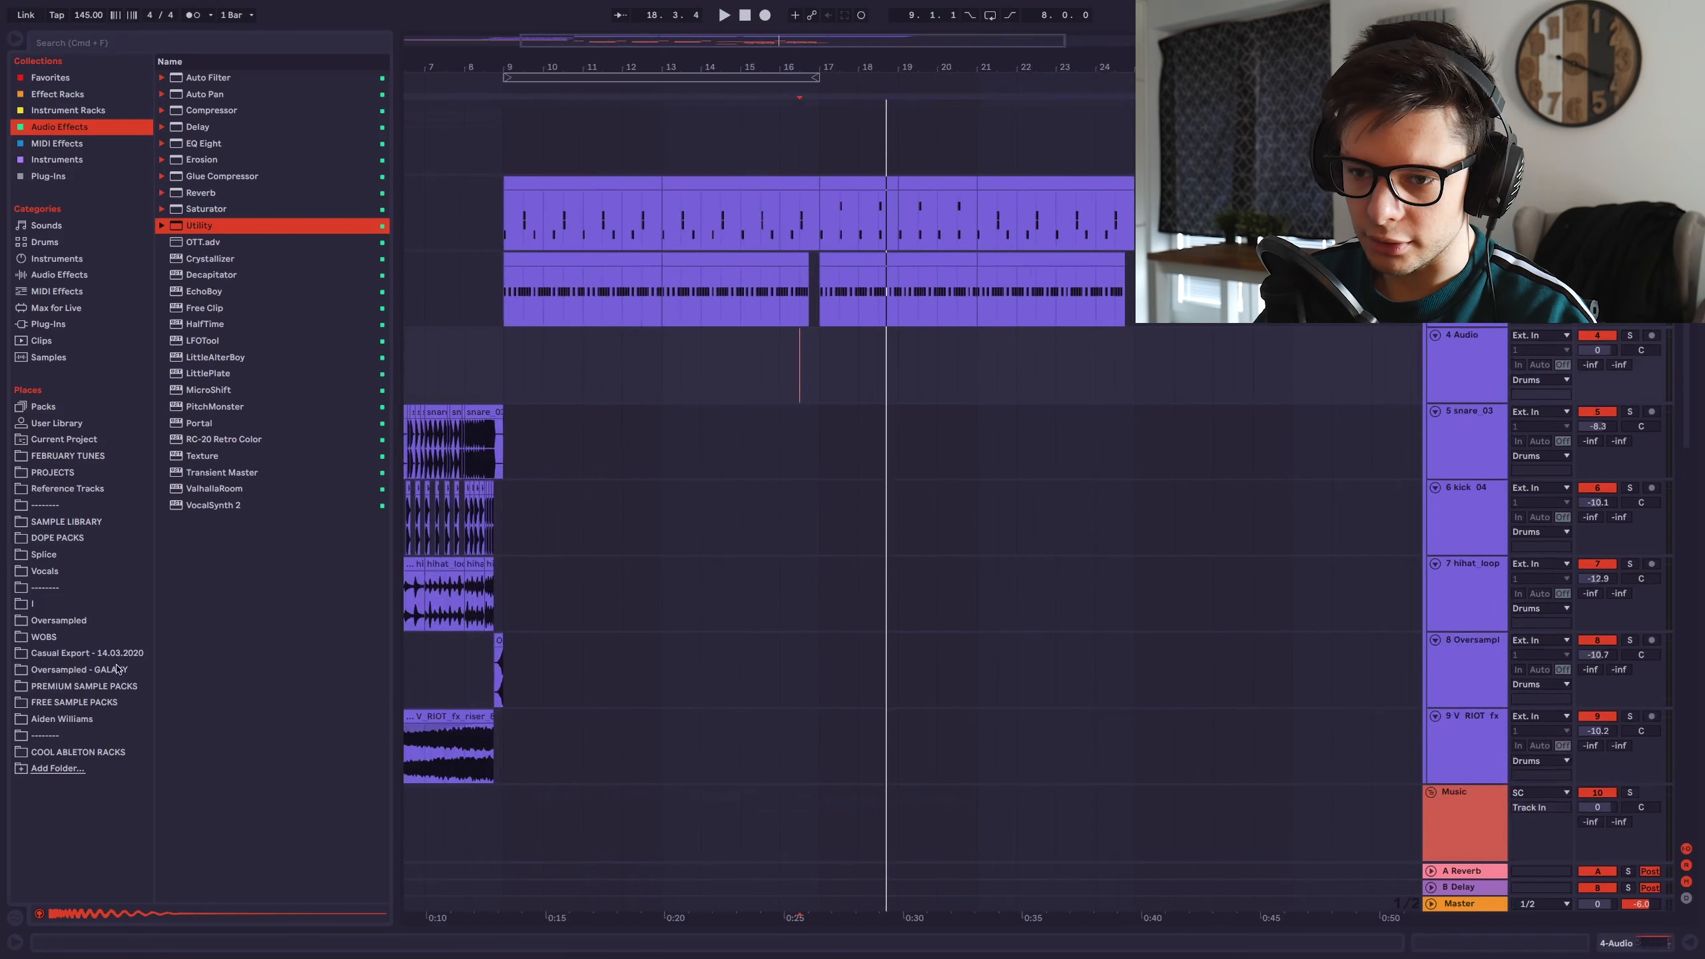
pyautogui.click(117, 668)
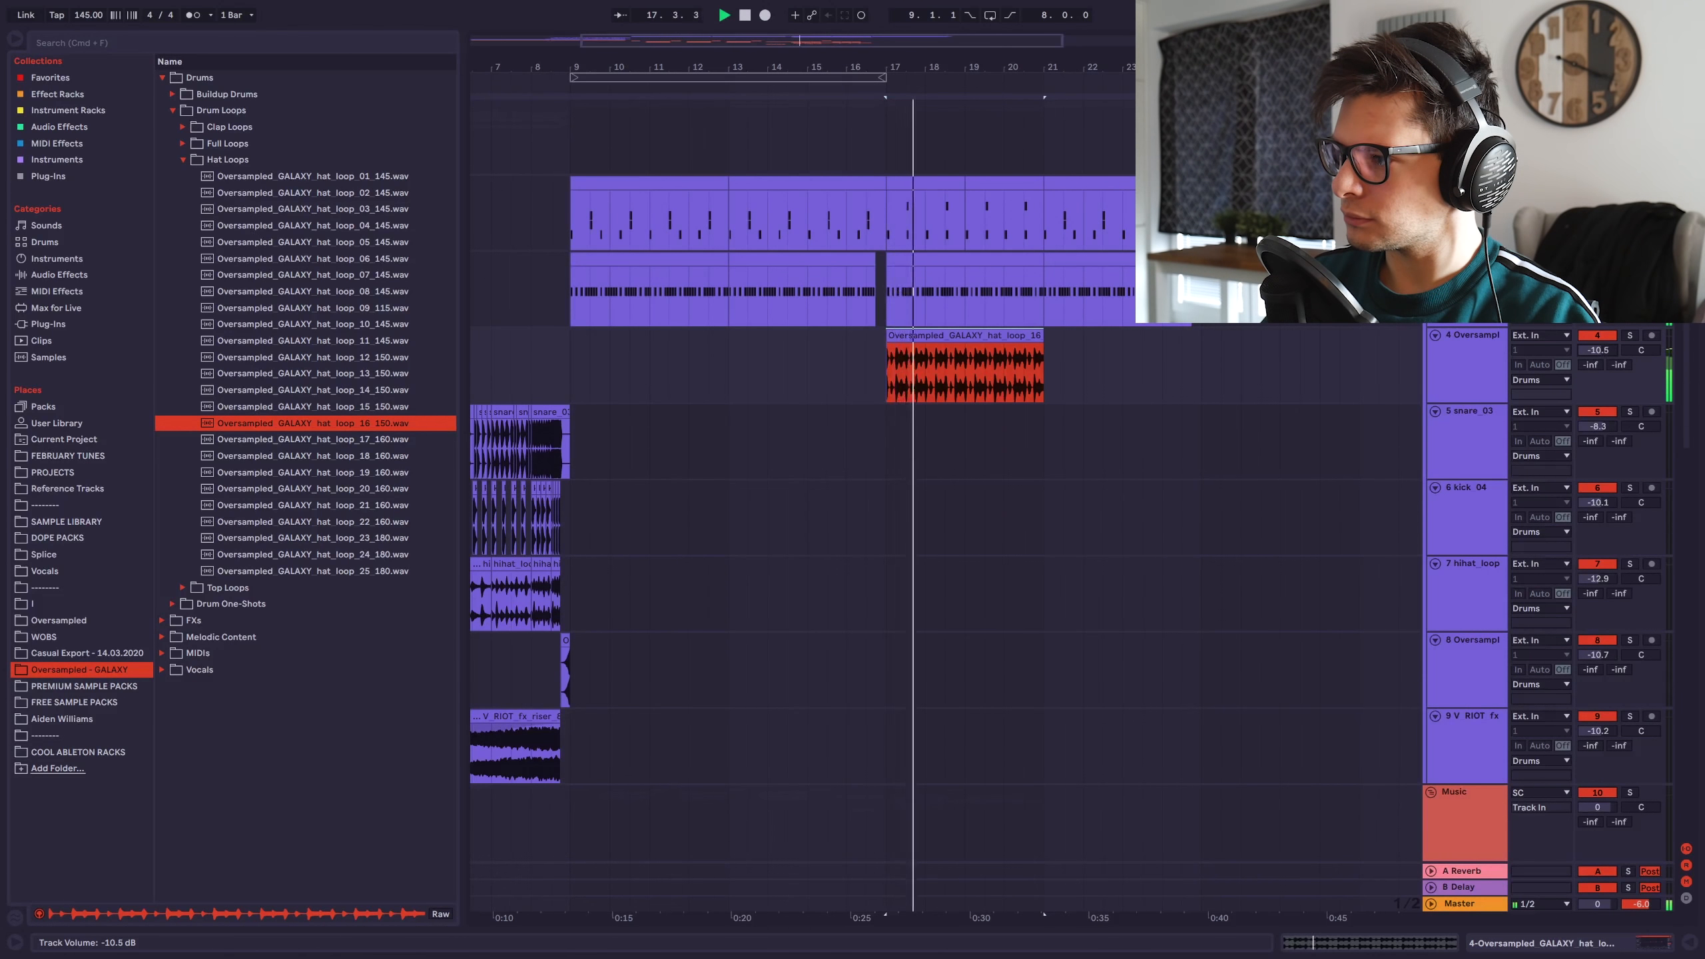
# Duplicate the hat_loop_16_150 clip from bar 17 to bar 21 and repeat the half-beat burn hat clip through 18.3.
pyautogui.click(1020, 334)
pyautogui.press('super+d')
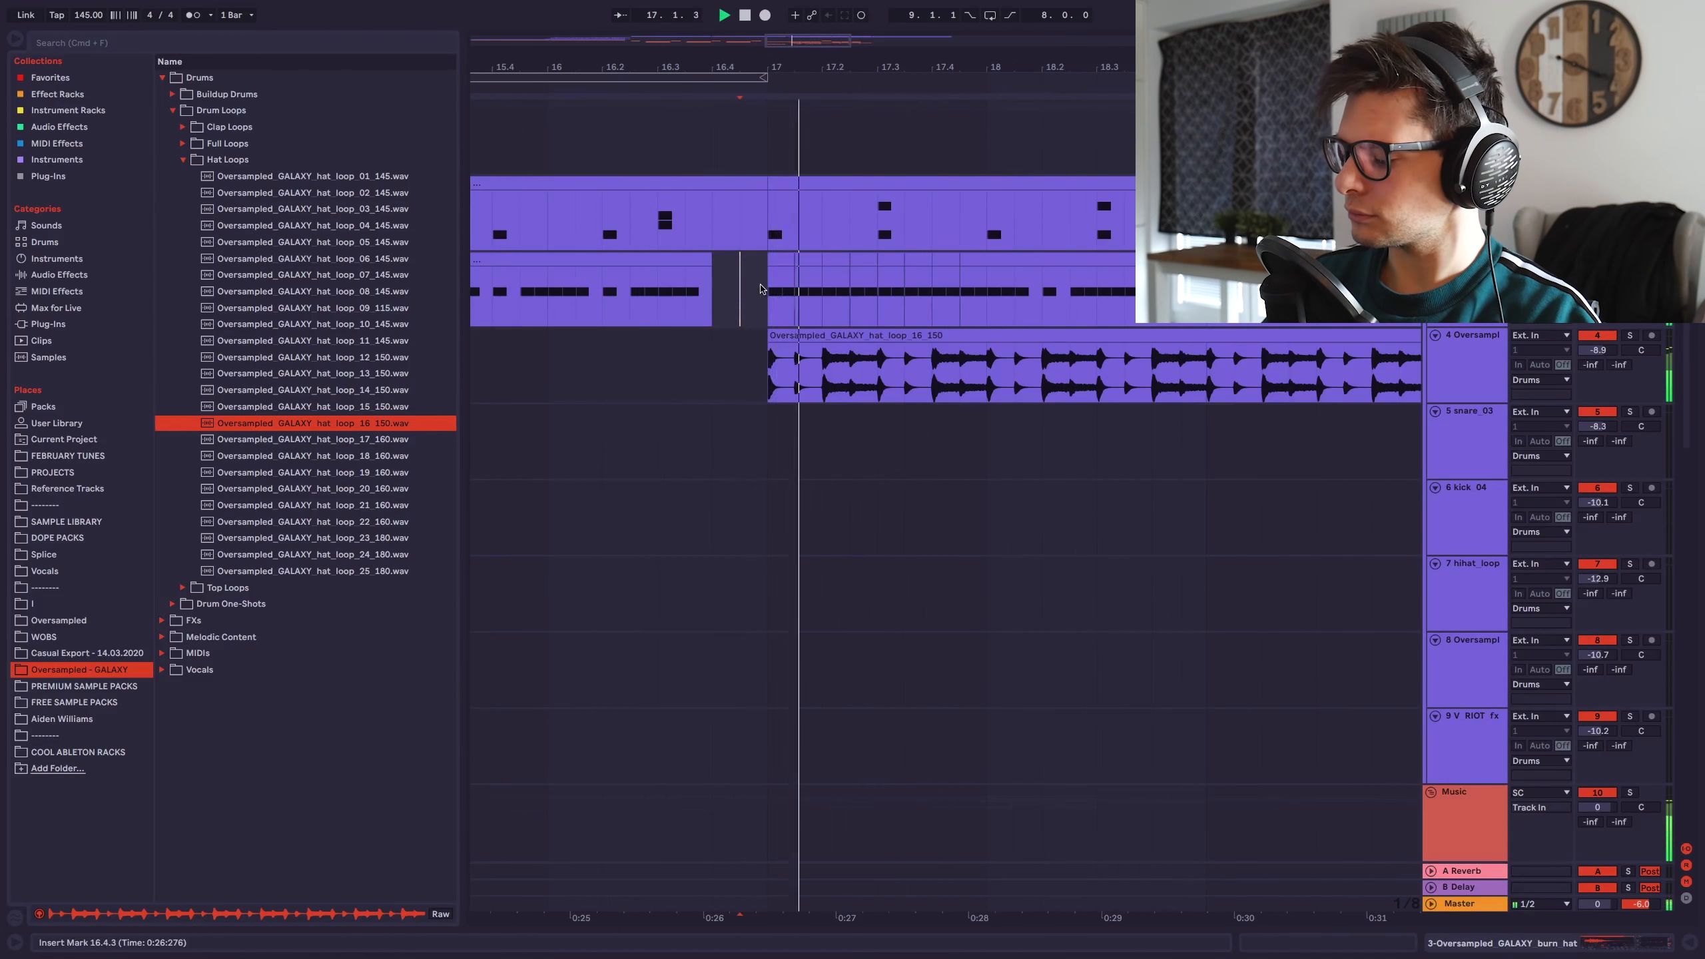
pyautogui.click(944, 260)
pyautogui.press('super+d')
pyautogui.press('super+d')
pyautogui.press('super+d')
pyautogui.press('super+d')
pyautogui.press('super+d')
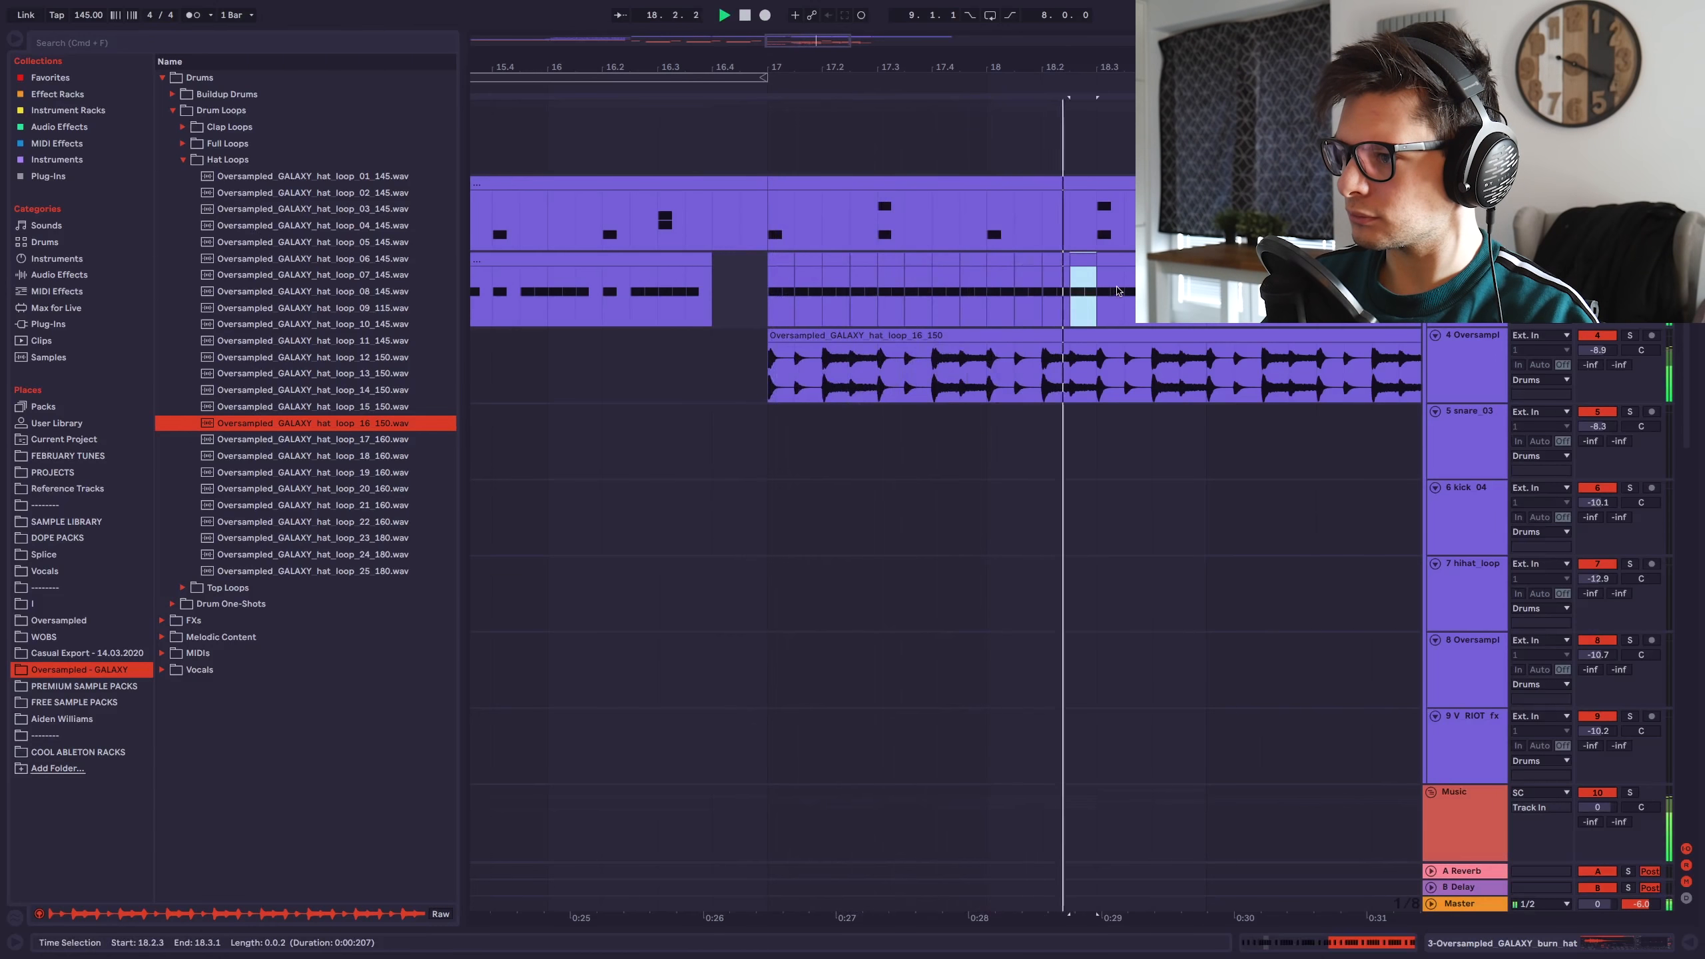
pyautogui.click(1122, 259)
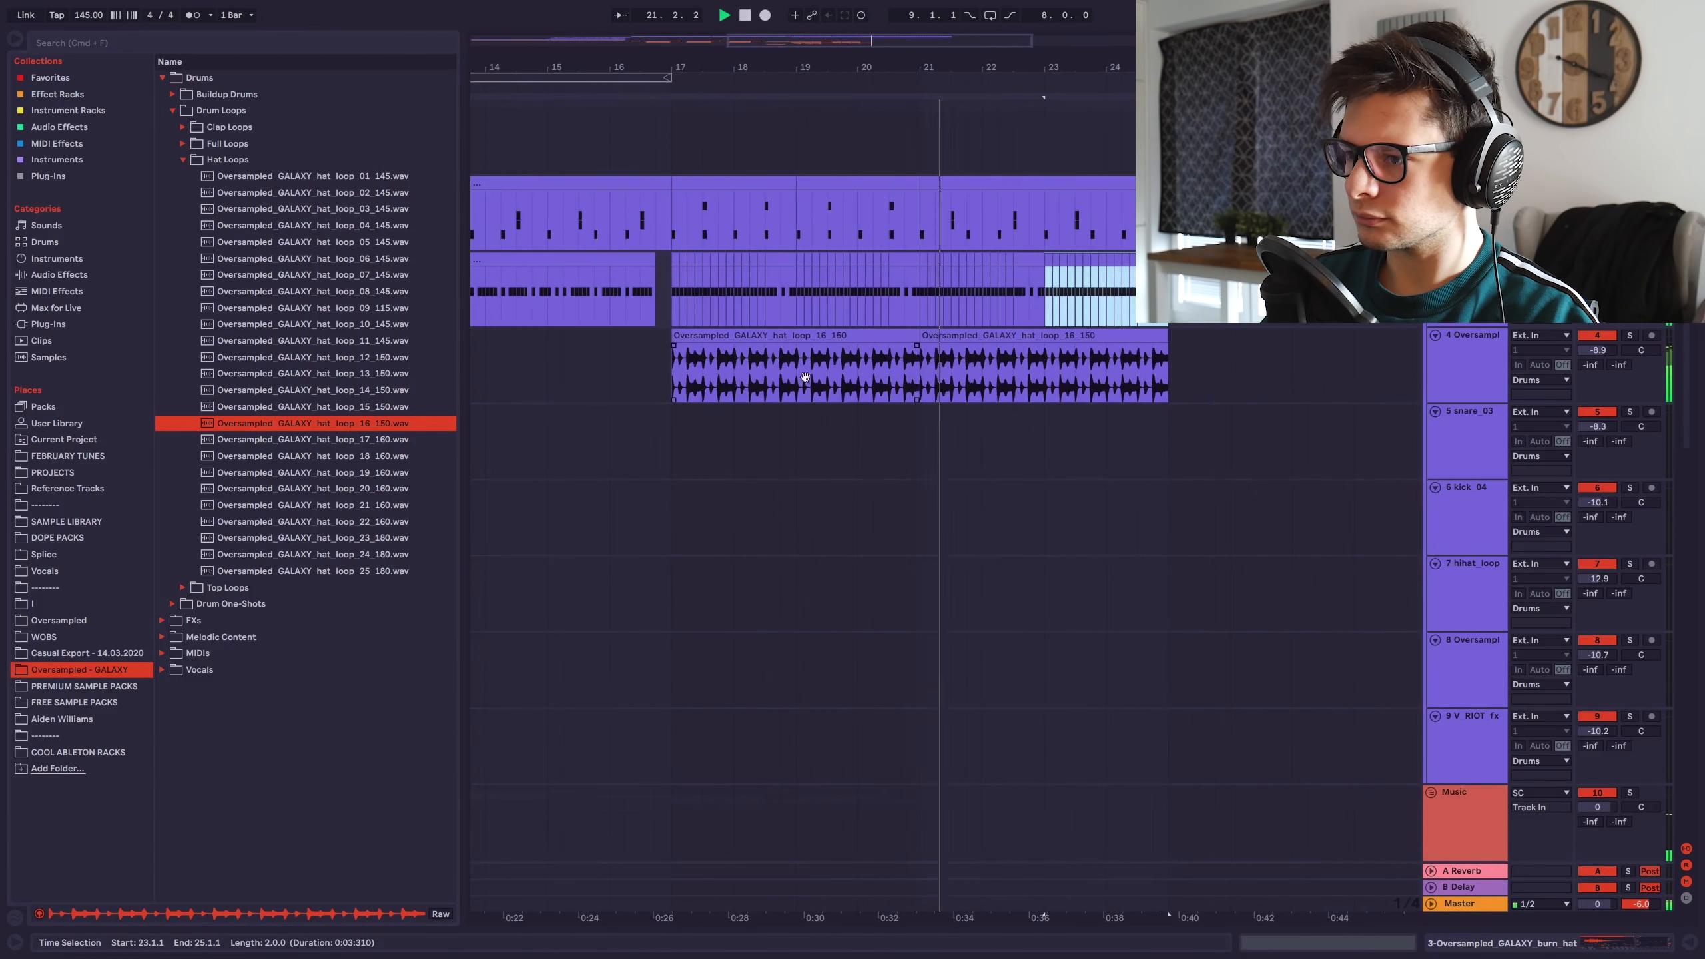
# Play the drop from 16.4.1 to hear the new hat loop together with the music tracks.
pyautogui.hscroll(-5, 819, 373)
pyautogui.click(856, 368)
pyautogui.scroll(-10, 979, 309)
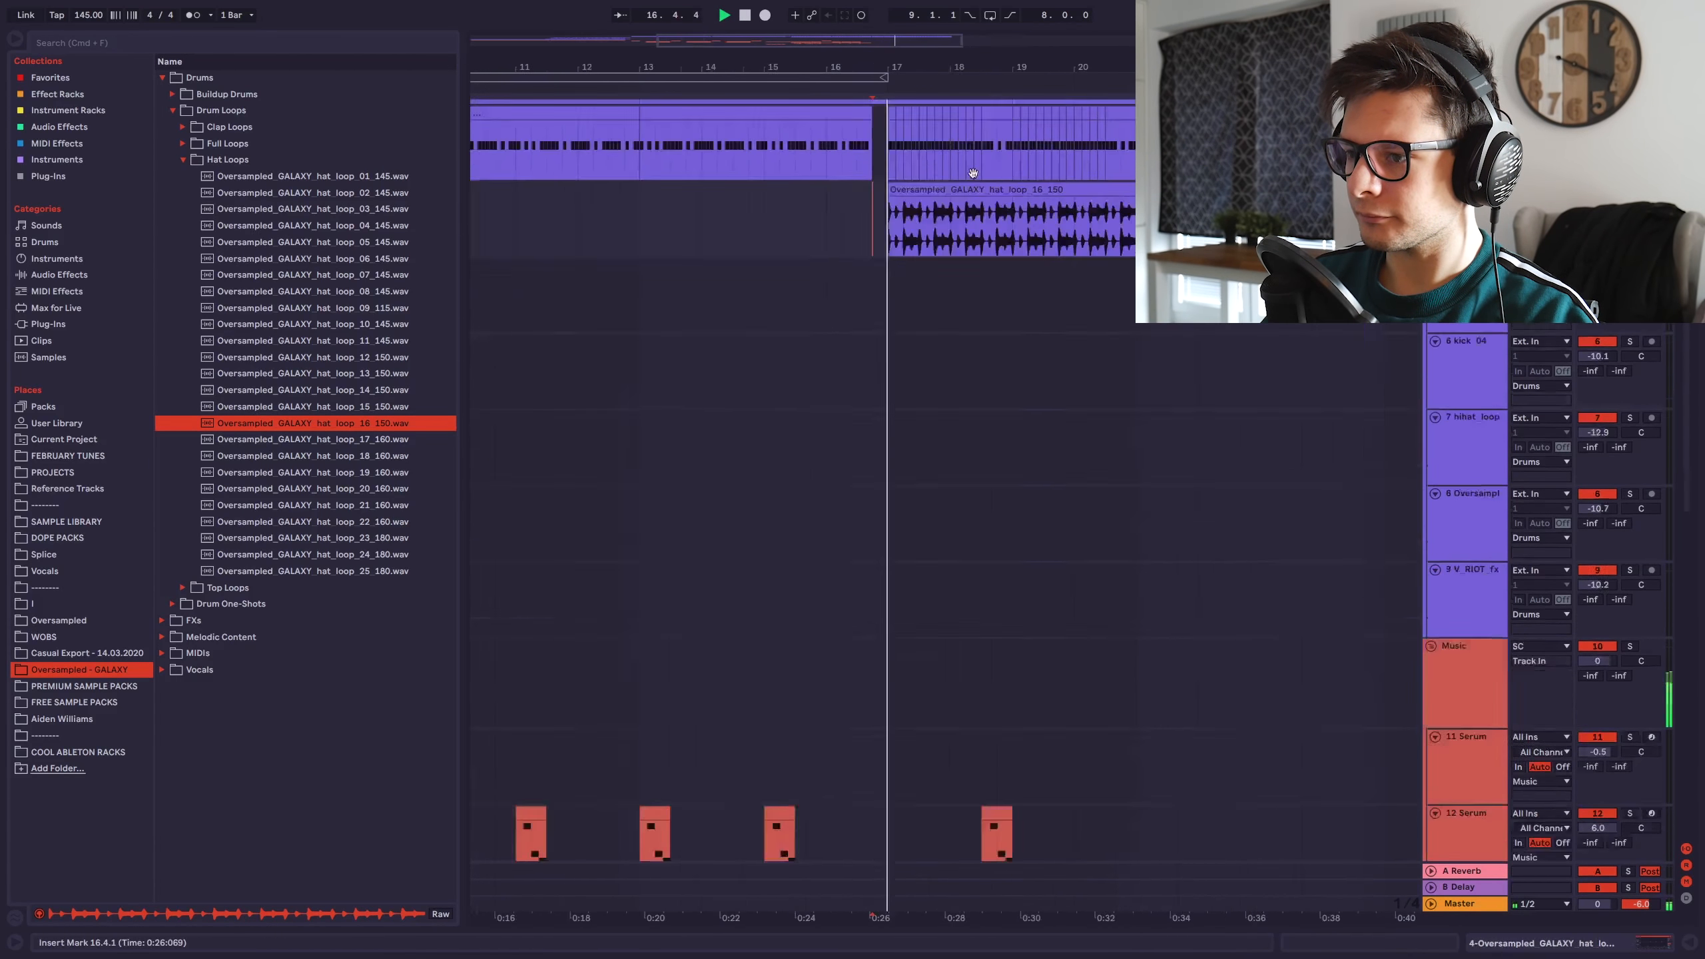
pyautogui.scroll(-1, 980, 309)
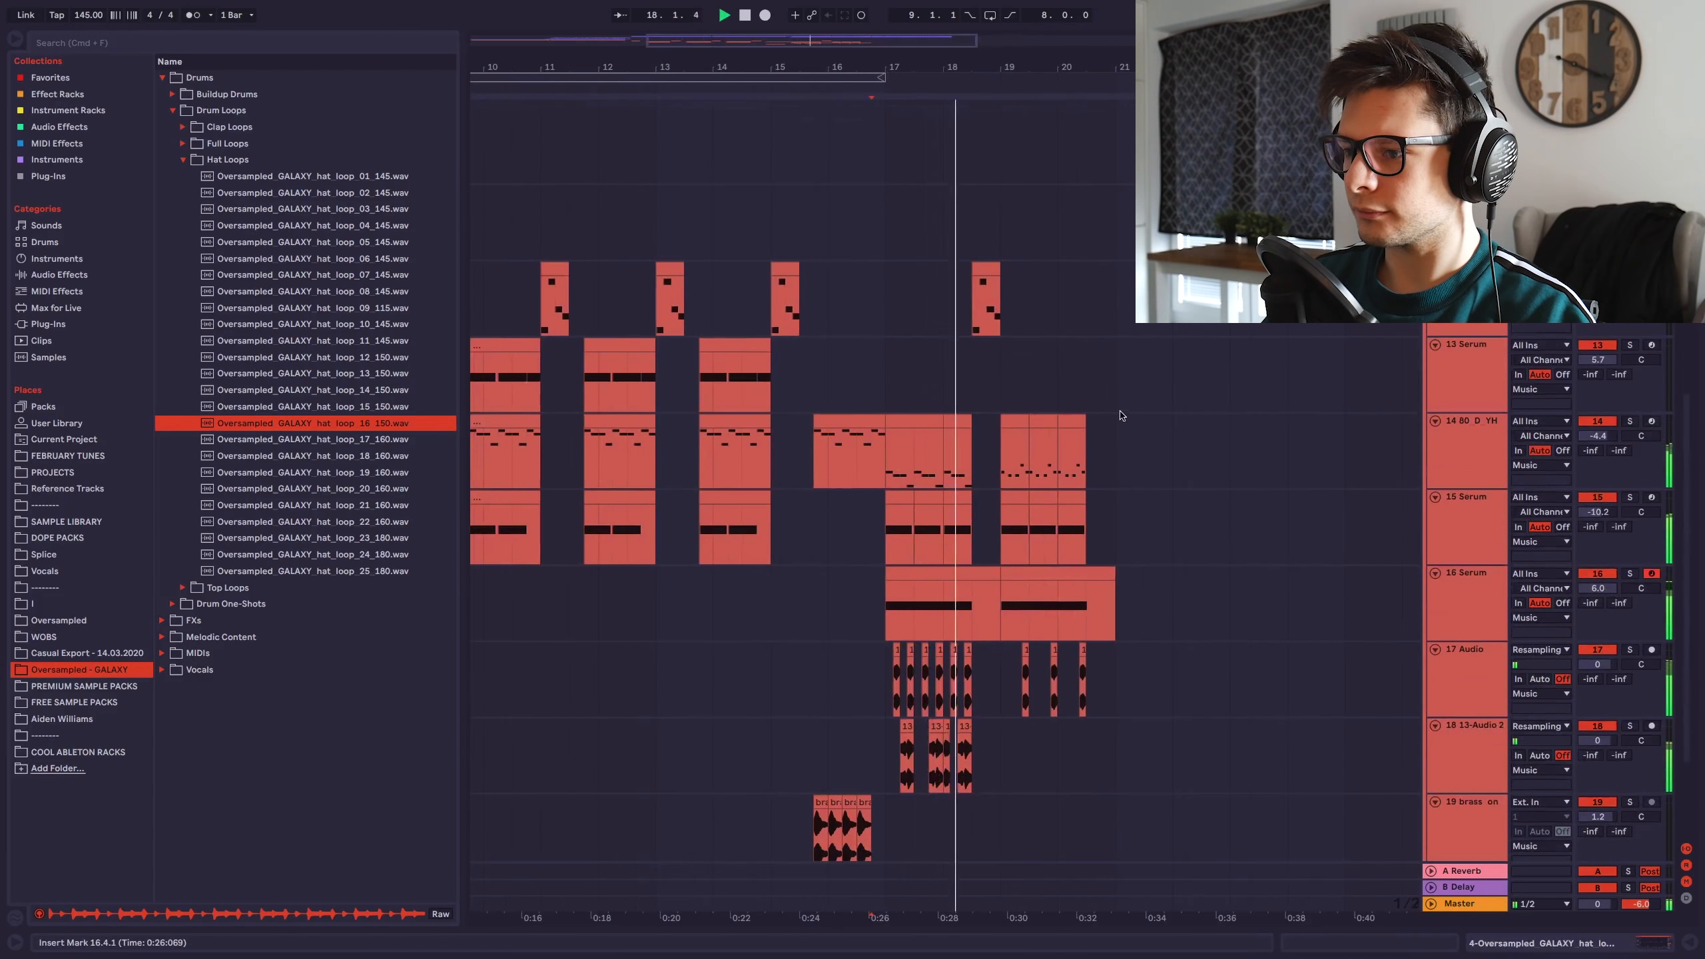
pyautogui.scroll(-3, 1106, 411)
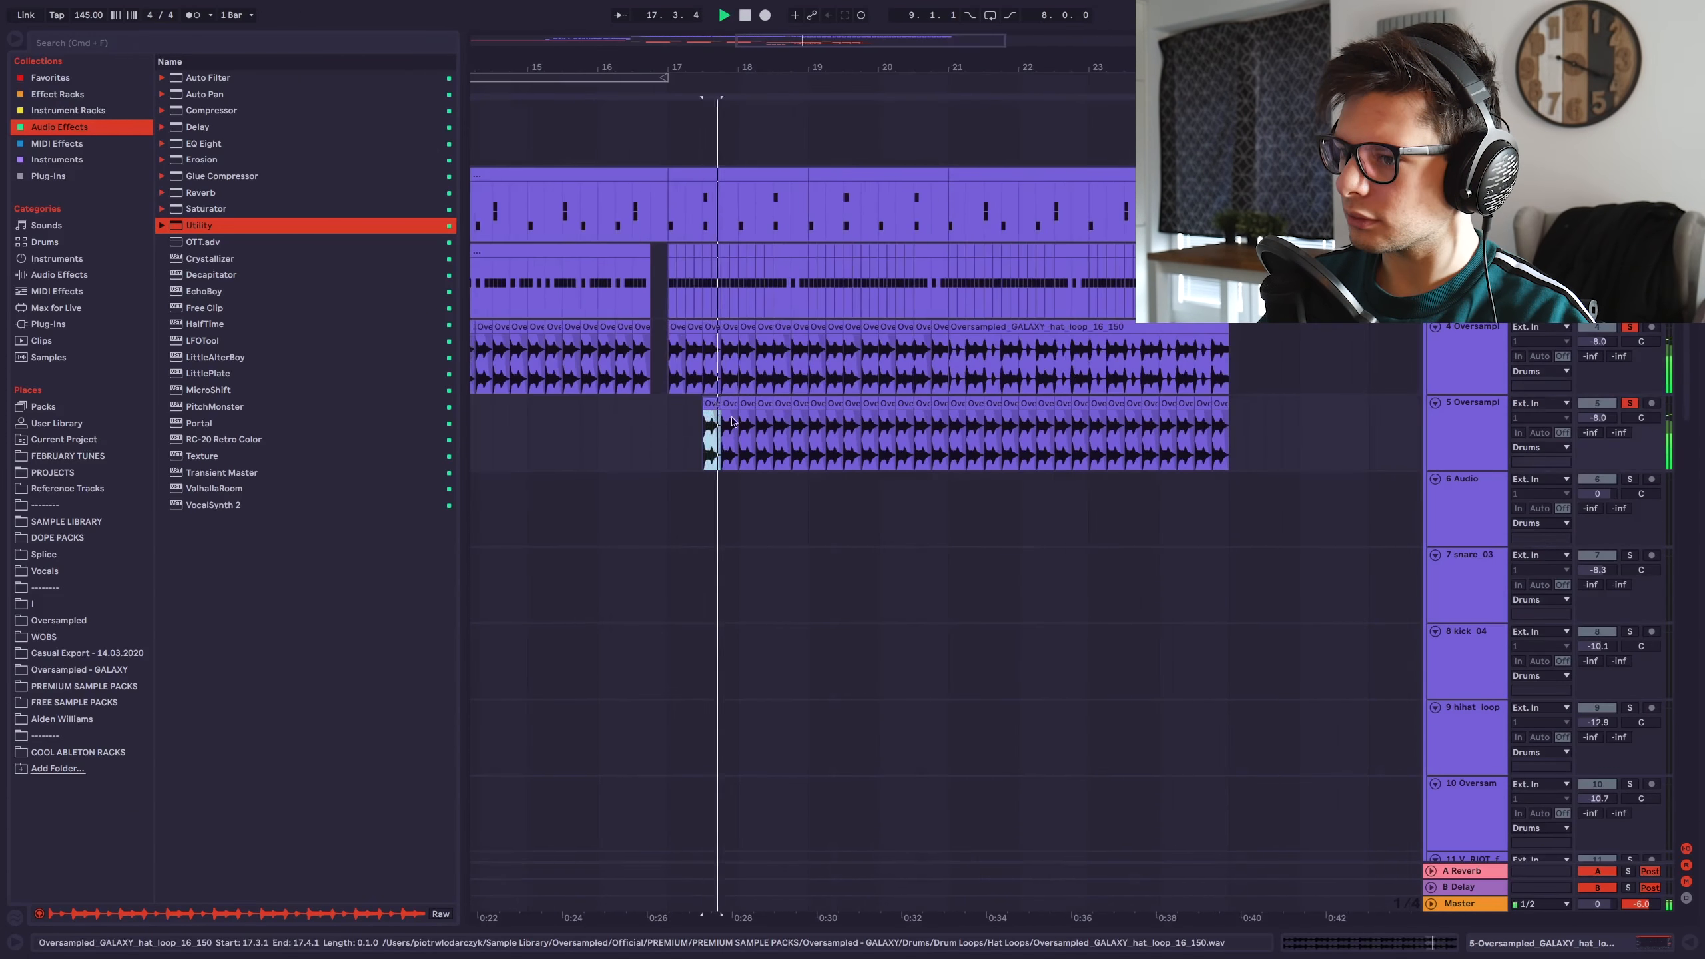
# Delete the sliced hat loop copies on track 5 and remove that track.
pyautogui.moveTo(733, 422); pyautogui.dragTo(1318, 430)
pyautogui.press('Delete')
pyautogui.click(1467, 404)
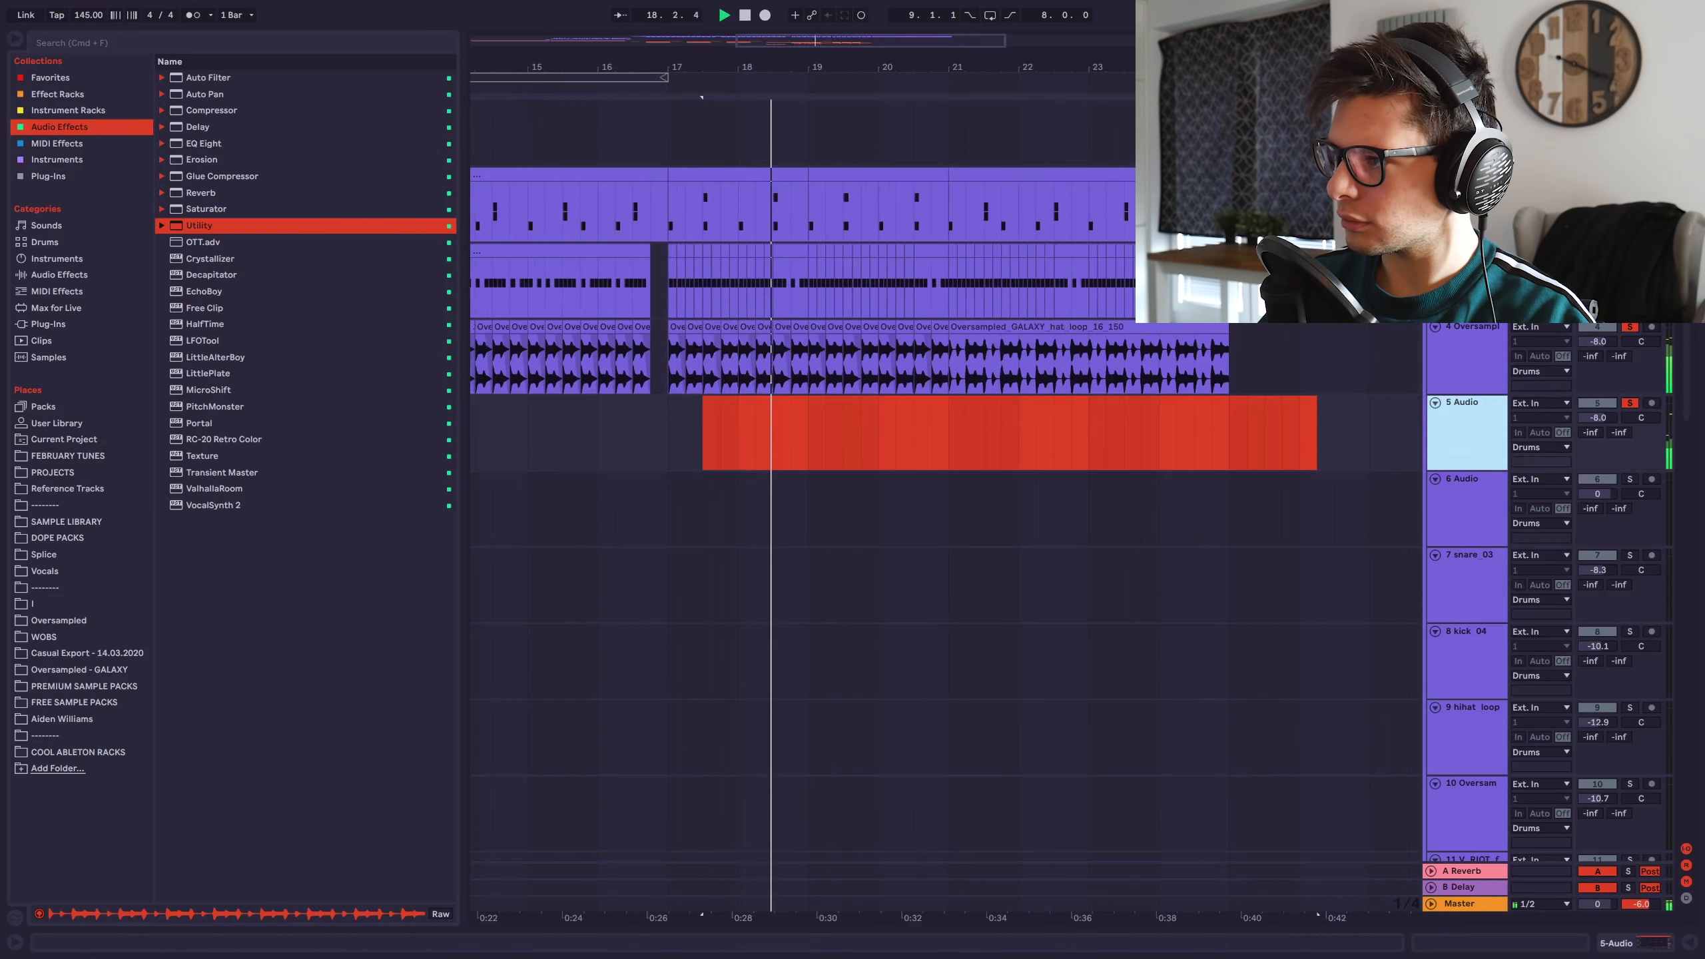
pyautogui.press('Delete')
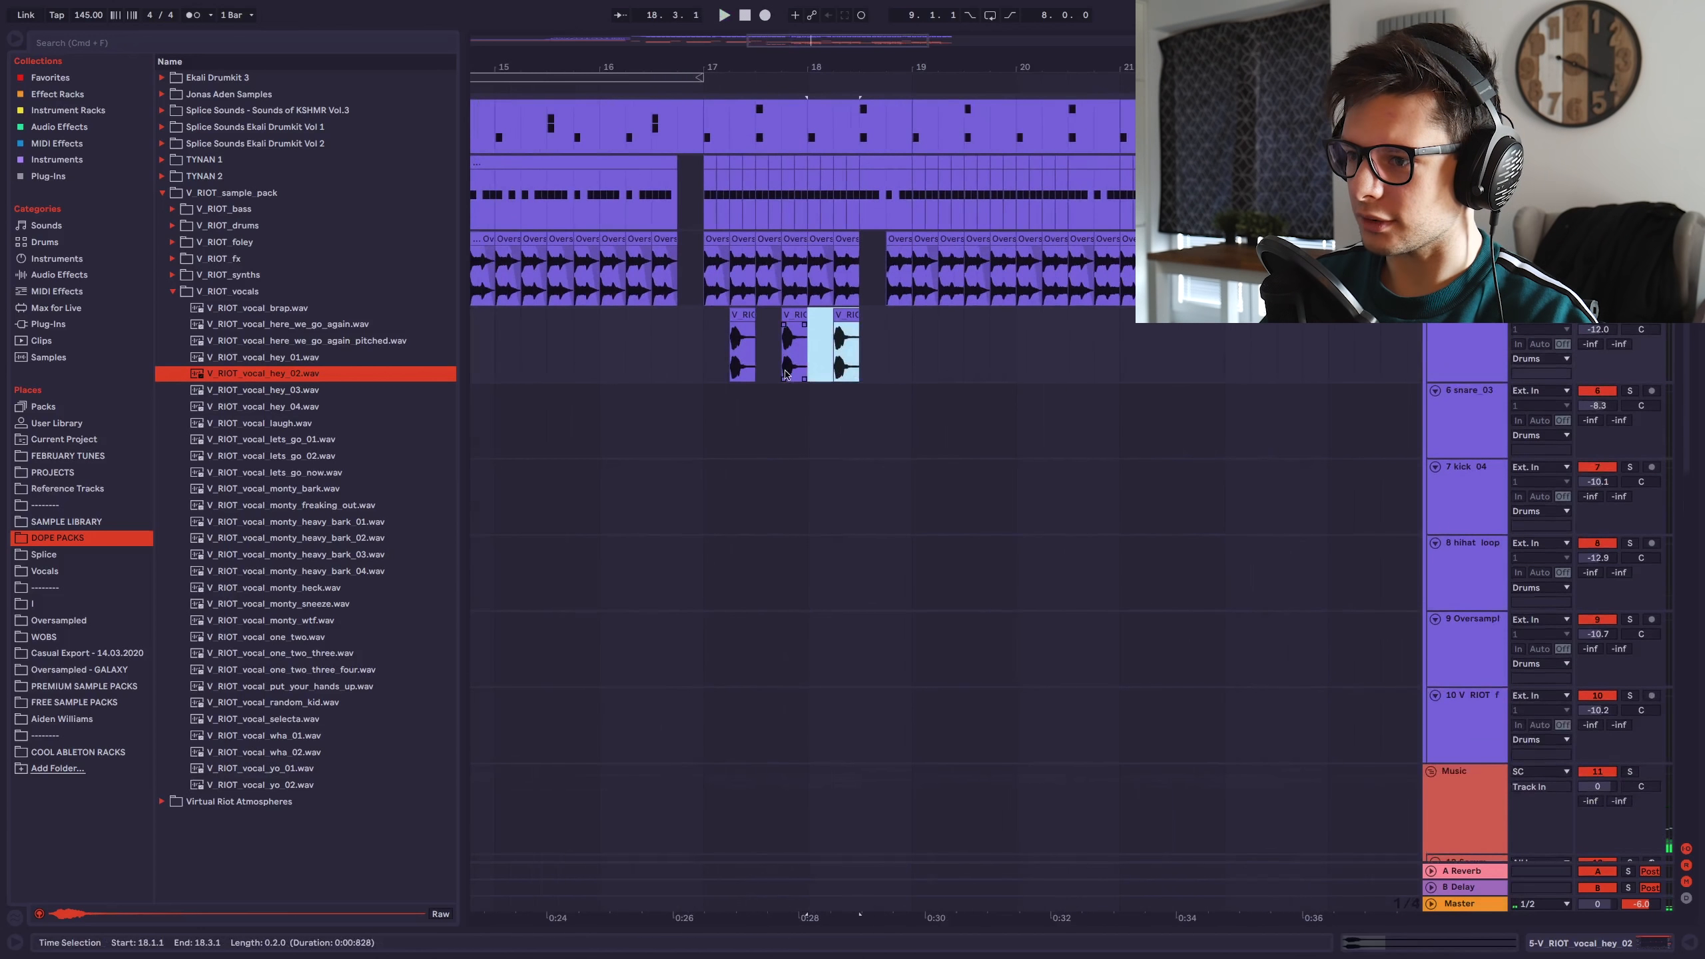
# Repeat the two-beat V_RIOT_vocal_hey_02 section from bar 18 up to bar 25.
pyautogui.press('super+d')
pyautogui.press('super+d')
pyautogui.press('super+d')
pyautogui.press('super+d')
pyautogui.press('super+d')
pyautogui.press('super+d')
pyautogui.press('super+d')
pyautogui.press('super+d')
pyautogui.press('super+d')
pyautogui.press('super+d')
pyautogui.press('super+d')
pyautogui.press('super+d')
pyautogui.press('super+d')
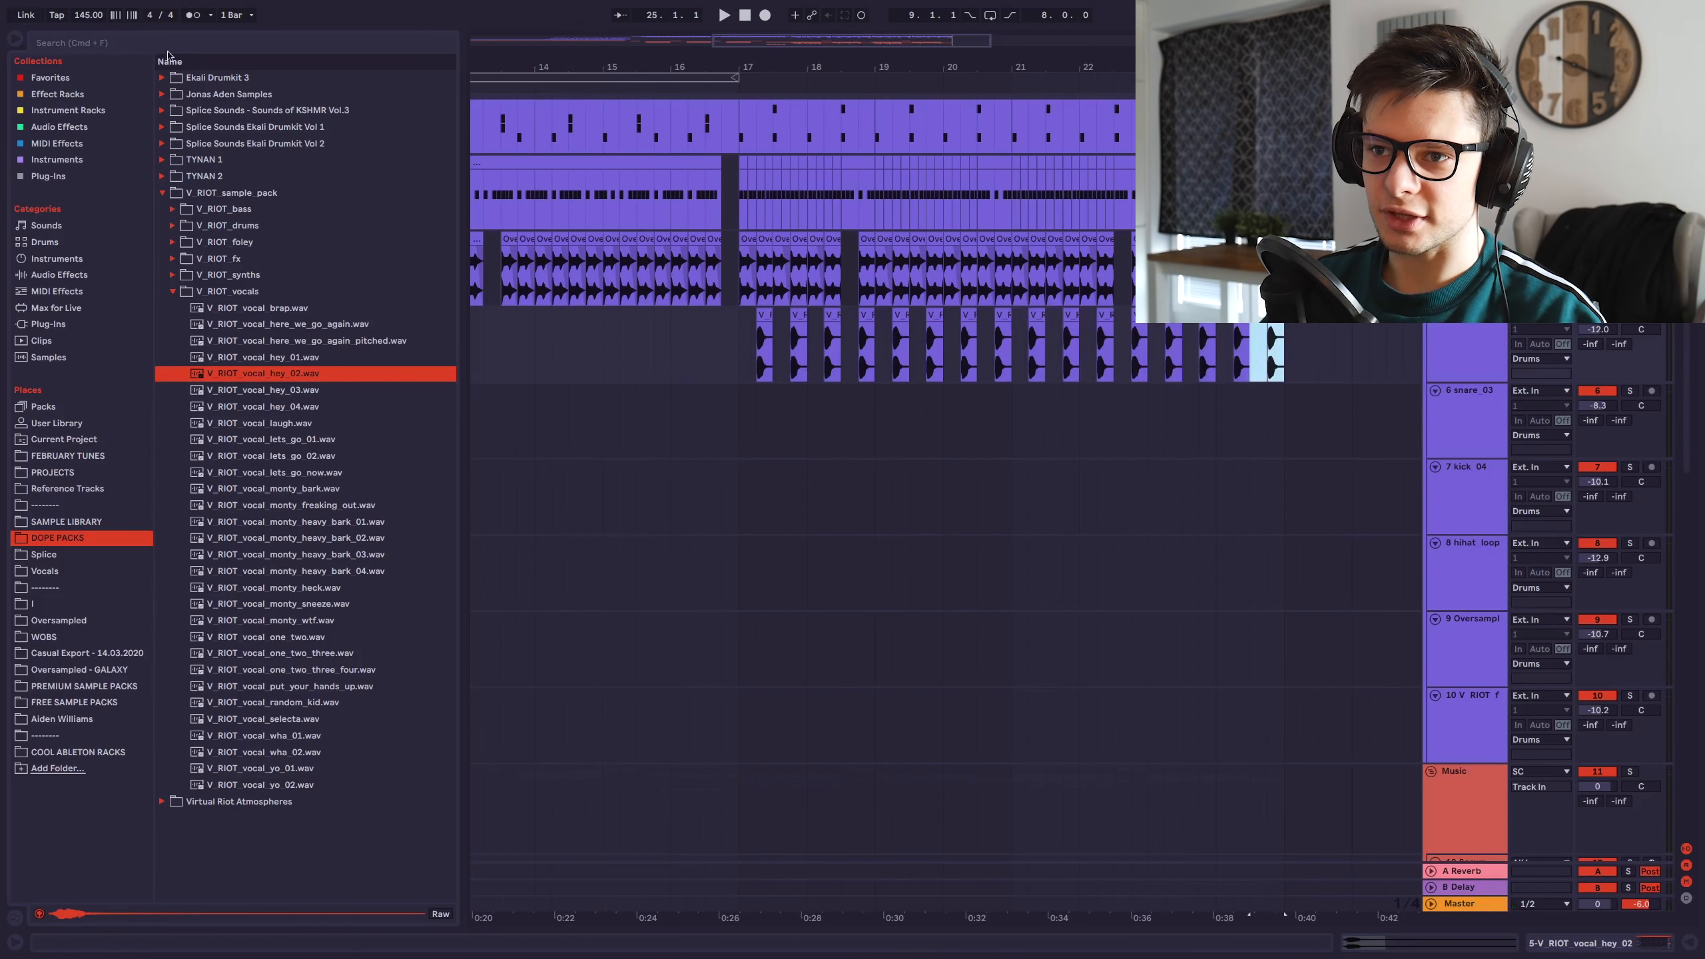
# Open the Sounds of KSHMR Vol.3 pack and delete the part of the Turkish Violin 110 F#m clip after bar 19.
pyautogui.click(257, 110)
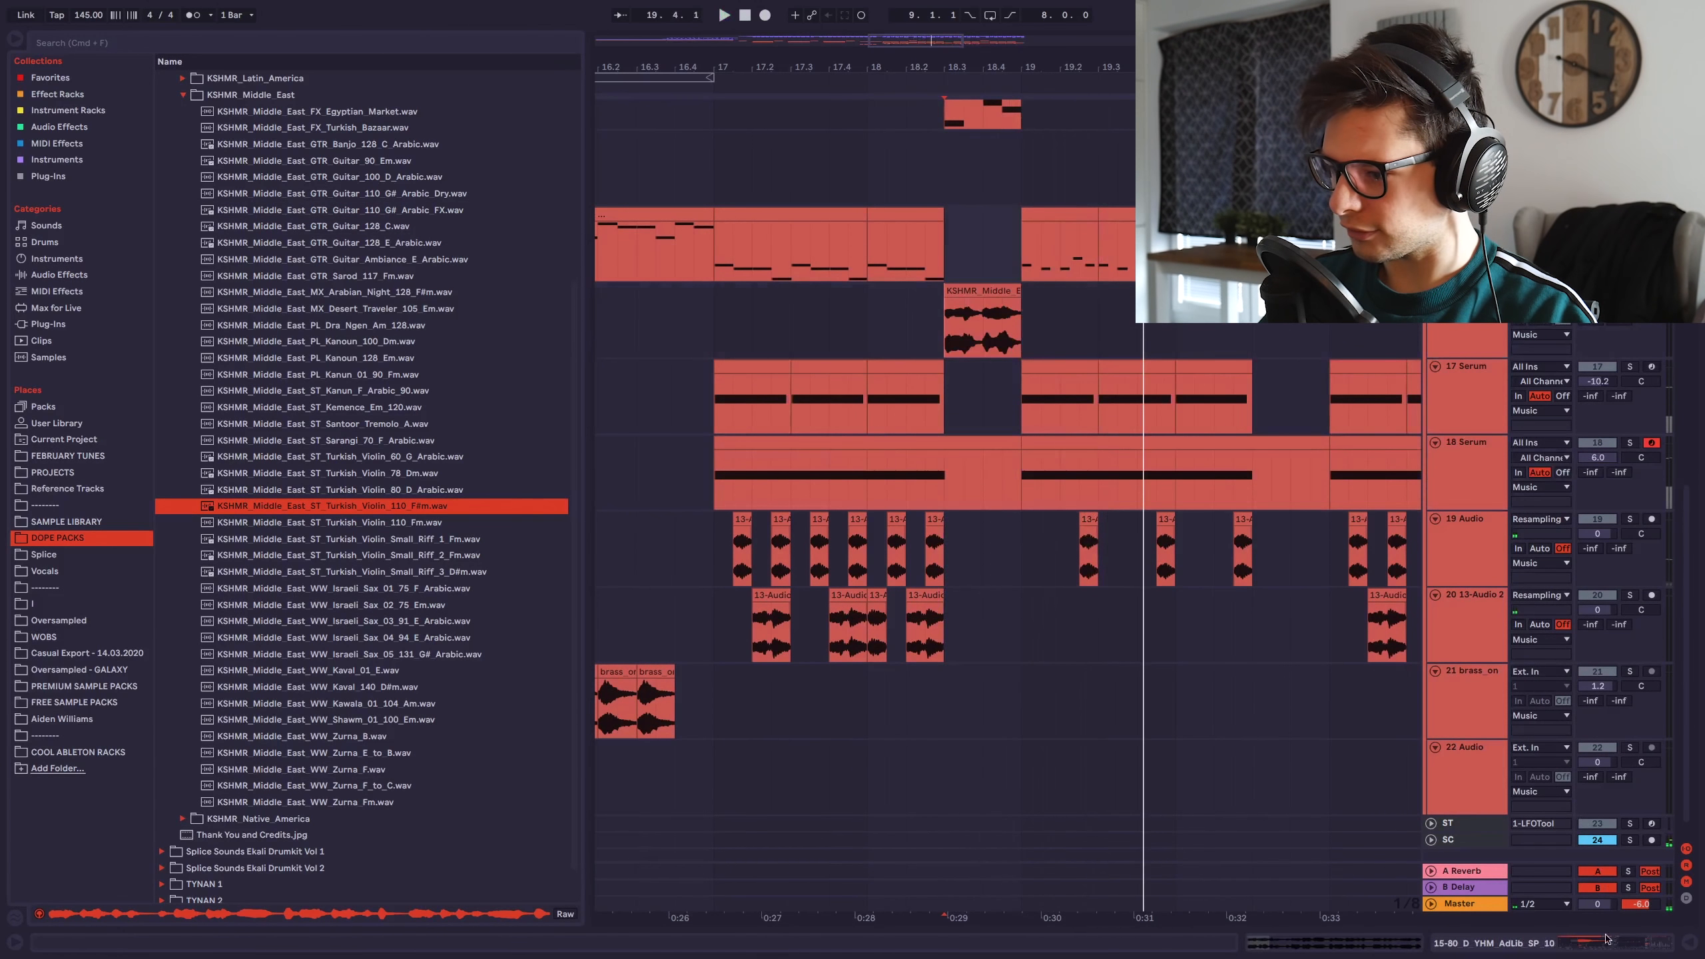
pyautogui.click(1607, 942)
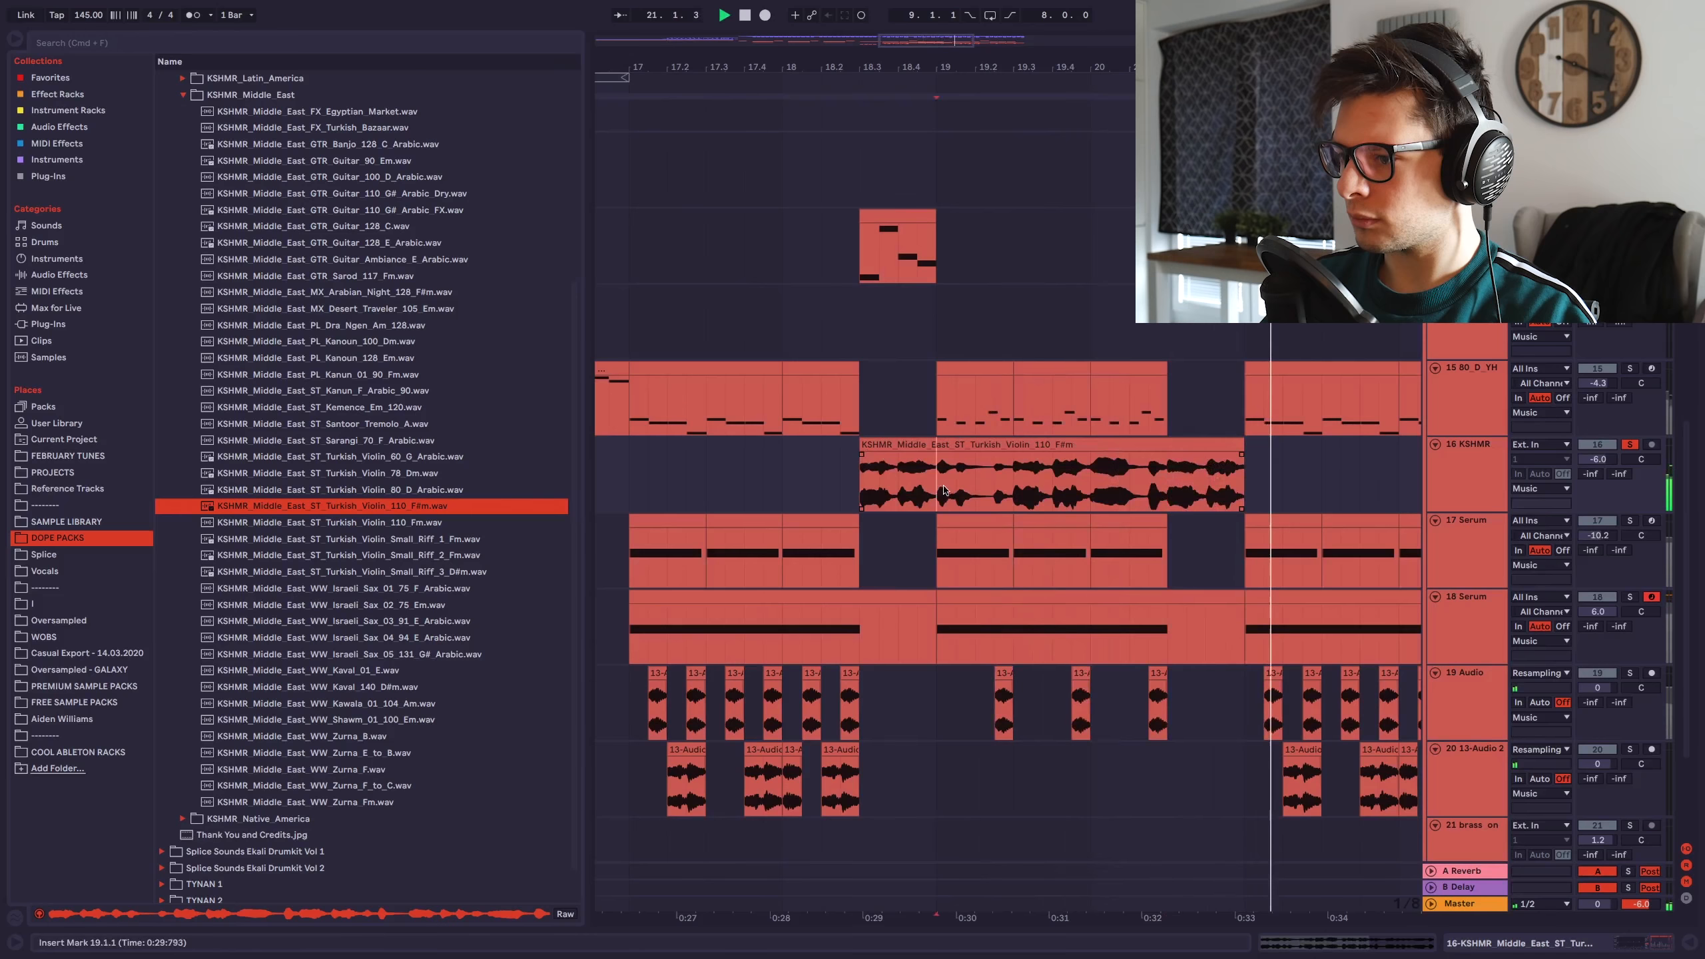
pyautogui.moveTo(944, 490); pyautogui.dragTo(1244, 490)
pyautogui.press('Delete')
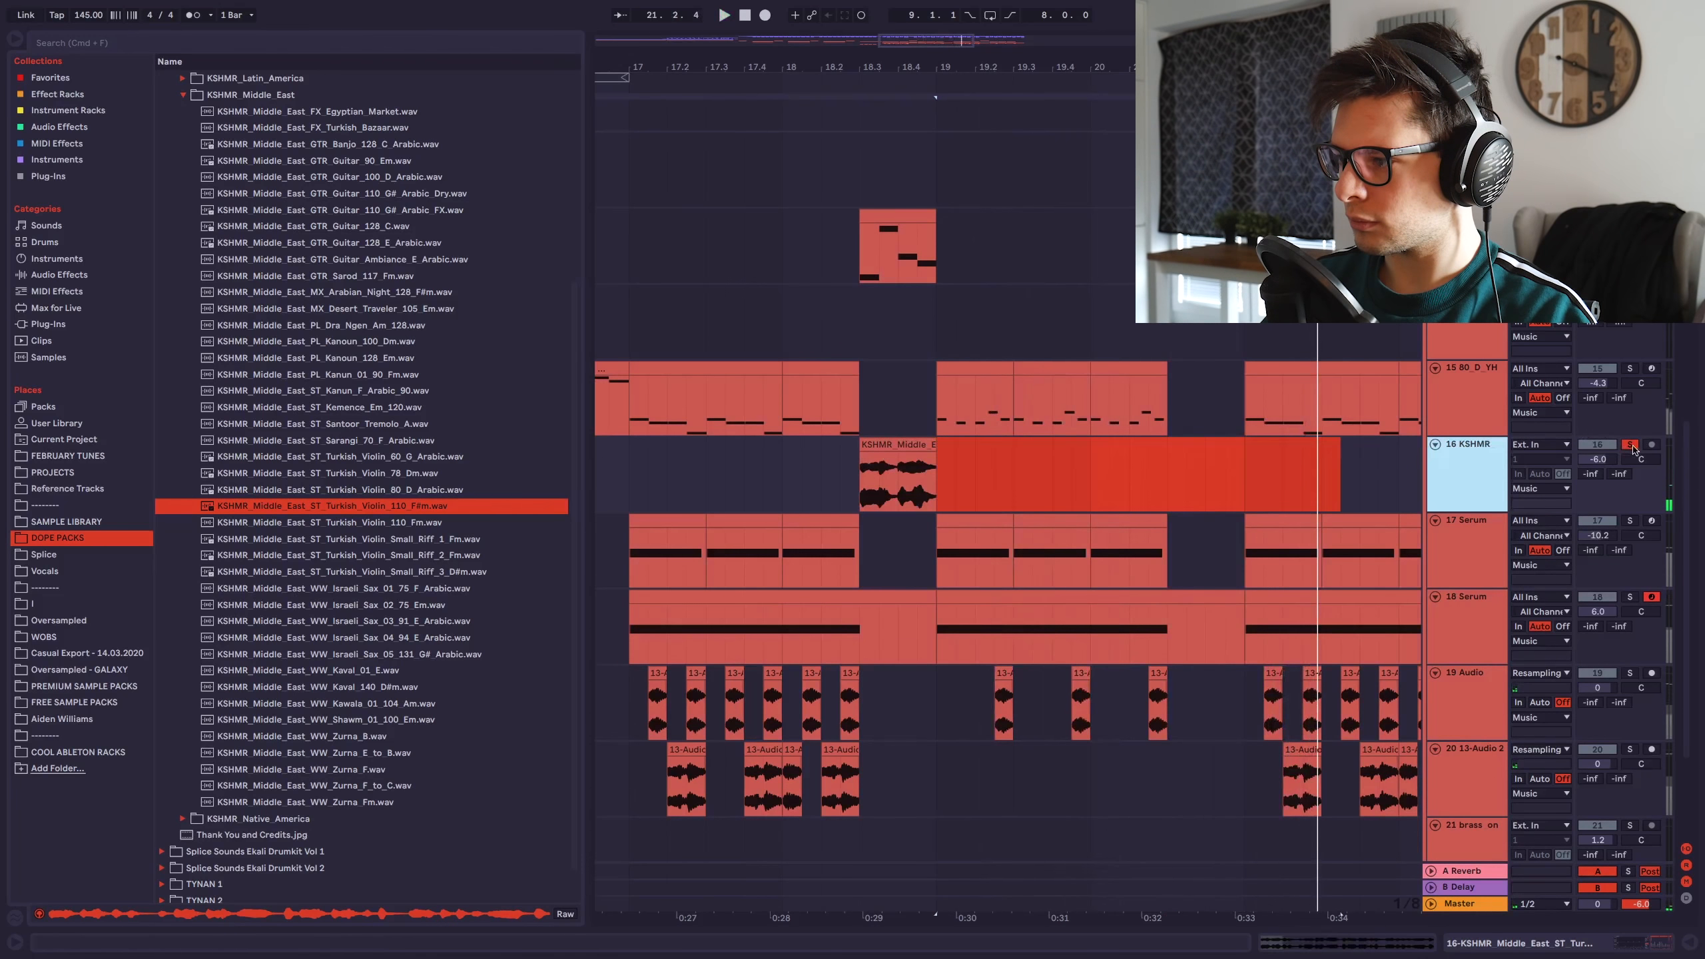
# Play the trimmed violin clip from 18.2.1 and select its track's range starting at bar 17.
pyautogui.click(816, 486)
pyautogui.hscroll(-3, 816, 486)
pyautogui.scroll(-3, 815, 486)
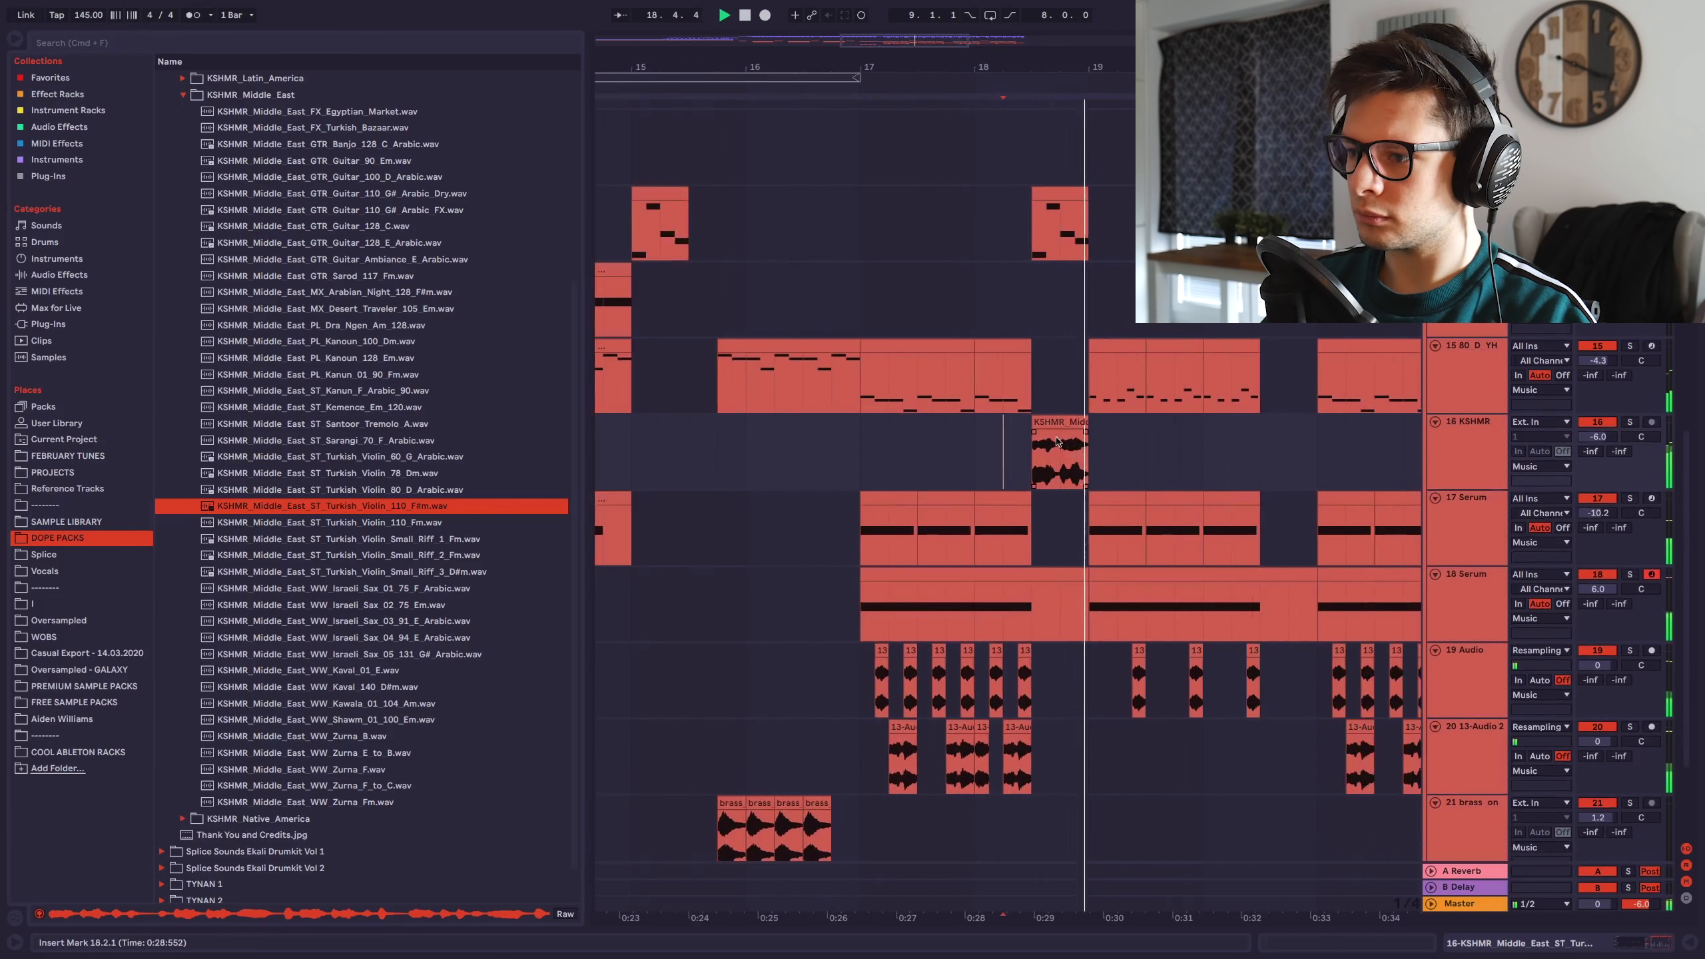
pyautogui.press('space')
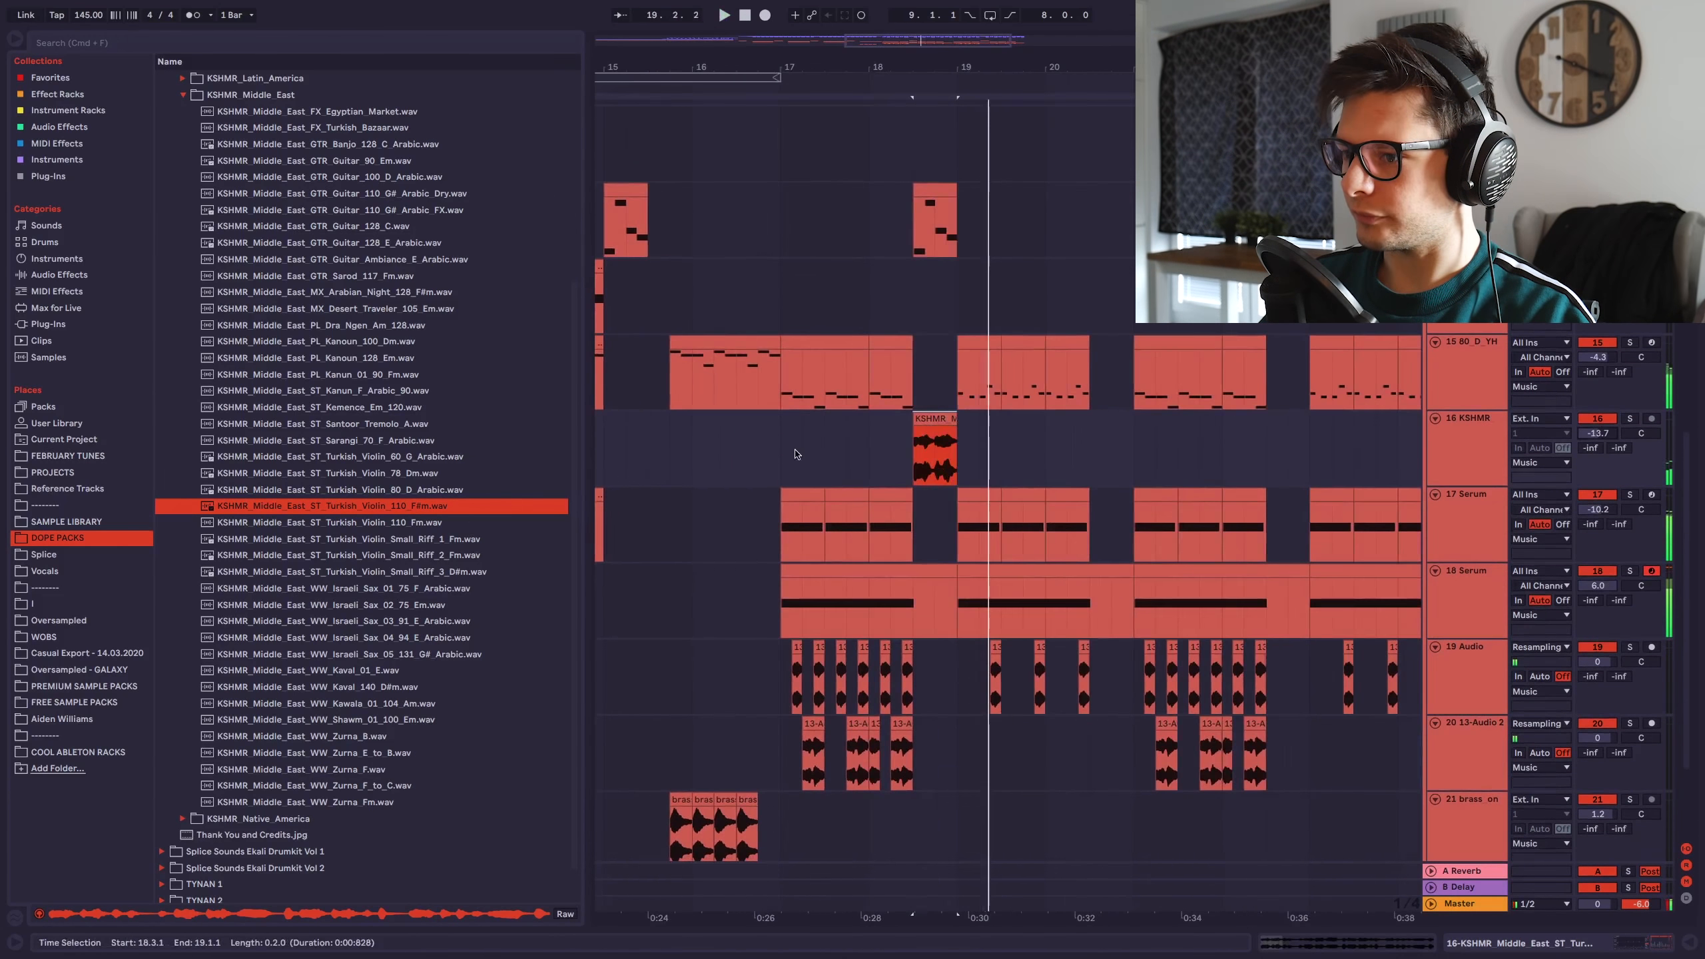
pyautogui.moveTo(788, 449); pyautogui.dragTo(1119, 460)
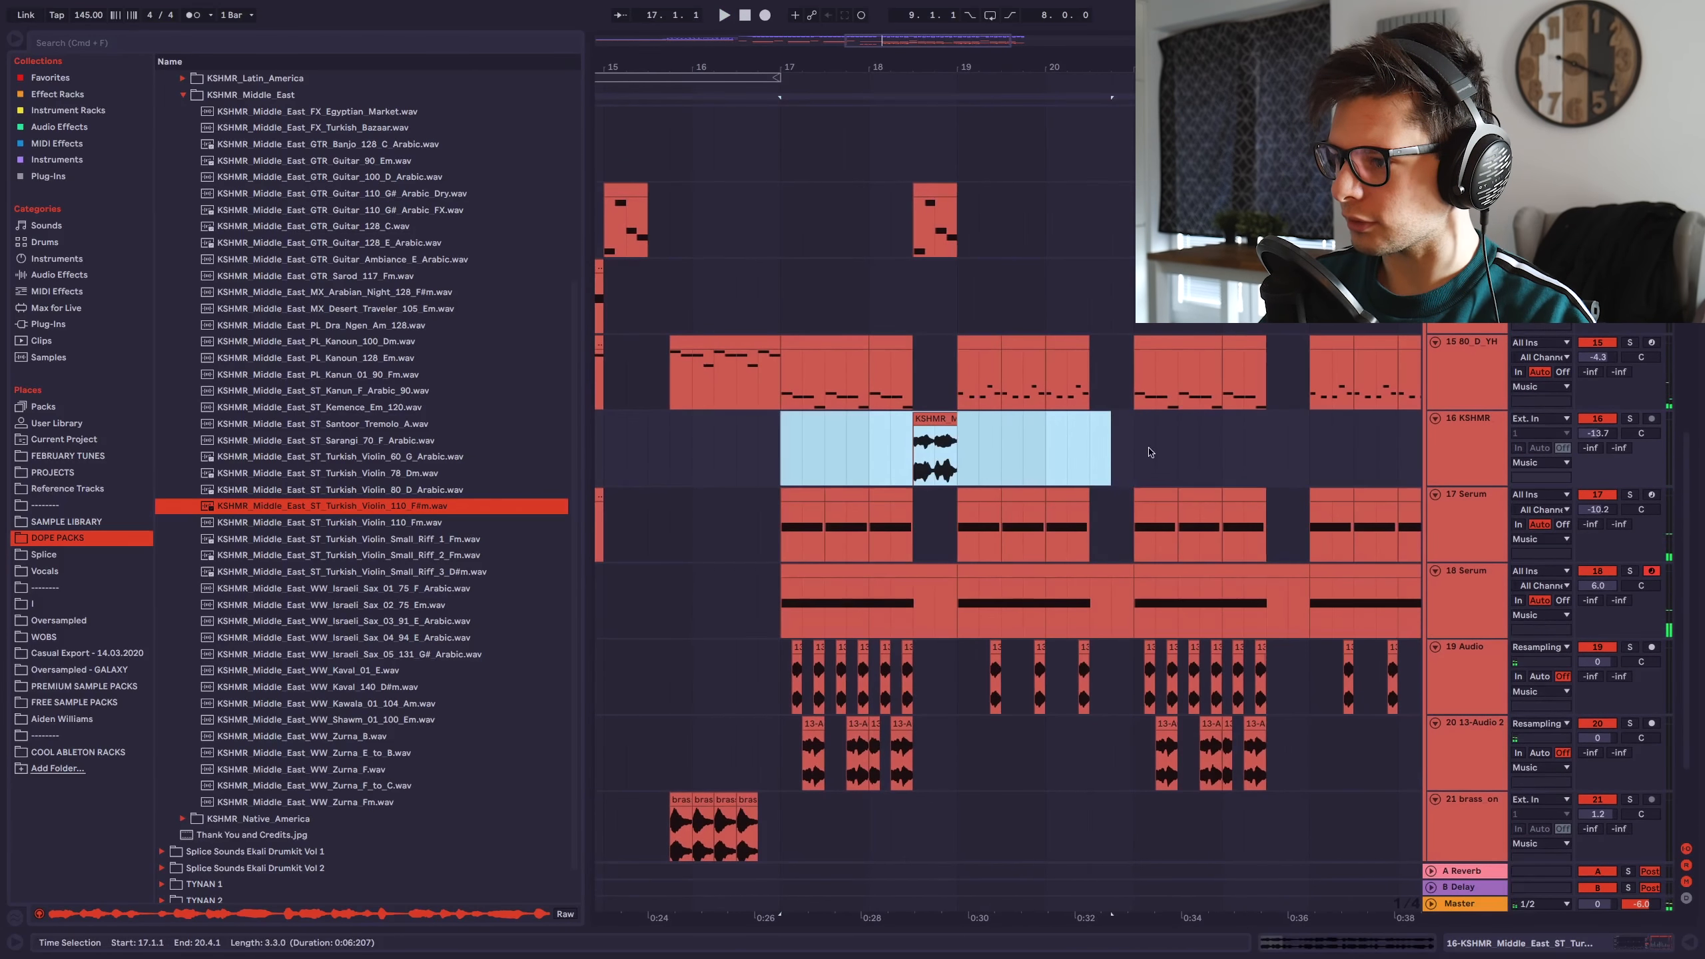
pyautogui.moveTo(1149, 452); pyautogui.dragTo(1154, 452)
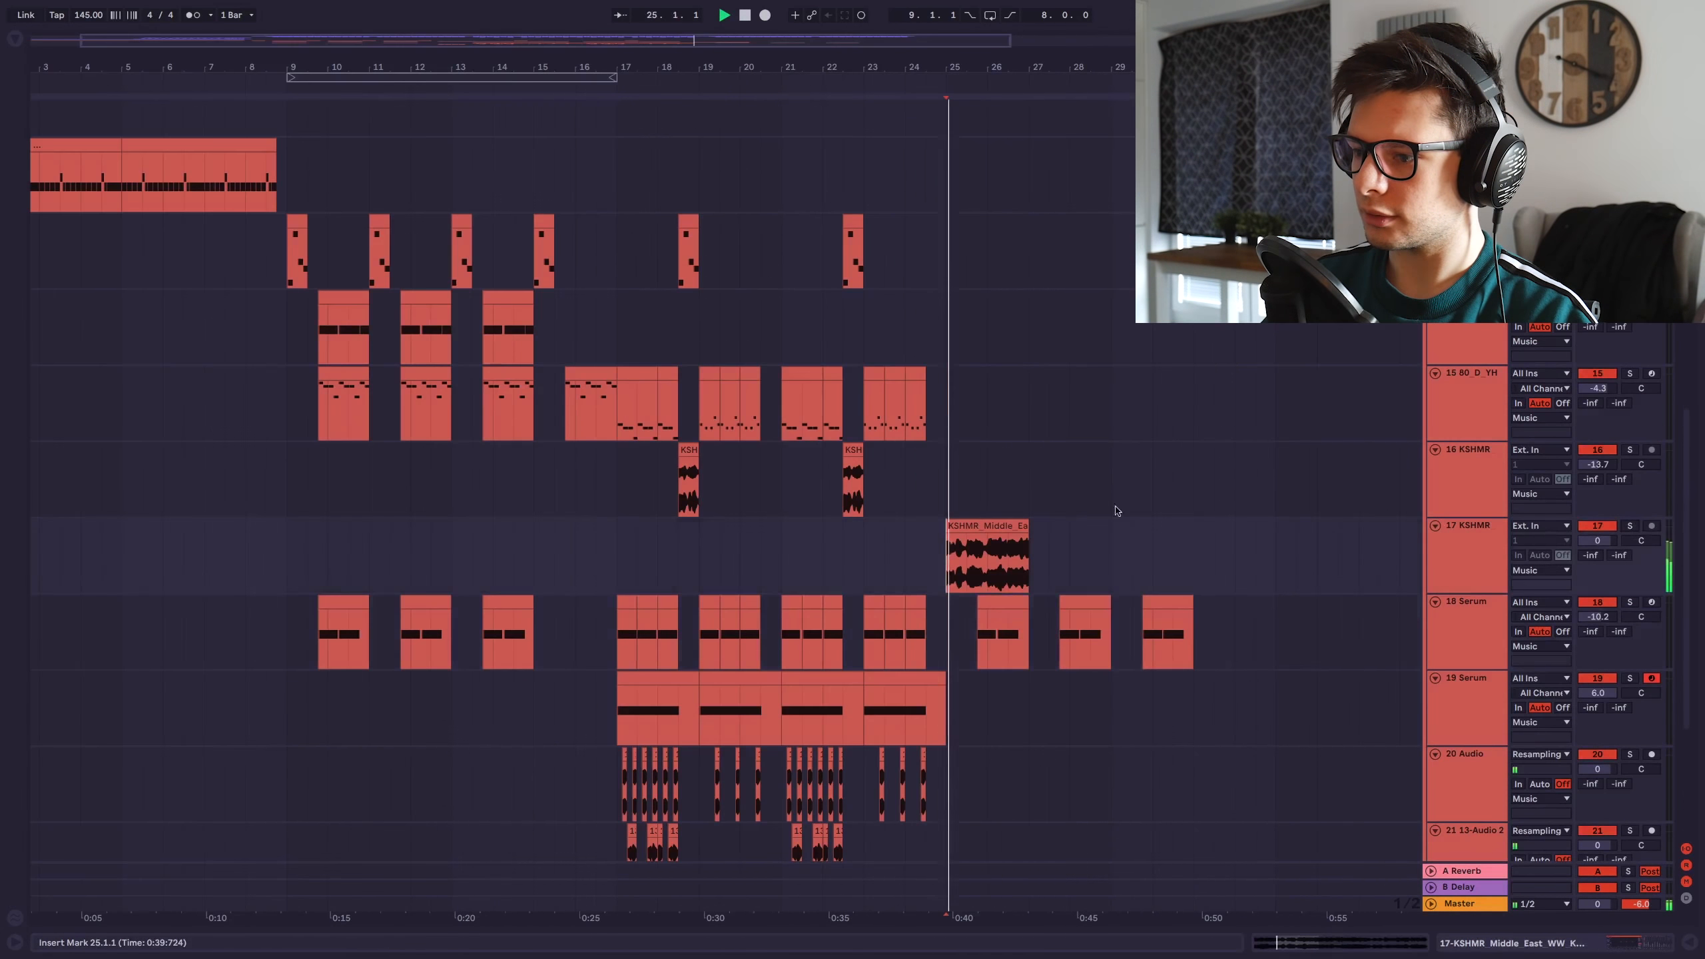
# Lengthen the Kaval 140 D#m clip at bar 25 to four bars and duplicate it to bar 29.
pyautogui.scroll(5, 1000, 525)
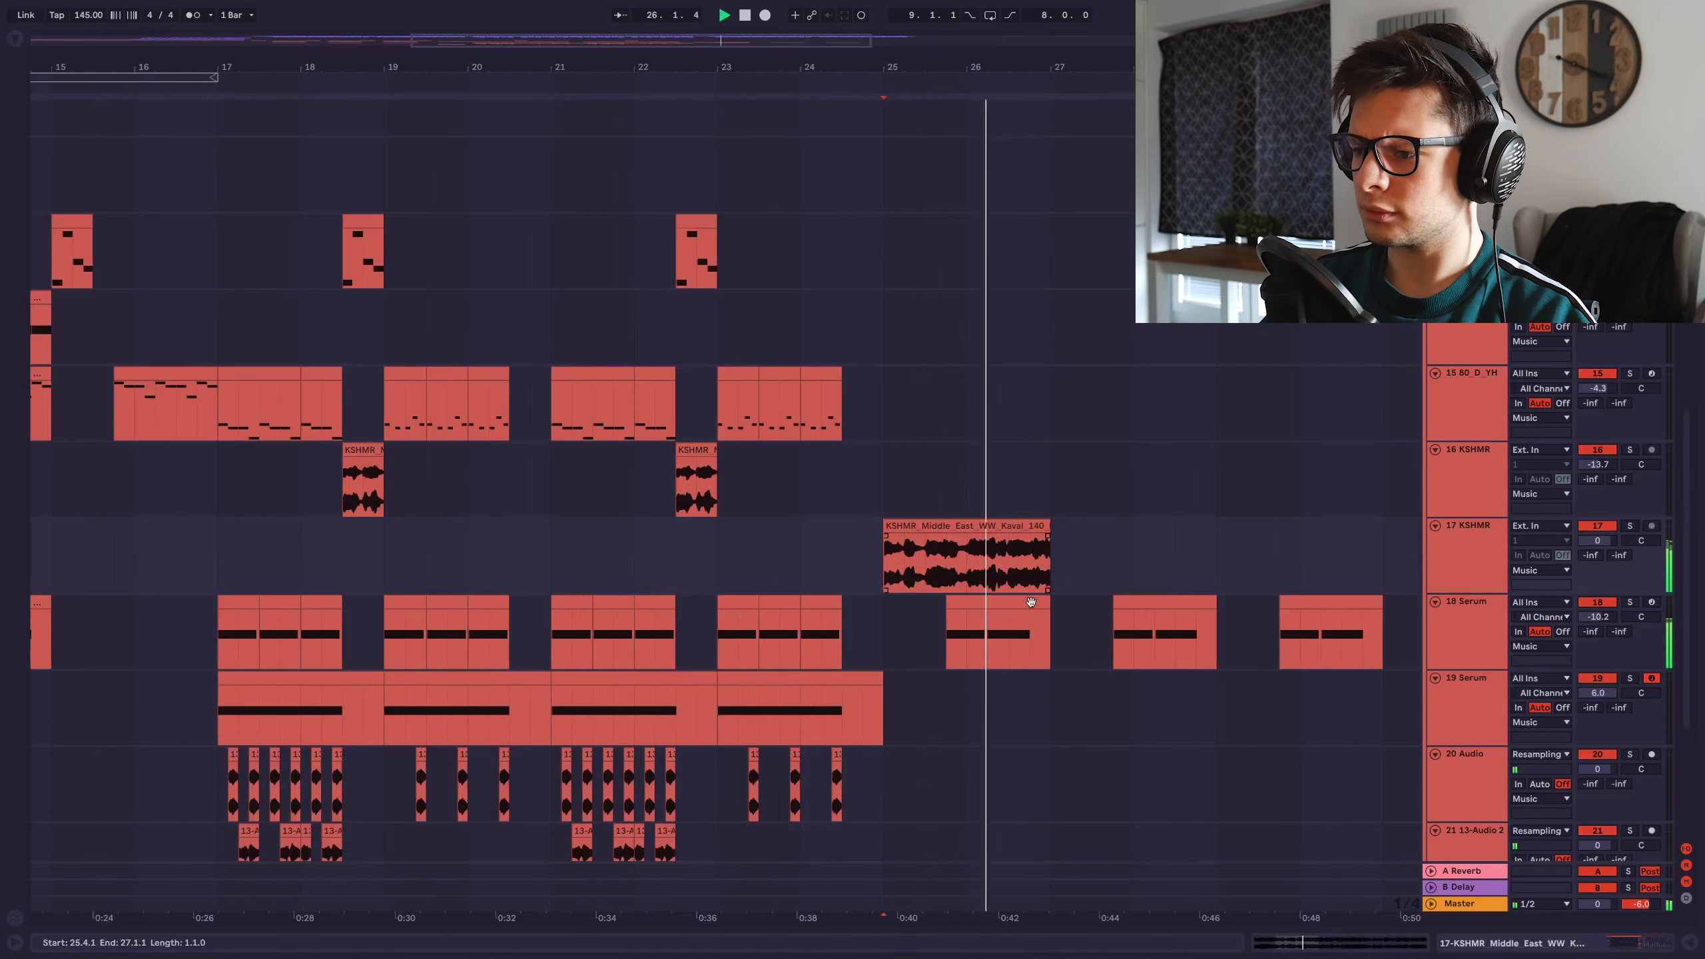
pyautogui.moveTo(998, 525); pyautogui.dragTo(1254, 525)
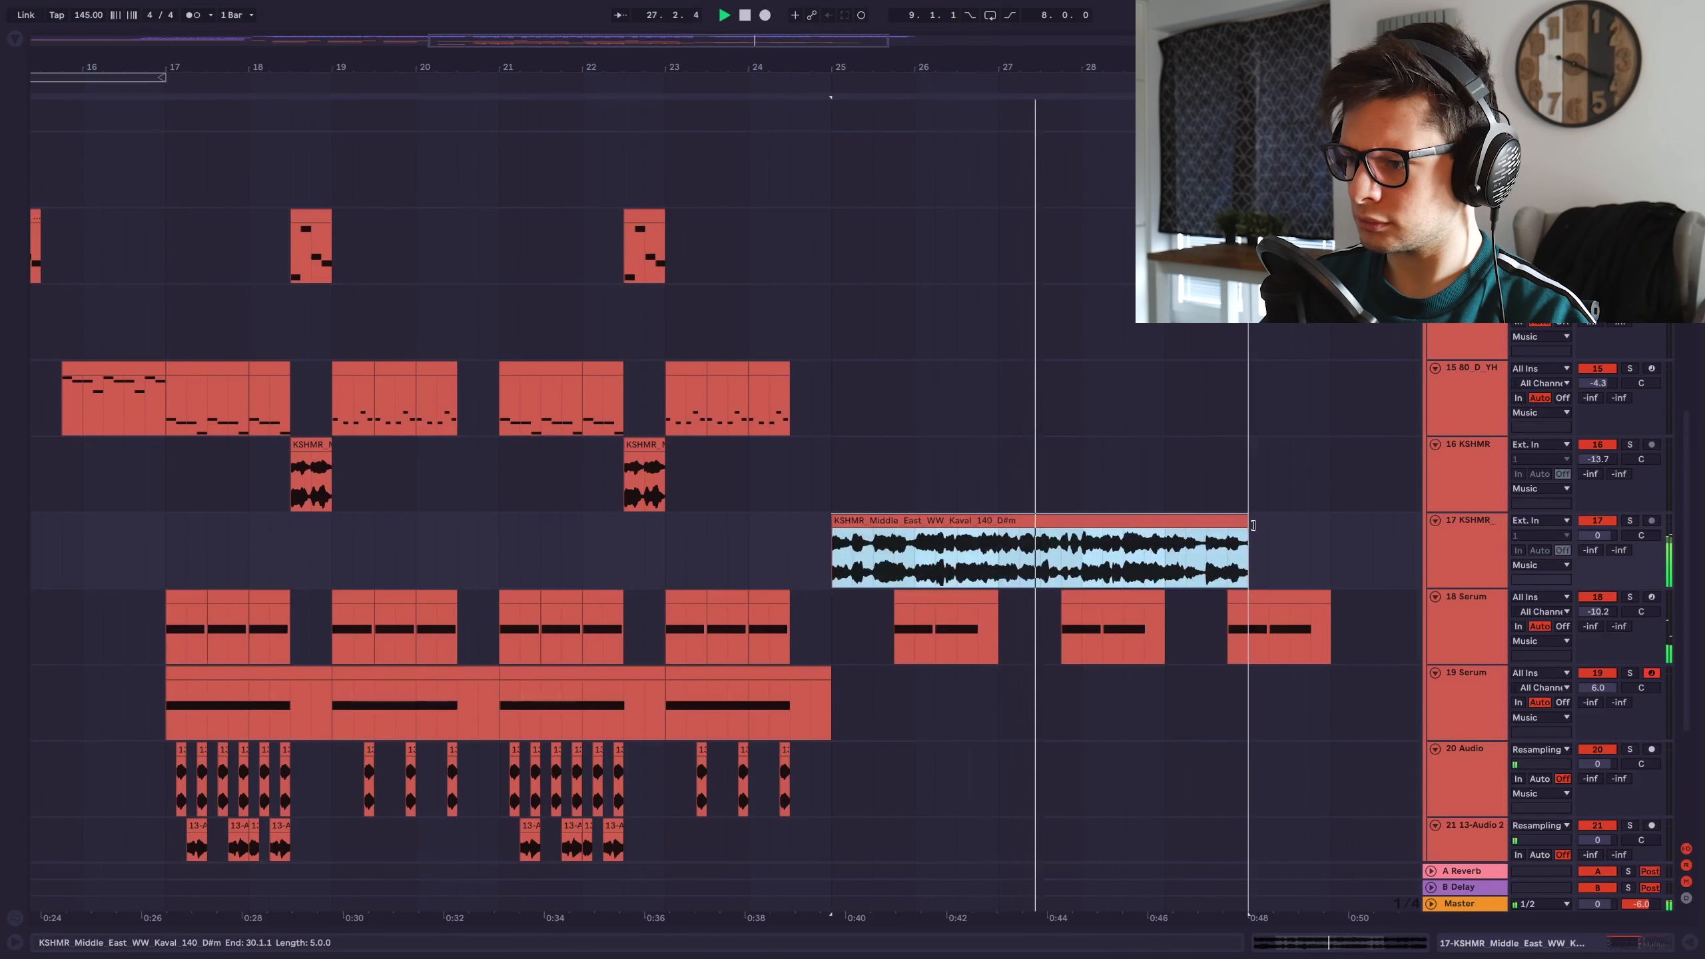
pyautogui.hscroll(3, 1254, 526)
pyautogui.moveTo(1027, 537); pyautogui.dragTo(1195, 544)
pyautogui.hotkey('ctrl', 'd')
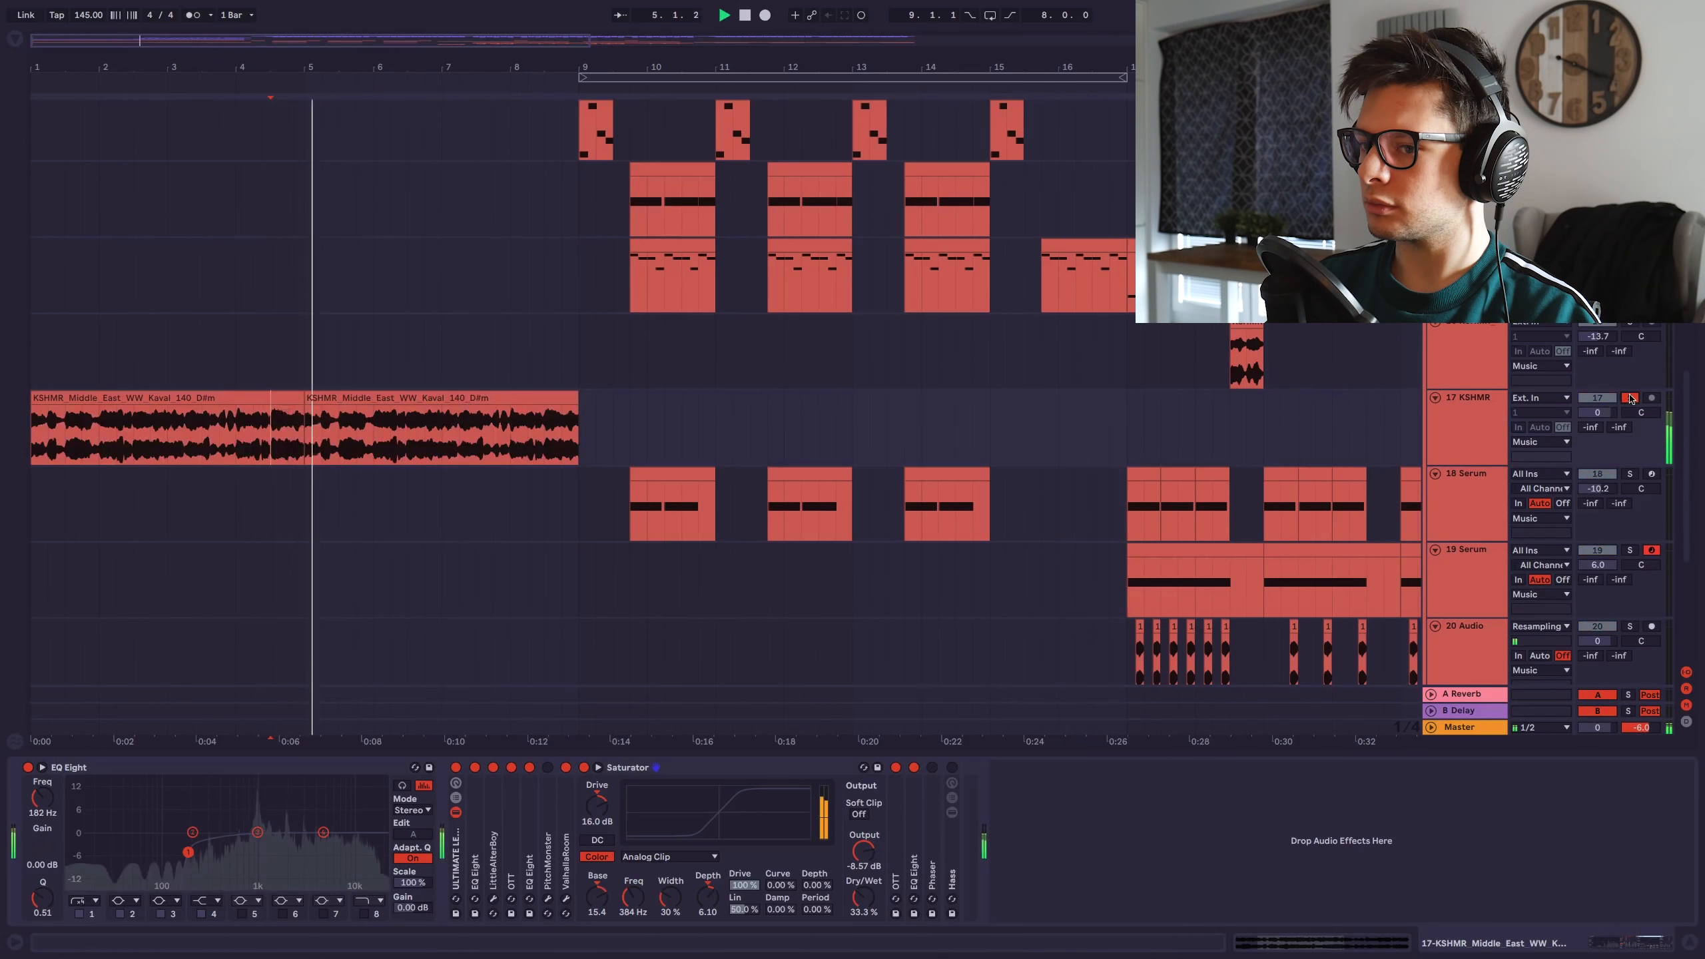
# Turn off solo on the Kaval track and collapse its Saturator device.
pyautogui.scroll(3, 400, 436)
pyautogui.scroll(1, 399, 437)
pyautogui.click(1630, 418)
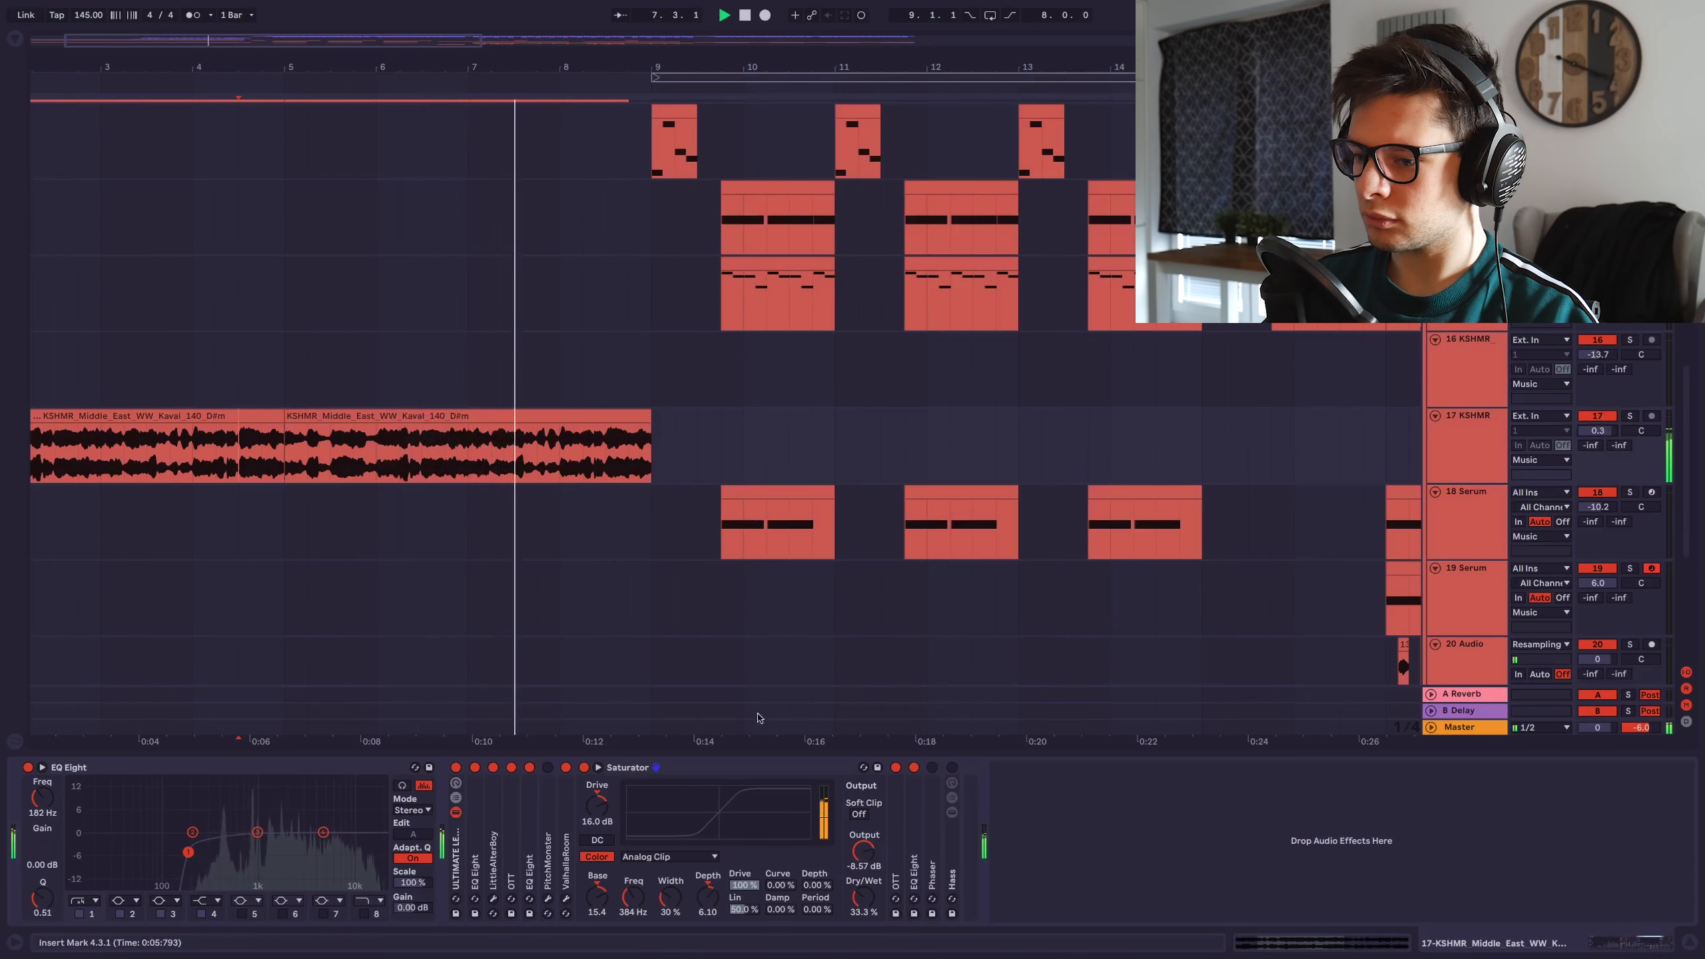
pyautogui.doubleClick(627, 767)
pyautogui.click(612, 449)
pyautogui.moveTo(623, 450); pyautogui.dragTo(723, 437)
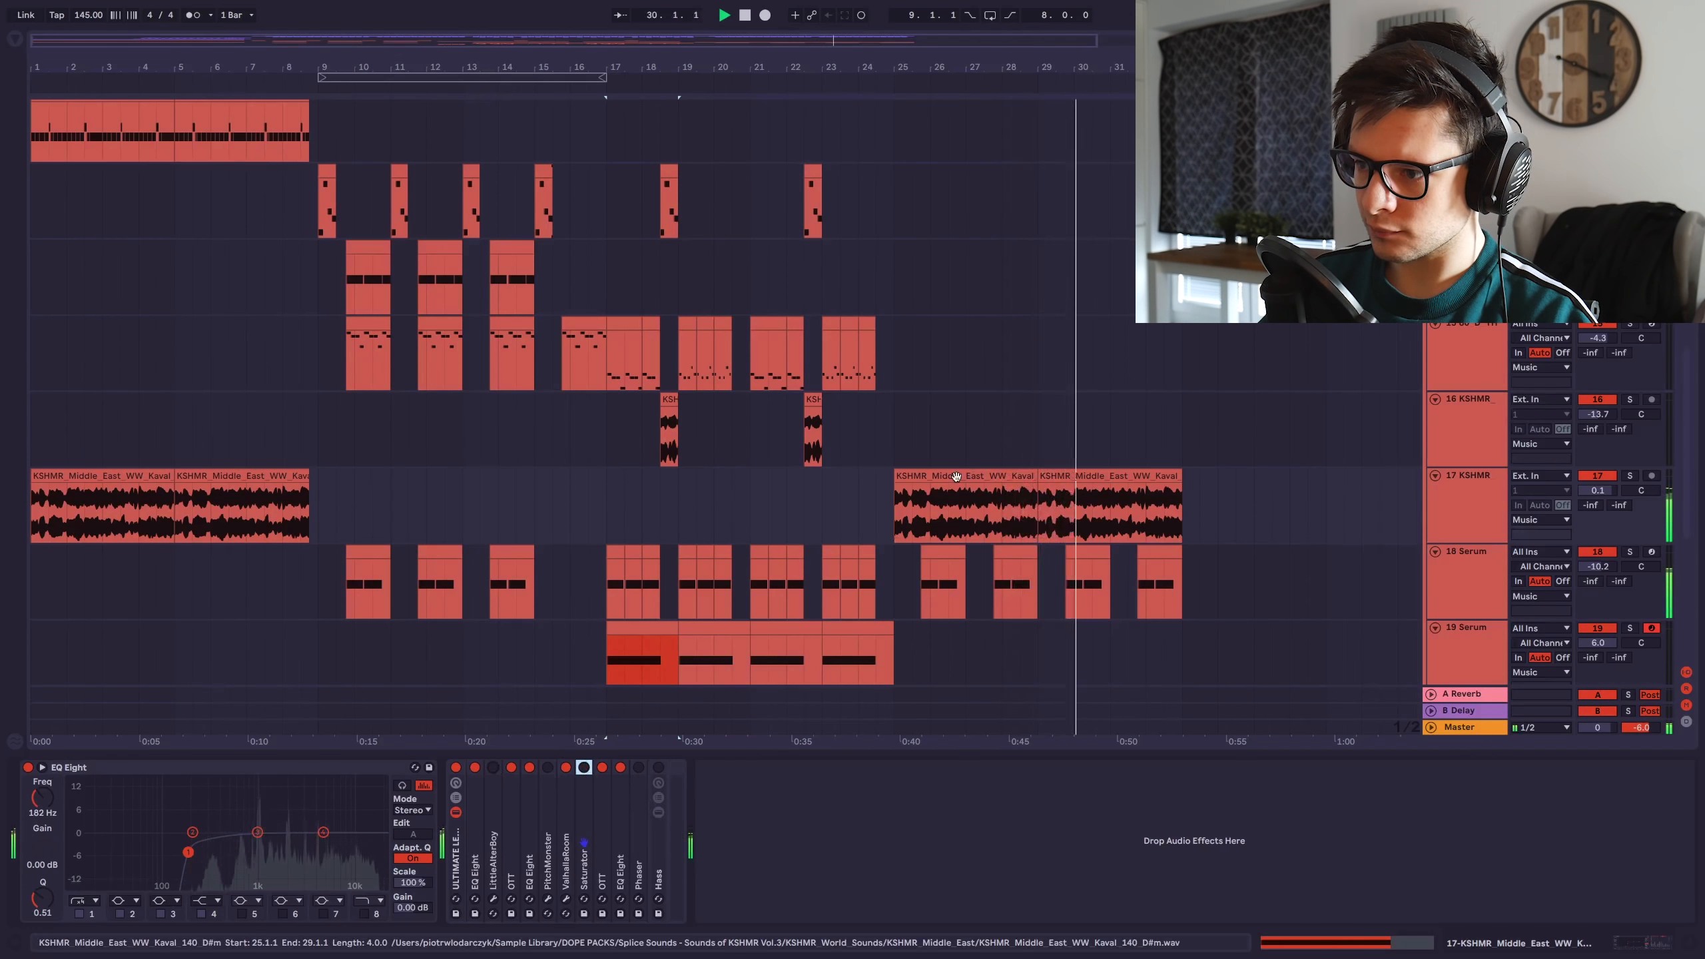
# Select the Kaval clip at bar 25, hide the device view and stop playback.
pyautogui.click(956, 476)
pyautogui.moveTo(826, 752); pyautogui.dragTo(830, 867)
pyautogui.press('space')
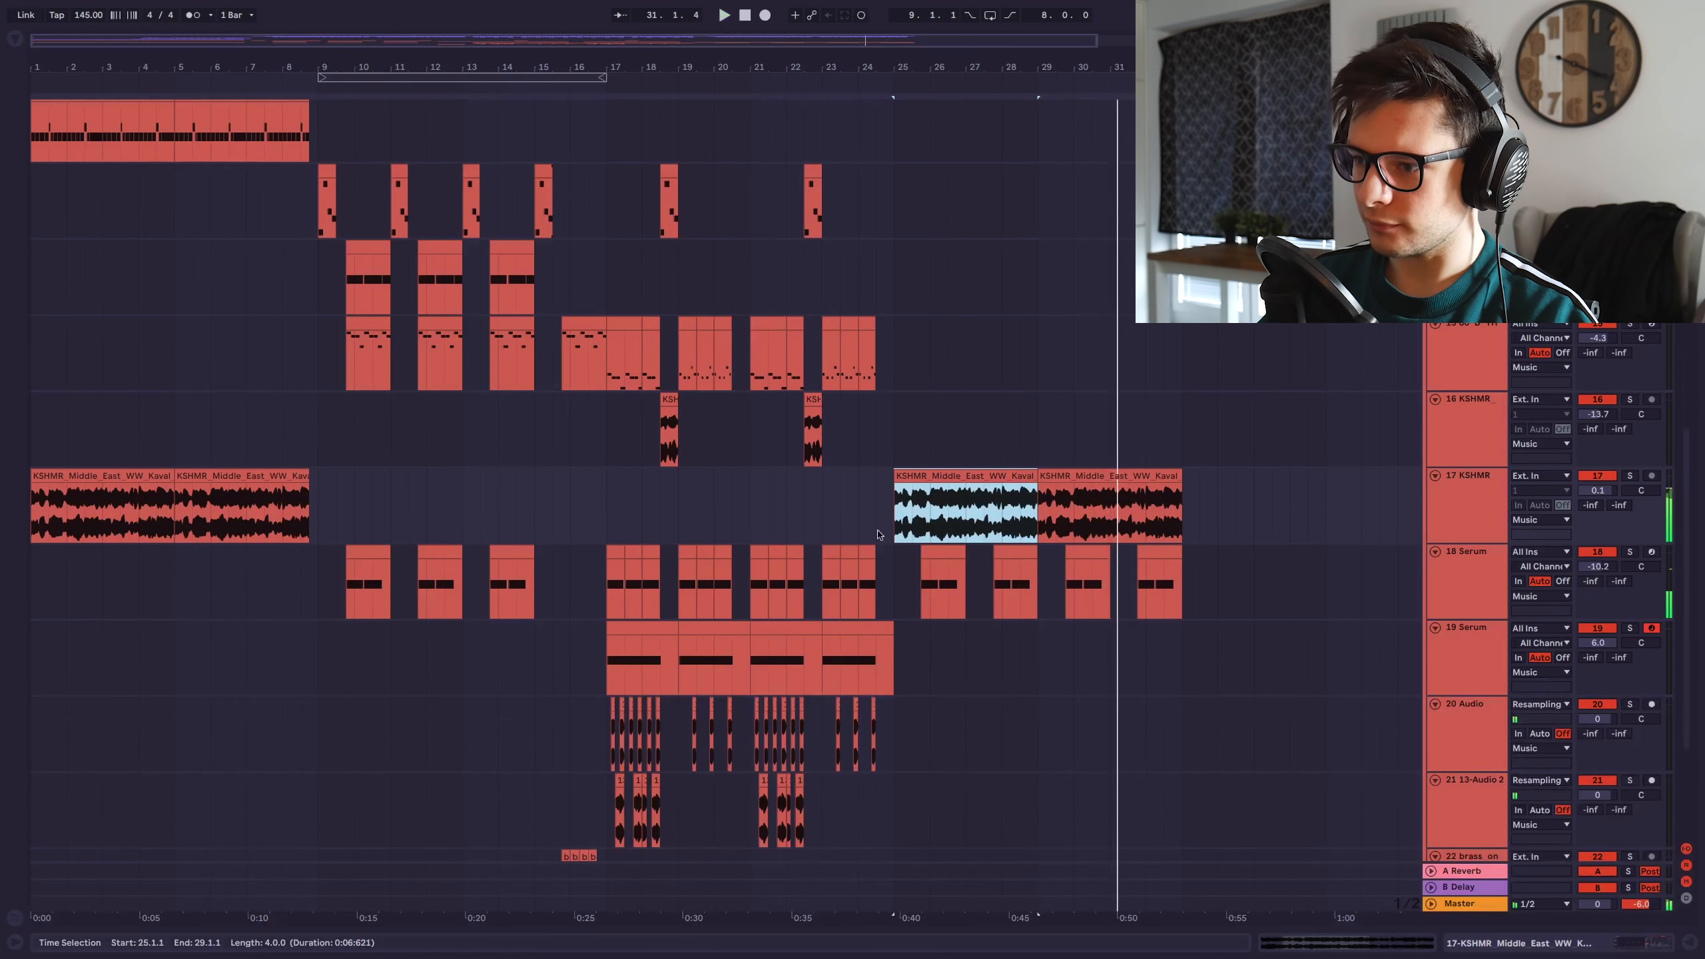
pyautogui.scroll(13, 990, 489)
pyautogui.scroll(3, 917, 571)
pyautogui.moveTo(910, 581); pyautogui.dragTo(1014, 323)
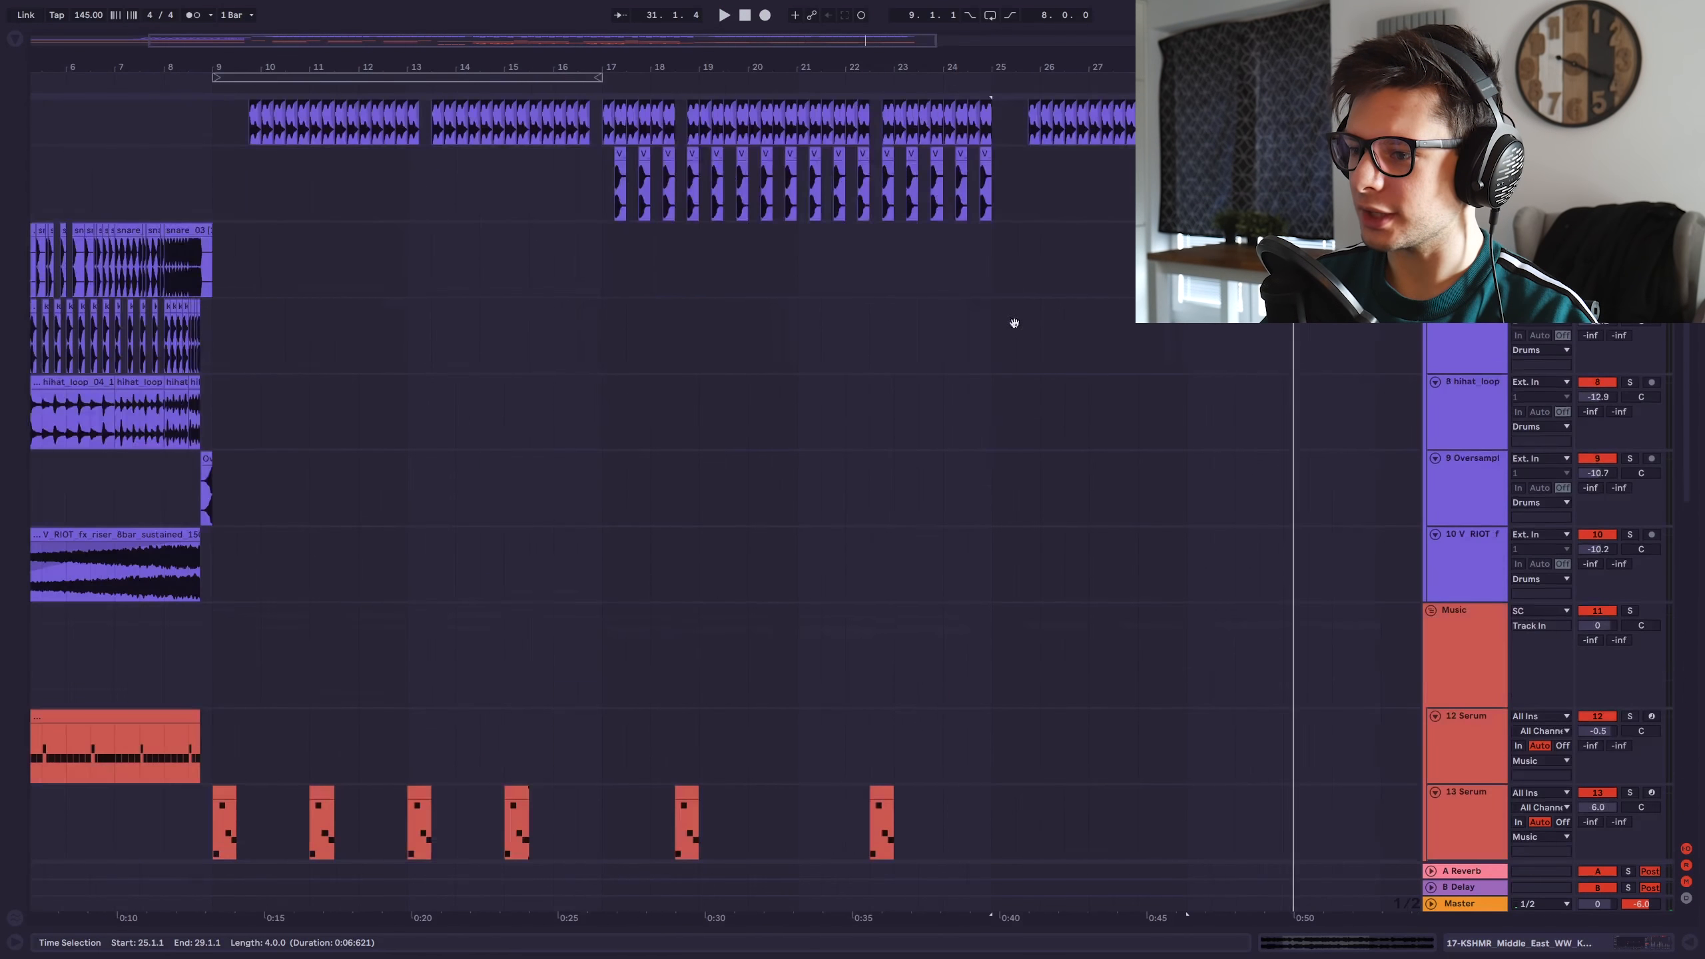
# Show the browser and look through the Favorites, Vocals and Splice folders for samples.
pyautogui.press('super+alt+b')
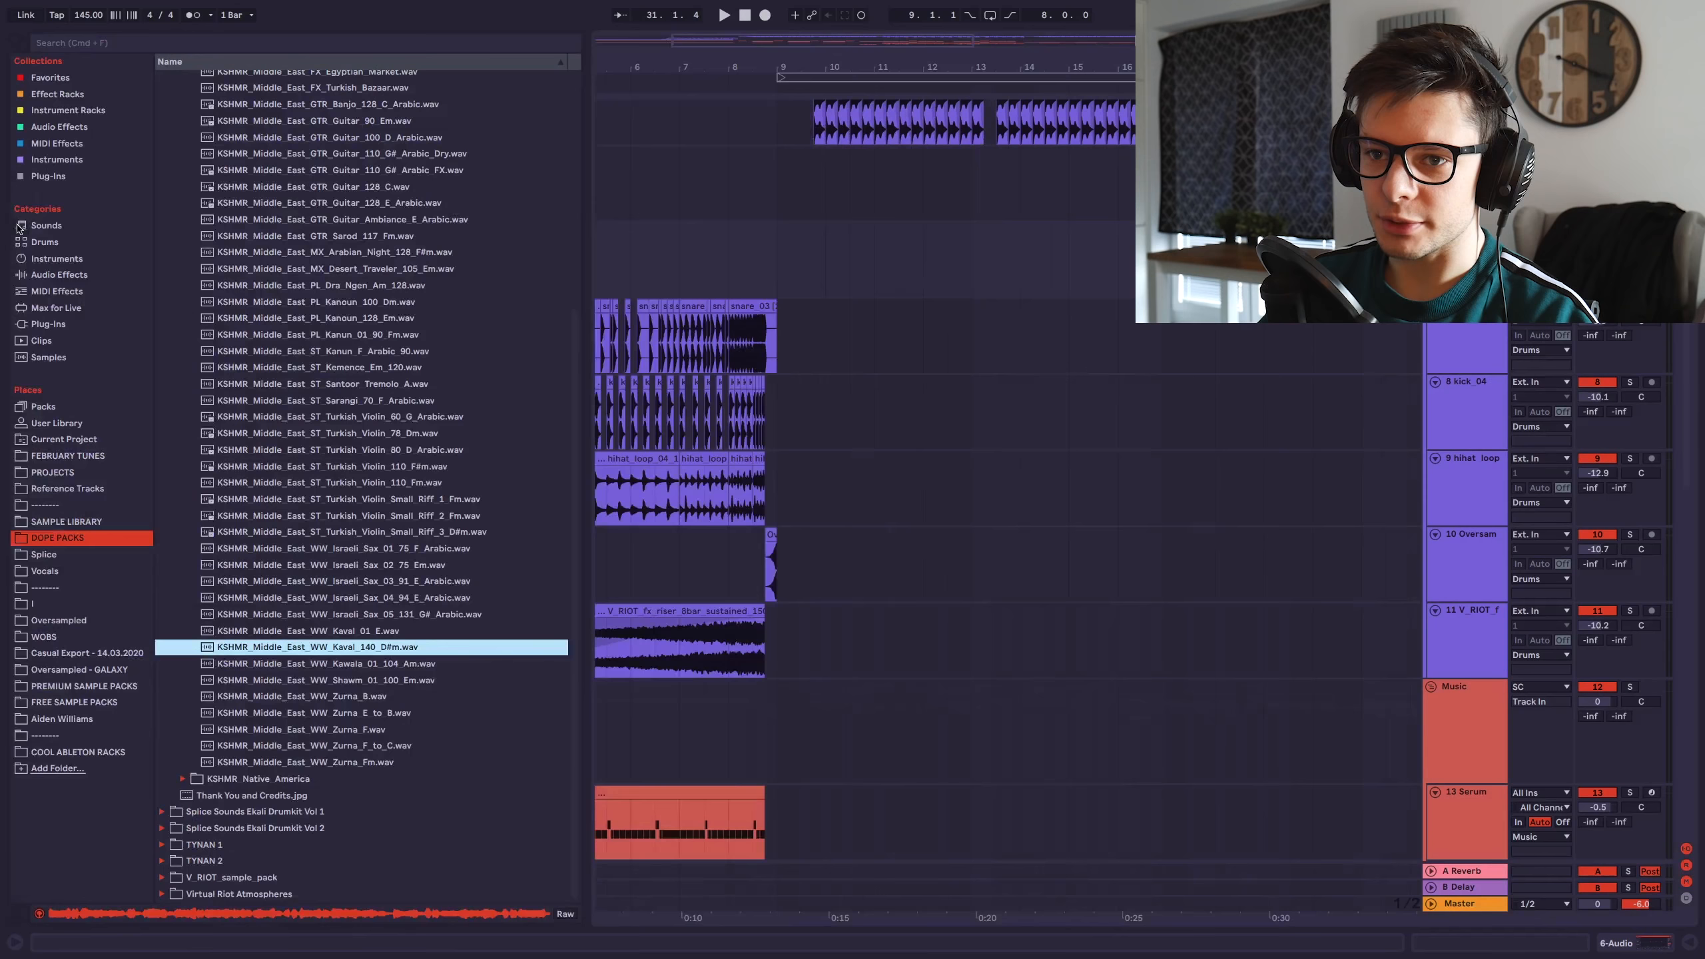
pyautogui.click(50, 78)
pyautogui.hscroll(4, 955, 270)
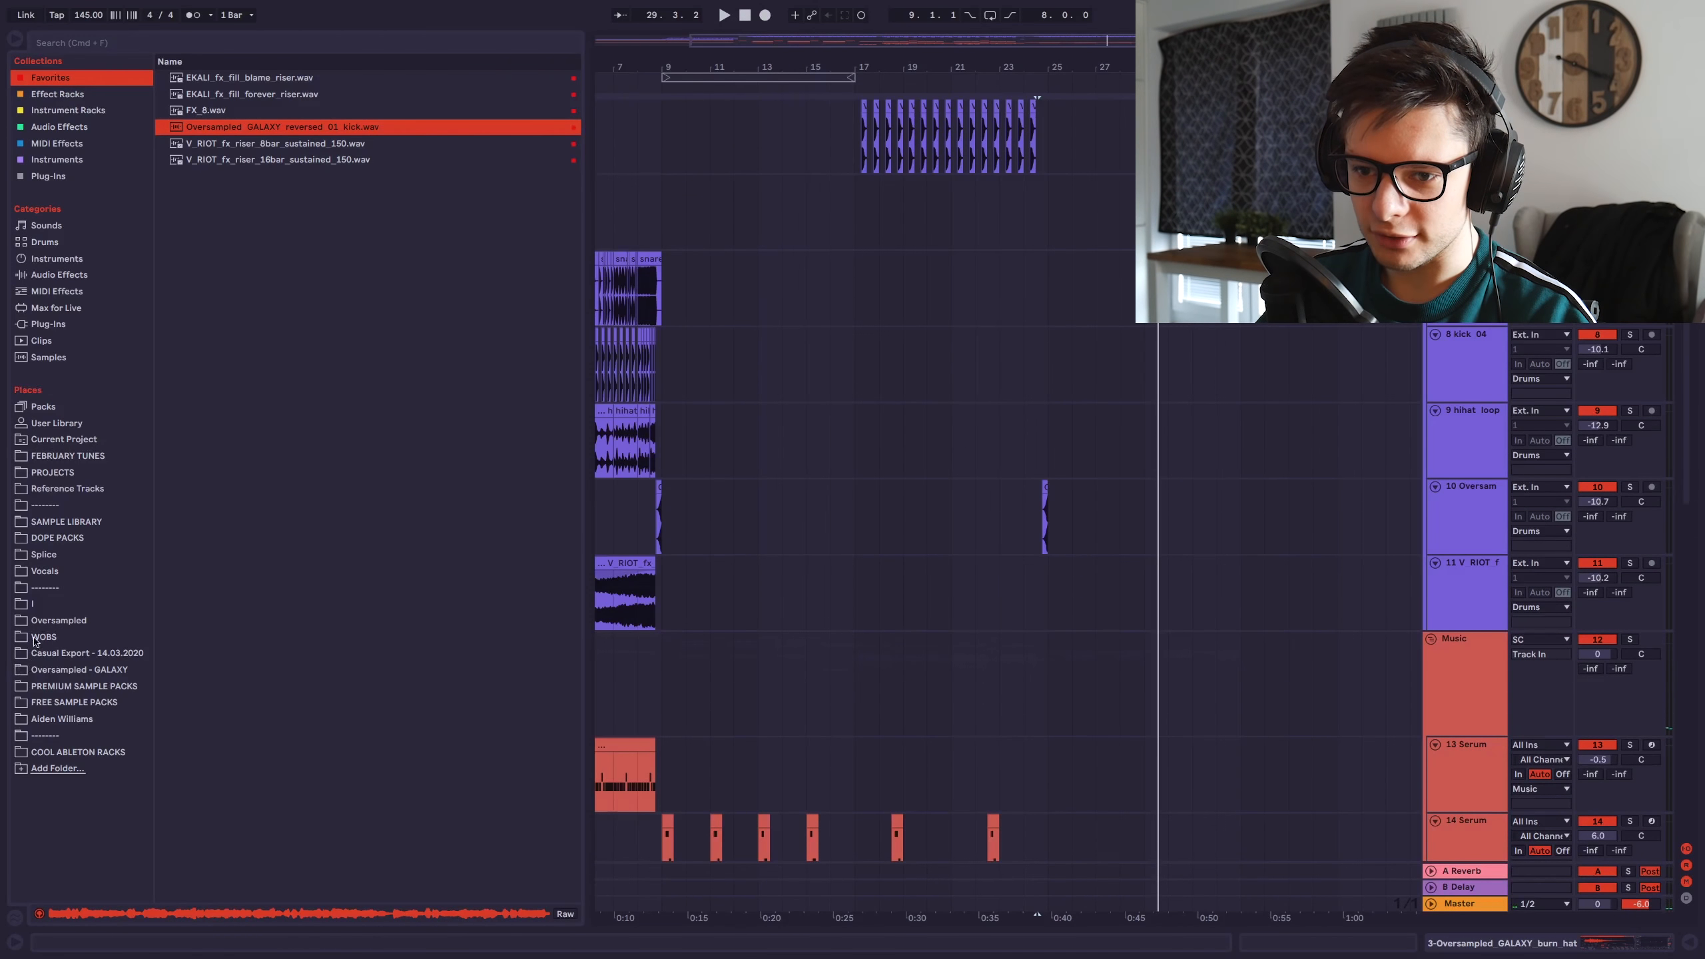
pyautogui.click(47, 570)
pyautogui.click(56, 555)
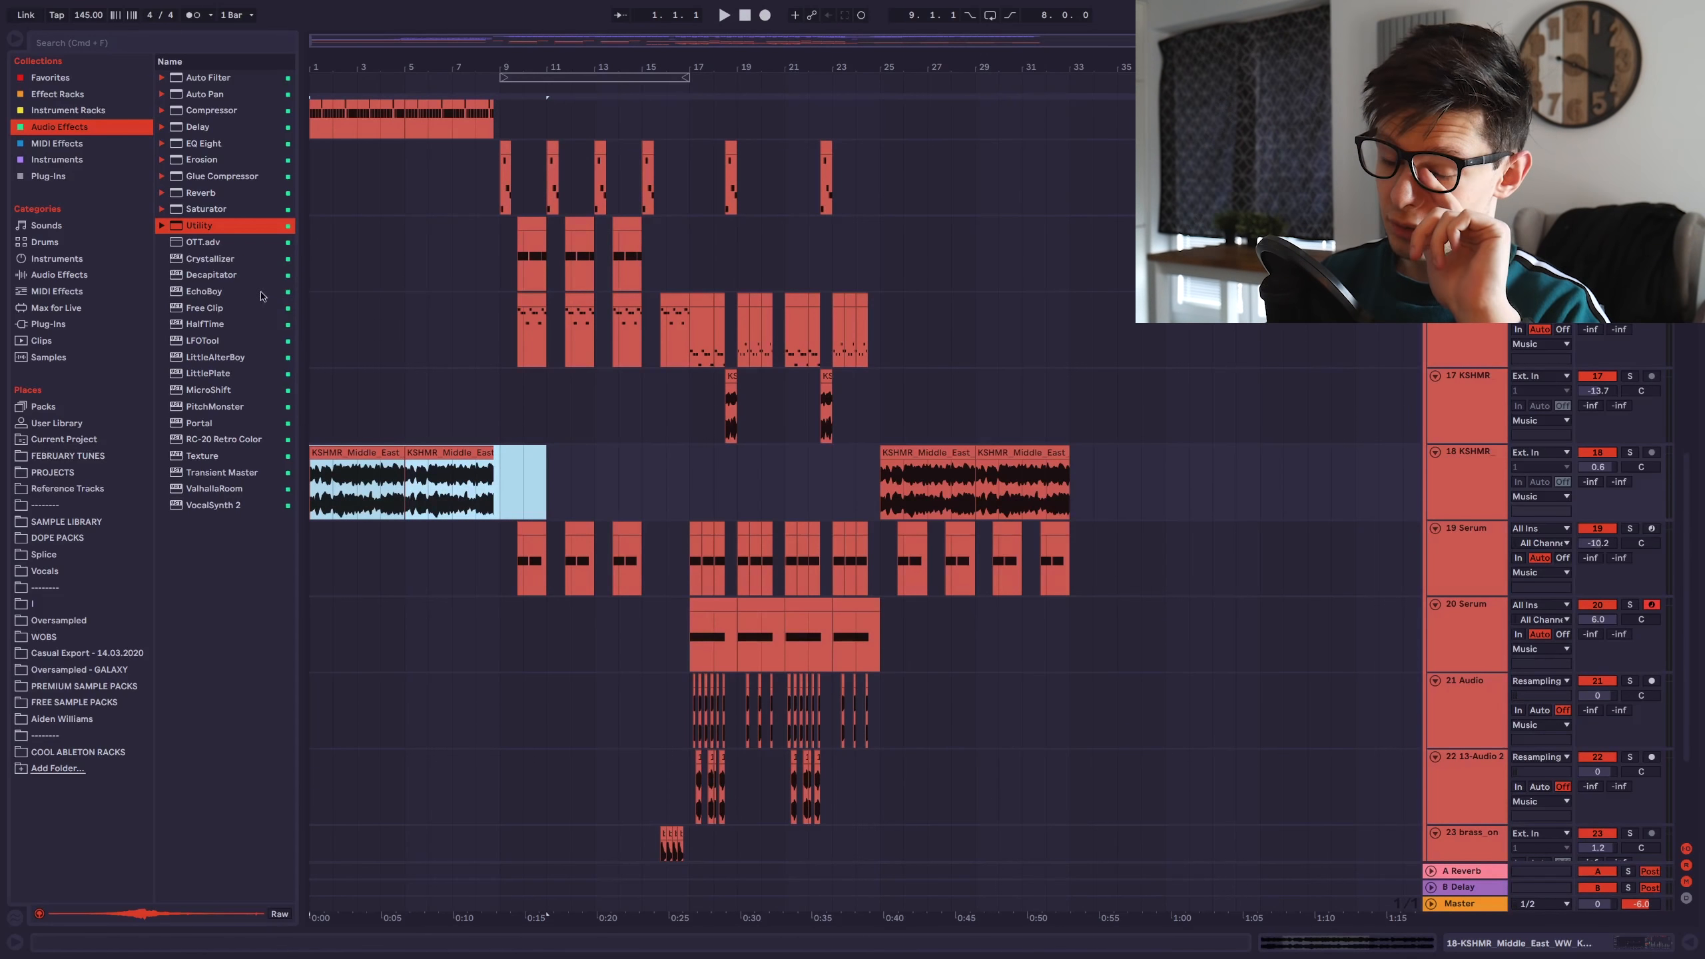
# Insert Free Clip between Utility and Schope on the Master track, and place the Schope window over the lower tracks.
pyautogui.doubleClick(1459, 904)
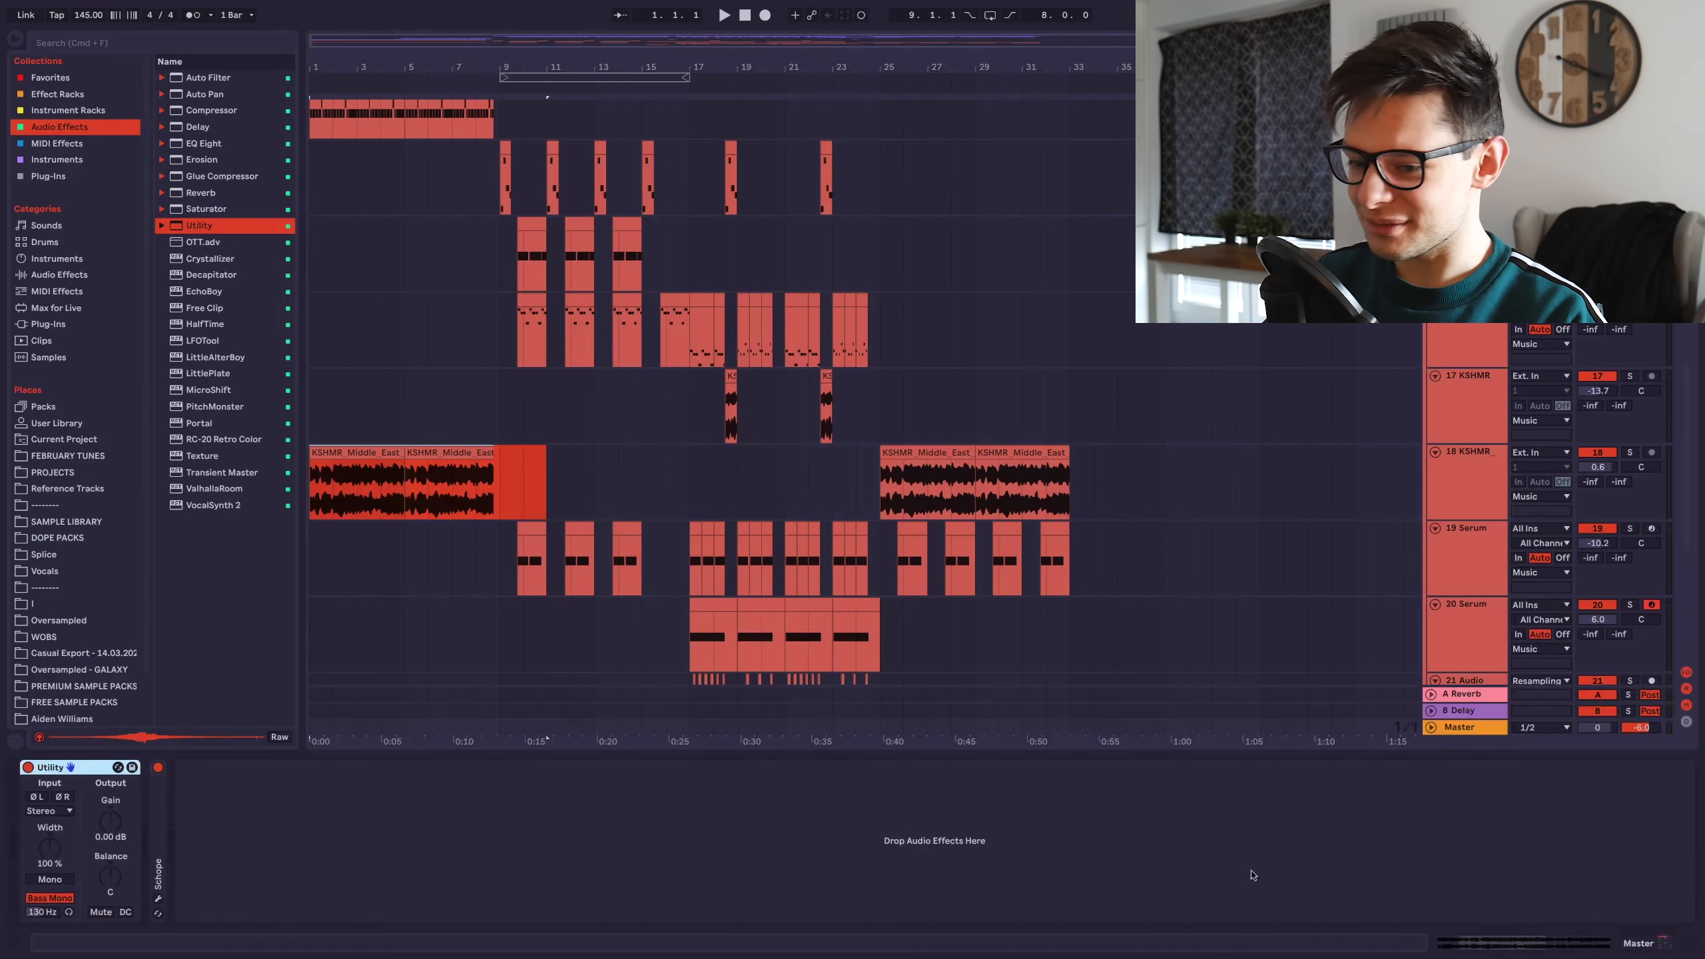
pyautogui.moveTo(206, 315); pyautogui.dragTo(162, 825)
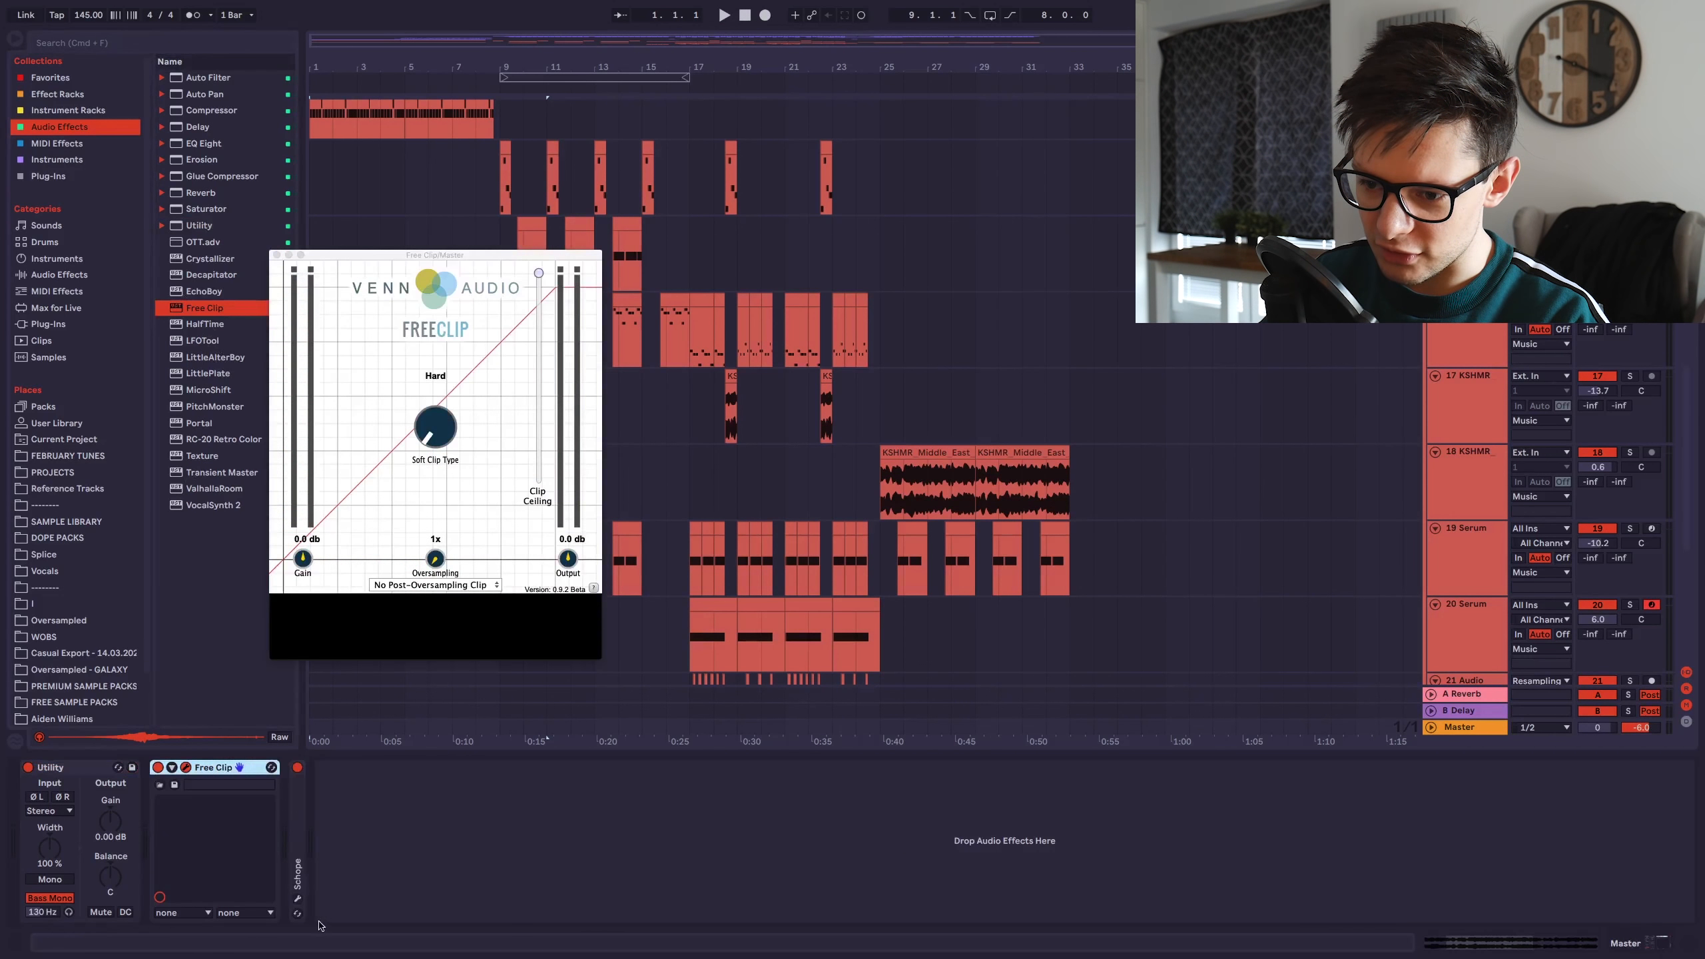
pyautogui.click(298, 901)
pyautogui.moveTo(495, 262); pyautogui.dragTo(837, 213)
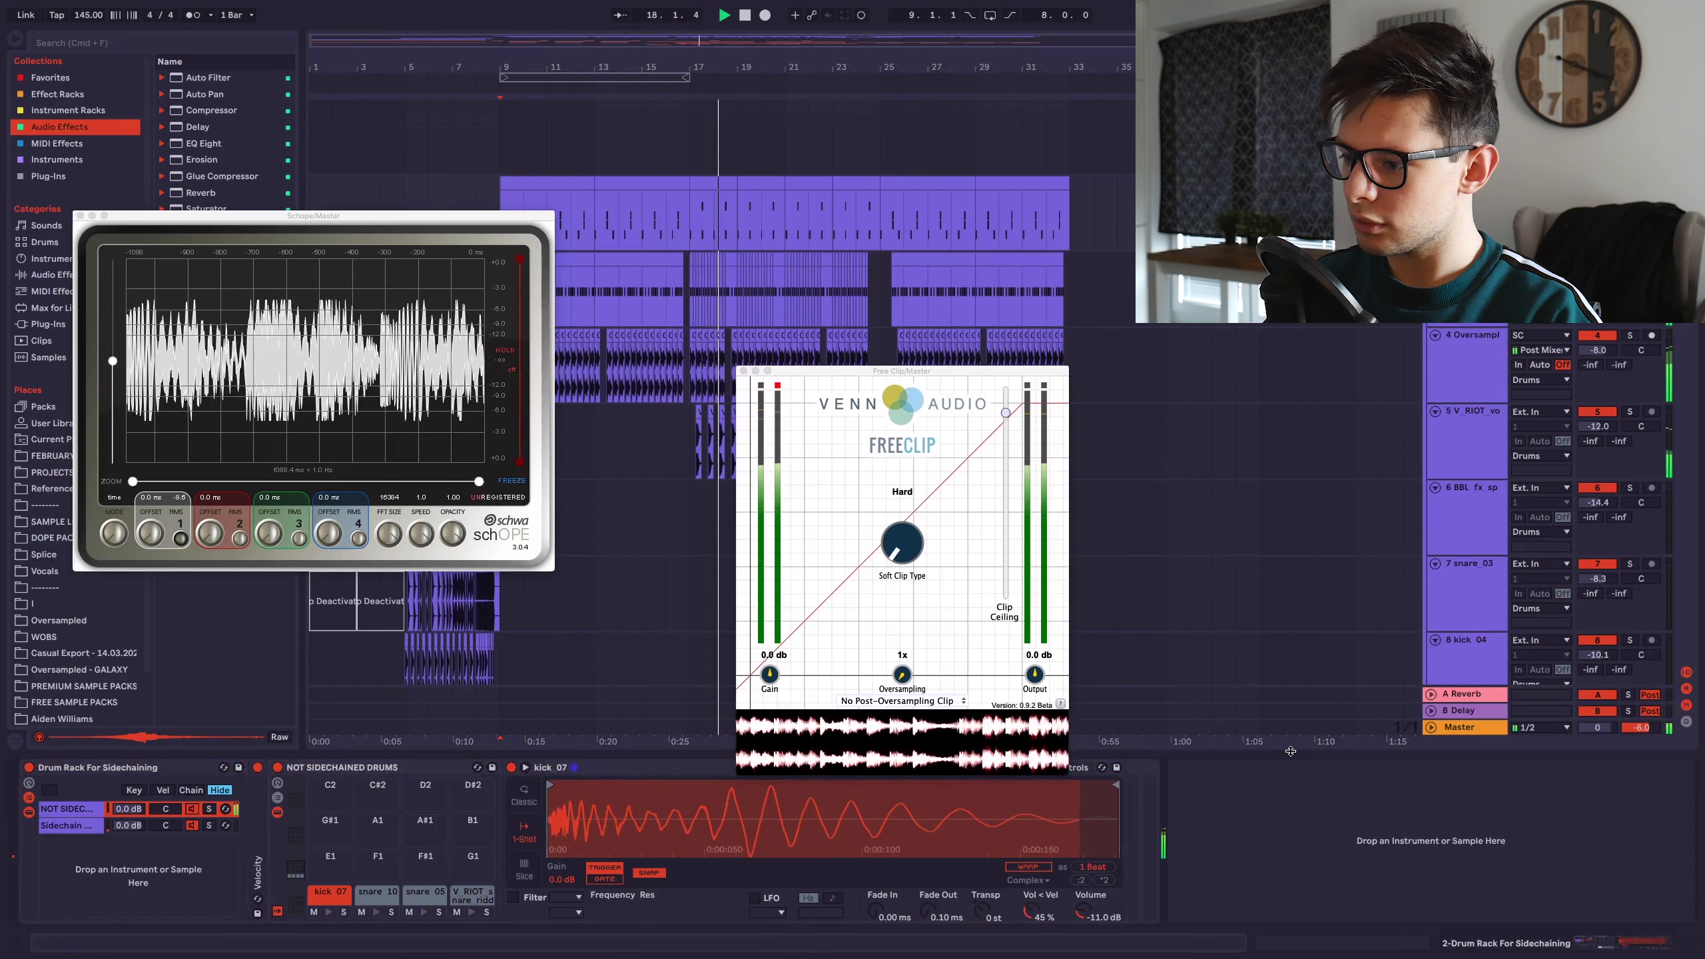
pyautogui.click(1290, 751)
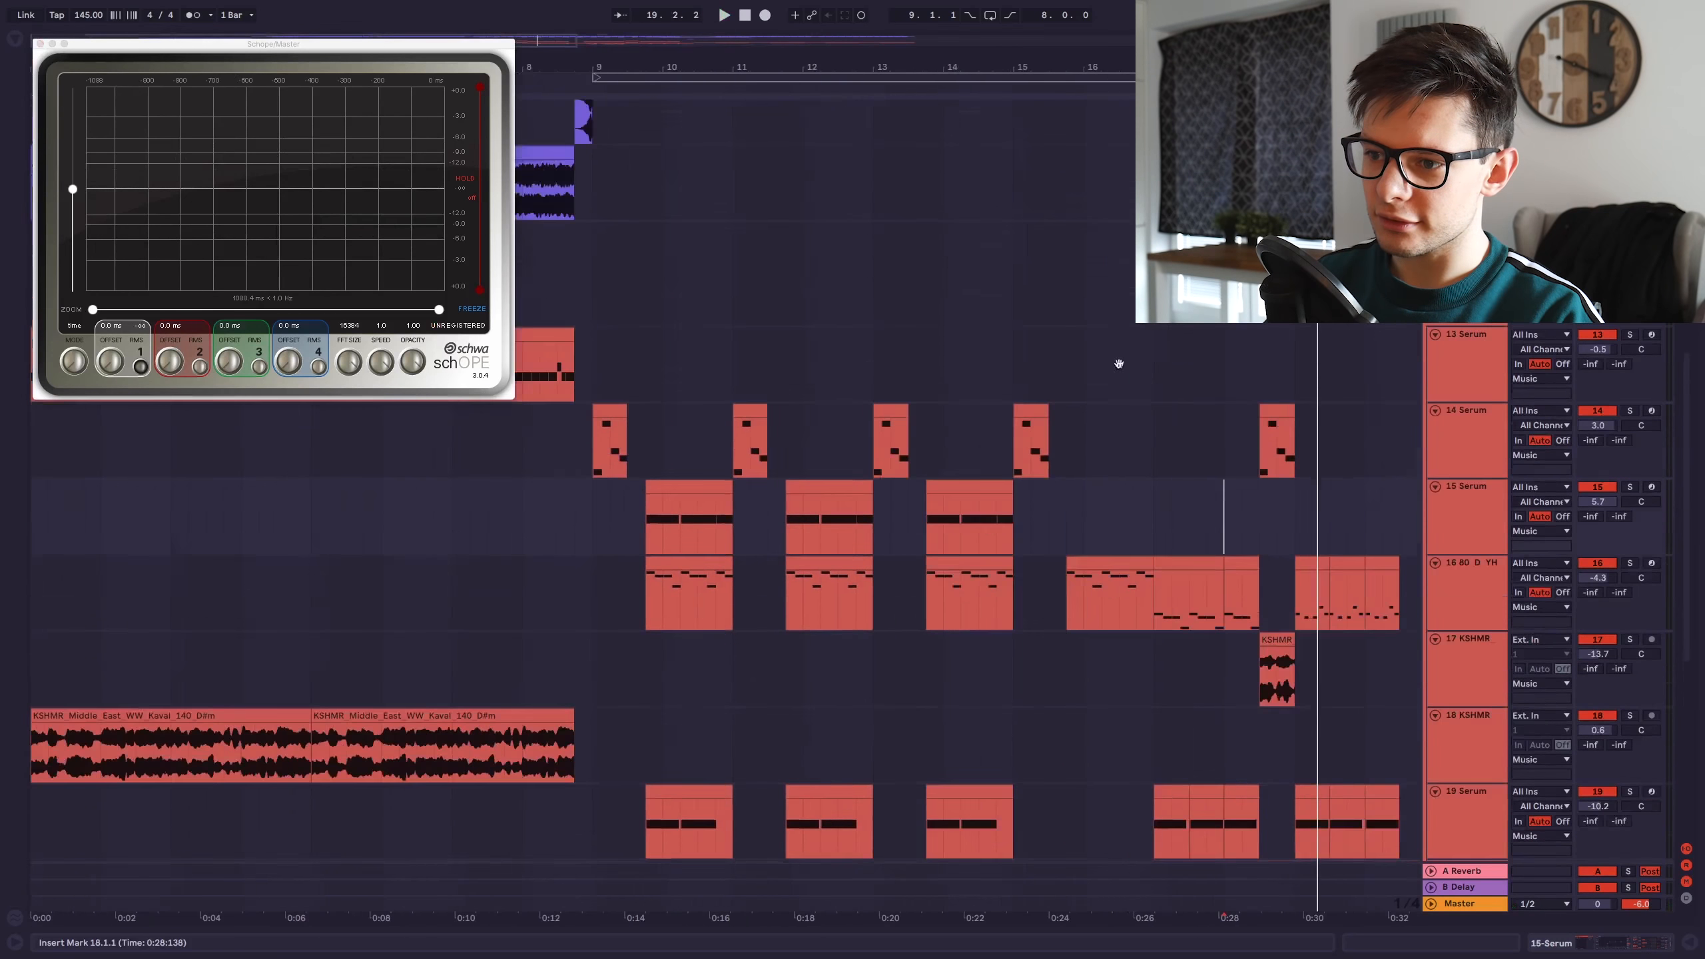
pyautogui.moveTo(393, 37); pyautogui.dragTo(396, 556)
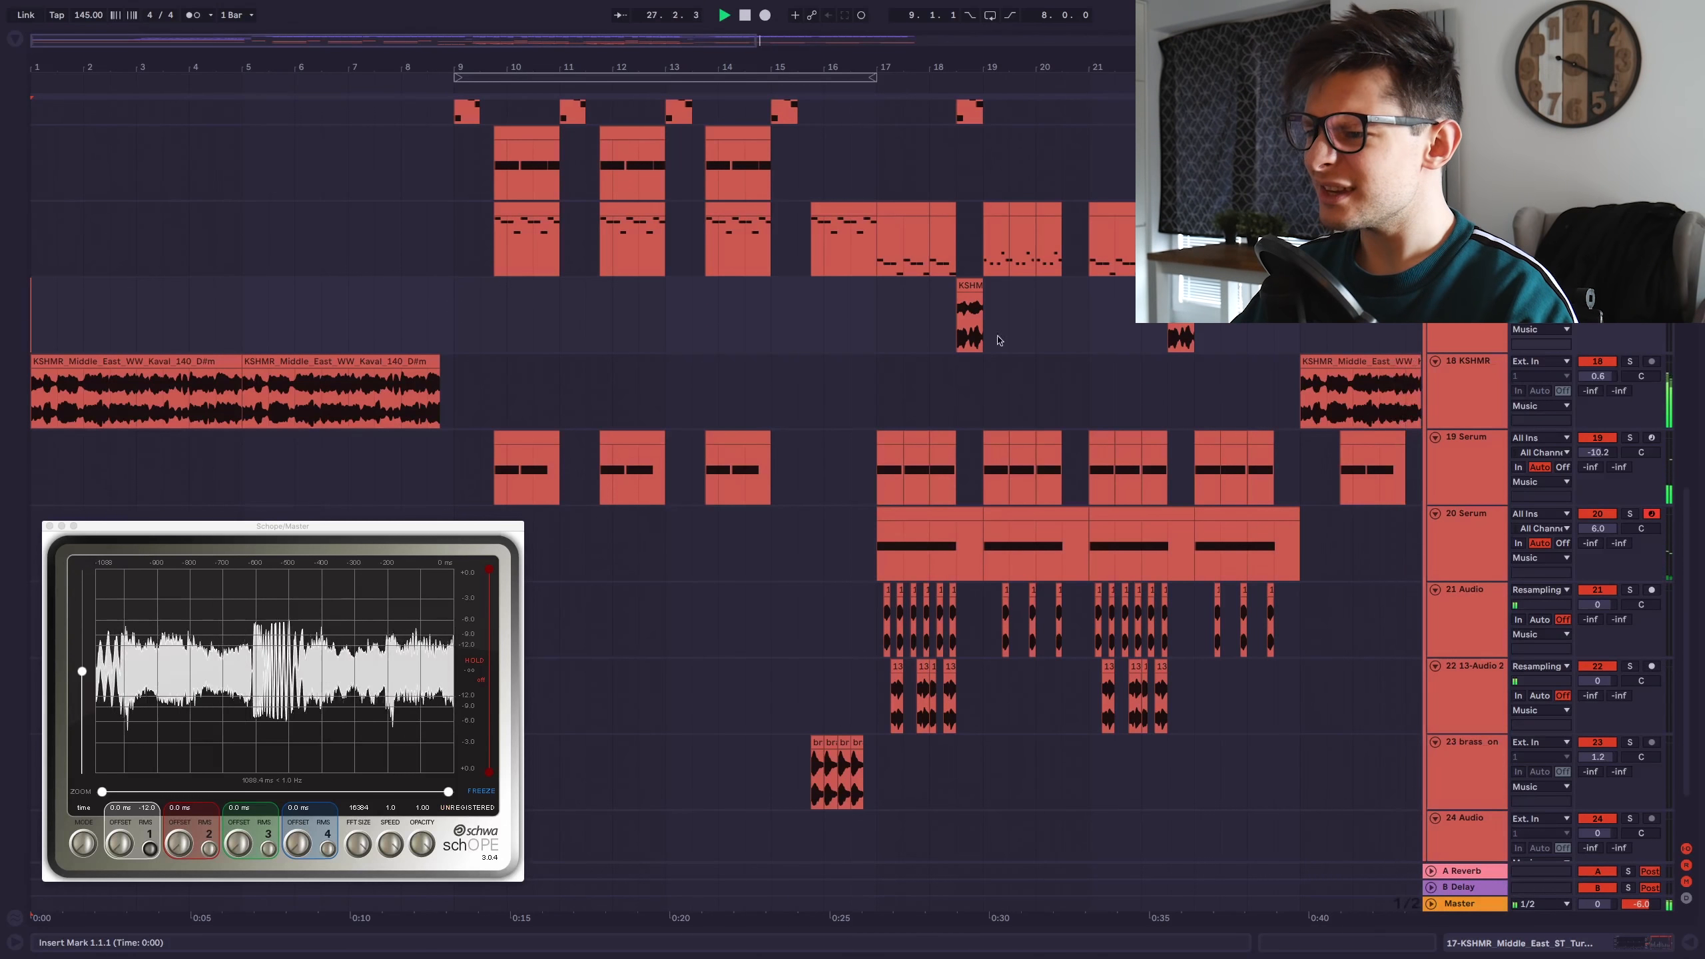
# Examine the music tracks across the whole arrangement while it plays, and stop playback at the end.
pyautogui.scroll(-3, 1000, 340)
pyautogui.moveTo(902, 299); pyautogui.dragTo(903, 403)
pyautogui.moveTo(833, 510); pyautogui.dragTo(825, 701)
pyautogui.moveTo(1074, 316)
pyautogui.mouseDown()
pyautogui.moveTo(1080, 430)
pyautogui.moveTo(1046, 170)
pyautogui.mouseUp()
pyautogui.moveTo(906, 465); pyautogui.dragTo(873, 214)
pyautogui.scroll(3, 795, 419)
pyautogui.moveTo(805, 416); pyautogui.dragTo(1098, 343)
pyautogui.scroll(1, 913, 467)
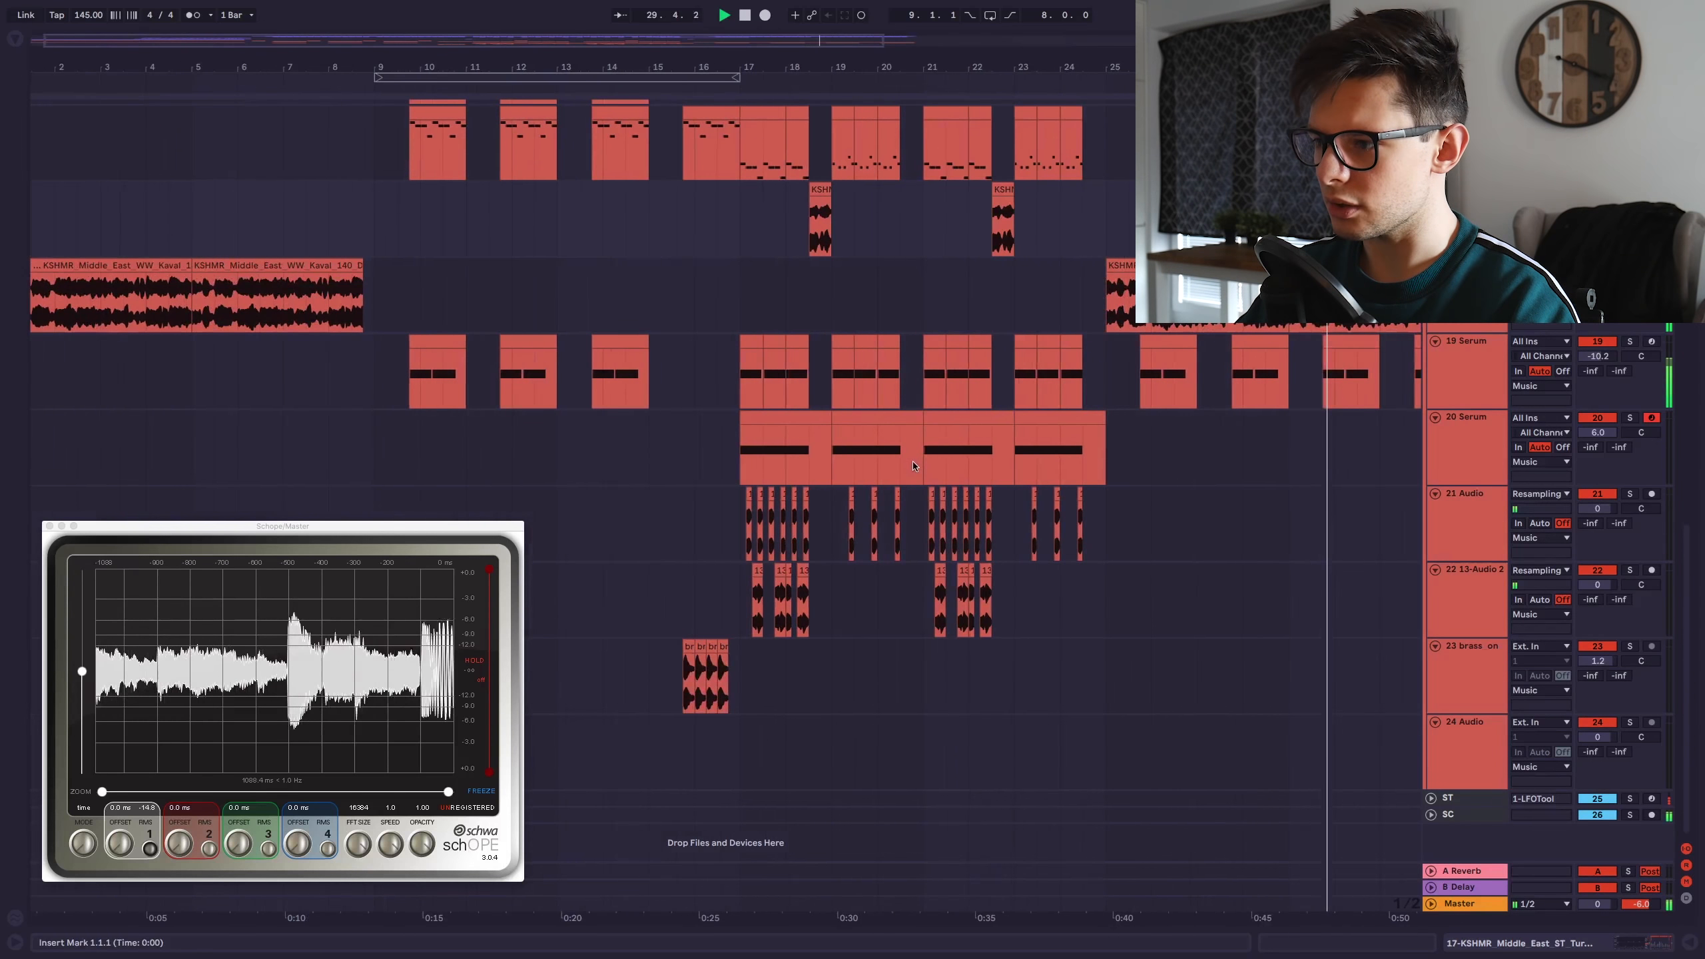
pyautogui.scroll(-1, 913, 466)
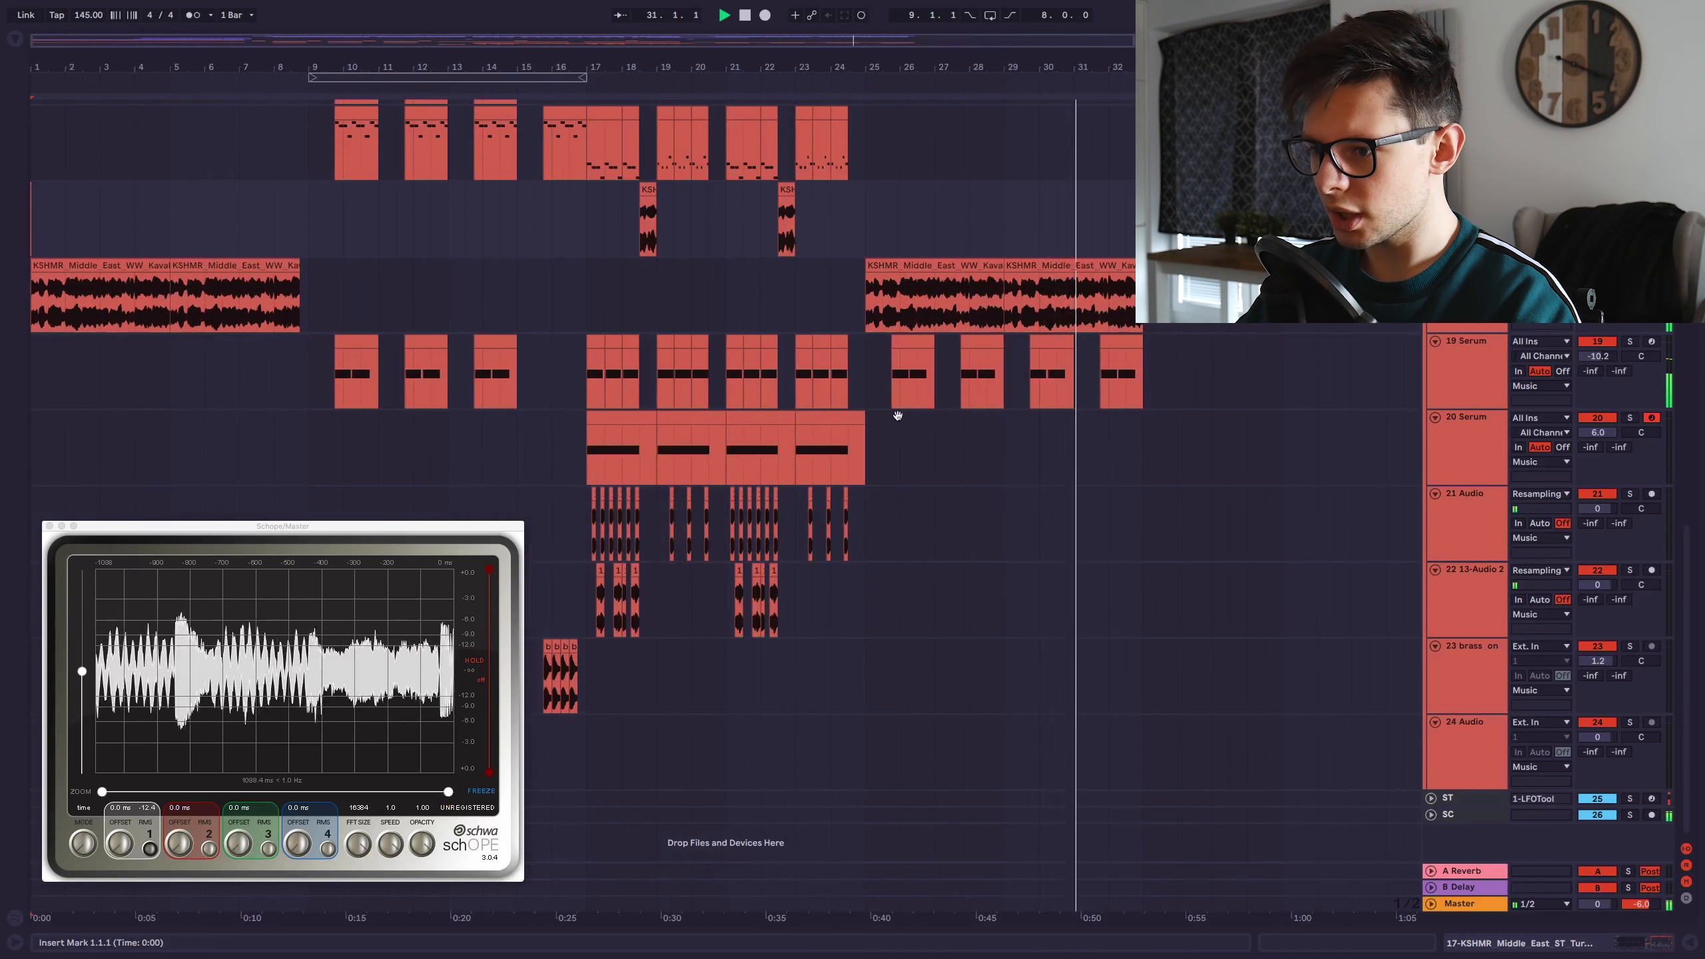
pyautogui.moveTo(839, 317); pyautogui.dragTo(800, 426)
pyautogui.scroll(1, 797, 498)
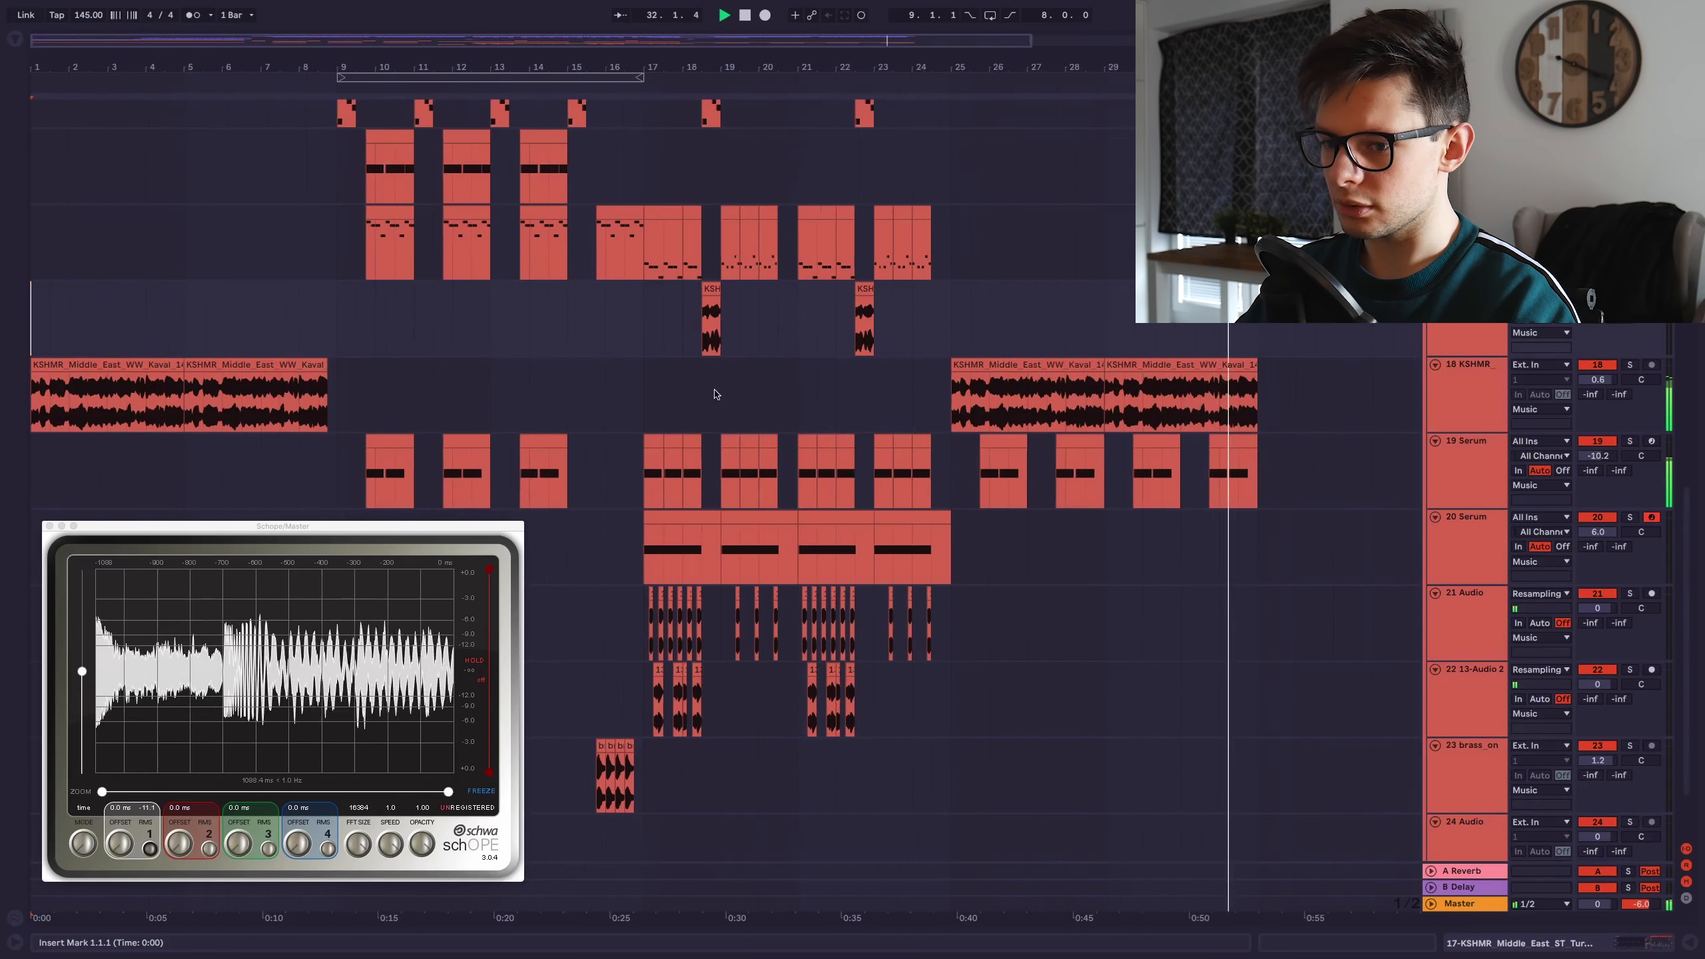
pyautogui.scroll(-2, 711, 392)
pyautogui.press('space')
pyautogui.scroll(2, 335, 335)
pyautogui.moveTo(473, 337); pyautogui.dragTo(470, 699)
pyautogui.moveTo(514, 371); pyautogui.dragTo(631, 457)
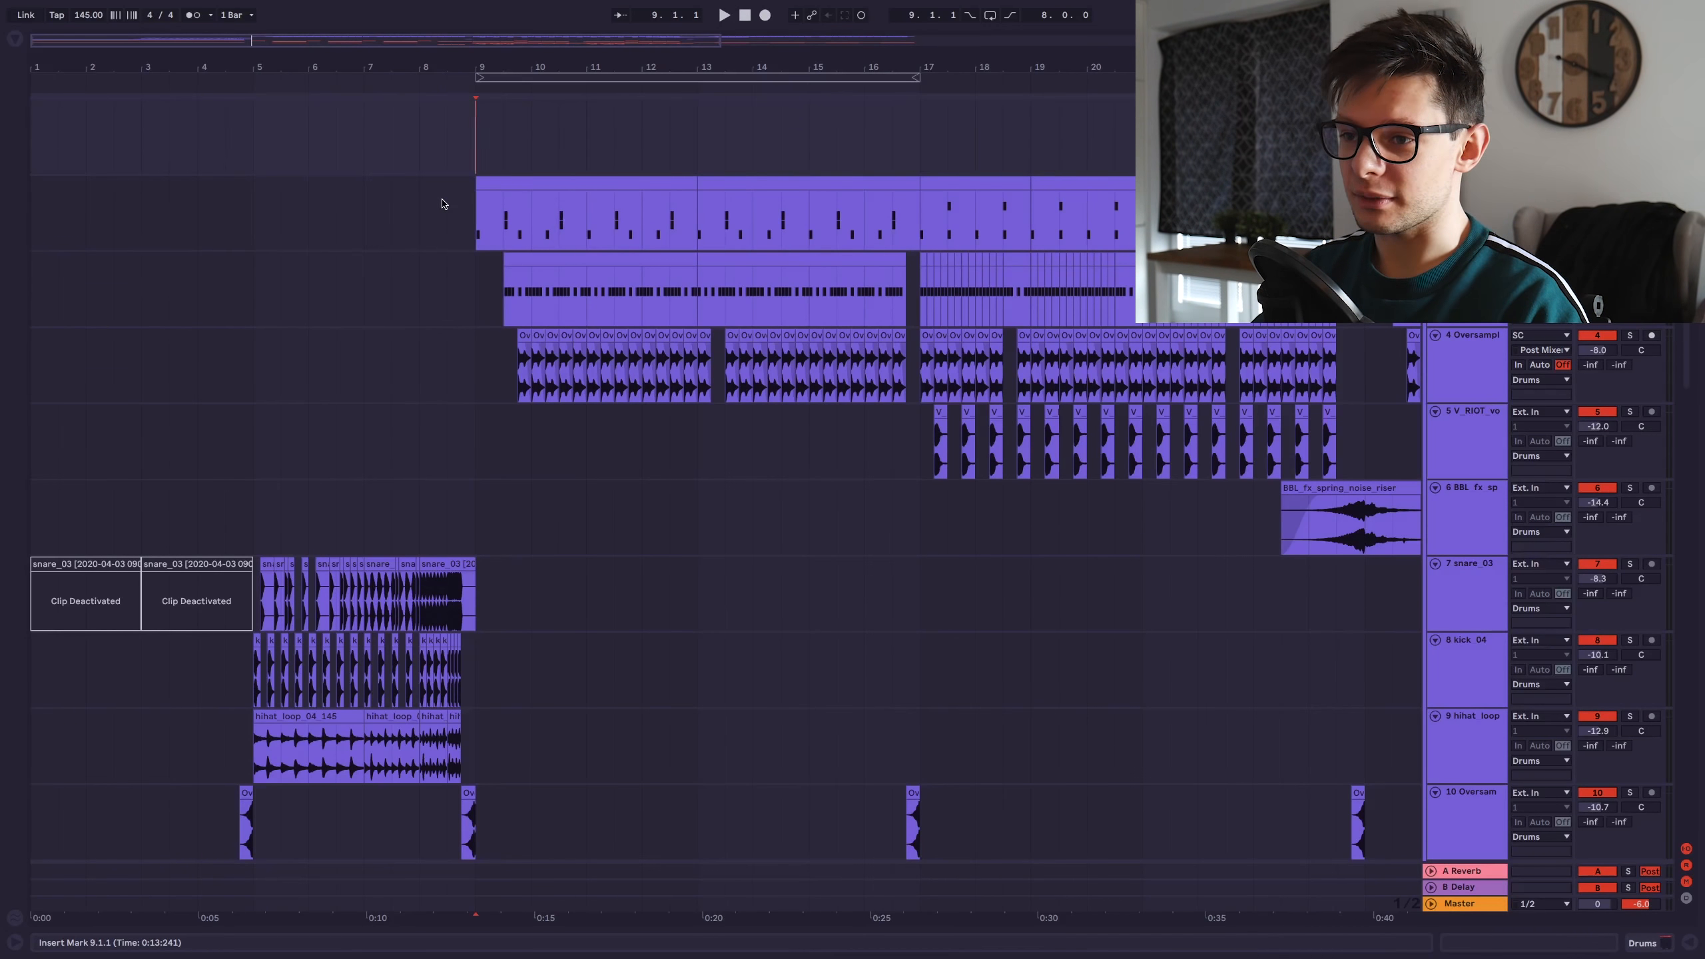
pyautogui.press('super+alt+b')
pyautogui.scroll(-1, 905, 487)
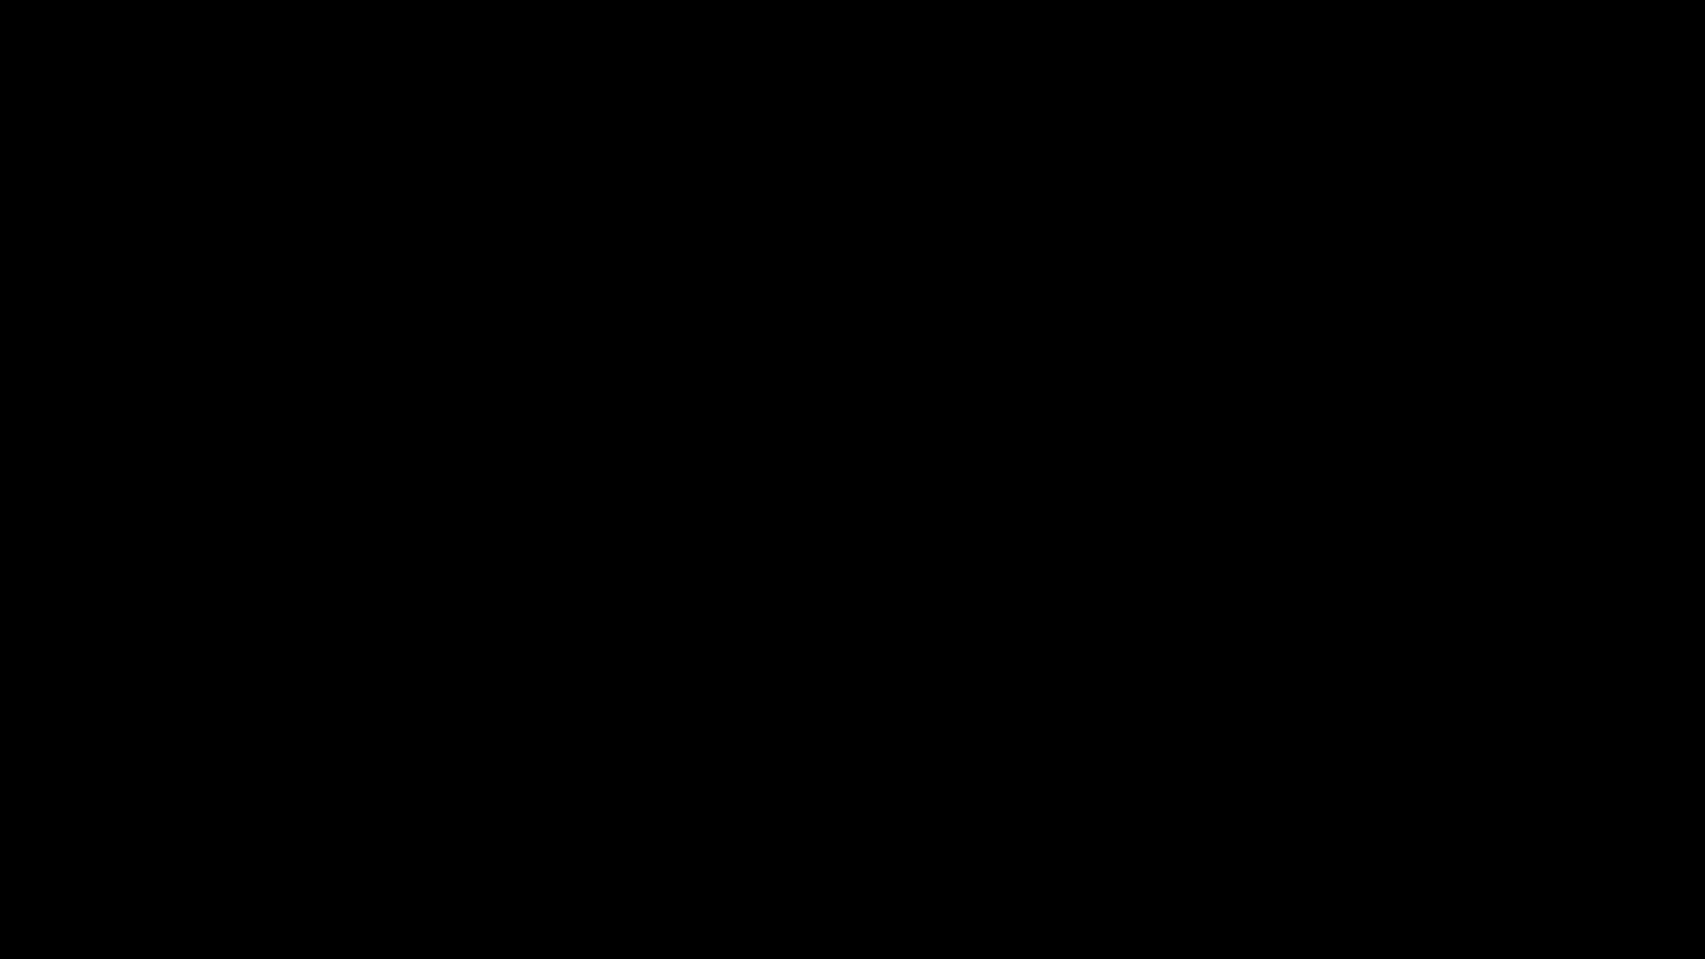